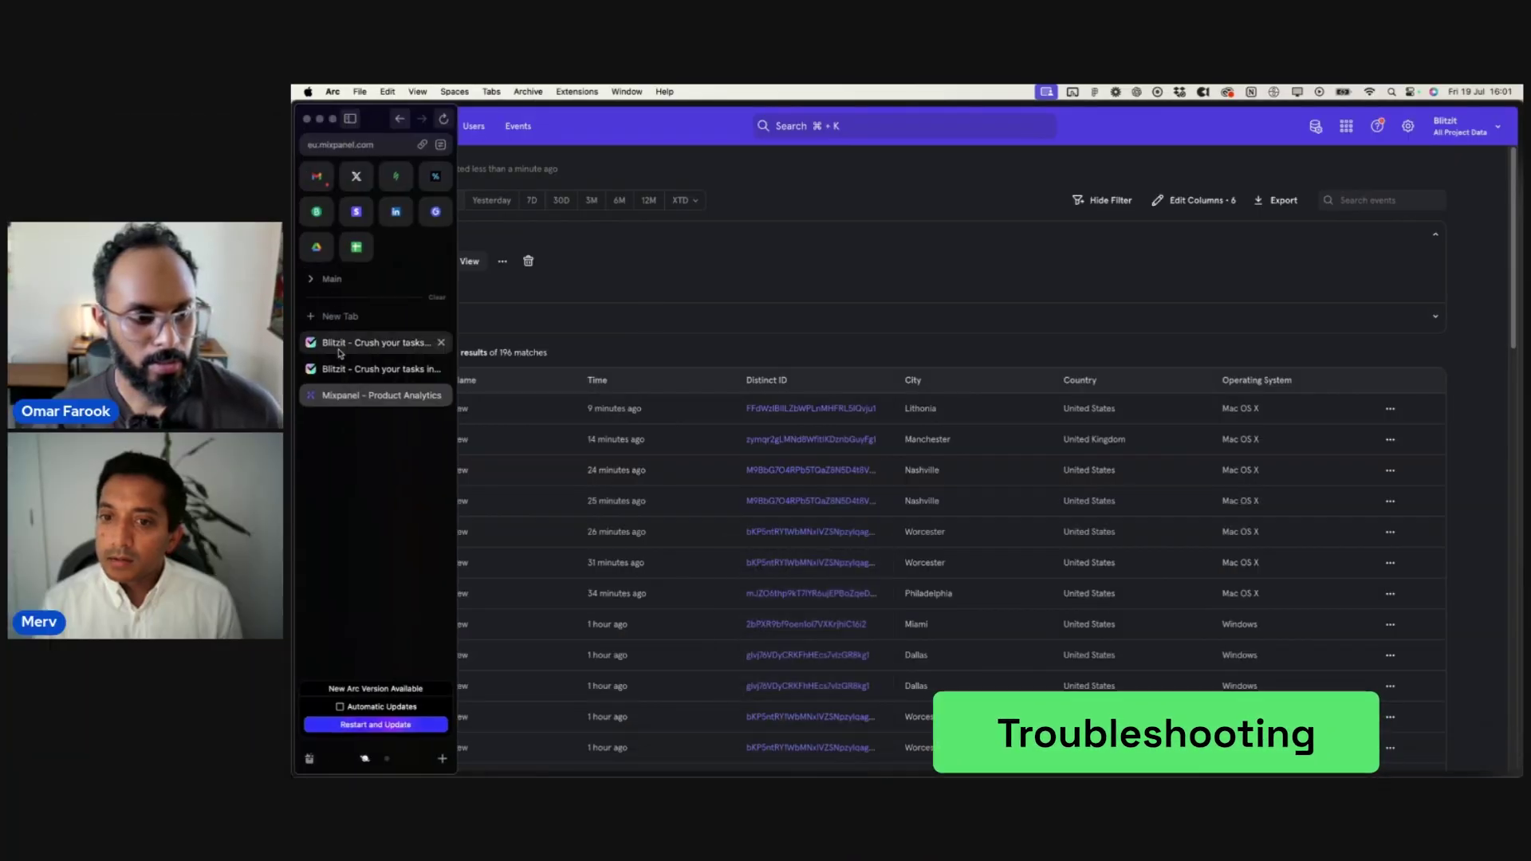
- Glance at the Blitzit landing page, then reload Mixpanel's Page View events feed
{"action": "left_click", "coordinate": [339, 351]}
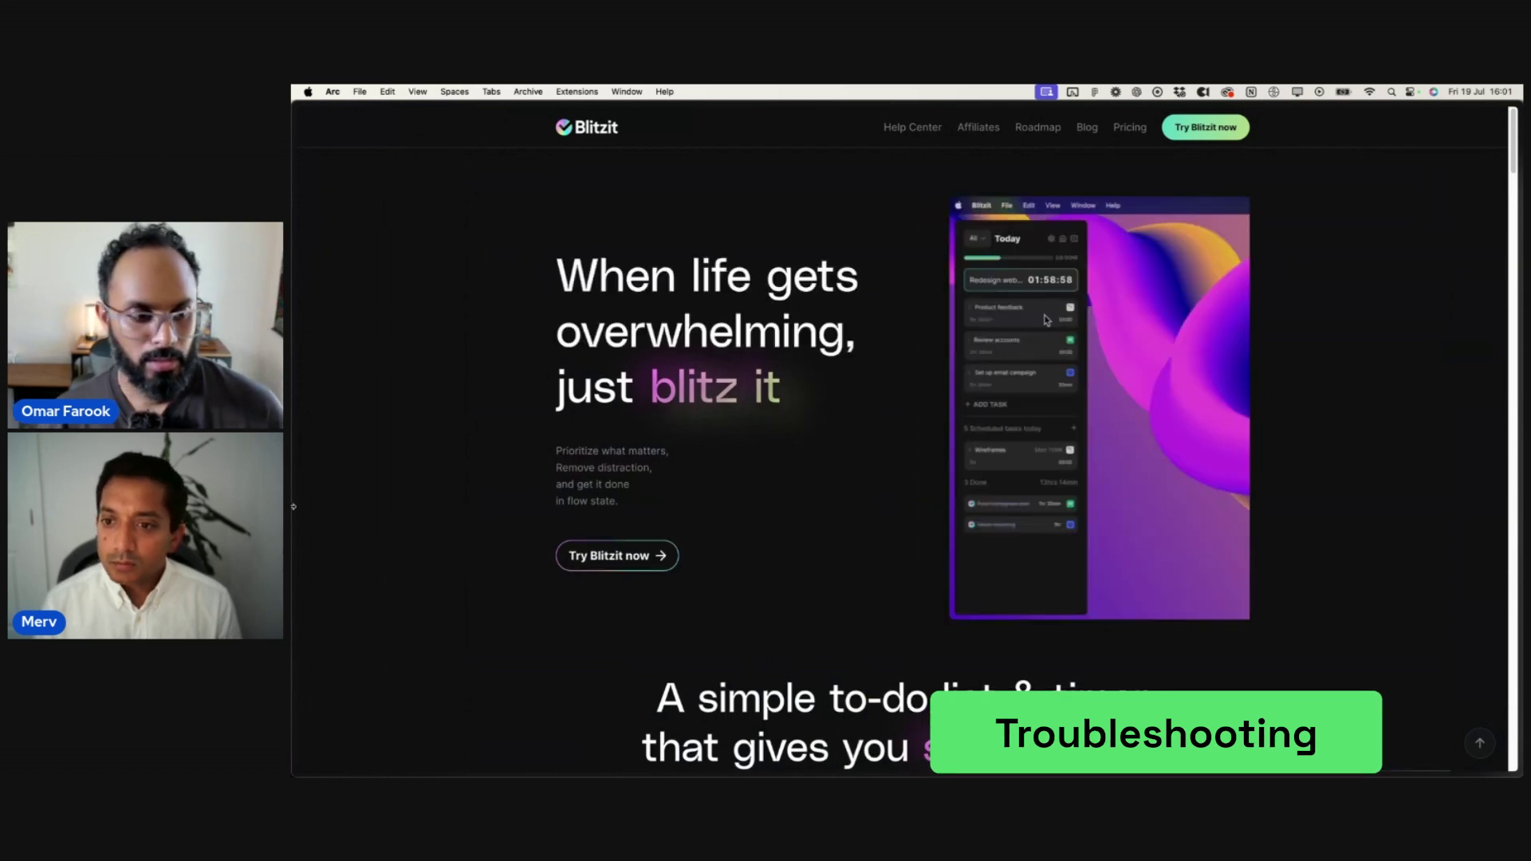
{"action": "mouse_move", "coordinate": [294, 382]}
{"action": "left_click", "coordinate": [351, 400]}
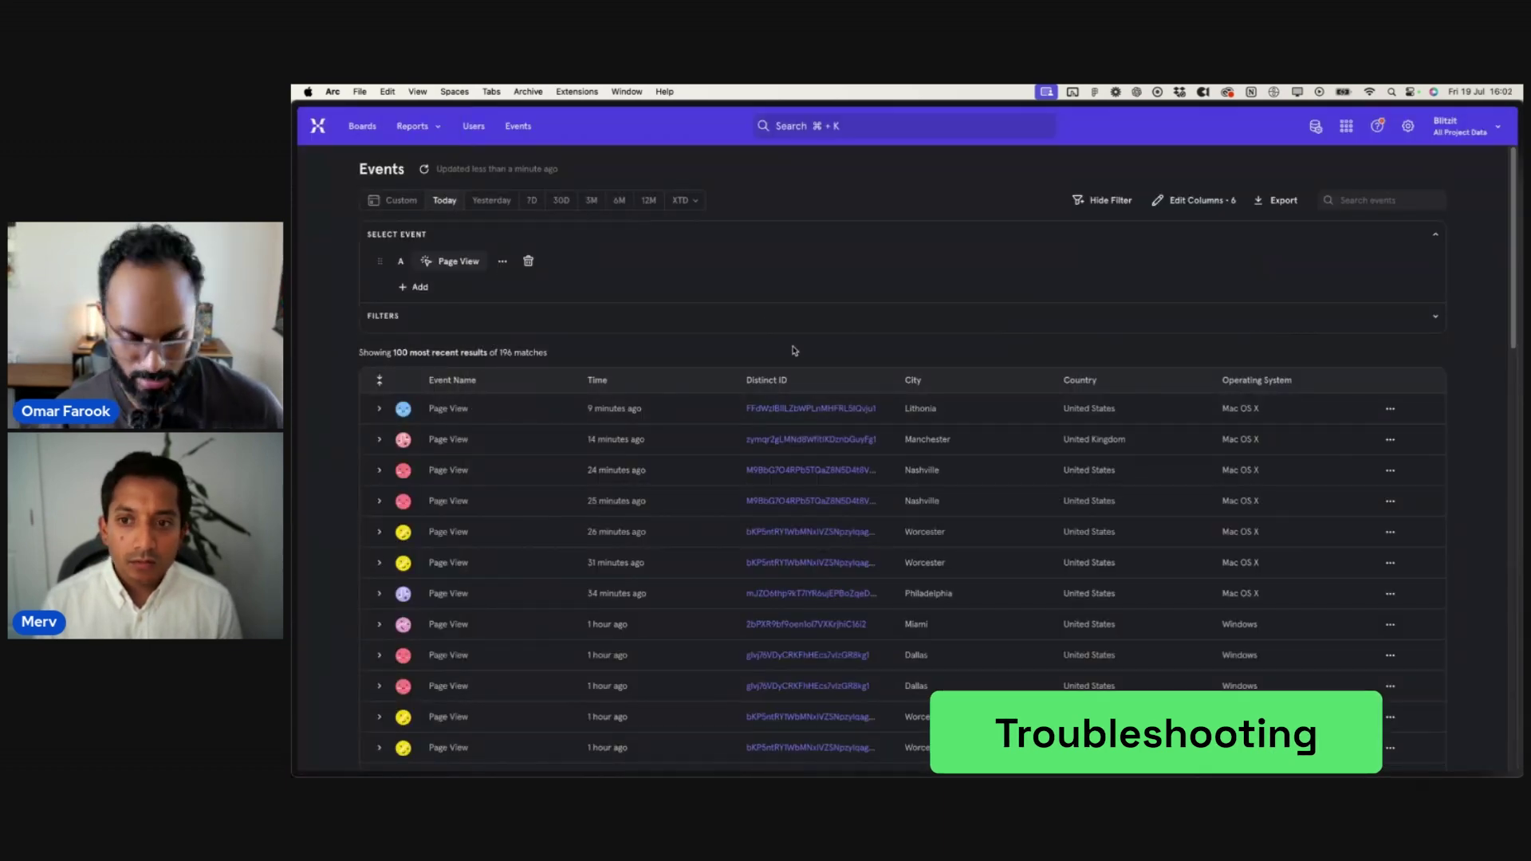
{"action": "key", "text": "super+r"}
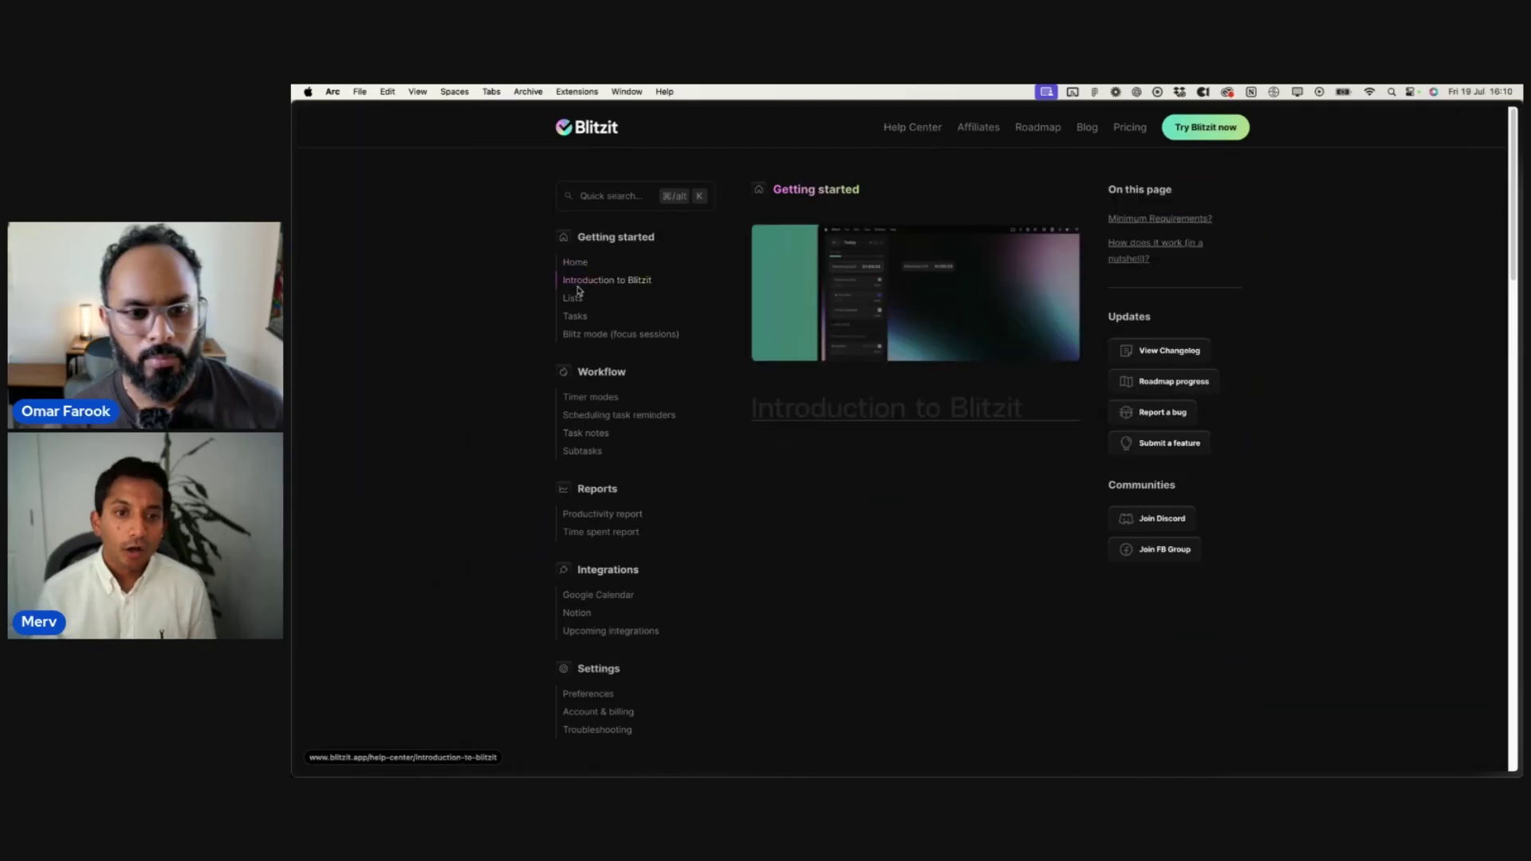
- Browse the Lists, Tasks, Blitz mode, Timer modes, Scheduling reminders, Task notes and Subtasks help pages
{"action": "left_click", "coordinate": [572, 299]}
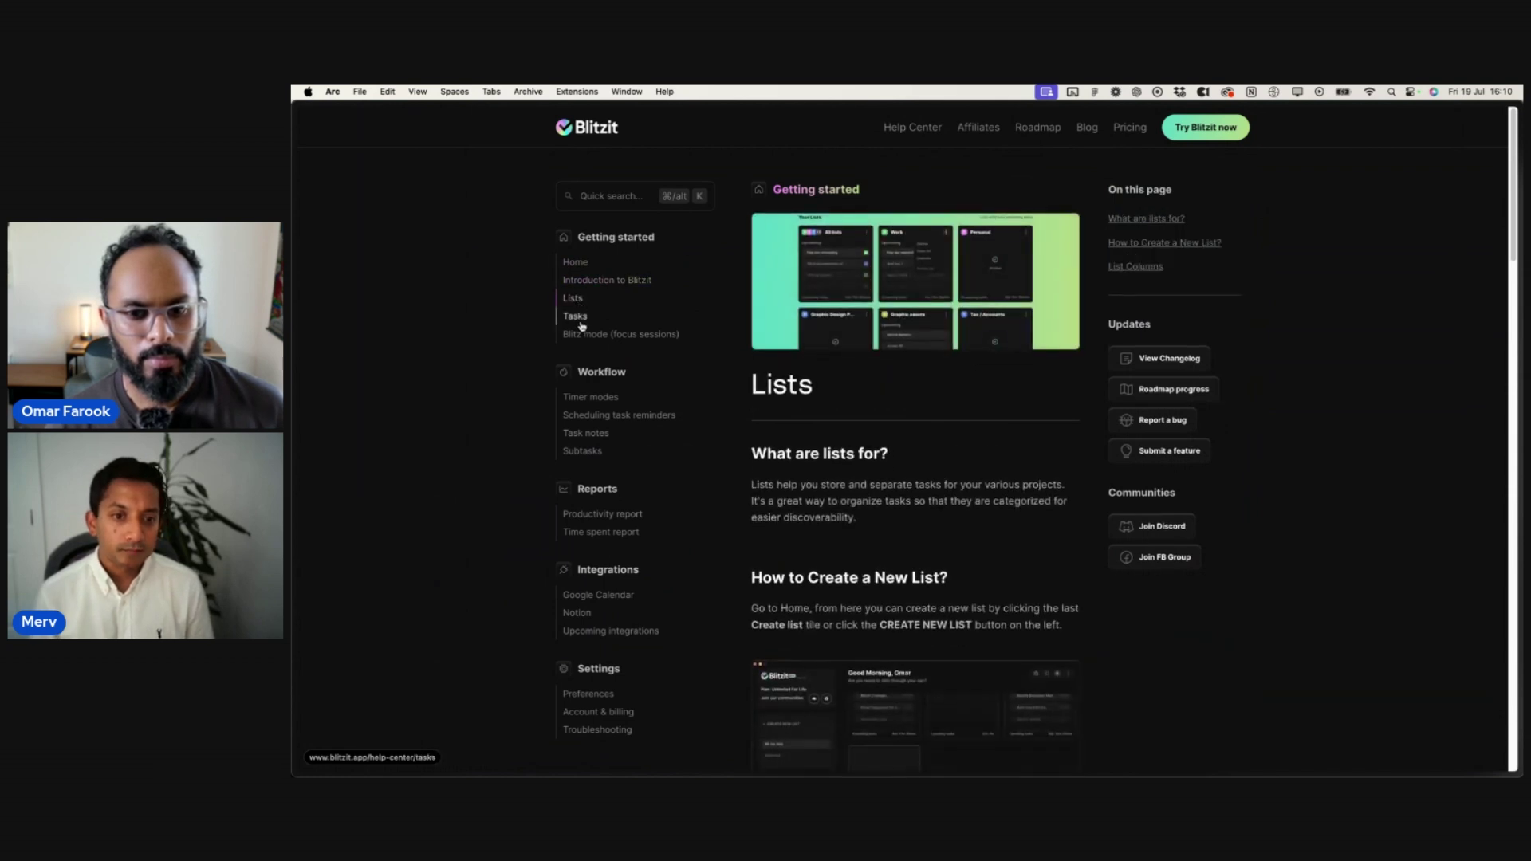
{"action": "left_click", "coordinate": [580, 317]}
{"action": "left_click", "coordinate": [583, 334]}
{"action": "left_click", "coordinate": [608, 396]}
{"action": "left_click", "coordinate": [623, 415]}
{"action": "left_click", "coordinate": [589, 433]}
{"action": "left_click", "coordinate": [589, 452]}
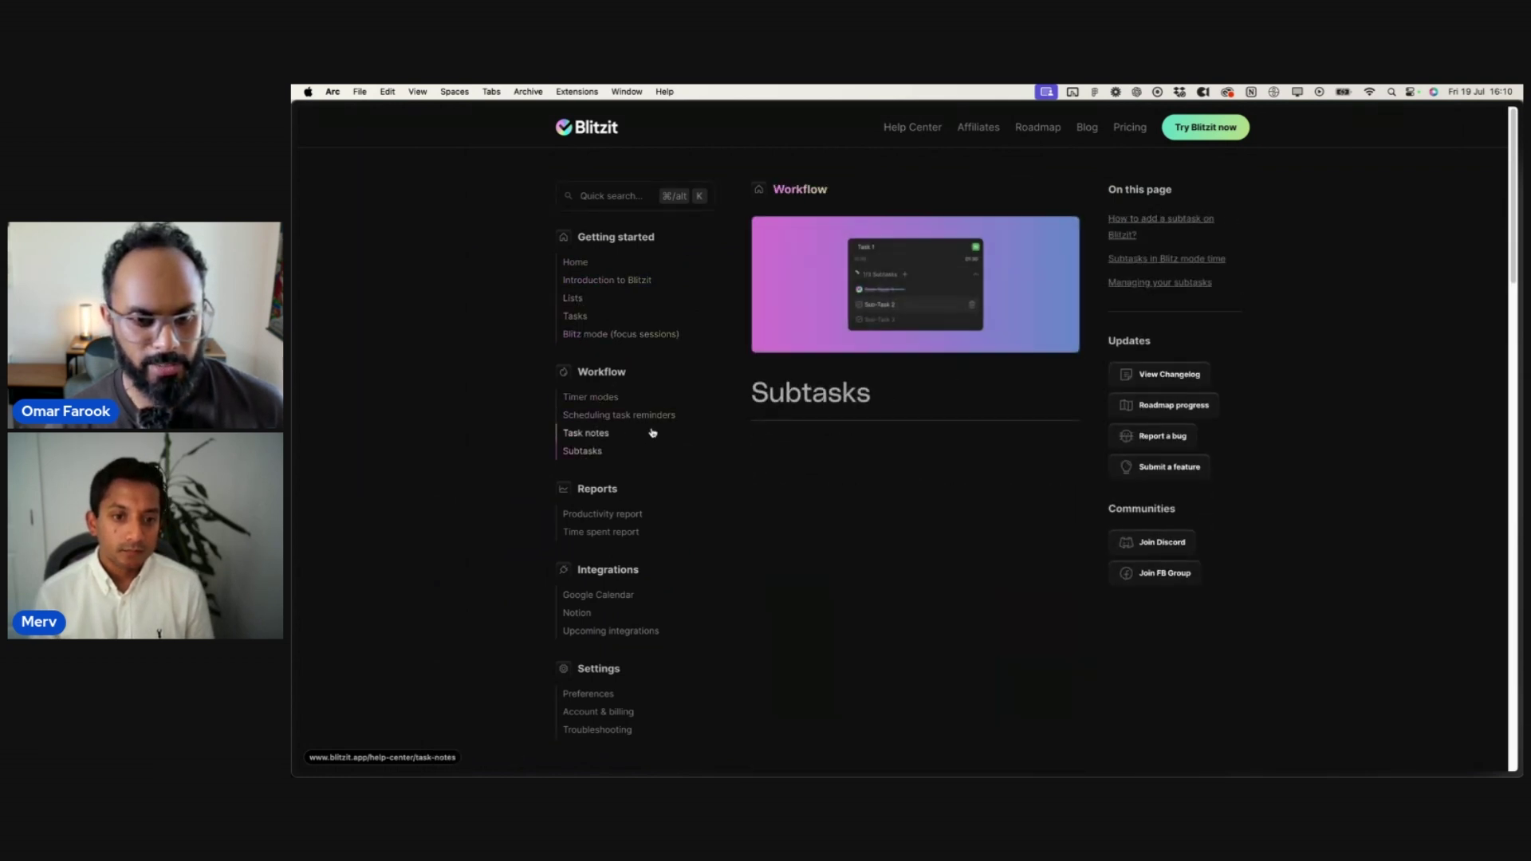
{"action": "scroll", "coordinate": [622, 446], "scroll_direction": "down", "scroll_amount": 4}
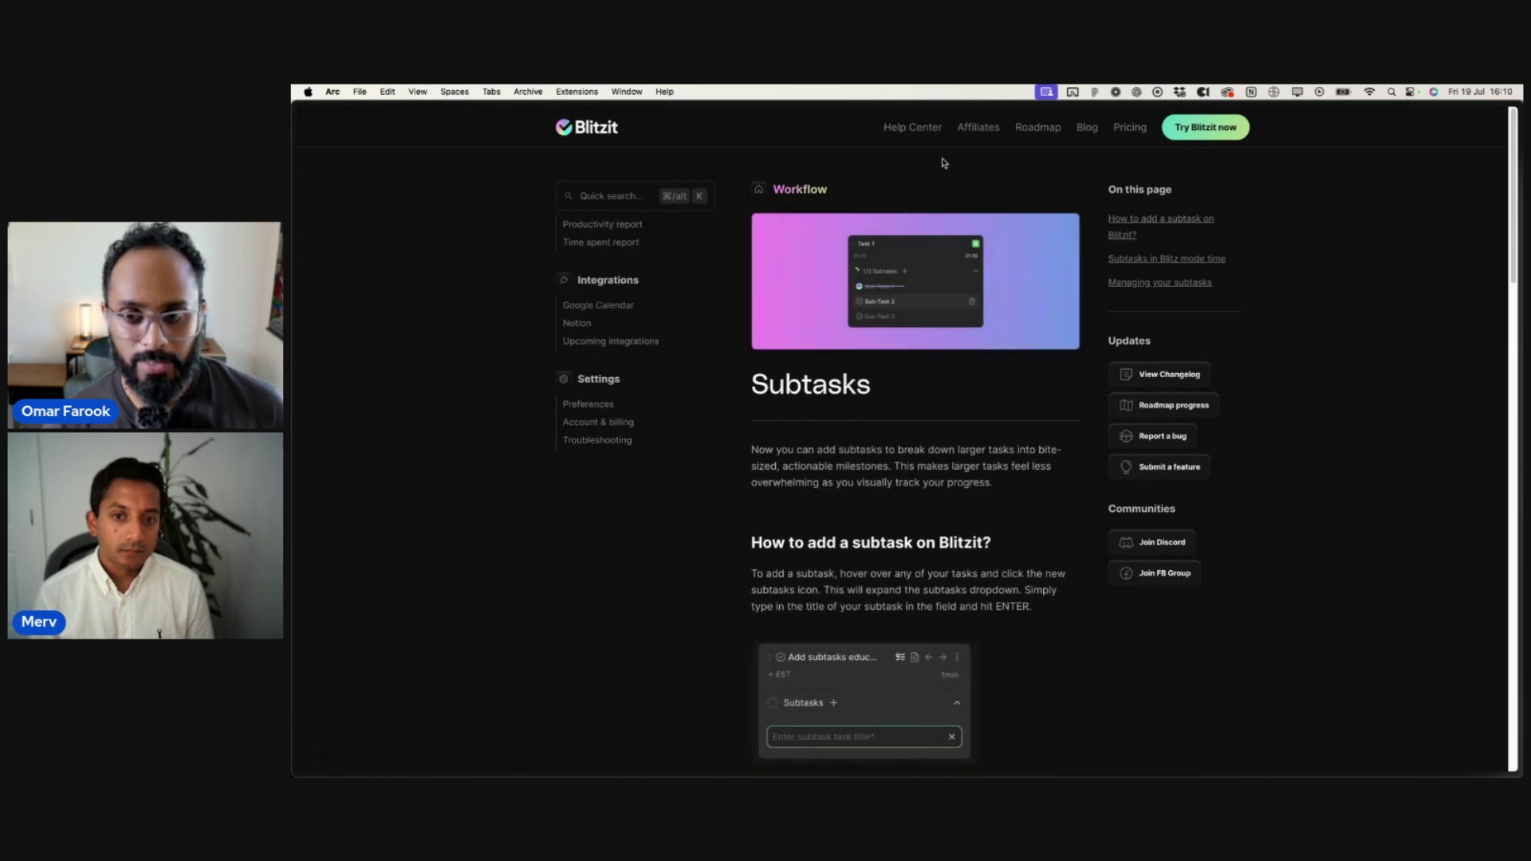
- From the Blitzit blog, open and skim 'The Dopamine Effect When Breaking Down Tasks into Subtasks'
{"action": "left_click", "coordinate": [1086, 128]}
{"action": "scroll", "coordinate": [739, 417], "scroll_direction": "down", "scroll_amount": 3}
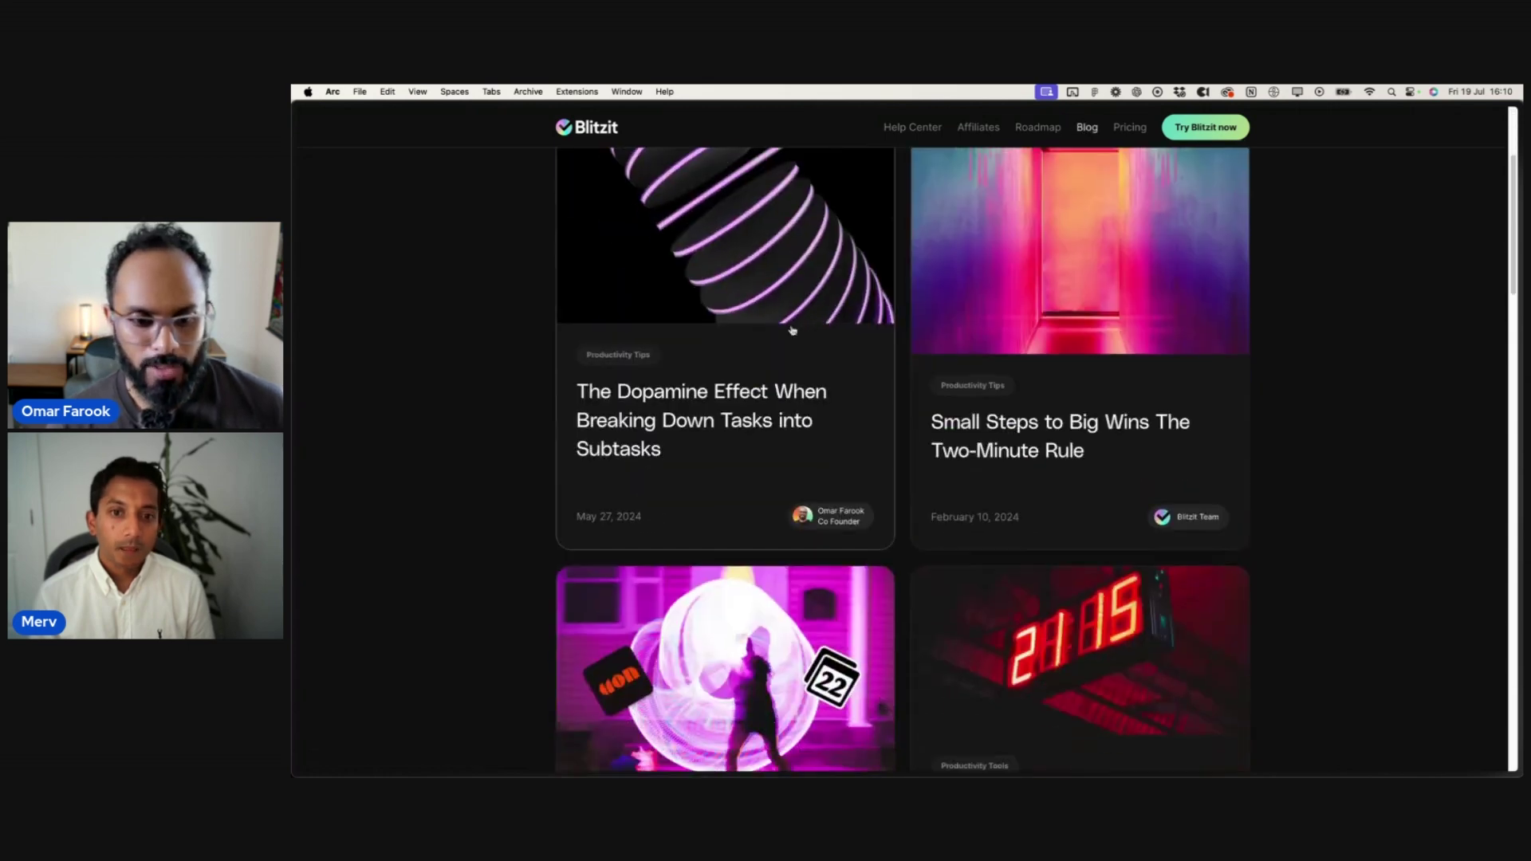
{"action": "scroll", "coordinate": [739, 417], "scroll_direction": "up", "scroll_amount": 2}
{"action": "left_click", "coordinate": [752, 407]}
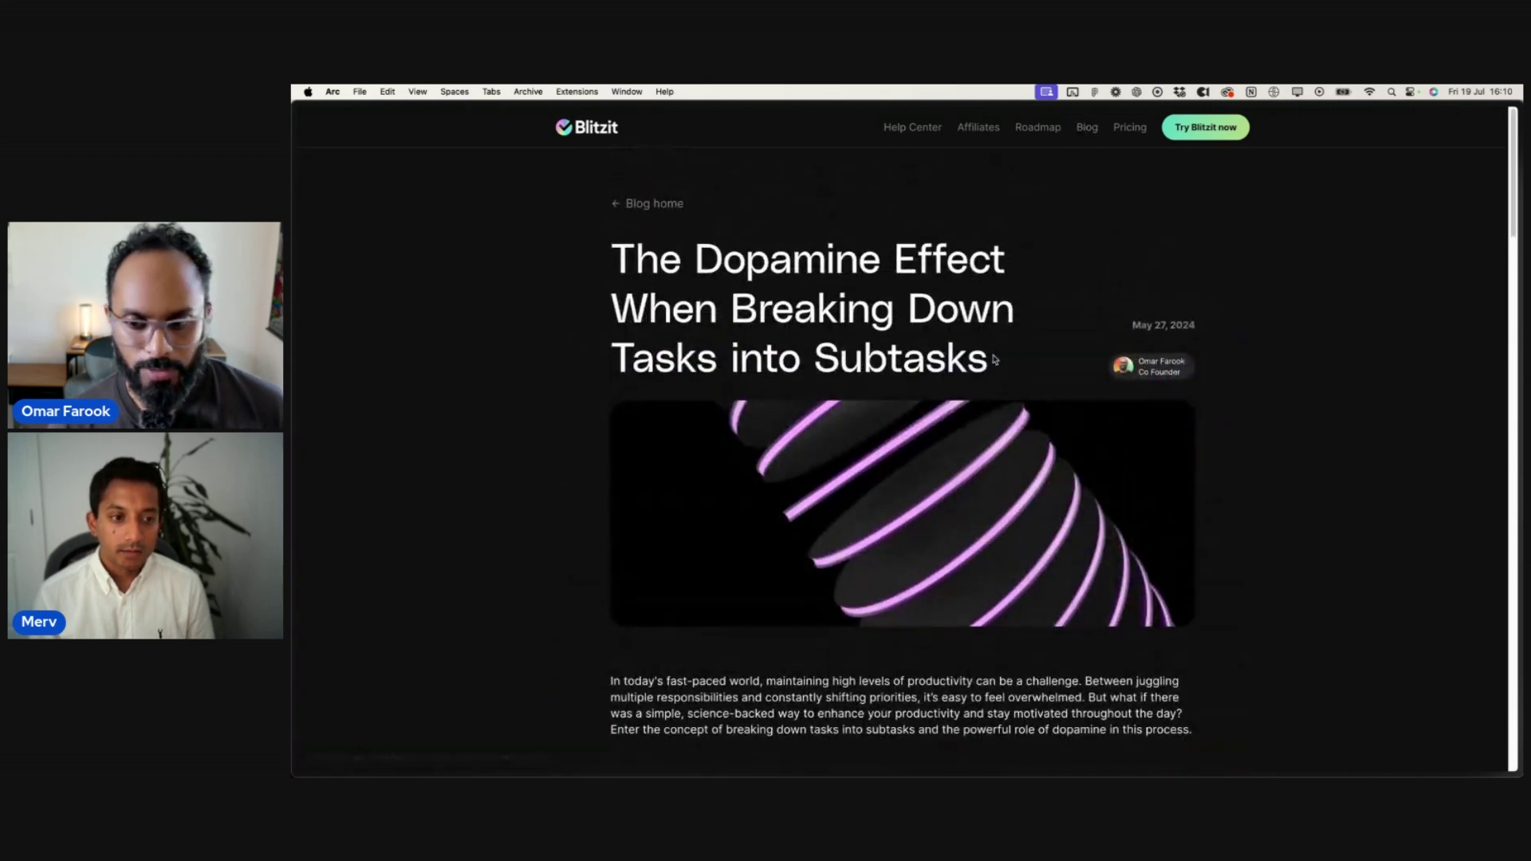
{"action": "scroll", "coordinate": [993, 349], "scroll_direction": "down", "scroll_amount": 10}
{"action": "scroll", "coordinate": [993, 348], "scroll_direction": "down", "scroll_amount": 10}
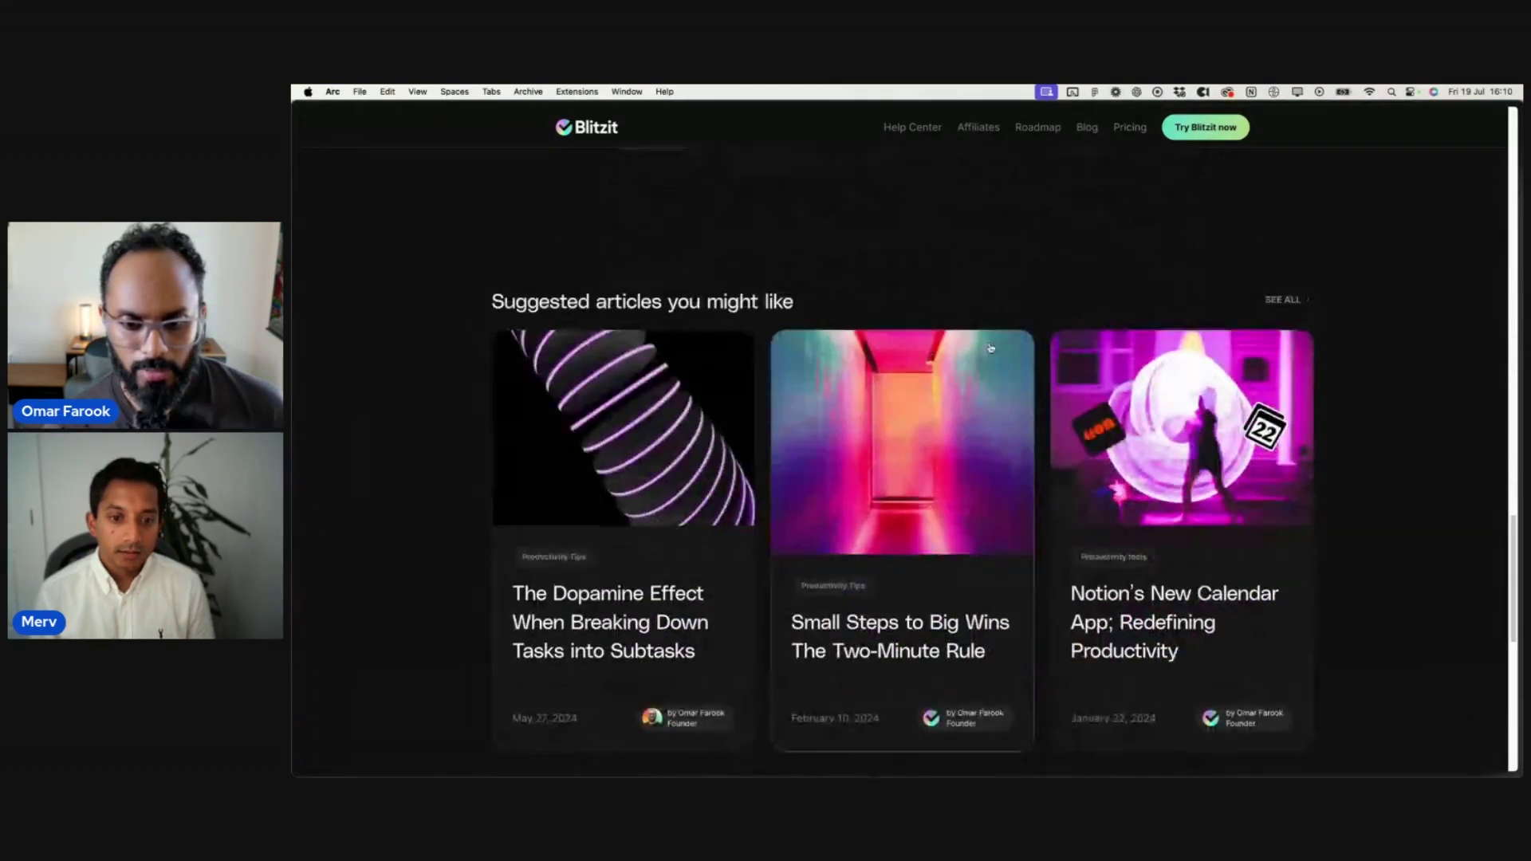
{"action": "scroll", "coordinate": [985, 335], "scroll_direction": "up", "scroll_amount": 15}
- Go from the Mixpanel Events feed to the visitor's user profile view
{"action": "mouse_move", "coordinate": [294, 209]}
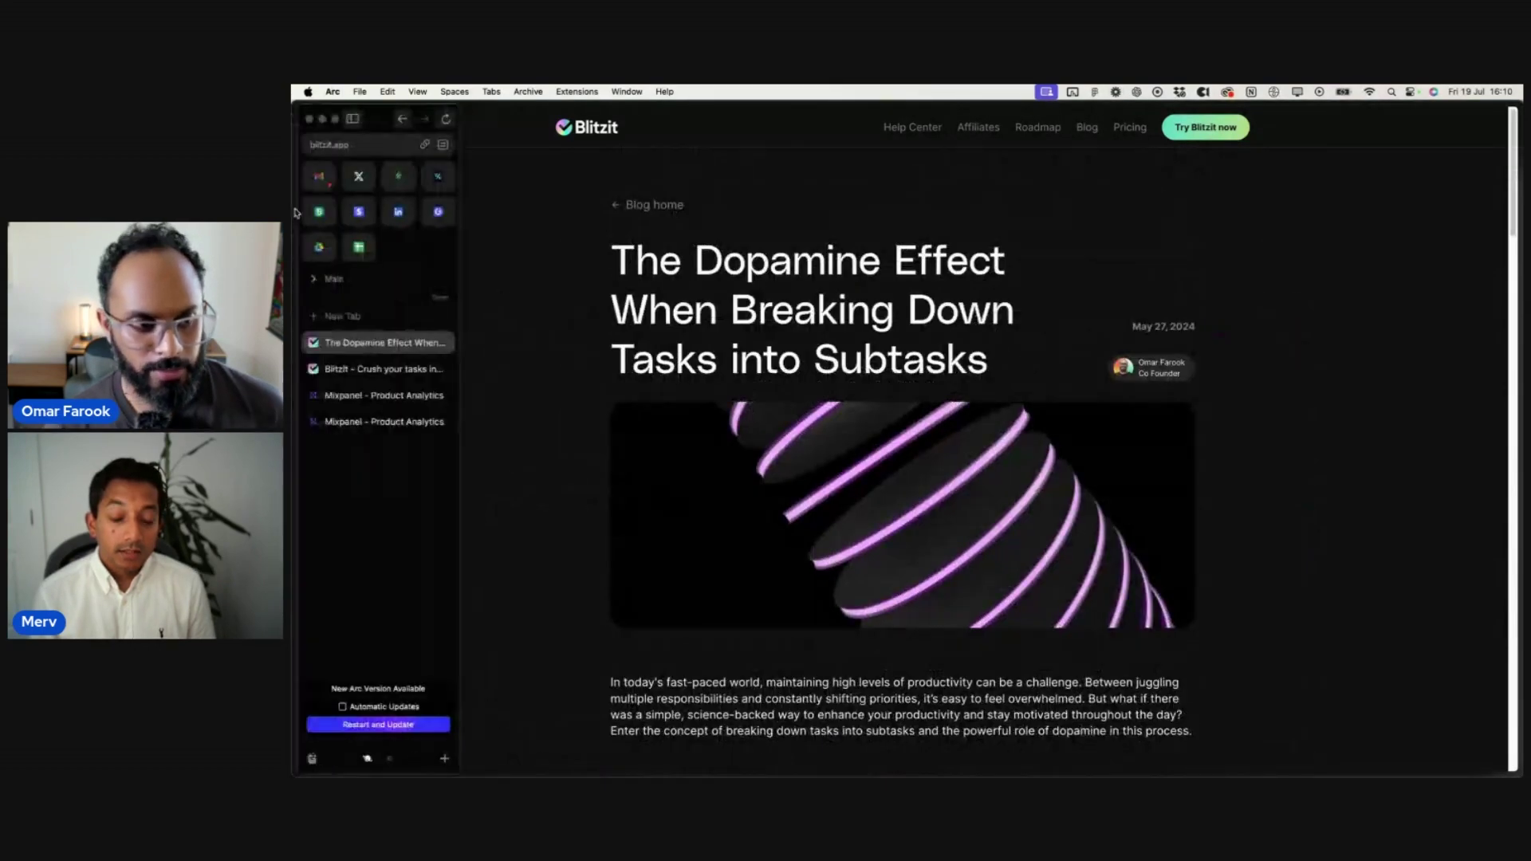
{"action": "left_click", "coordinate": [375, 401]}
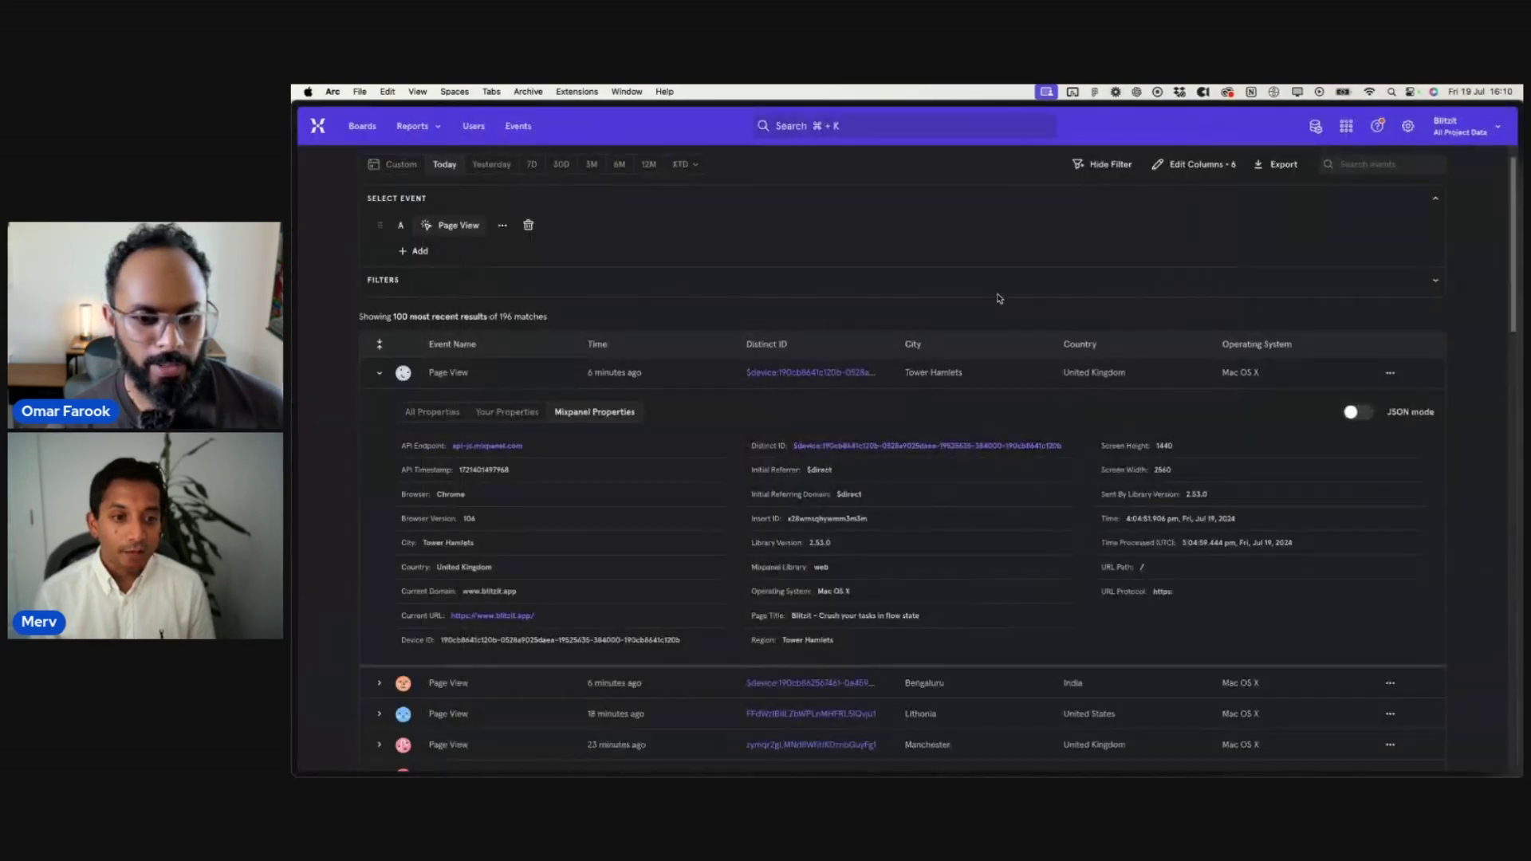
{"action": "mouse_move", "coordinate": [294, 398]}
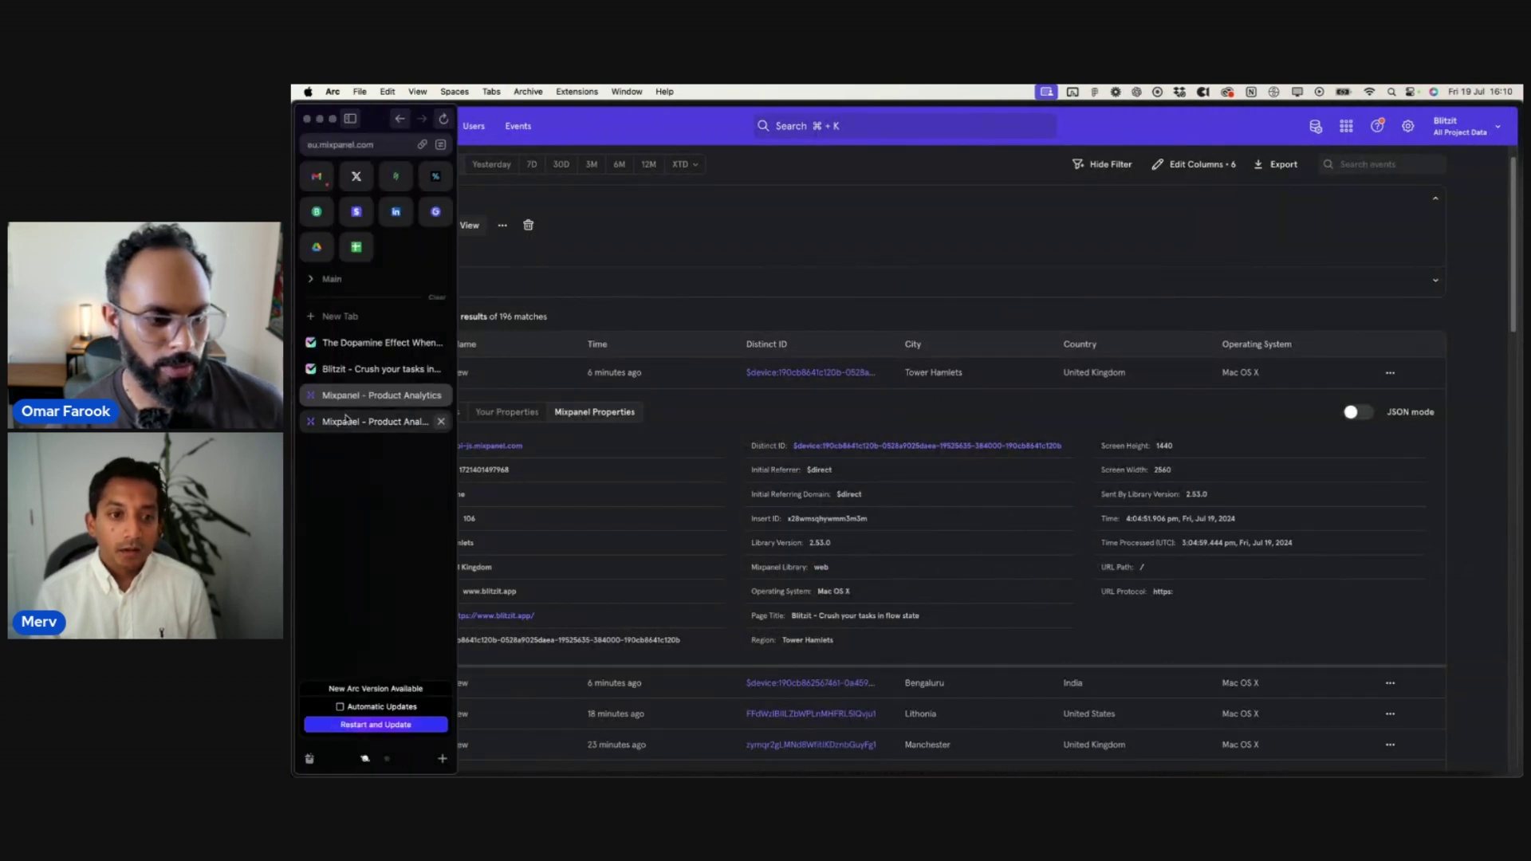
{"action": "left_click", "coordinate": [375, 421]}
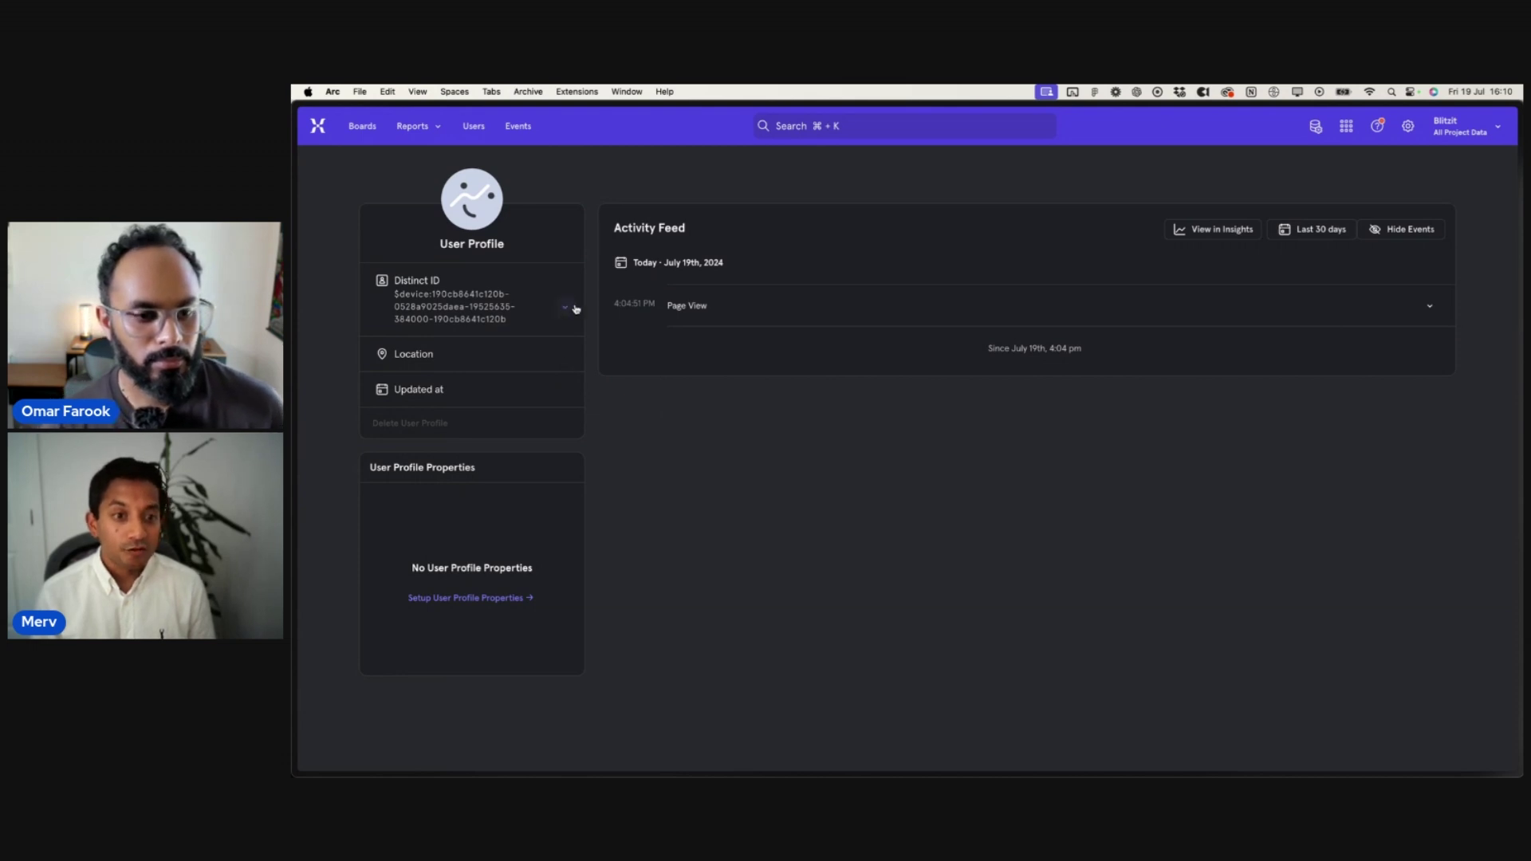
- Reveal the full distinct ID, reload the profile, and inspect the single Page View's properties
{"action": "left_click", "coordinate": [567, 309]}
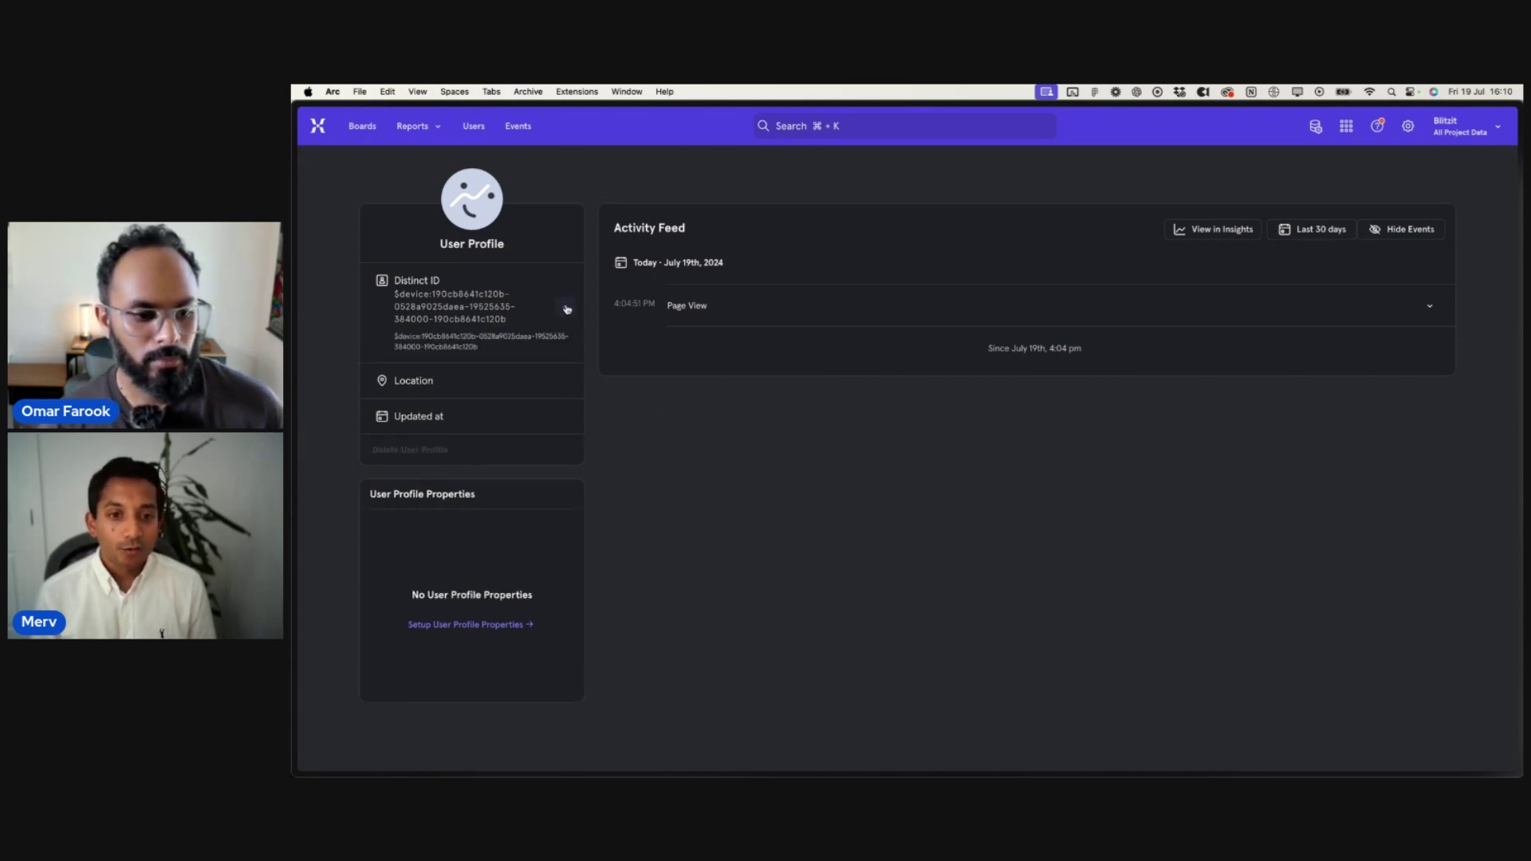
{"action": "key", "text": "super+r"}
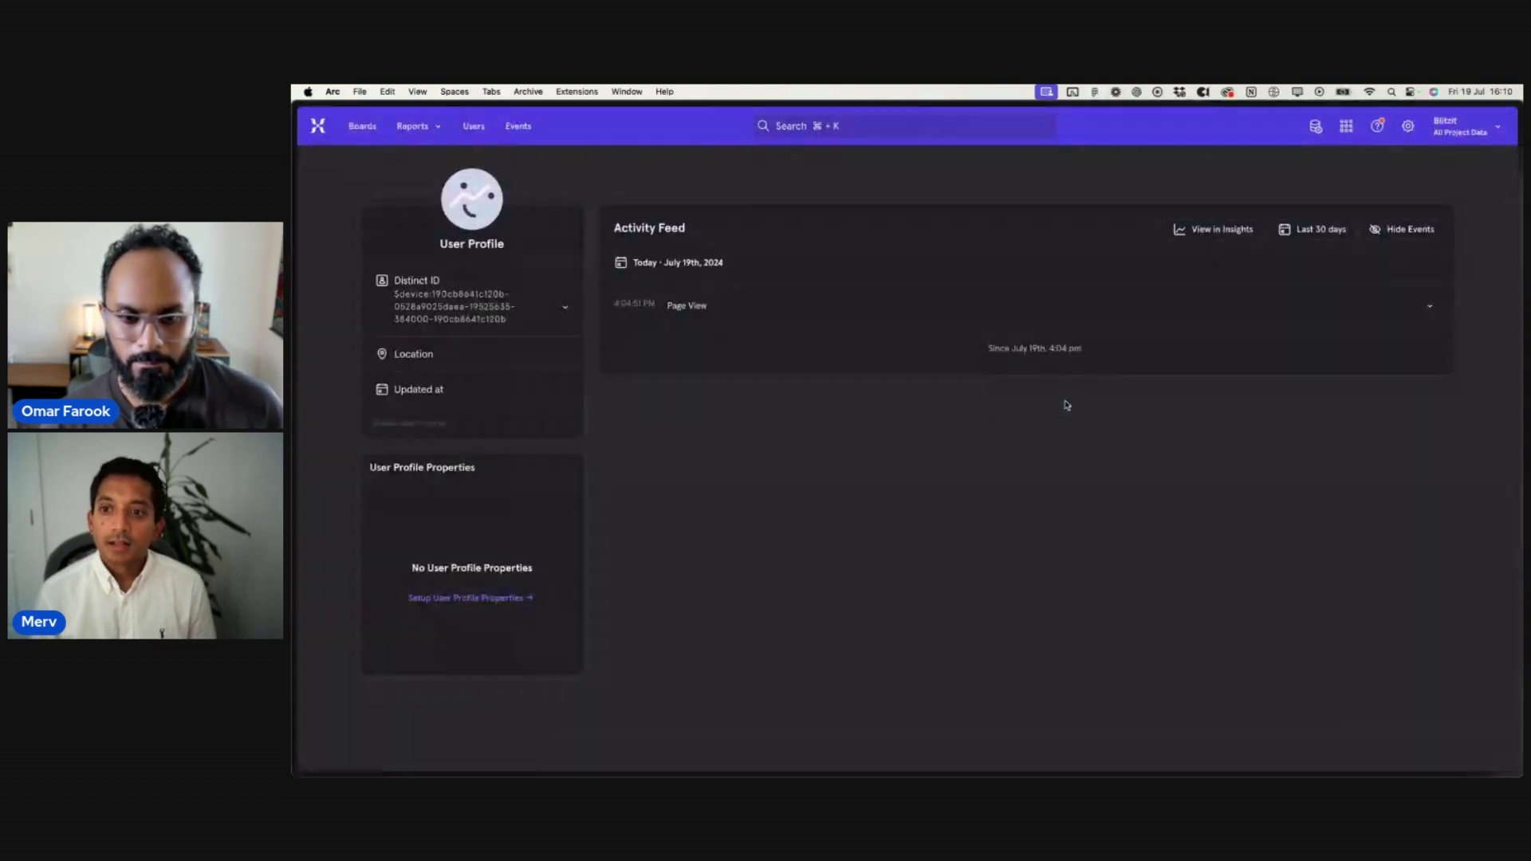
{"action": "left_click", "coordinate": [1433, 307]}
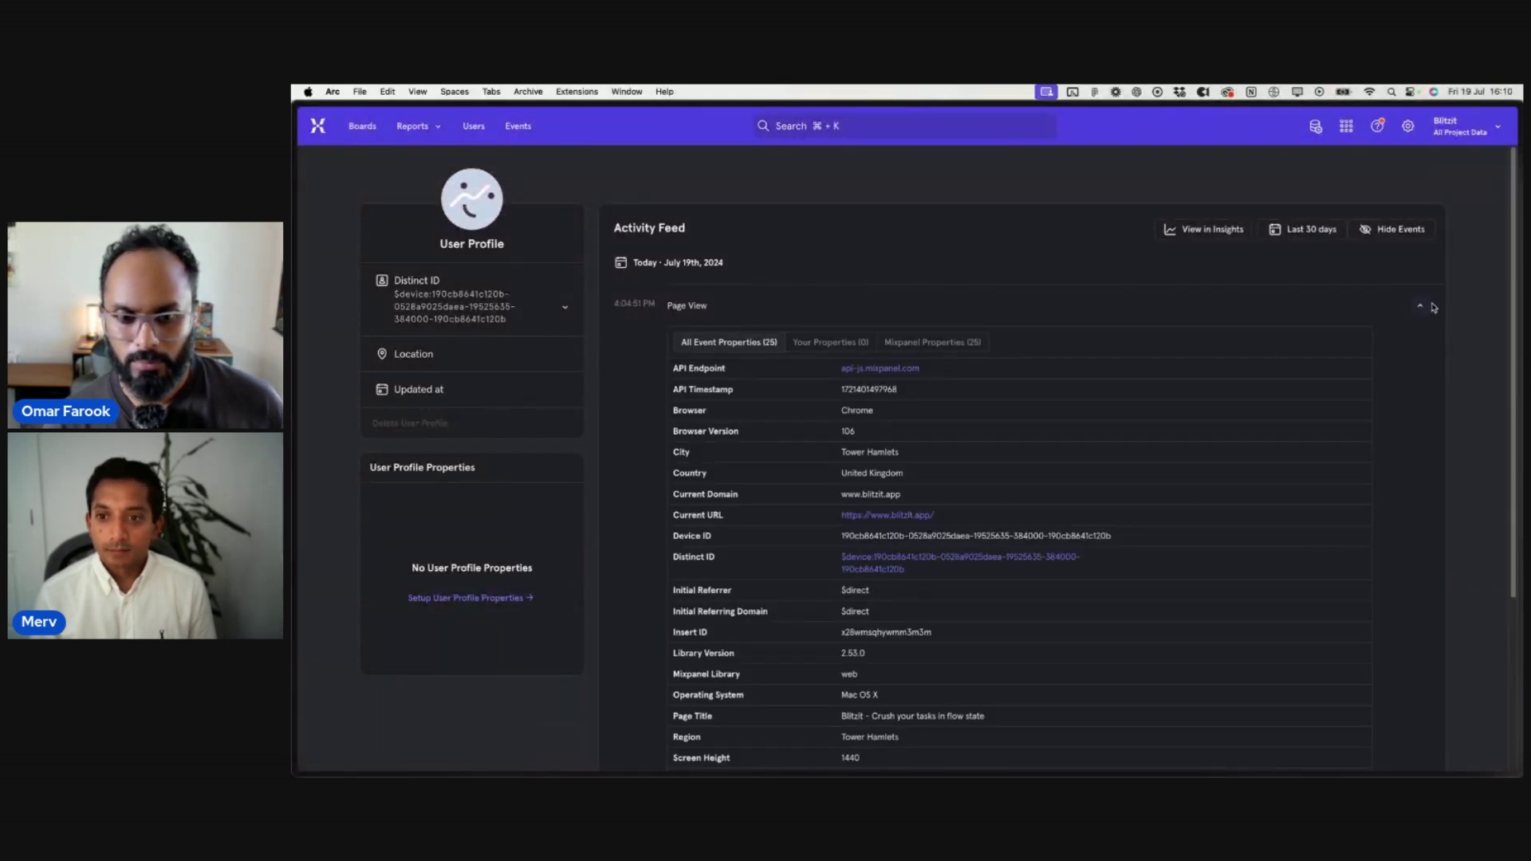
{"action": "left_click", "coordinate": [1427, 310]}
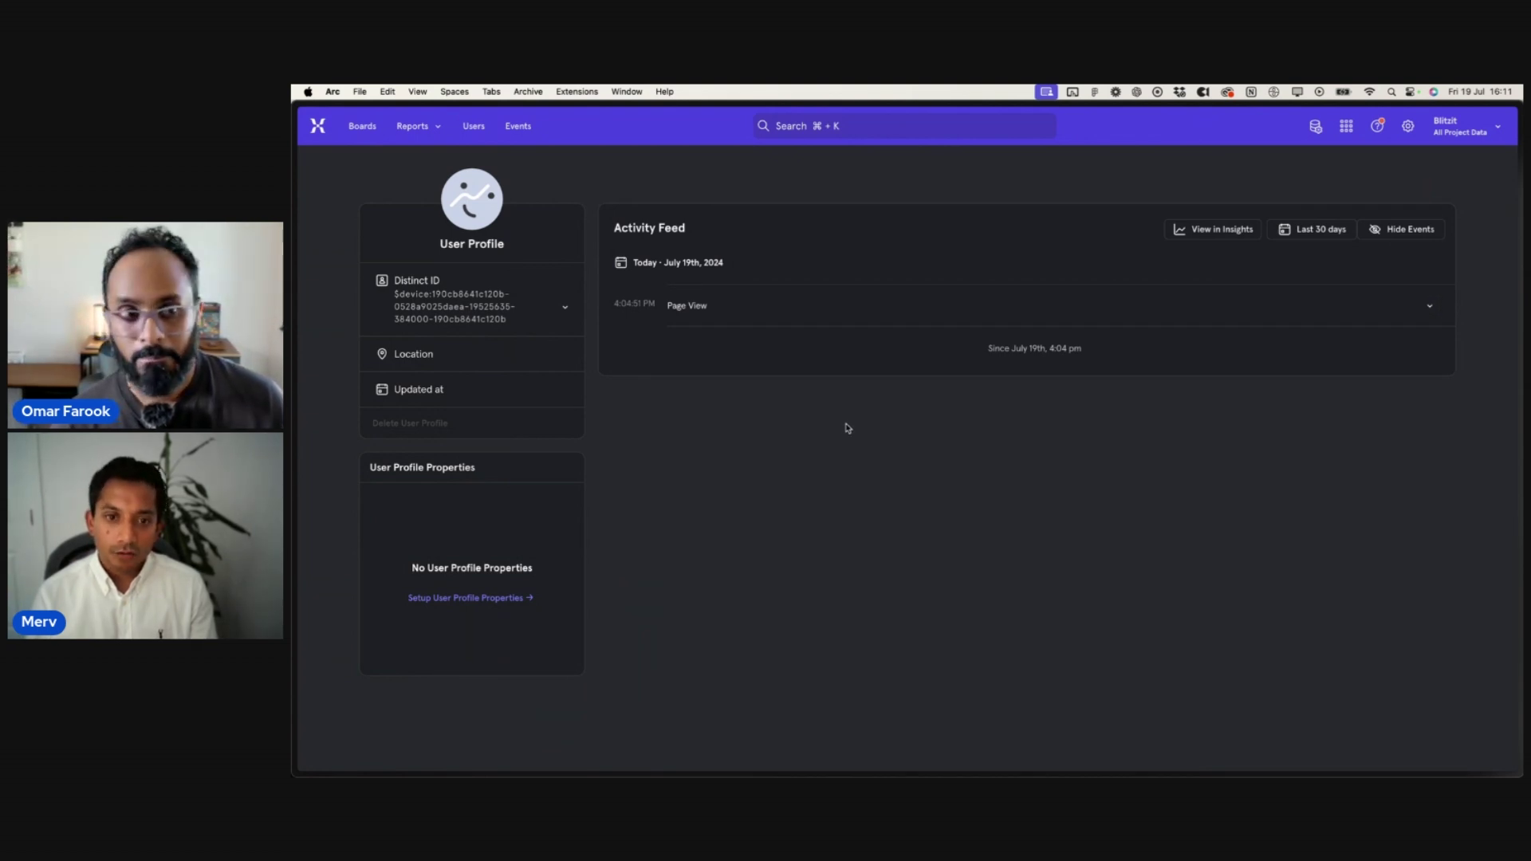
{"action": "mouse_move", "coordinate": [301, 120]}
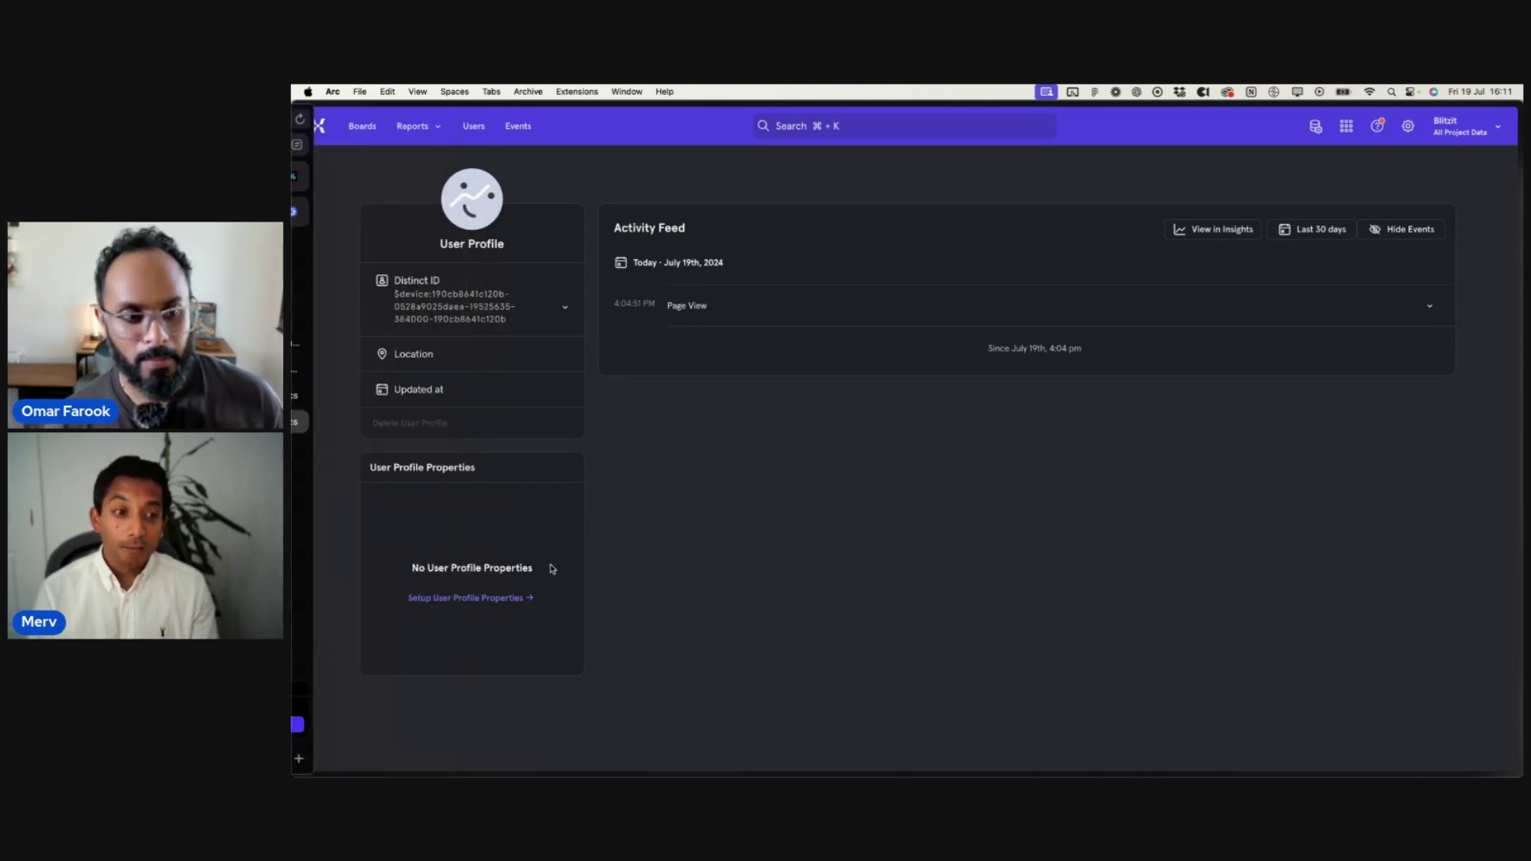
- Load the copied Dopamine Effect article URL in a new Chrome window
{"action": "mouse_move", "coordinate": [293, 357]}
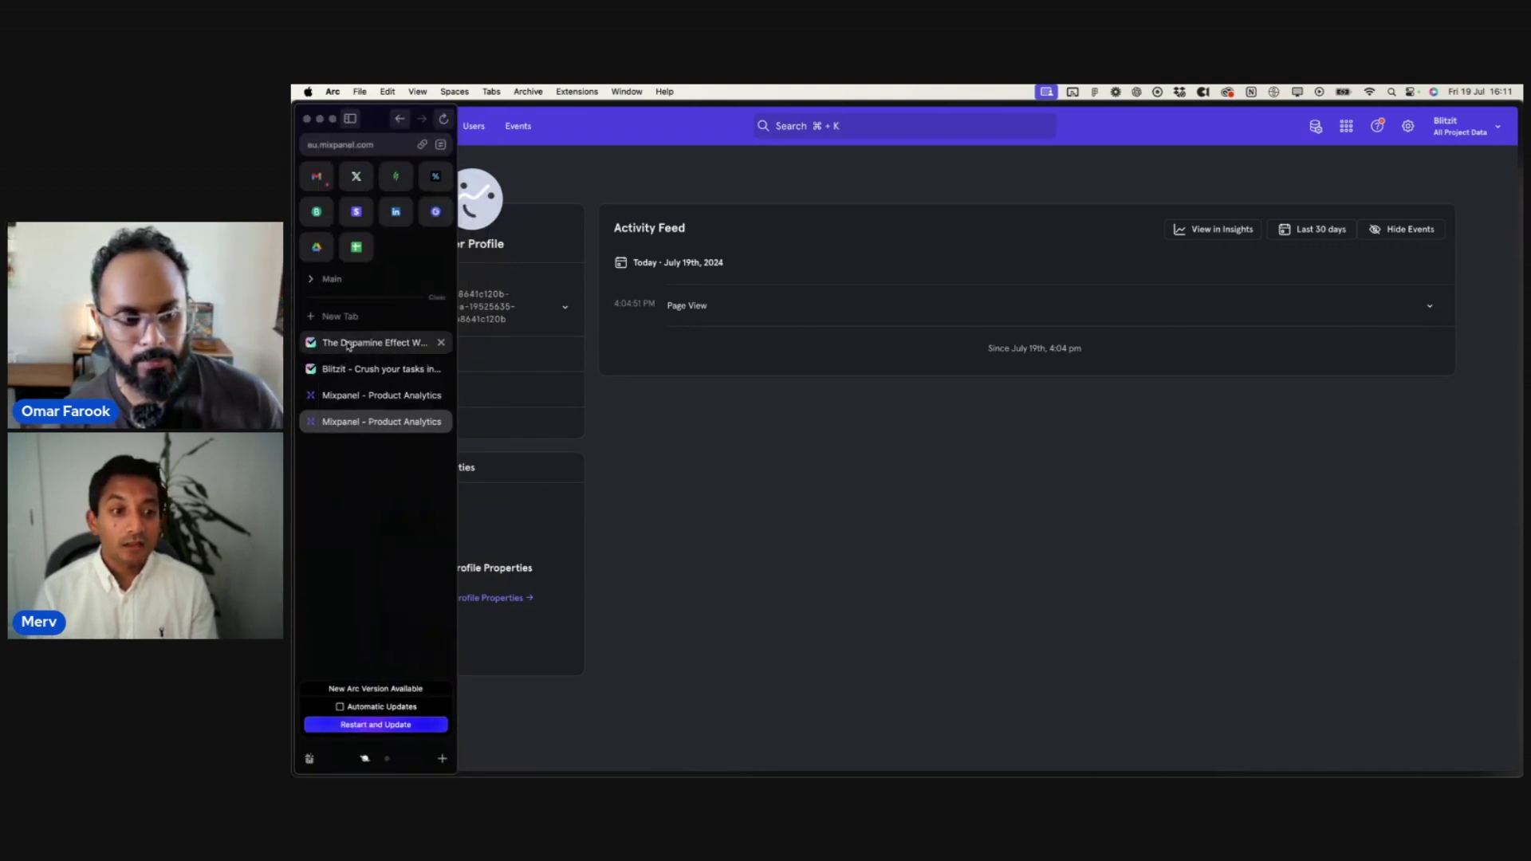
{"action": "left_click", "coordinate": [349, 345]}
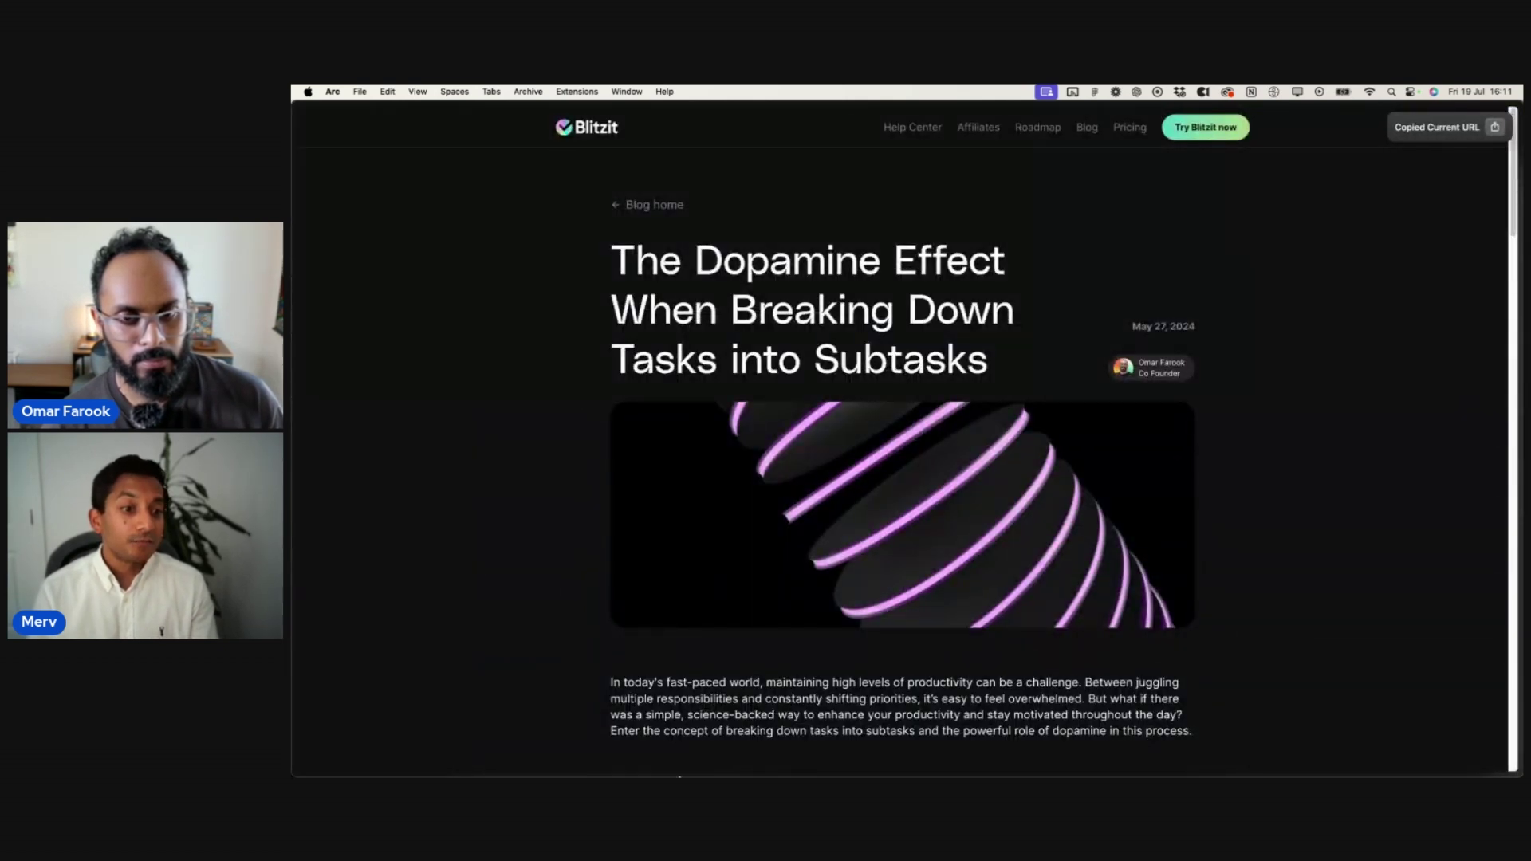
{"action": "mouse_move", "coordinate": [700, 754]}
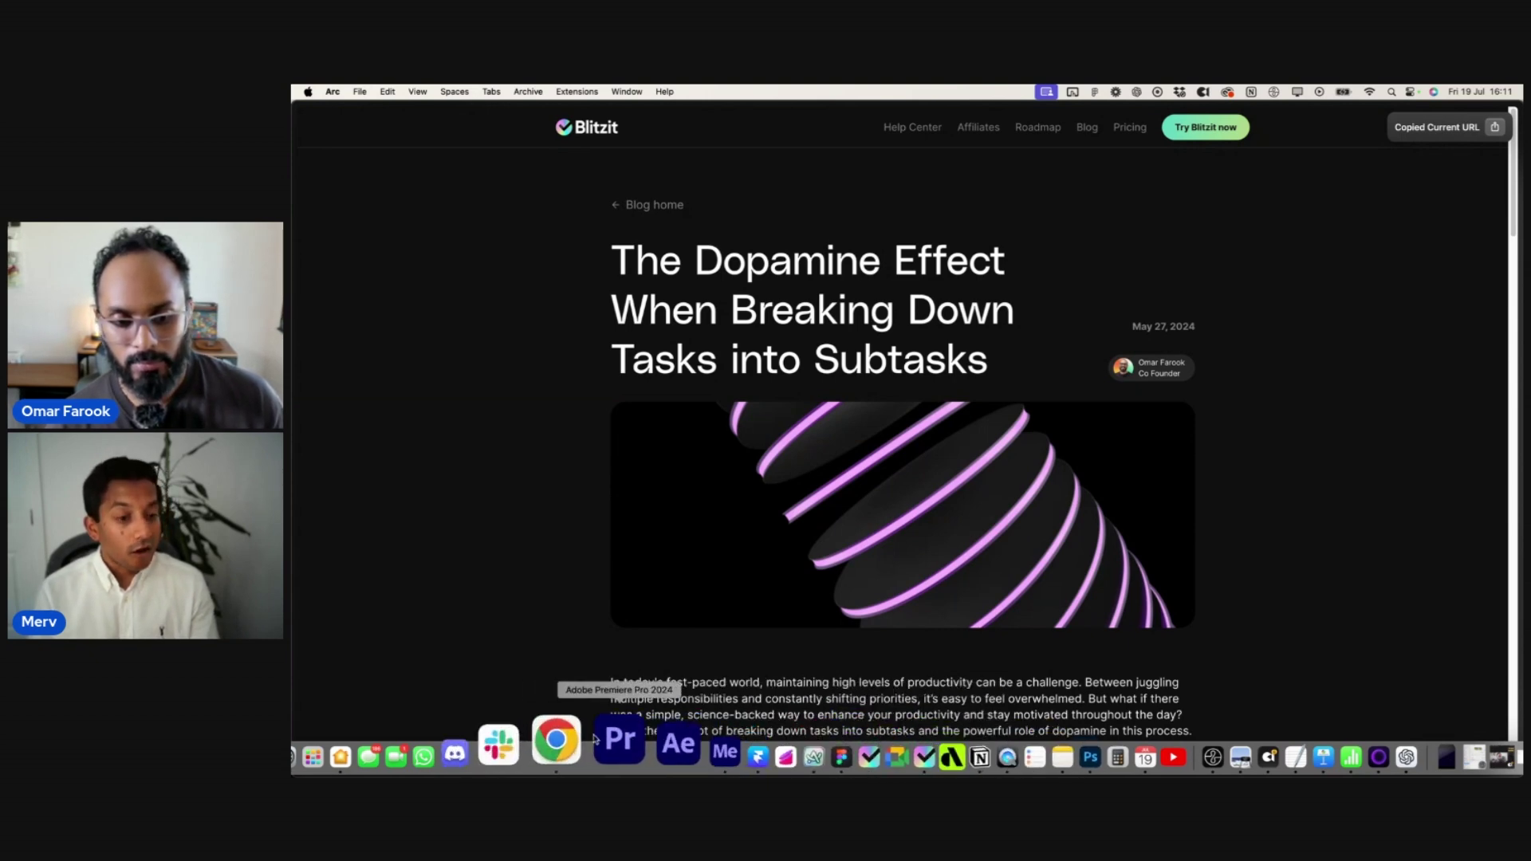
{"action": "right_click", "coordinate": [580, 742]}
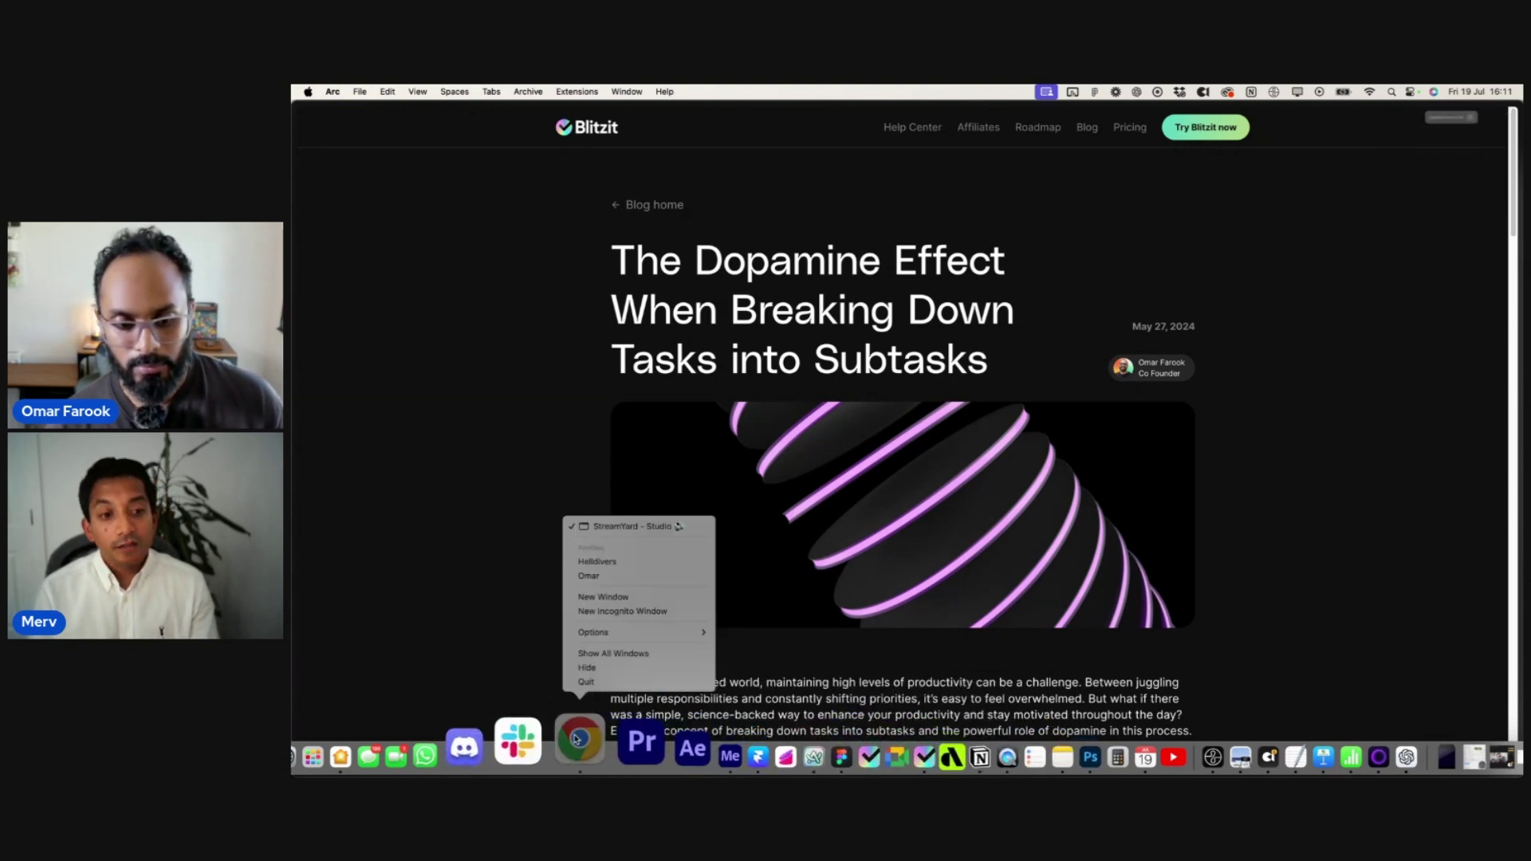
{"action": "left_click", "coordinate": [628, 597]}
{"action": "key", "text": "cmd+v"}
{"action": "key", "text": "Return"}
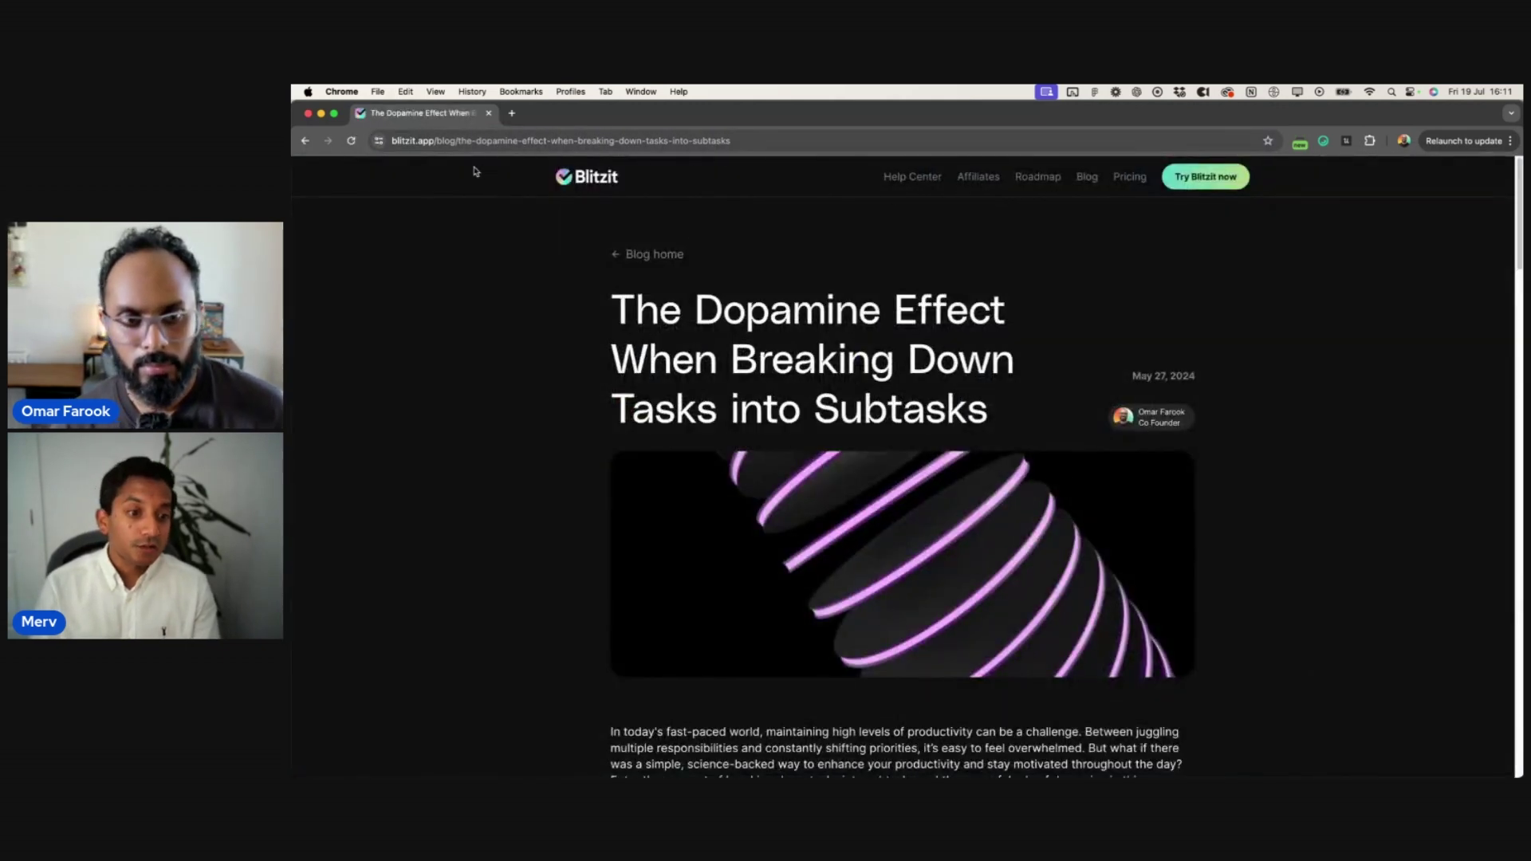
- From the Blitzit homepage, visit Help Center, Introduction, Lists, Tasks and Blitz mode pages
{"action": "left_click", "coordinate": [586, 176]}
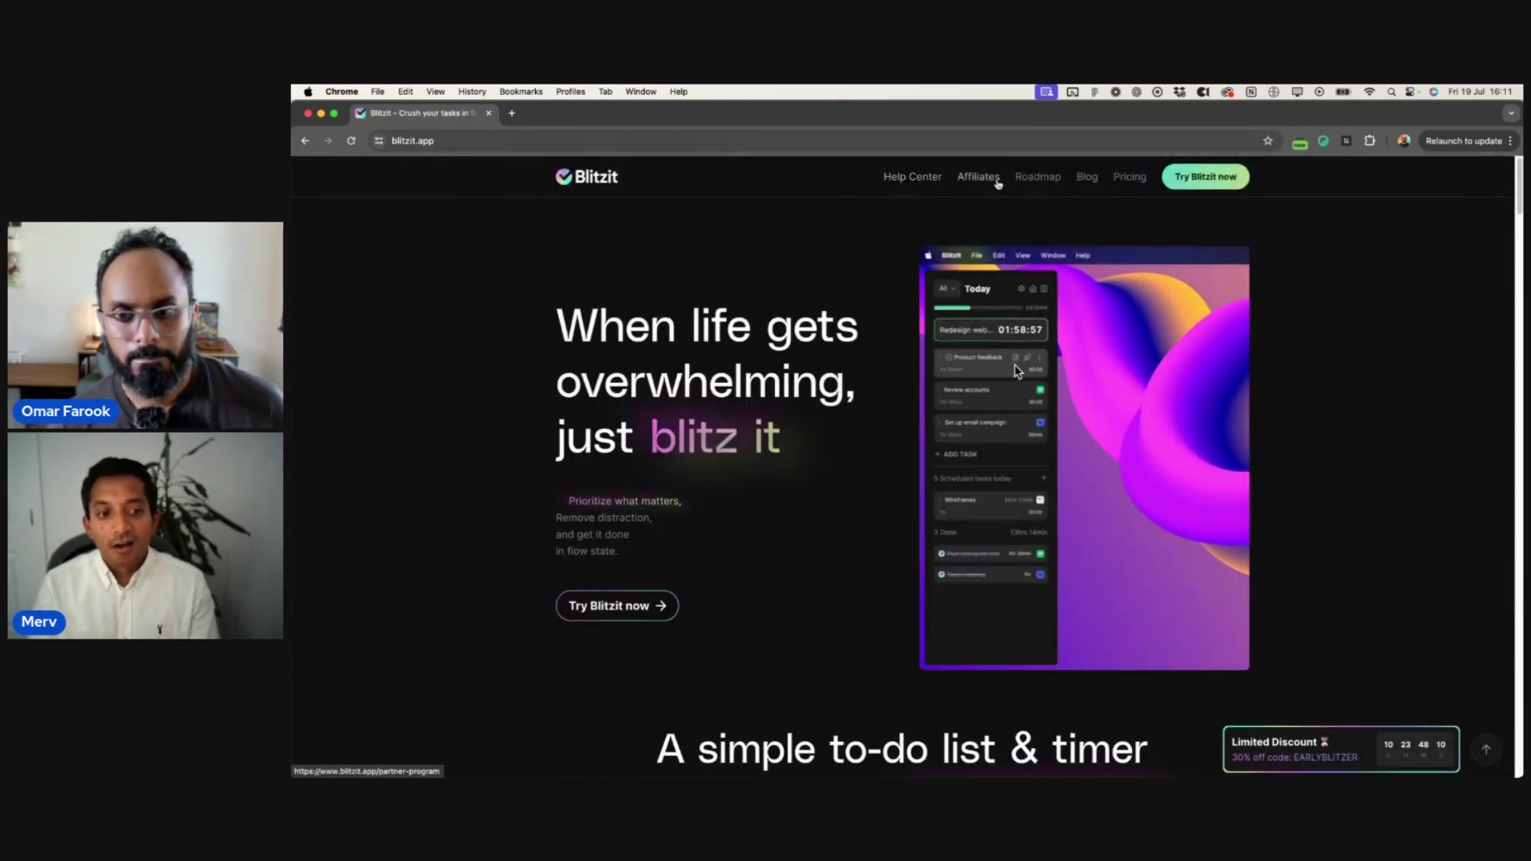
{"action": "left_click", "coordinate": [925, 182]}
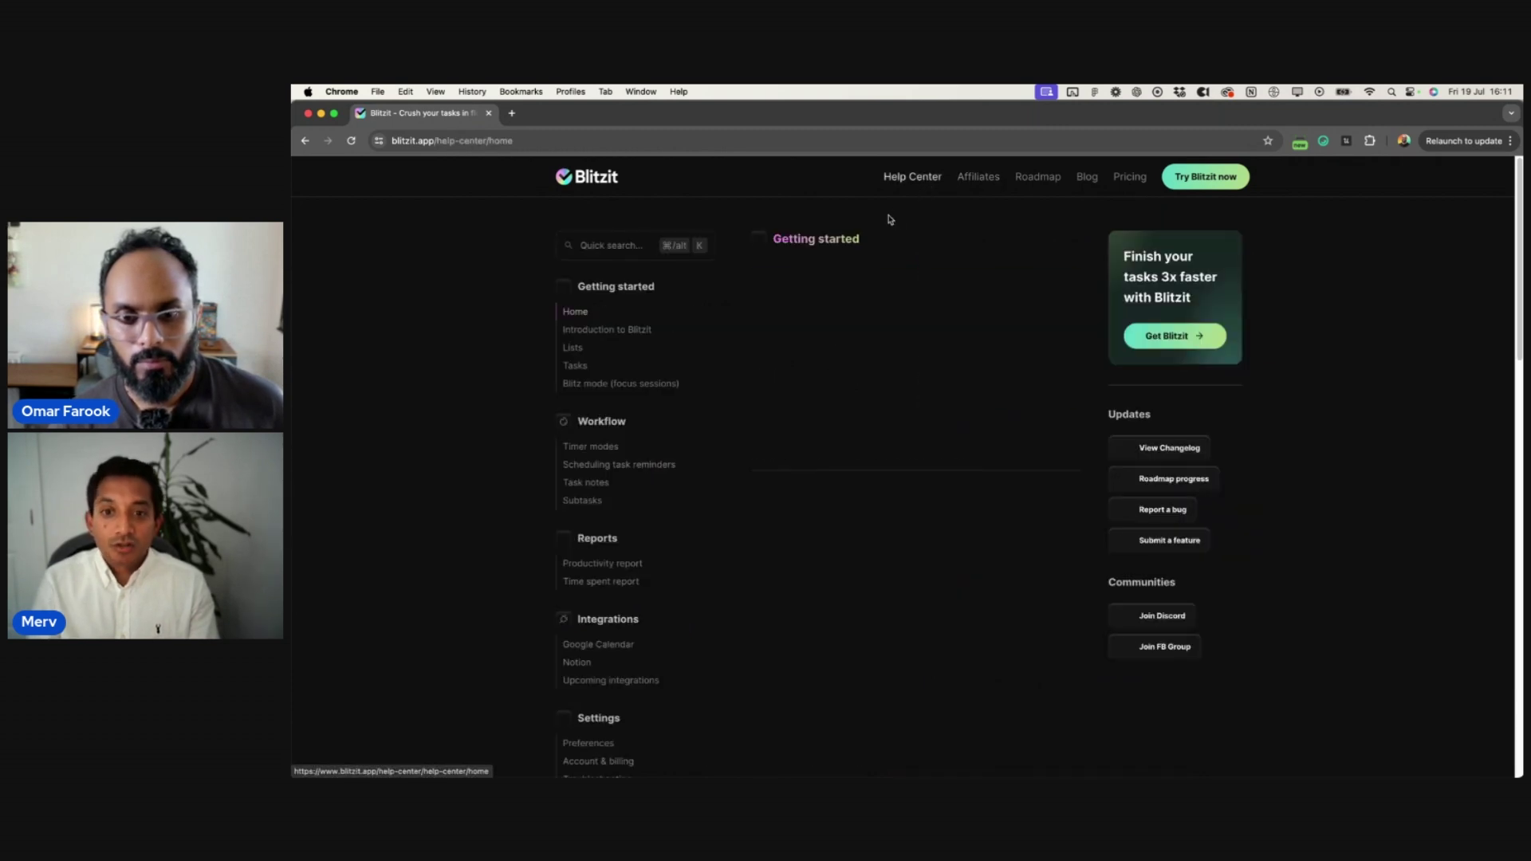
{"action": "left_click", "coordinate": [625, 331]}
{"action": "left_click", "coordinate": [574, 348]}
{"action": "left_click", "coordinate": [575, 365]}
{"action": "left_click", "coordinate": [583, 384]}
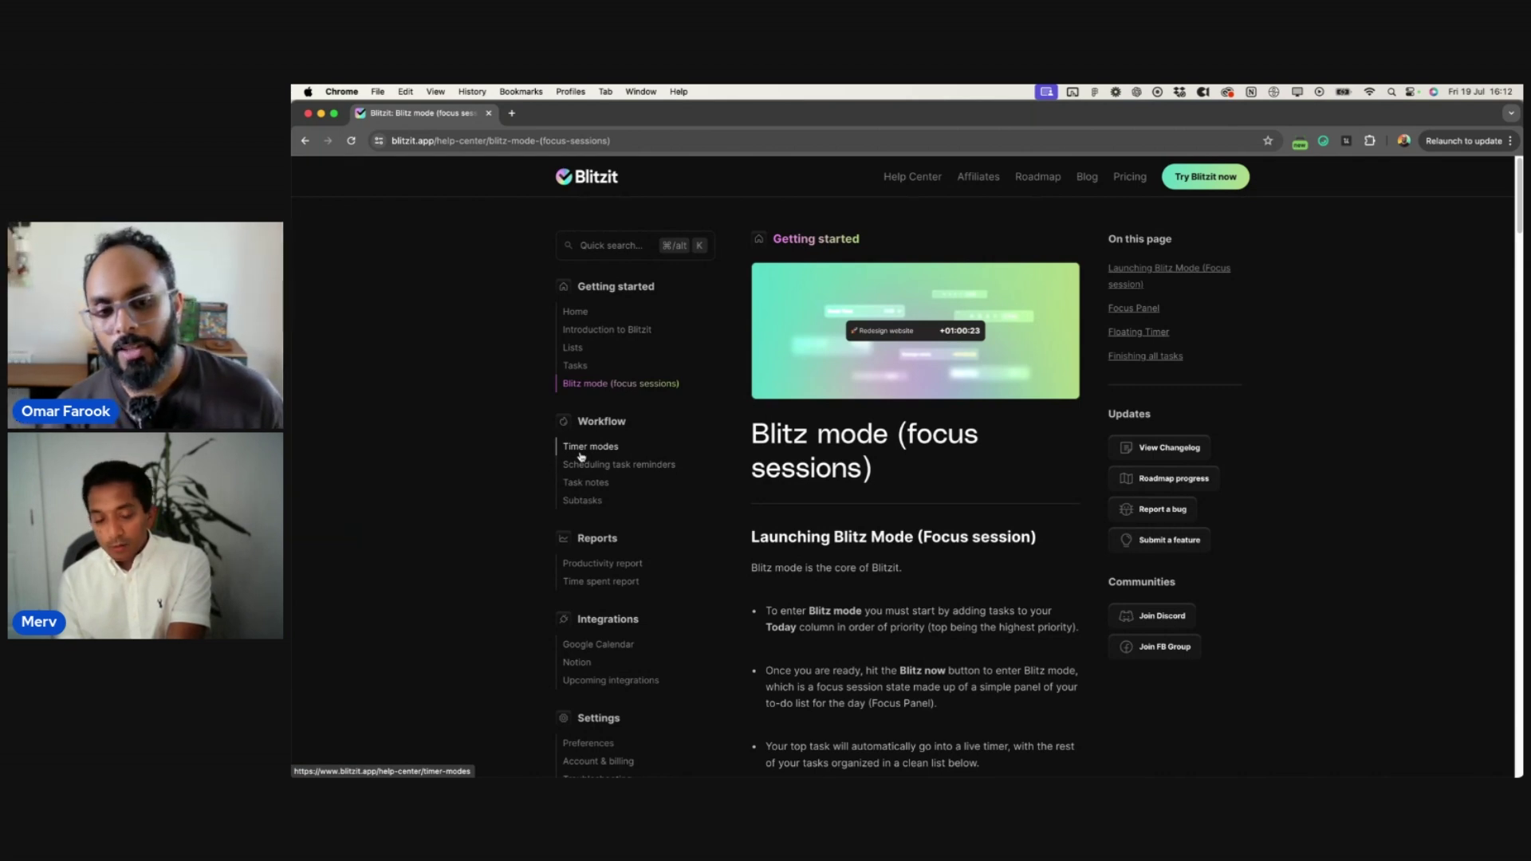
- Visit Timer modes, Task notes, Subtasks, Productivity report and Time spent report, ending on Help centre home
{"action": "left_click", "coordinate": [593, 451]}
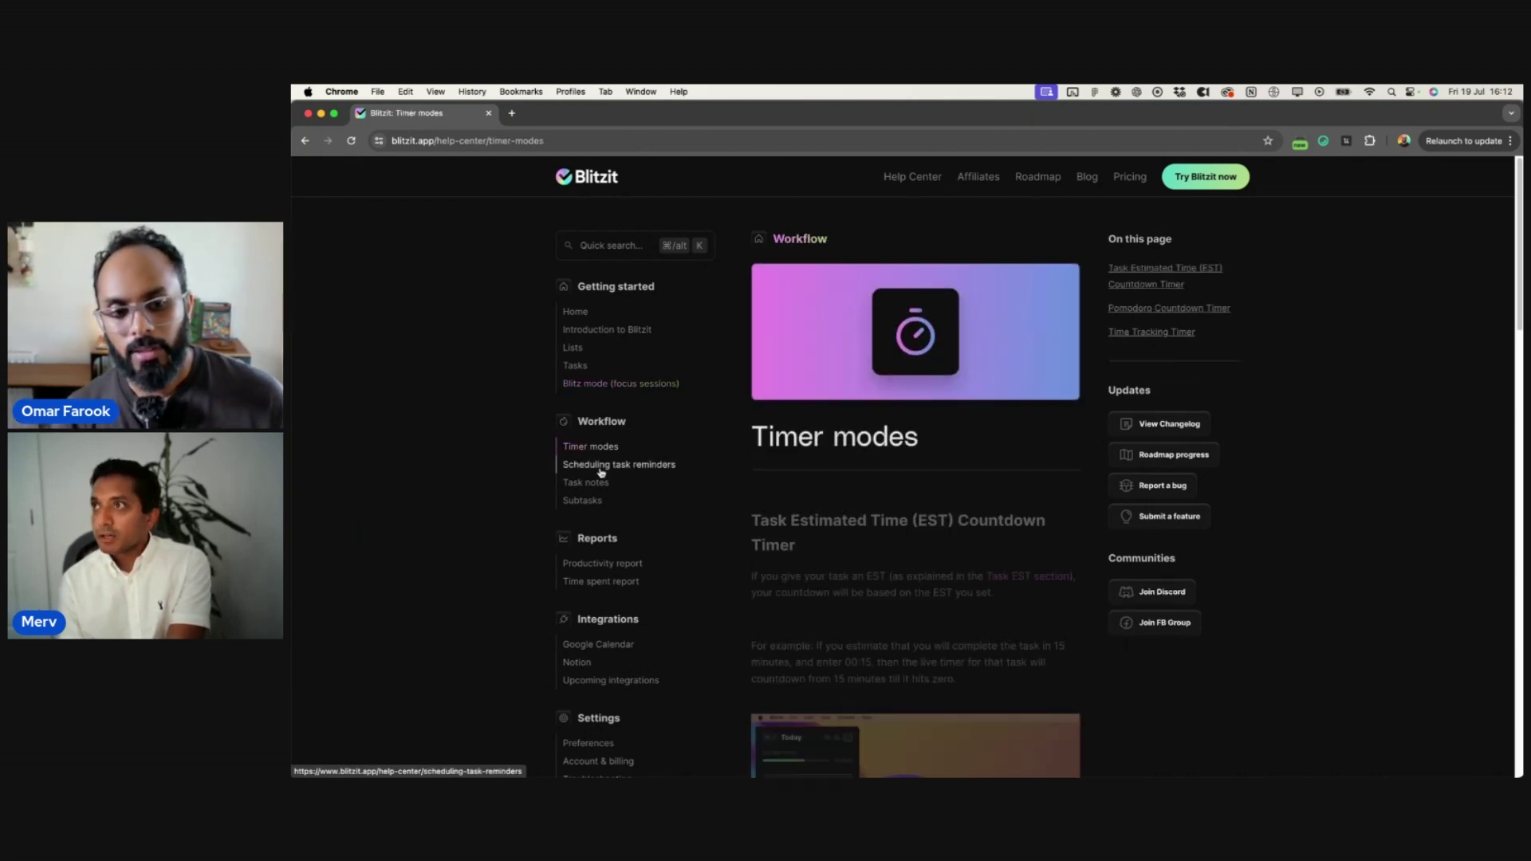
{"action": "left_click", "coordinate": [586, 484]}
{"action": "left_click", "coordinate": [585, 501]}
{"action": "left_click", "coordinate": [602, 563]}
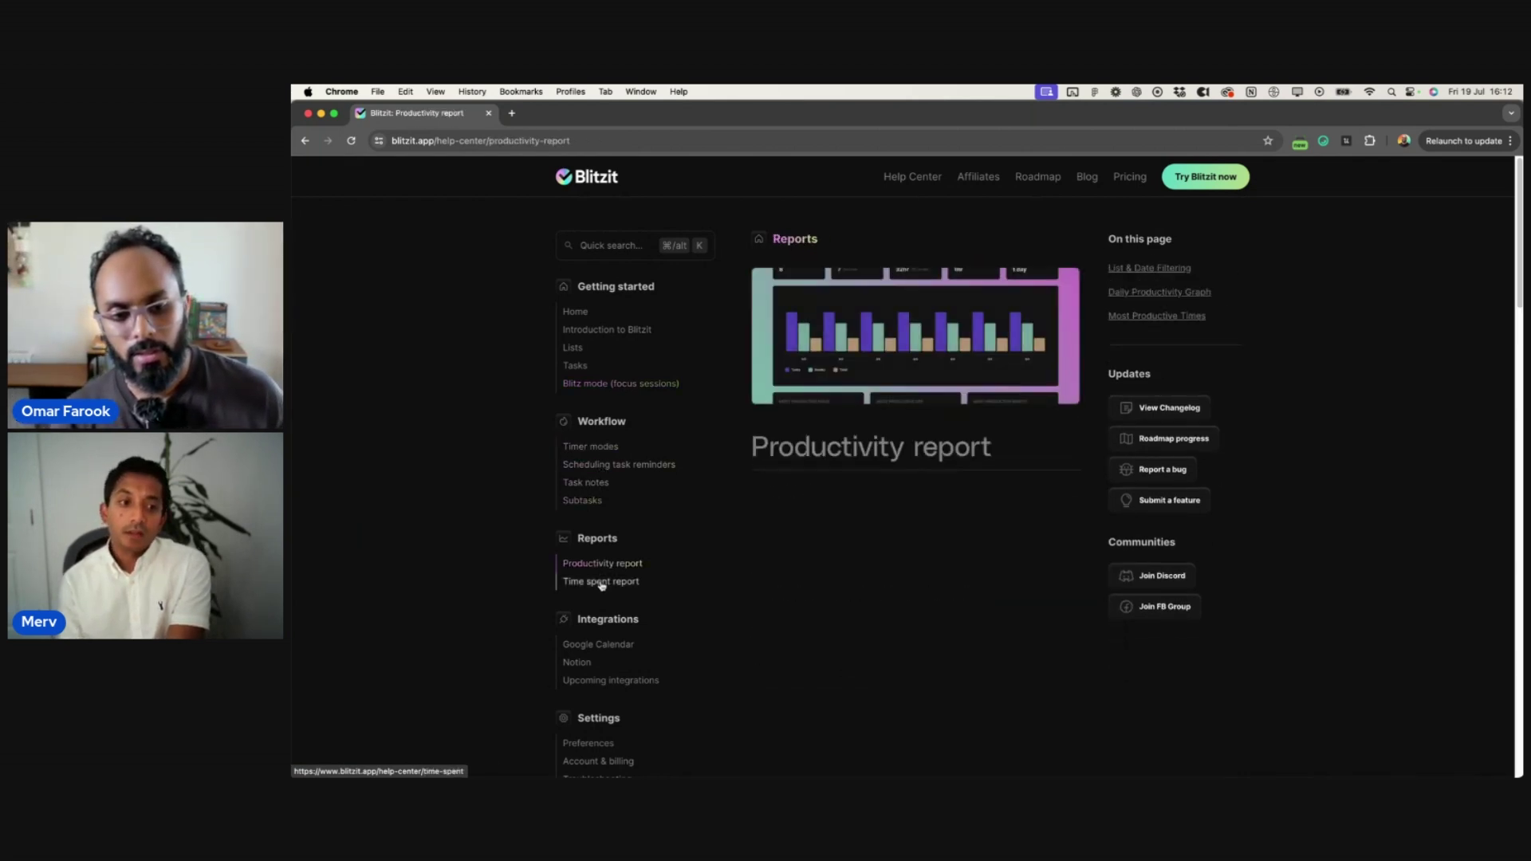
{"action": "left_click", "coordinate": [601, 581]}
{"action": "left_click", "coordinate": [606, 383]}
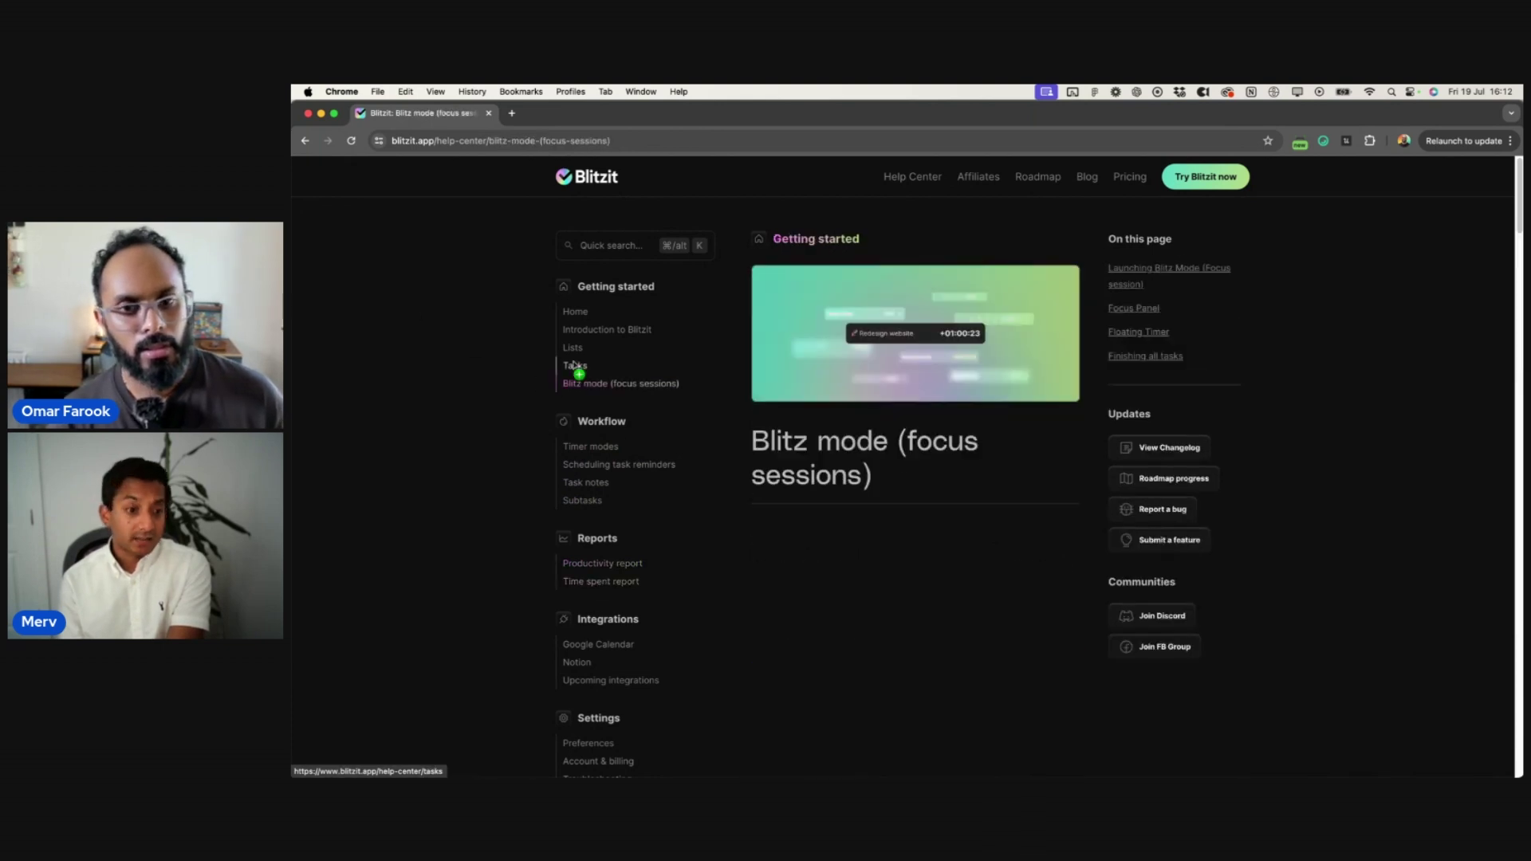
{"action": "left_click", "coordinate": [924, 177]}
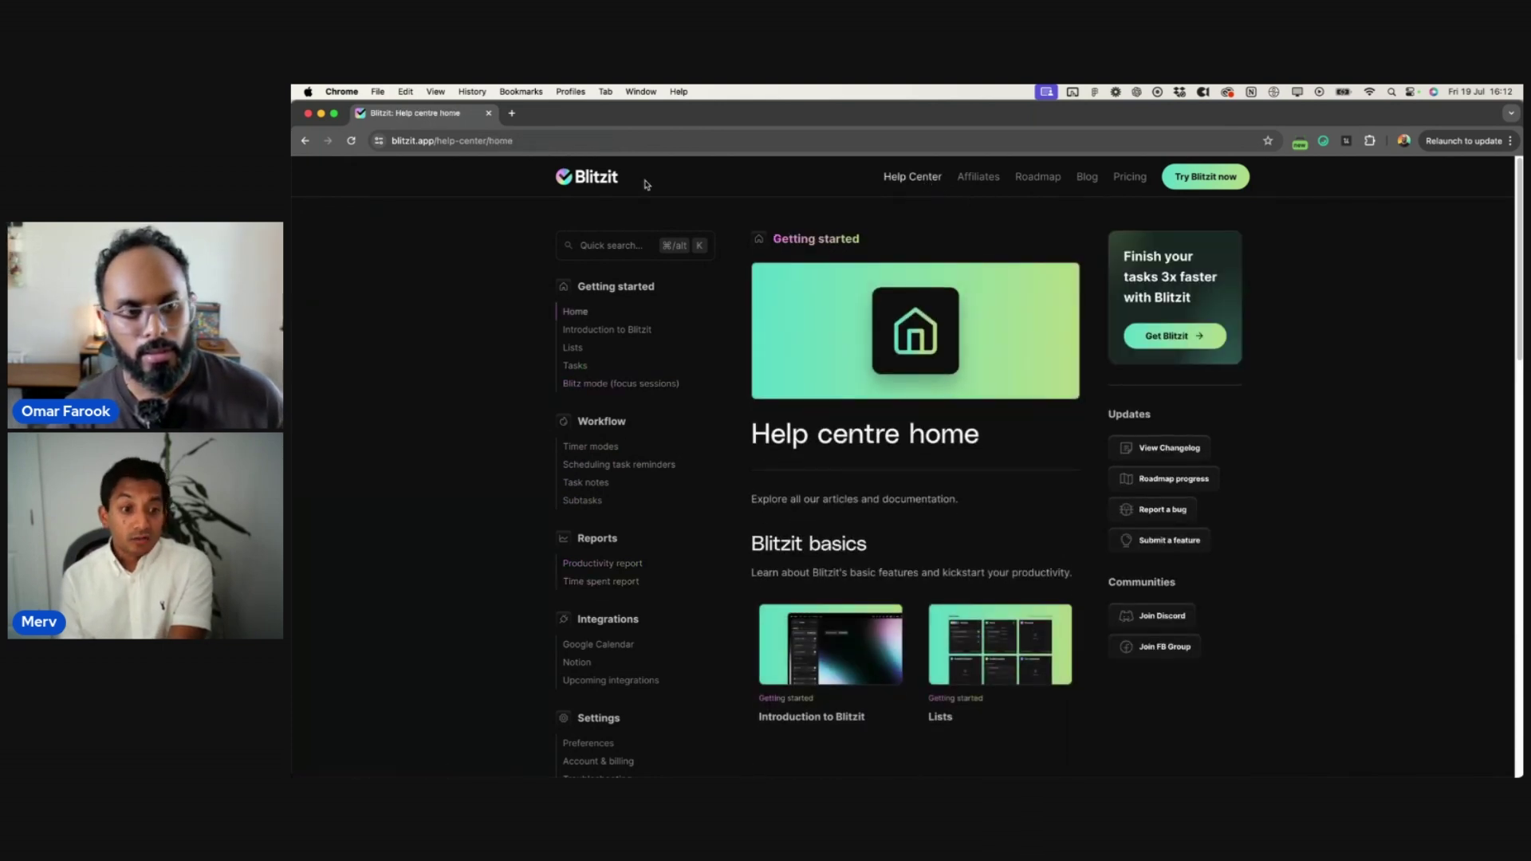
{"action": "mouse_move", "coordinate": [383, 772]}
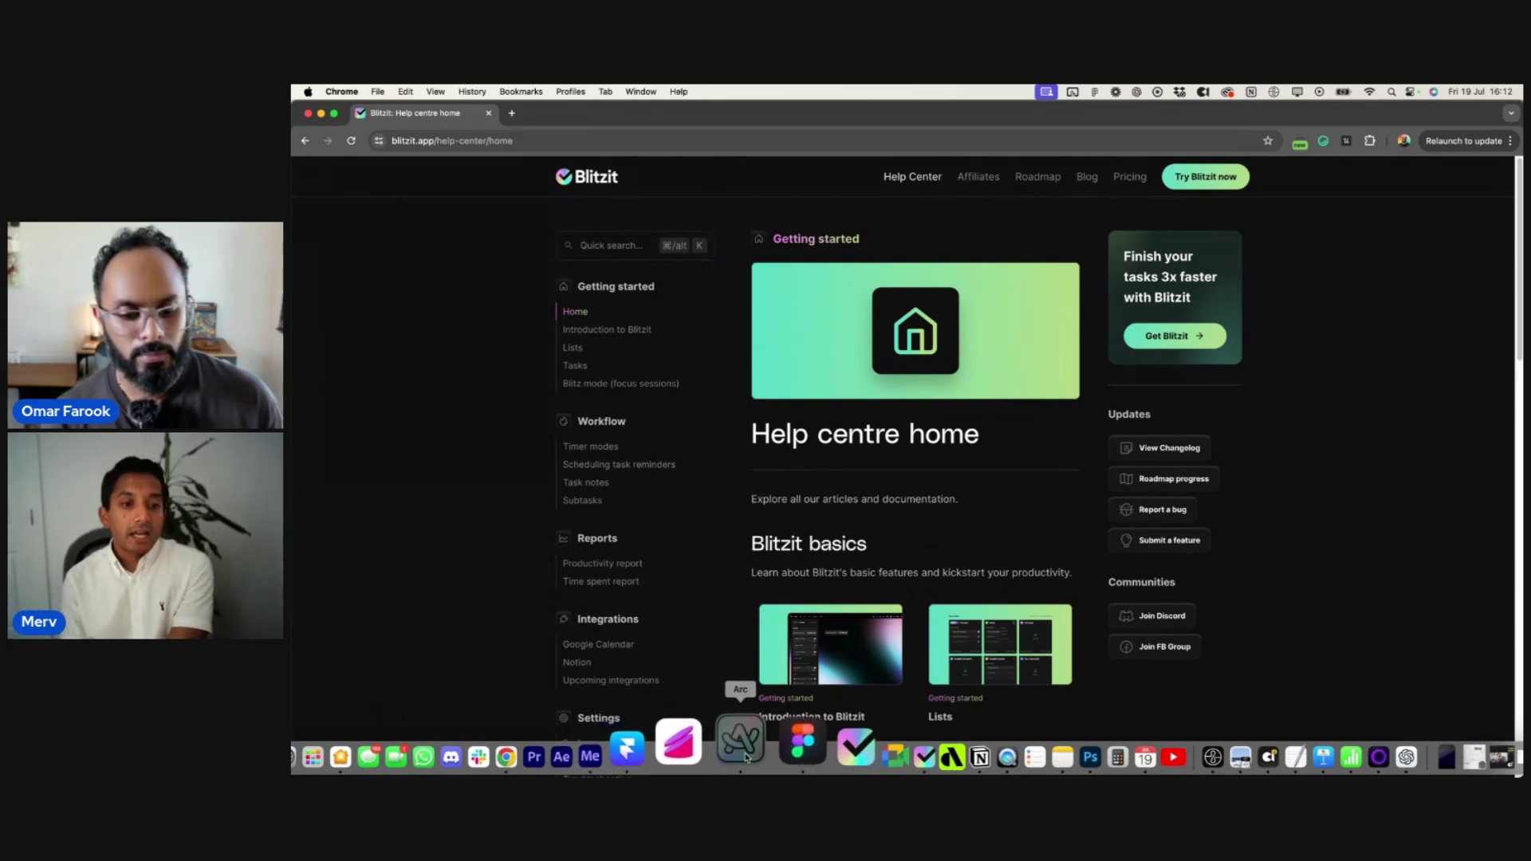
- Switch to the Mixpanel tab, reload it, and open today's live Events feed
{"action": "left_click", "coordinate": [747, 741]}
{"action": "mouse_move", "coordinate": [295, 137]}
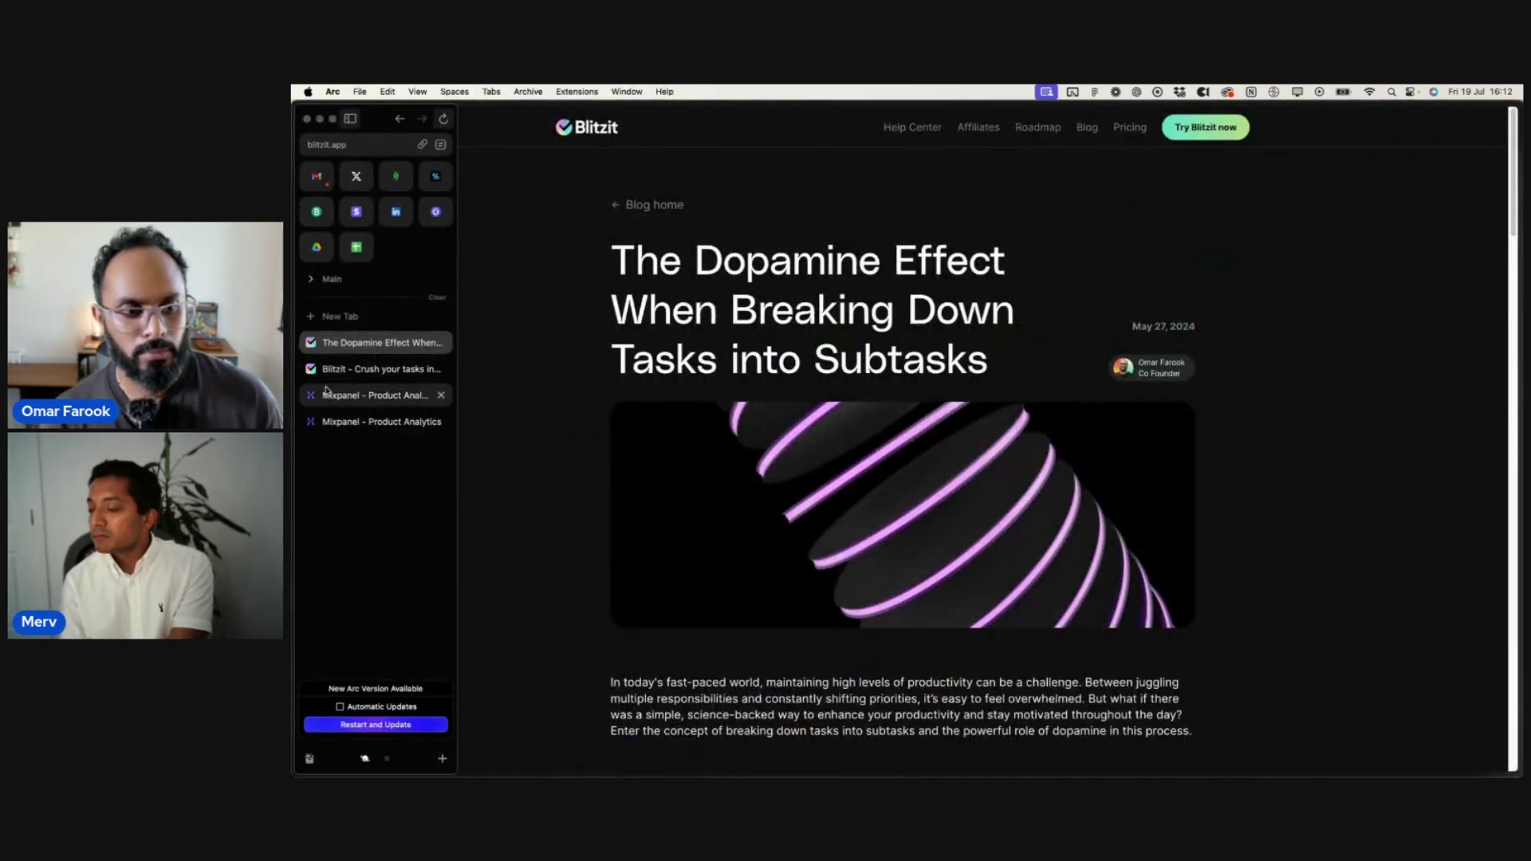
{"action": "left_click", "coordinate": [391, 395]}
{"action": "mouse_move", "coordinate": [294, 333]}
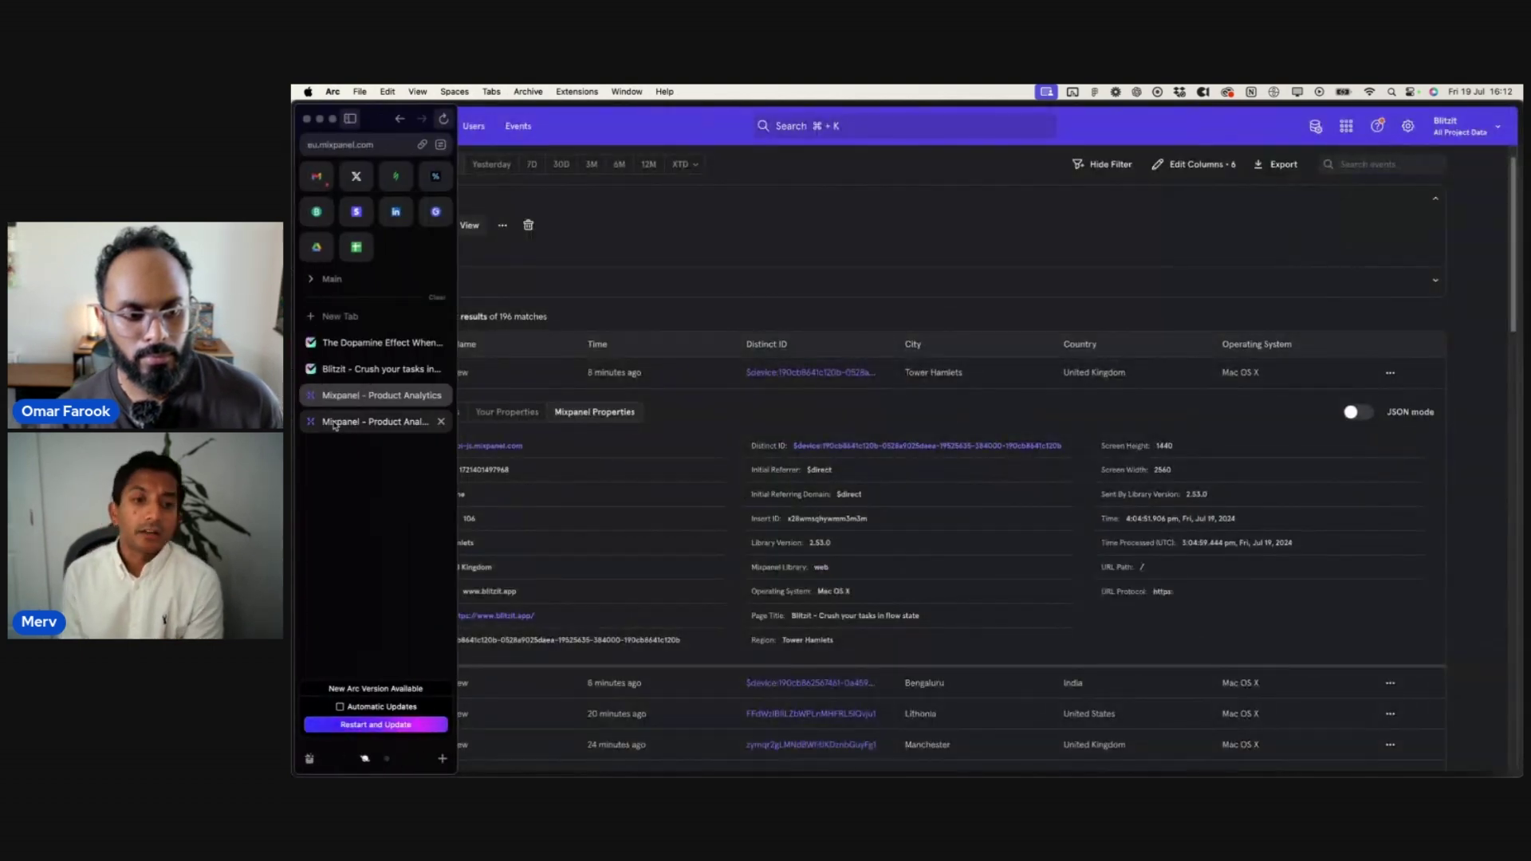
{"action": "key", "text": "super+r"}
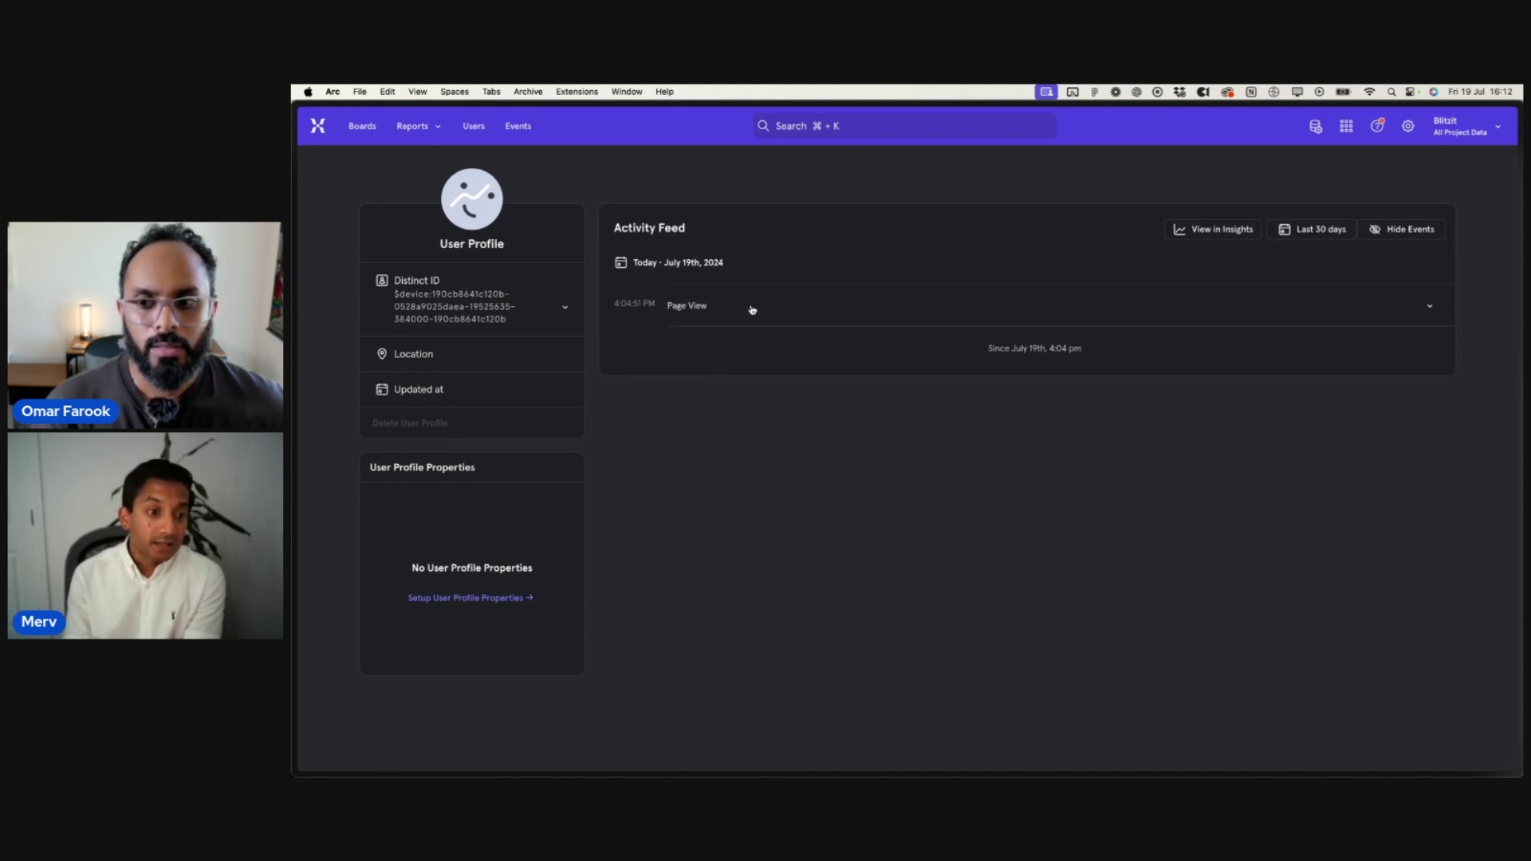
{"action": "left_click", "coordinate": [525, 132]}
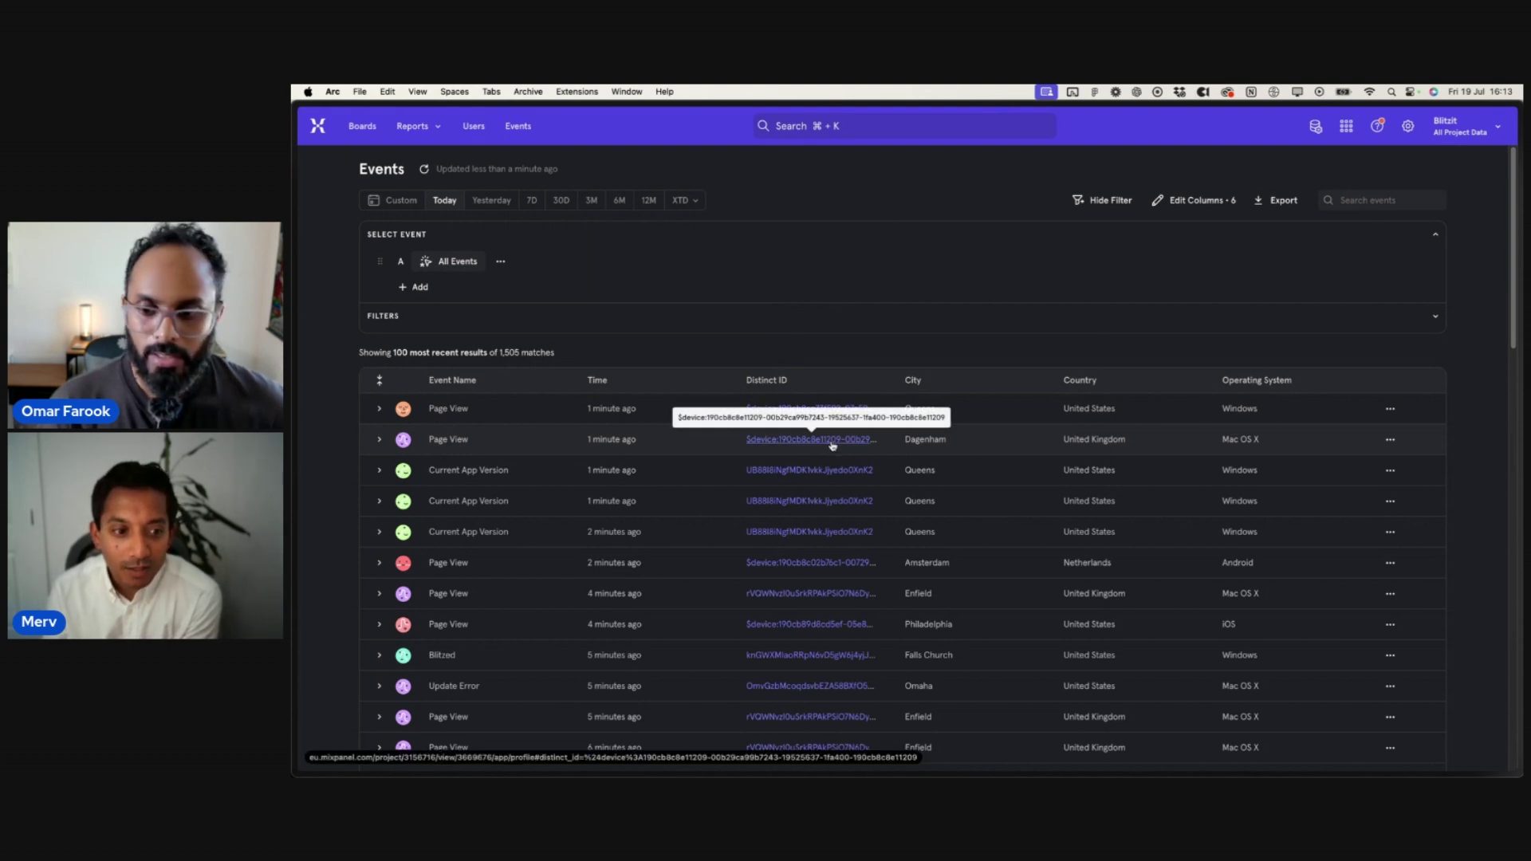
- Open the Dagenham visitor's profile and expand its Page View to read the Current URL
{"action": "left_click", "coordinate": [831, 441]}
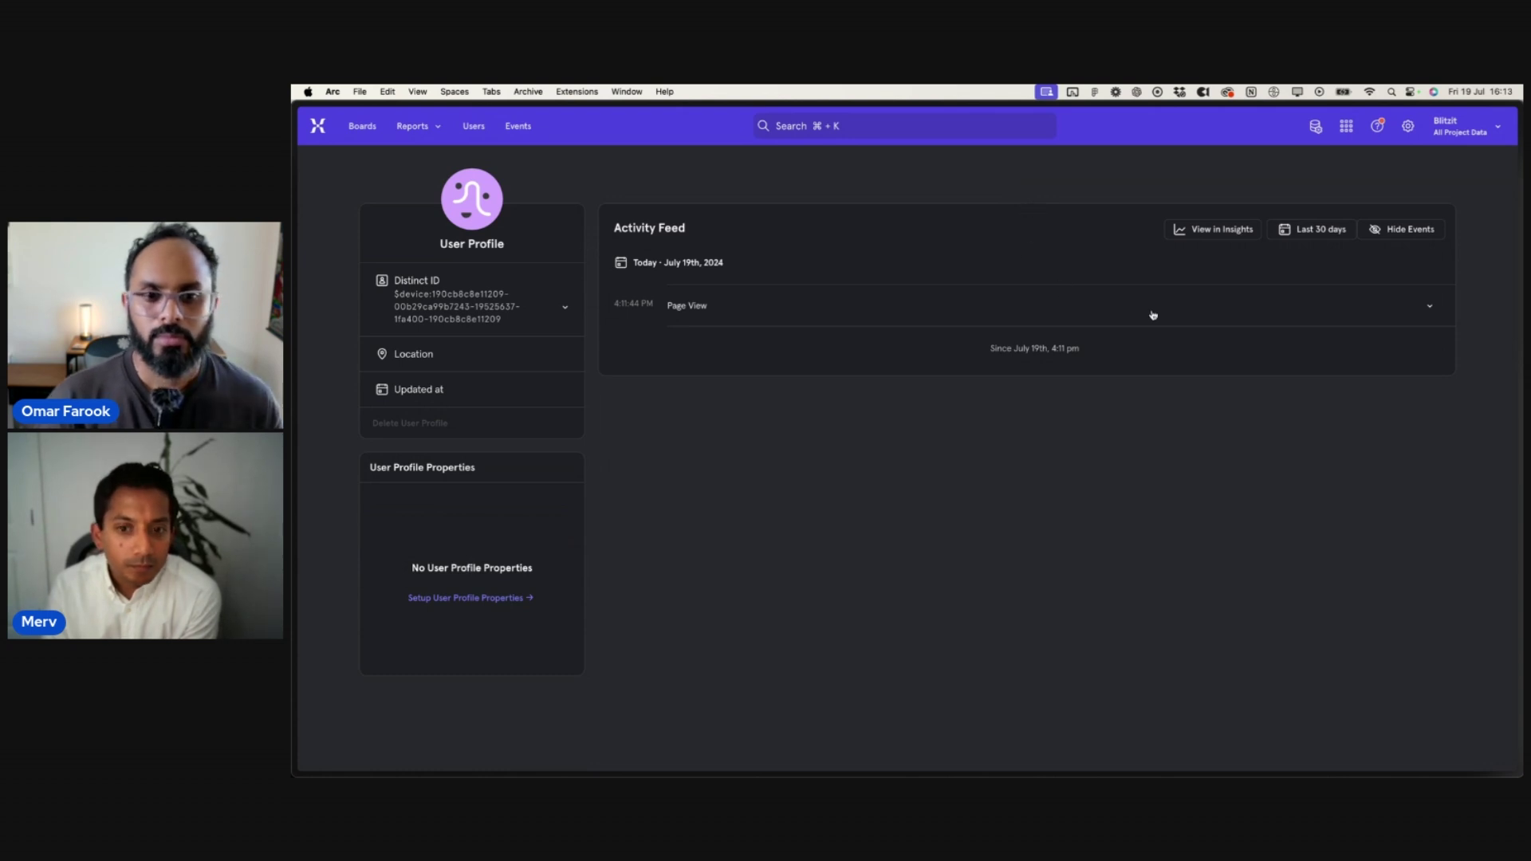
{"action": "left_click", "coordinate": [1434, 305]}
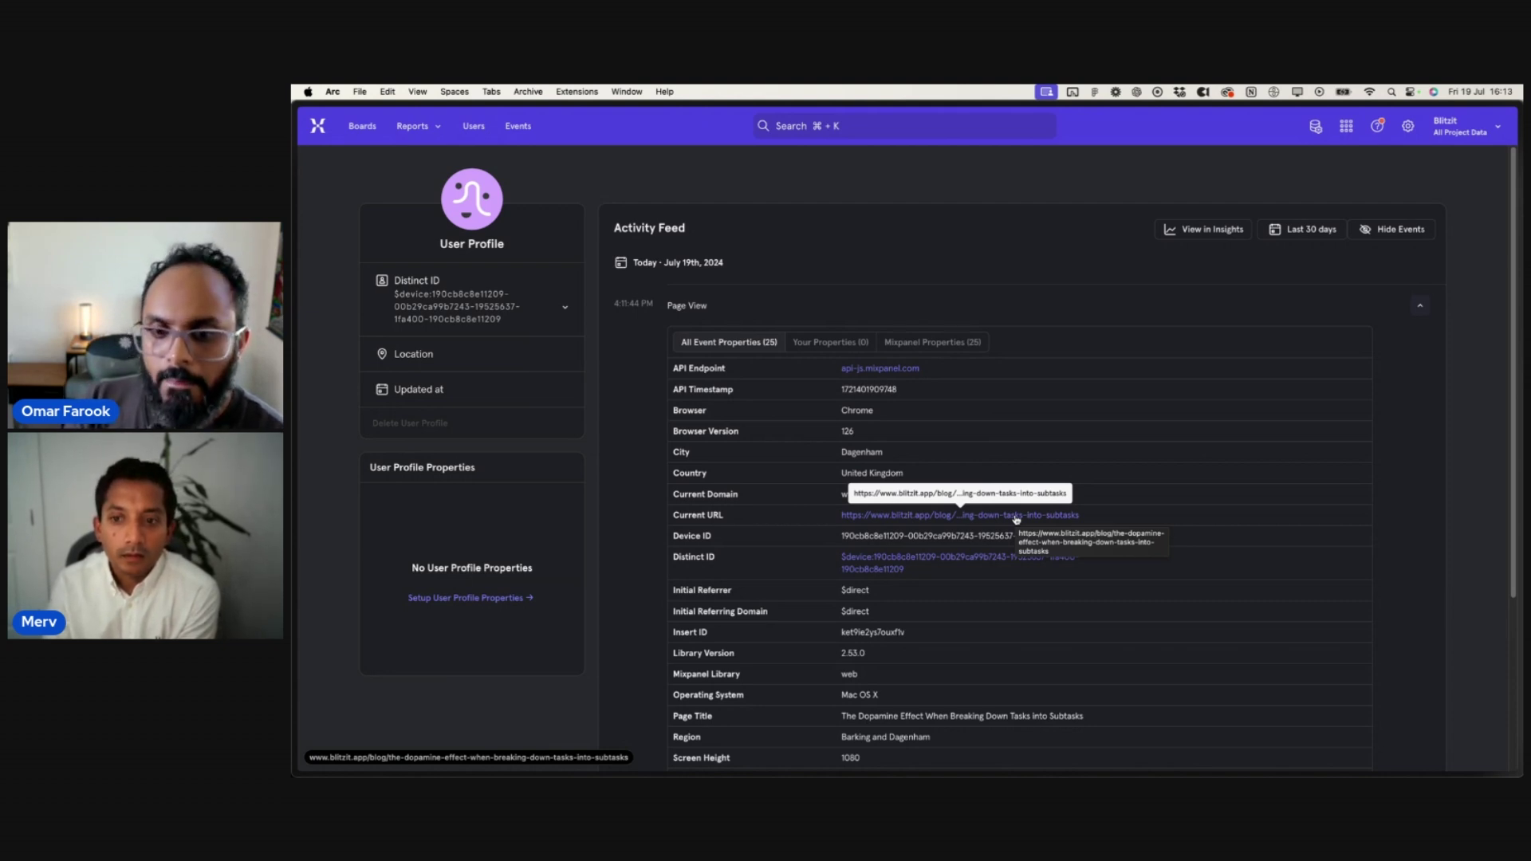
{"action": "mouse_move", "coordinate": [819, 762]}
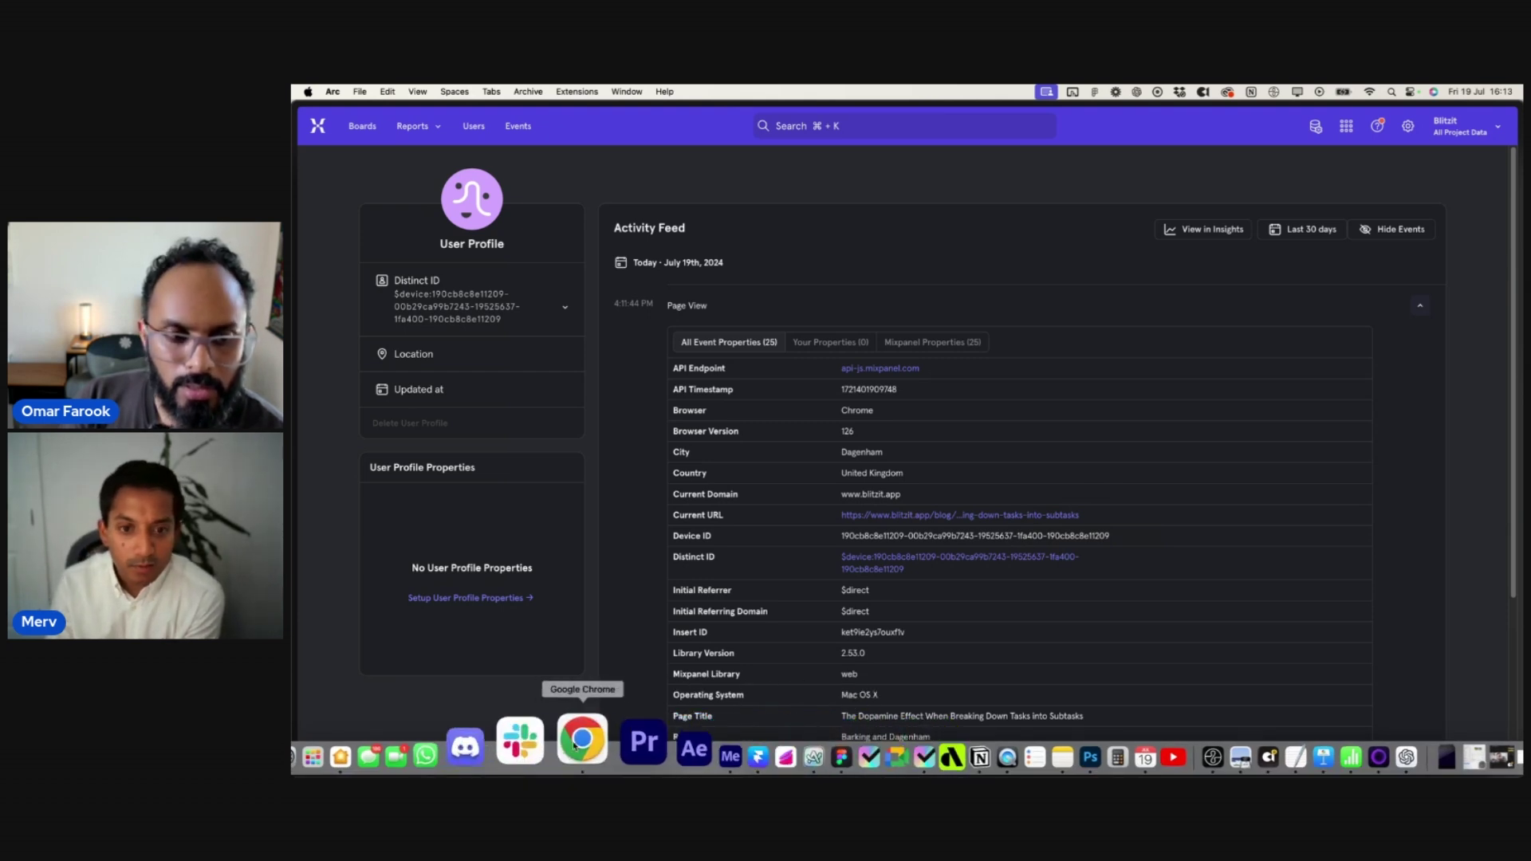
- Close the Chrome help centre window and collapse the Page View details
{"action": "left_click", "coordinate": [576, 744]}
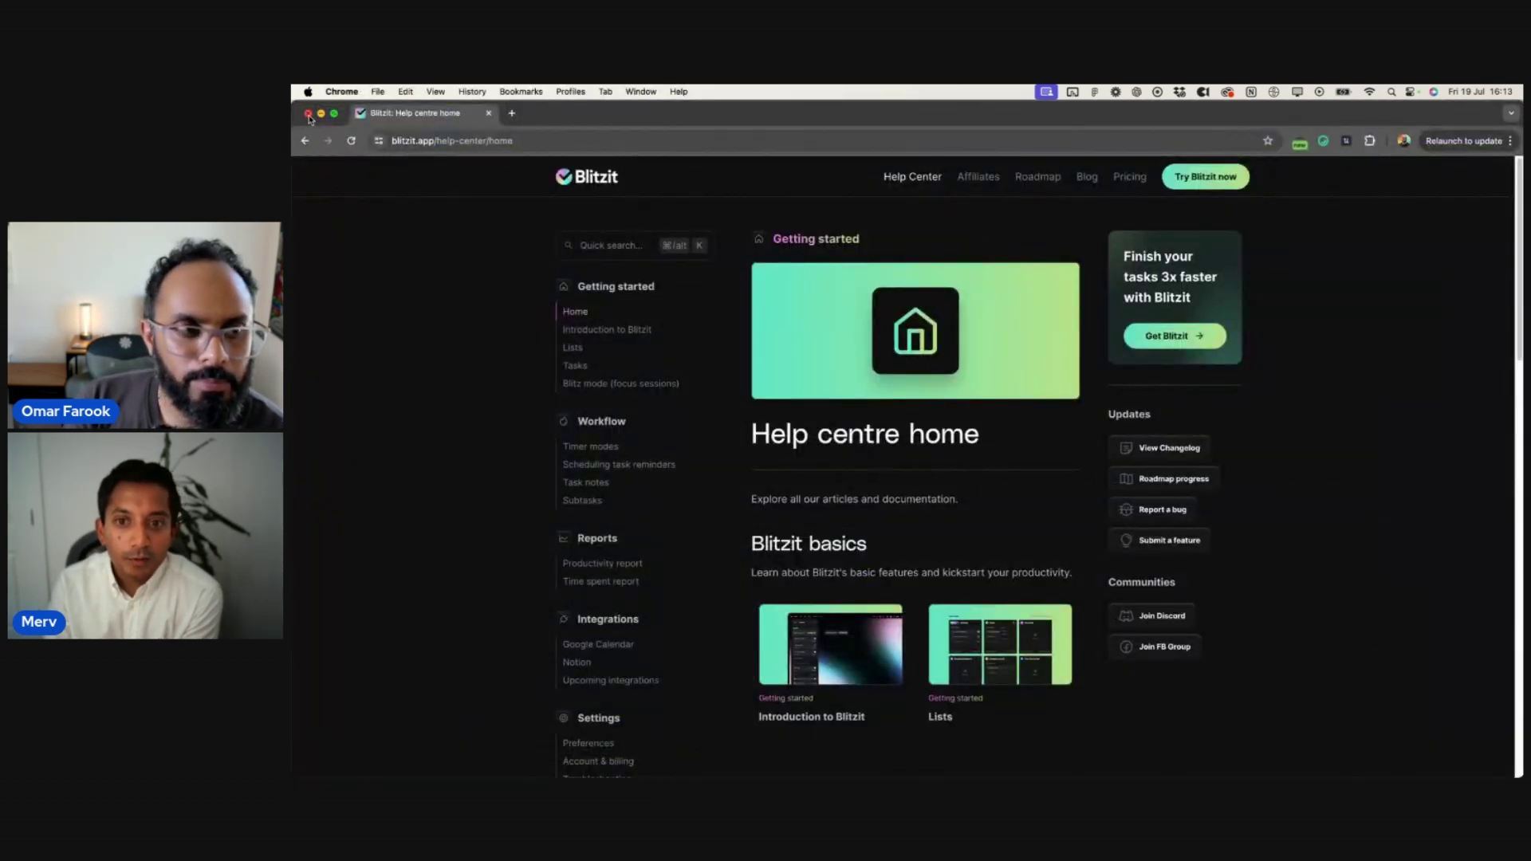
{"action": "left_click", "coordinate": [309, 114]}
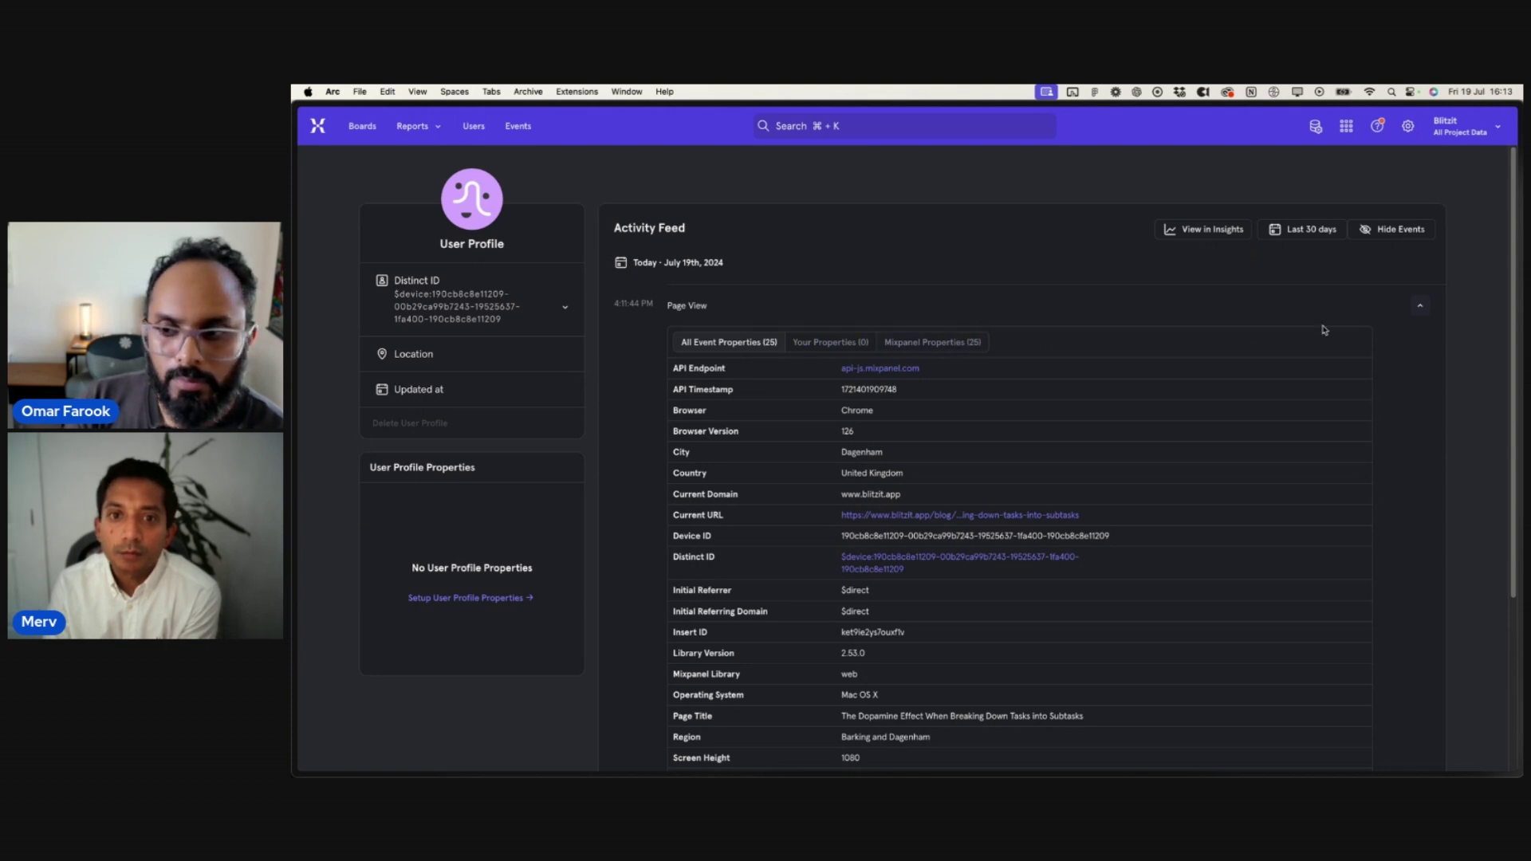
{"action": "left_click", "coordinate": [1420, 306]}
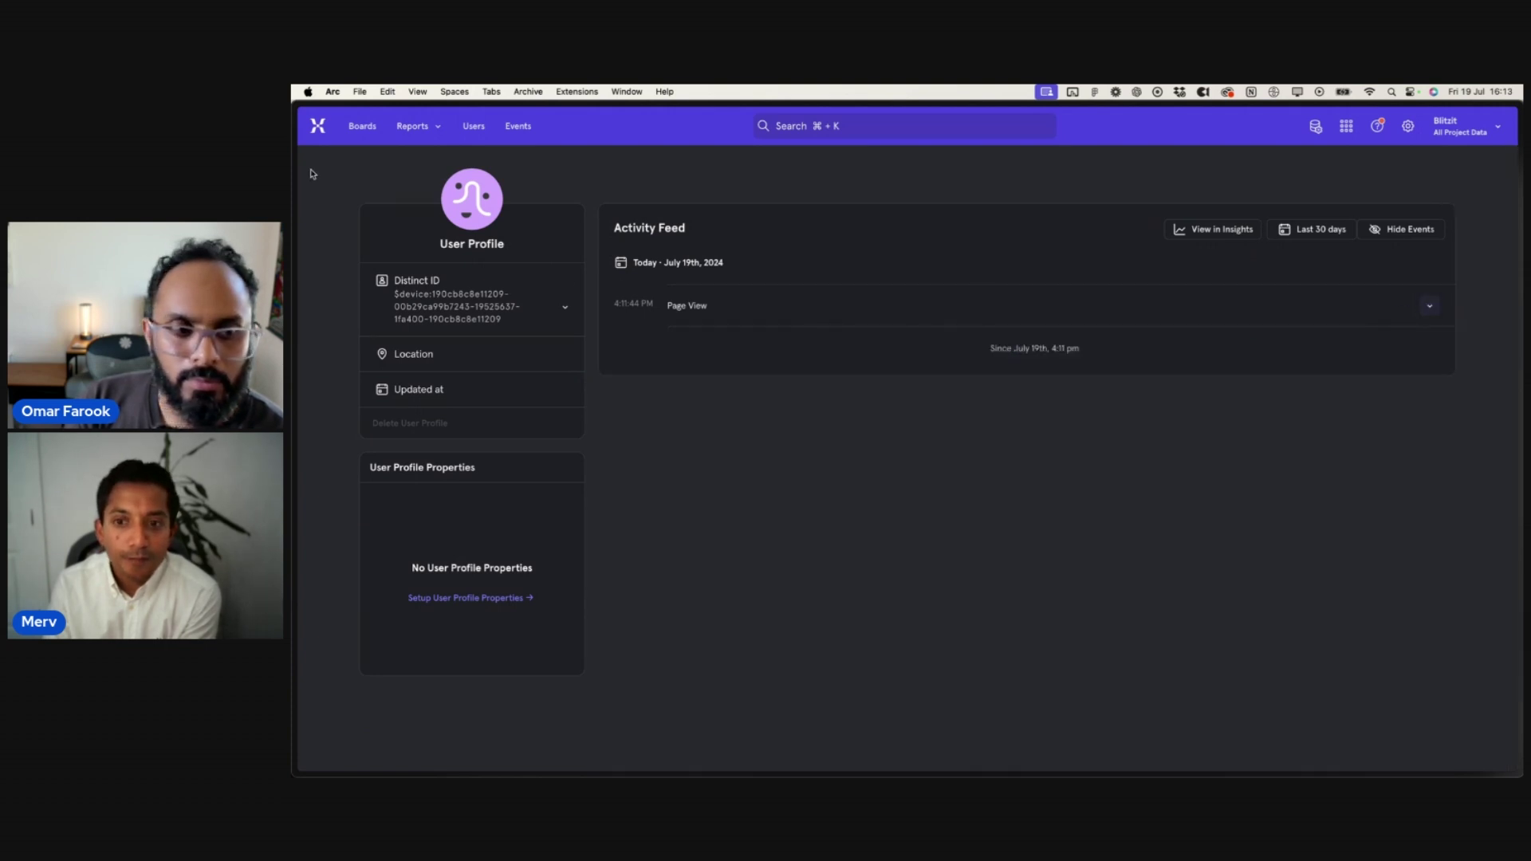
{"action": "mouse_move", "coordinate": [361, 149]}
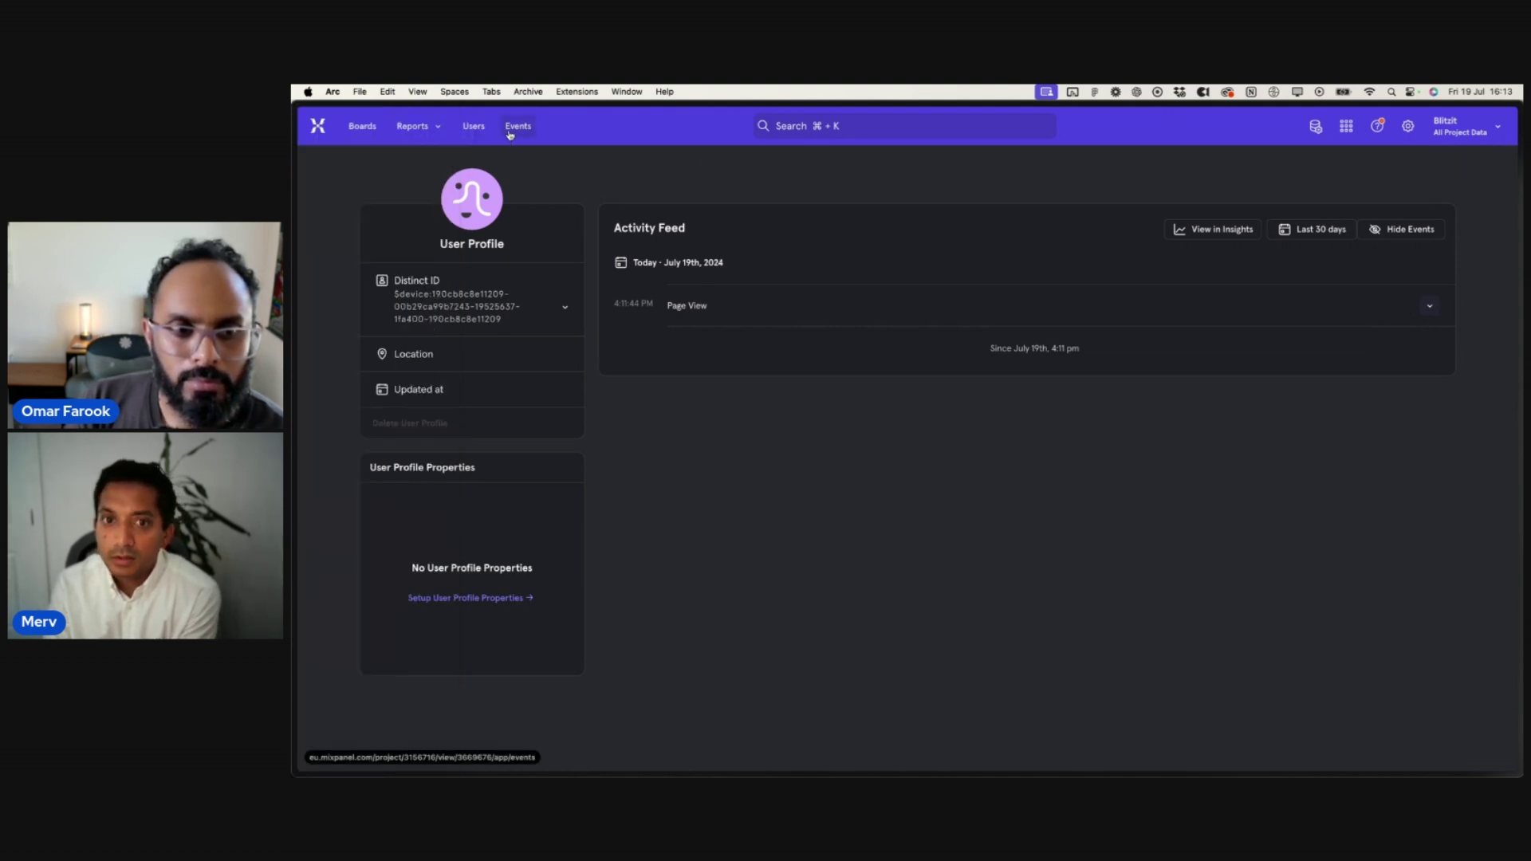
- Go back from the visitor profile to Mixpanel's Events feed
{"action": "left_click", "coordinate": [510, 129]}
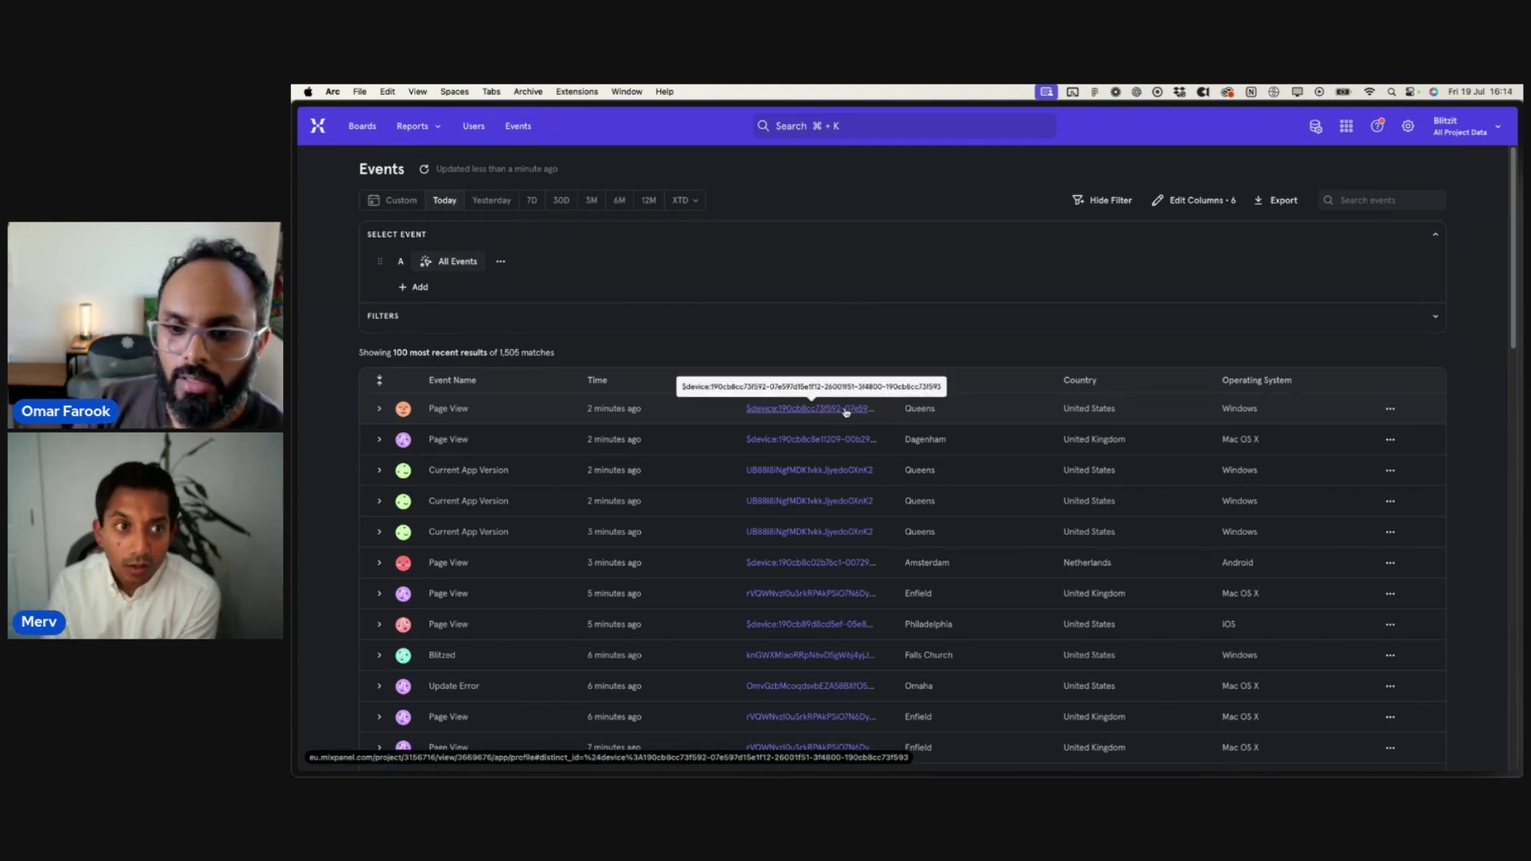
{"action": "mouse_move", "coordinate": [691, 770]}
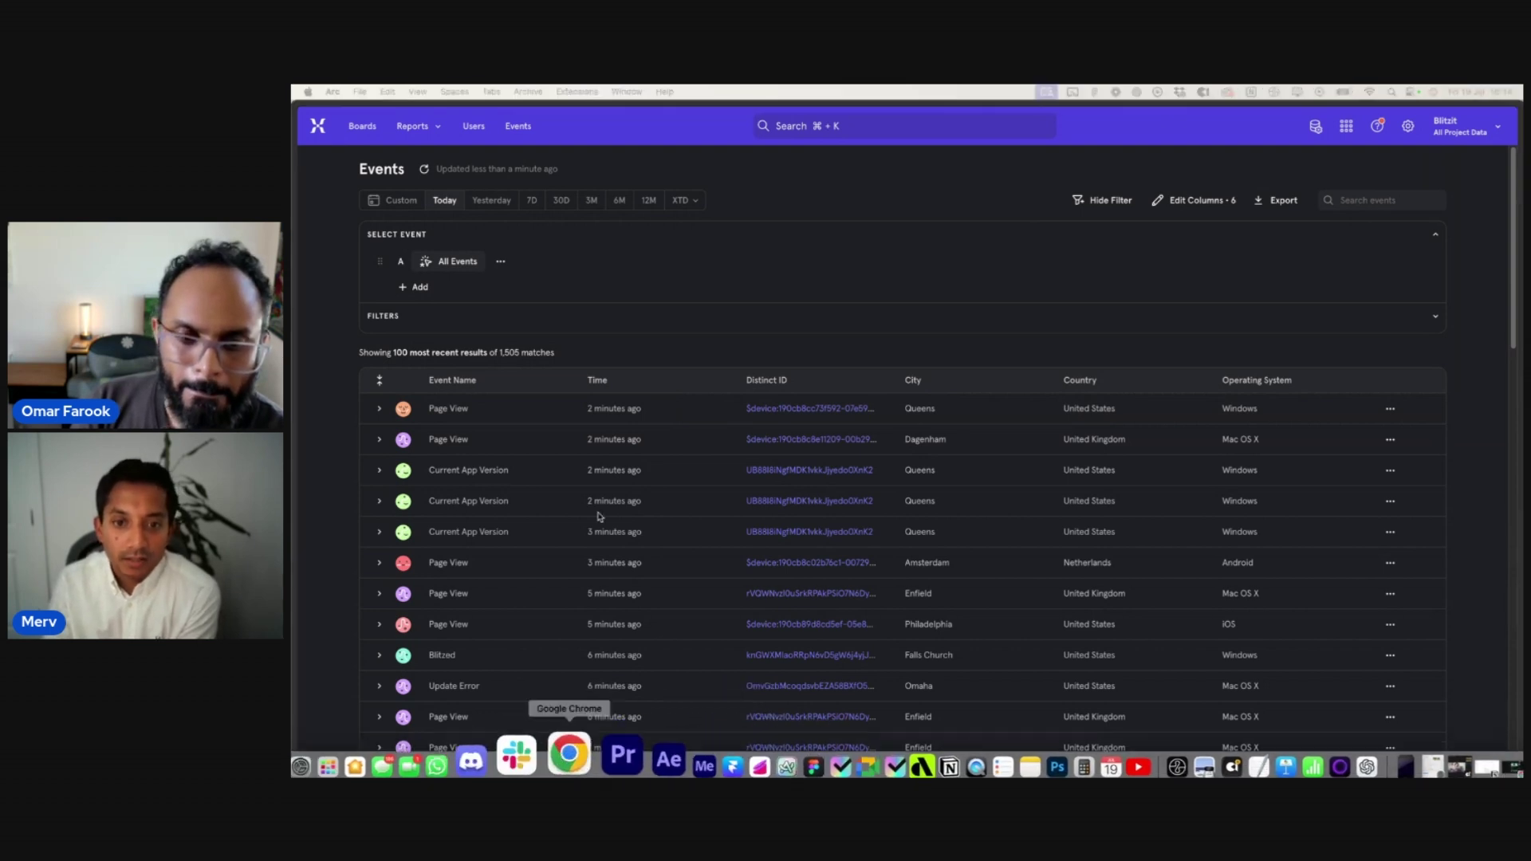
{"action": "mouse_move", "coordinate": [518, 750]}
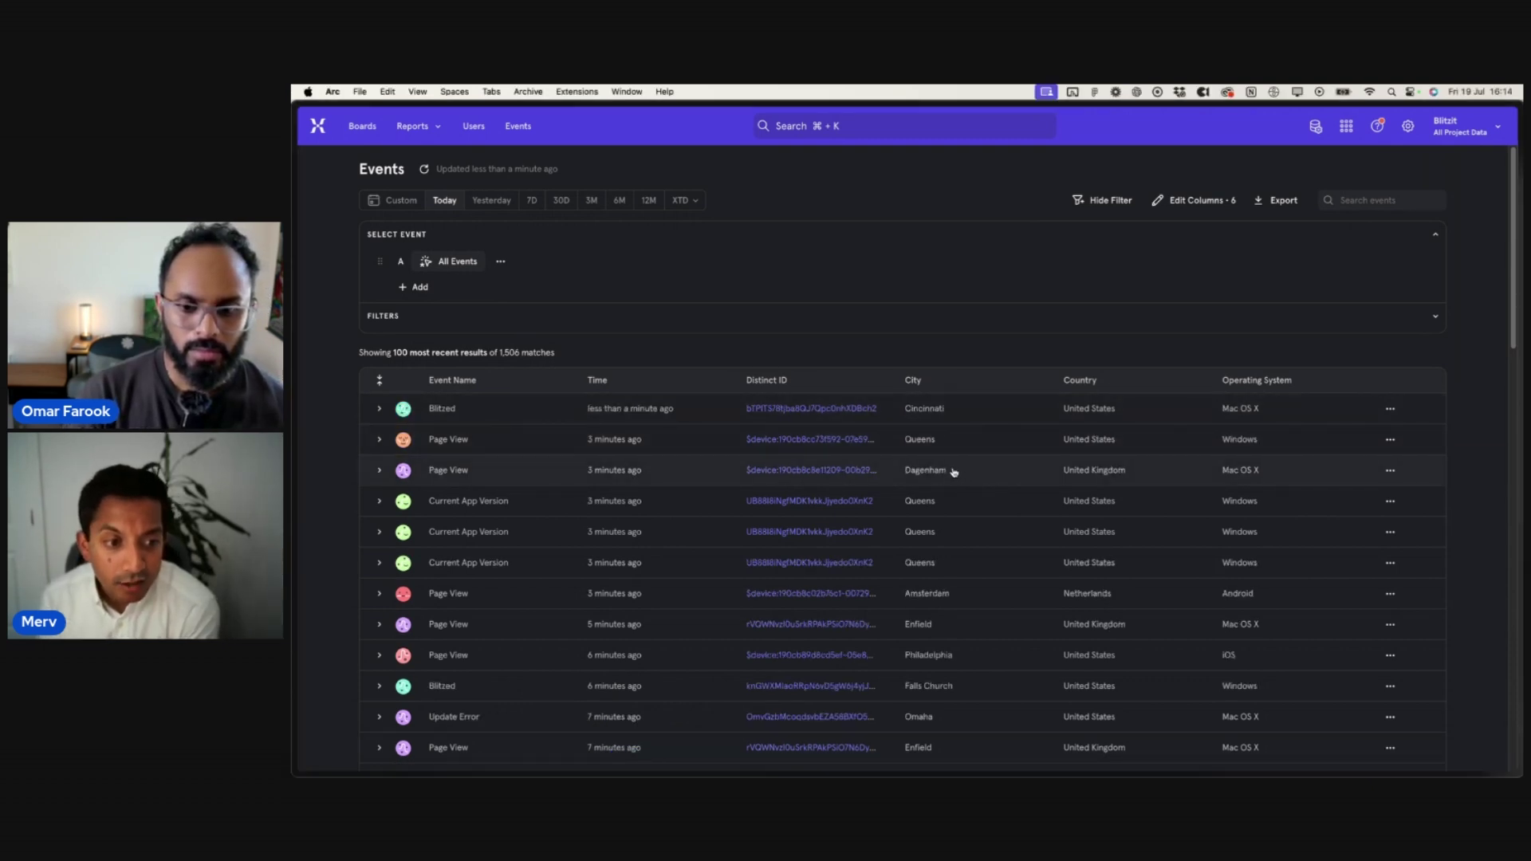
- Search 'page' in the All Events picker, then clear the search and close it unchanged
{"action": "left_click", "coordinate": [464, 270]}
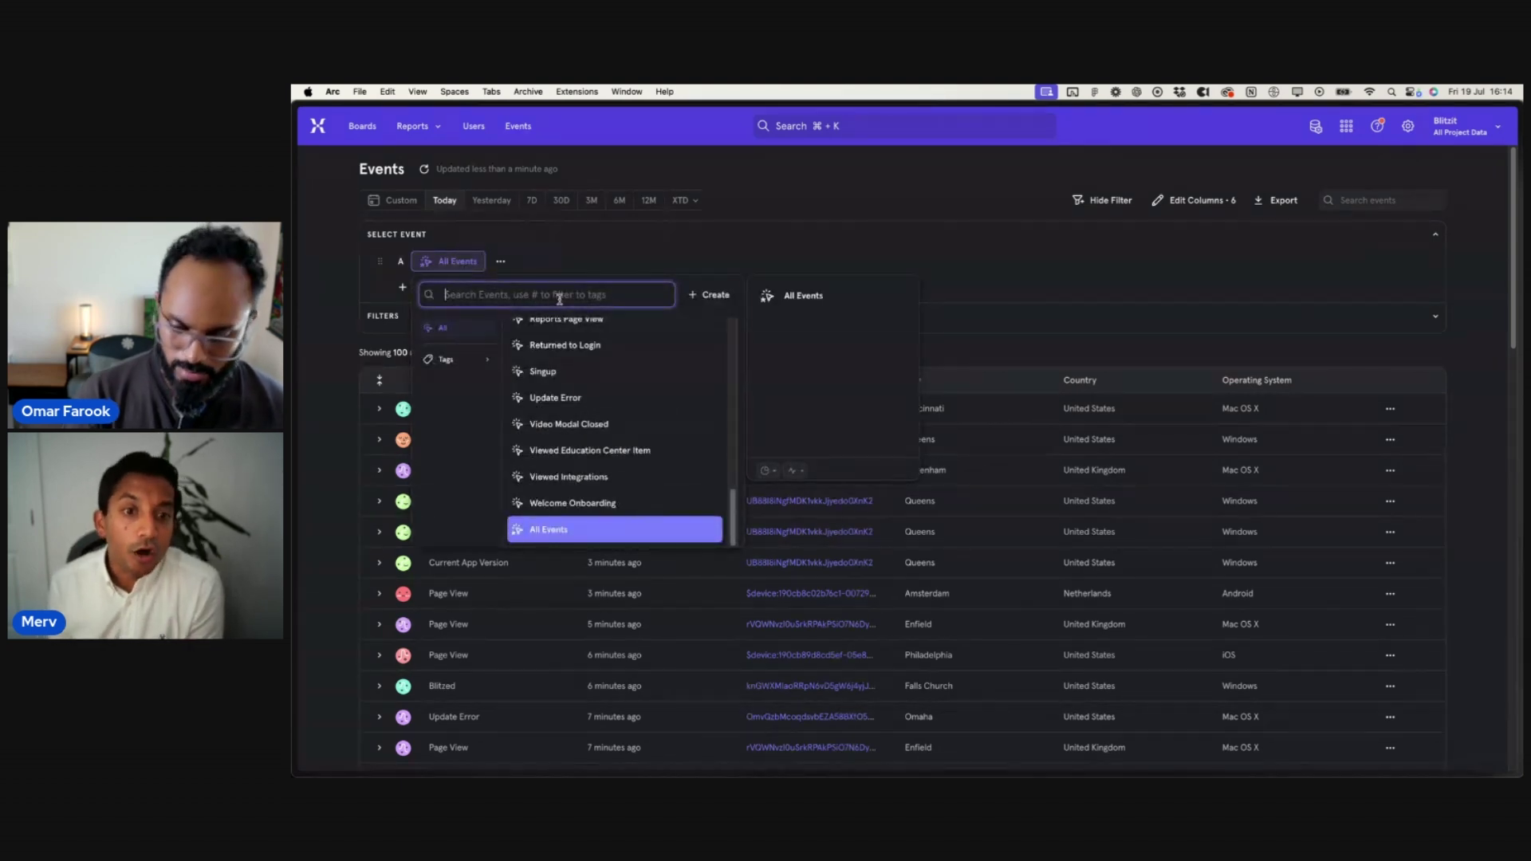
{"action": "type", "text": "page"}
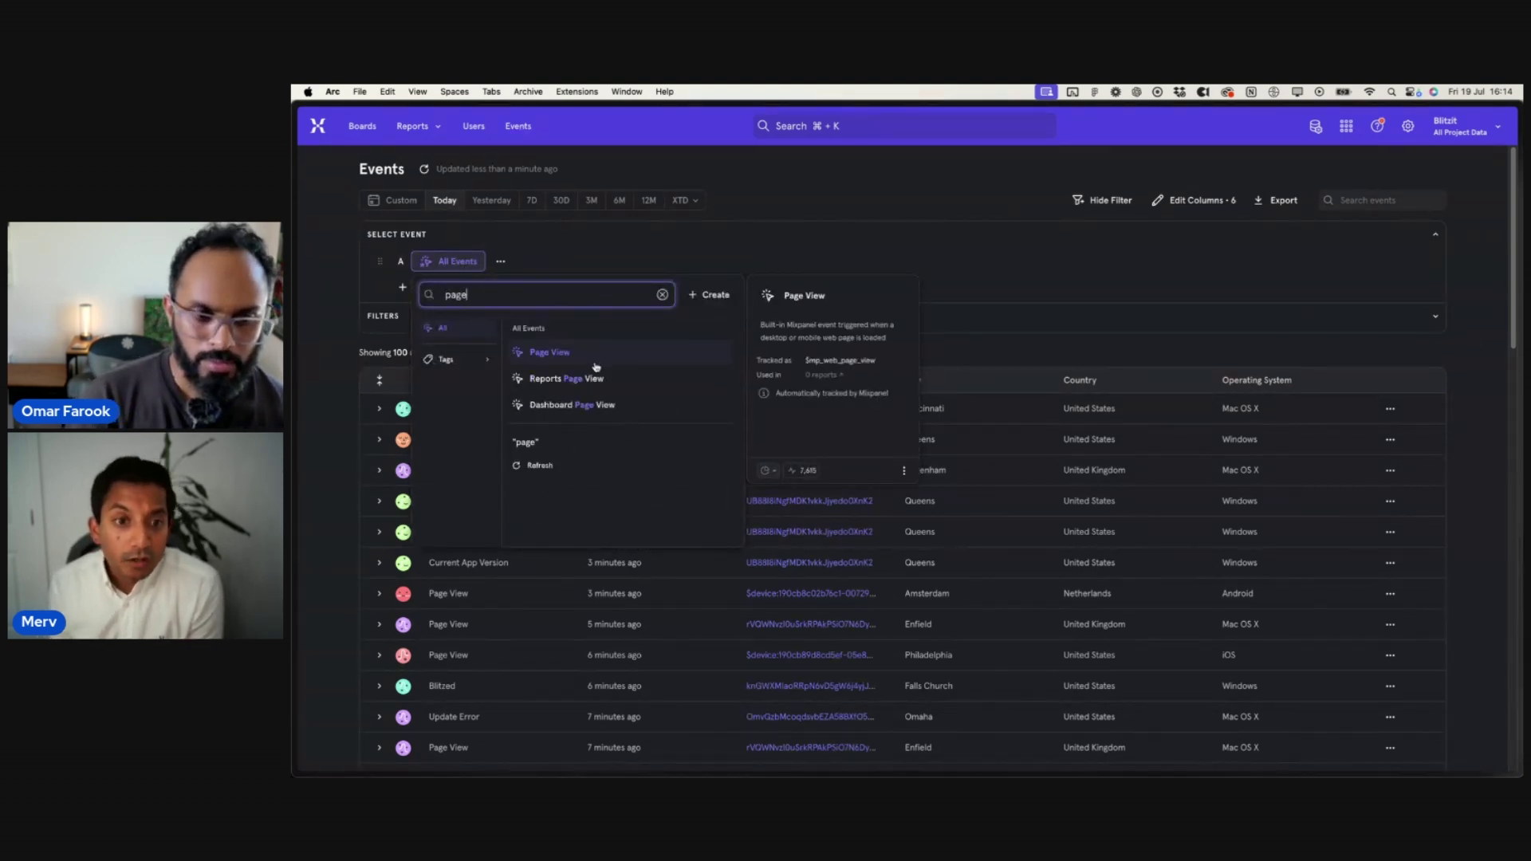
{"action": "key", "text": "super+a"}
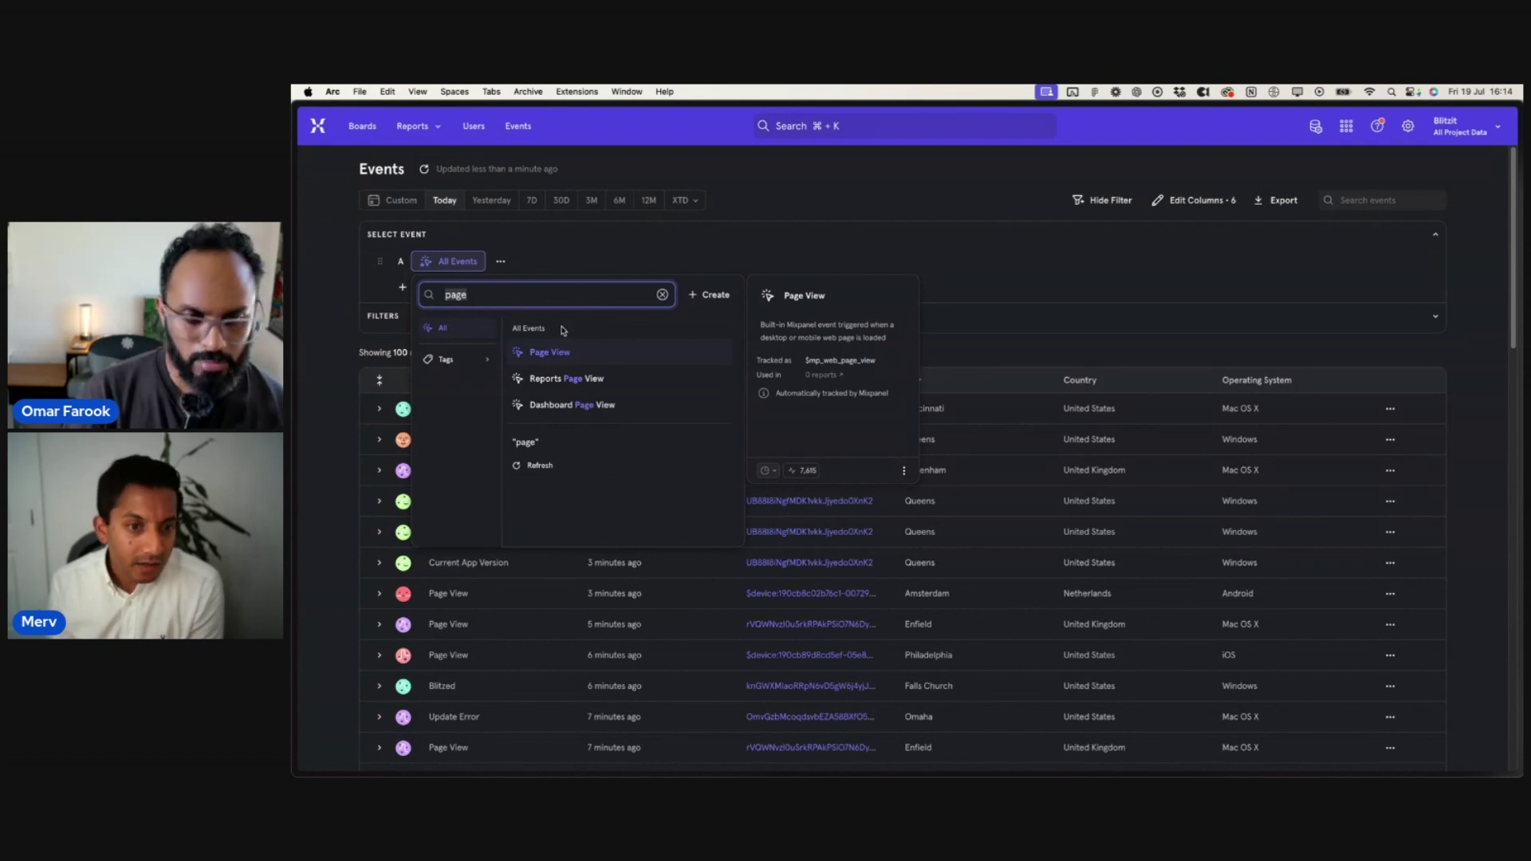
{"action": "key", "text": "BackSpace"}
{"action": "left_click", "coordinate": [642, 249]}
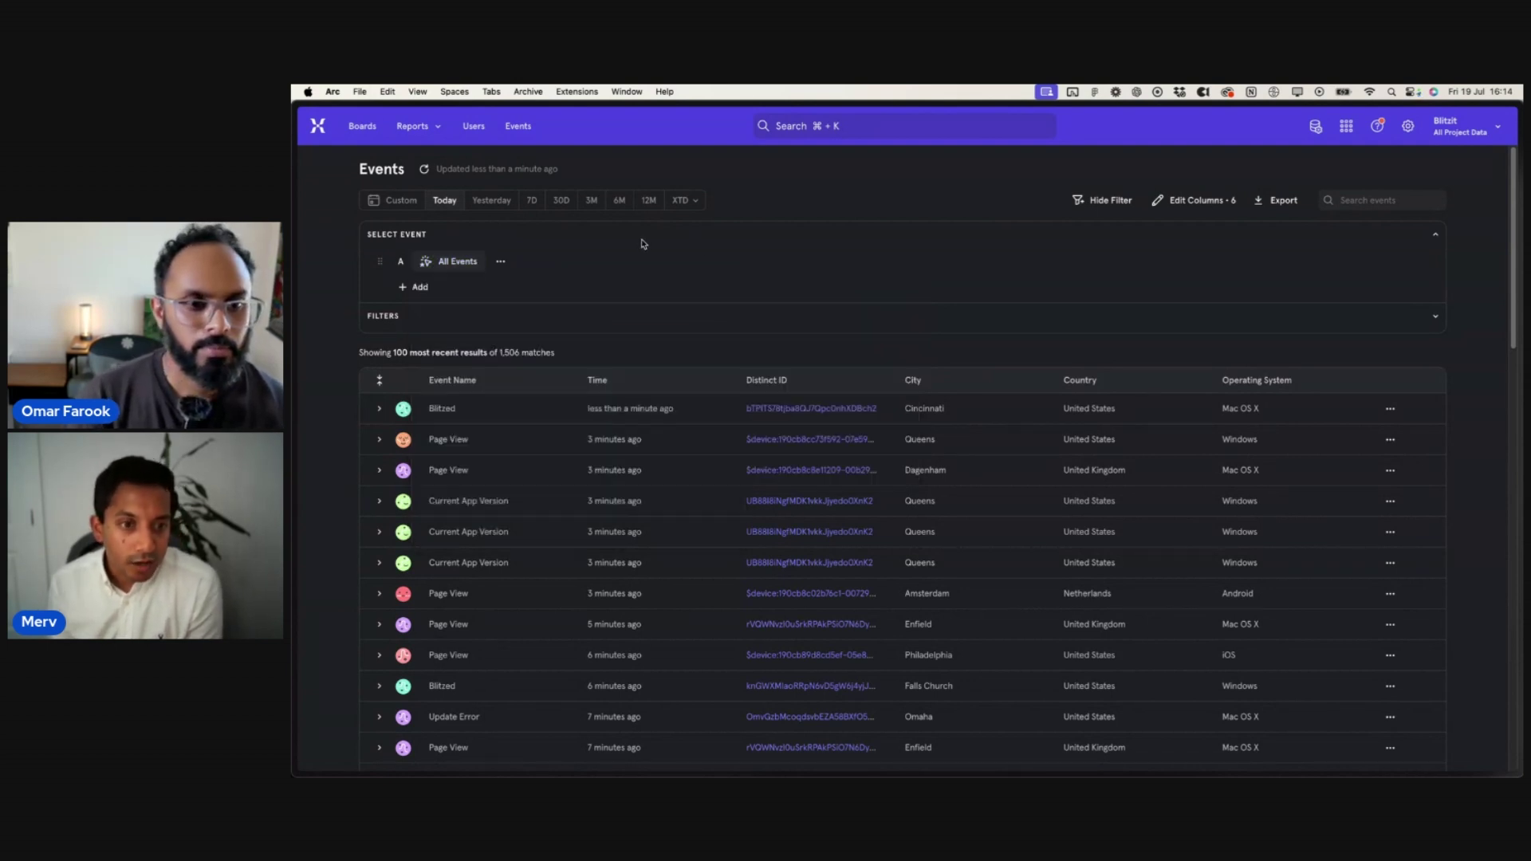
- Add a filter on All Events so Mixpanel Library equals web
{"action": "left_click", "coordinate": [502, 263]}
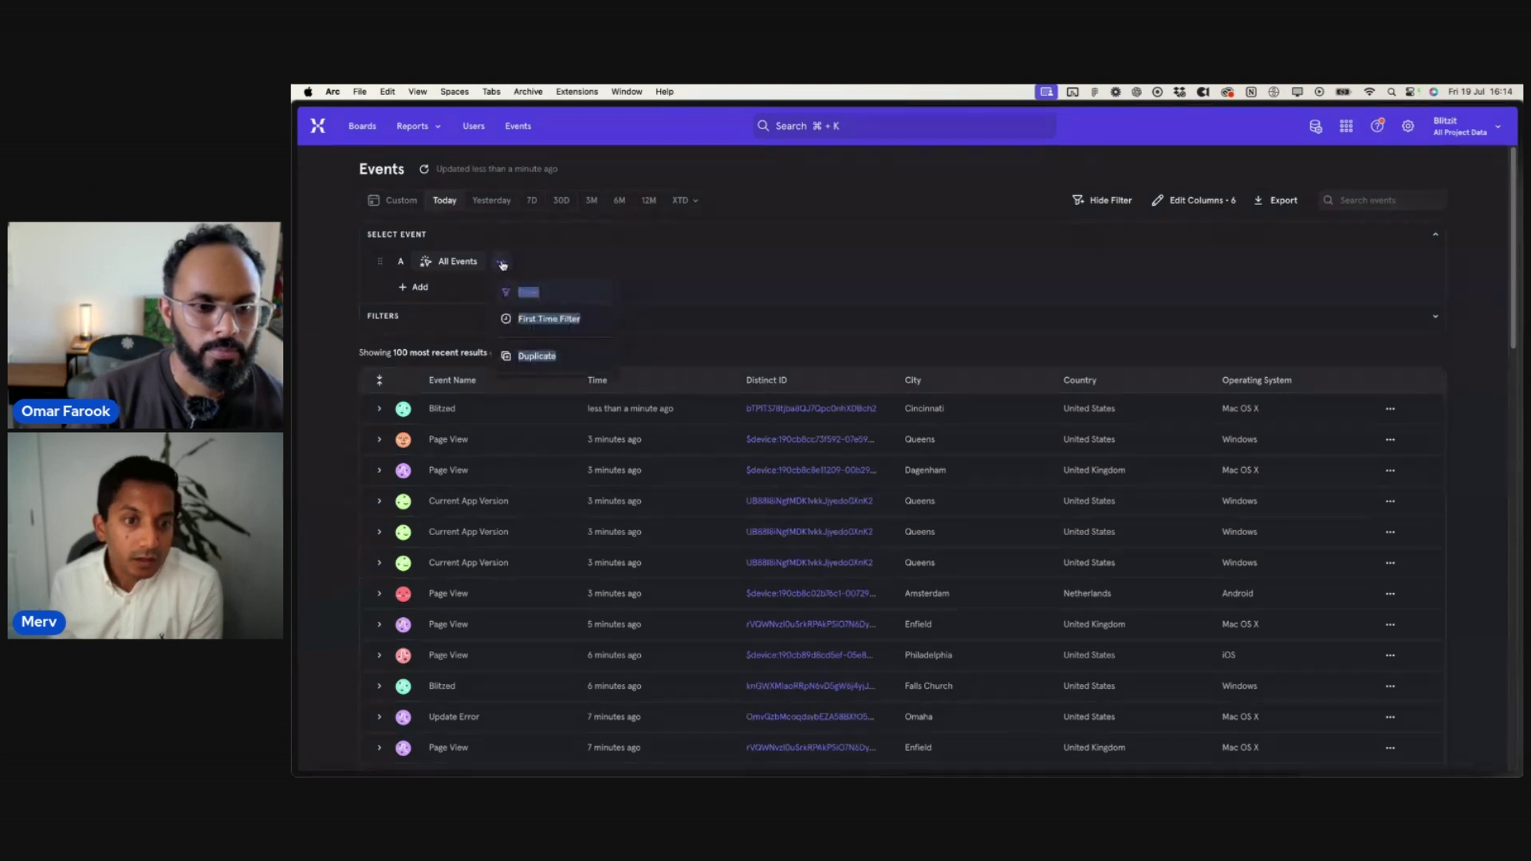
{"action": "left_click", "coordinate": [528, 293]}
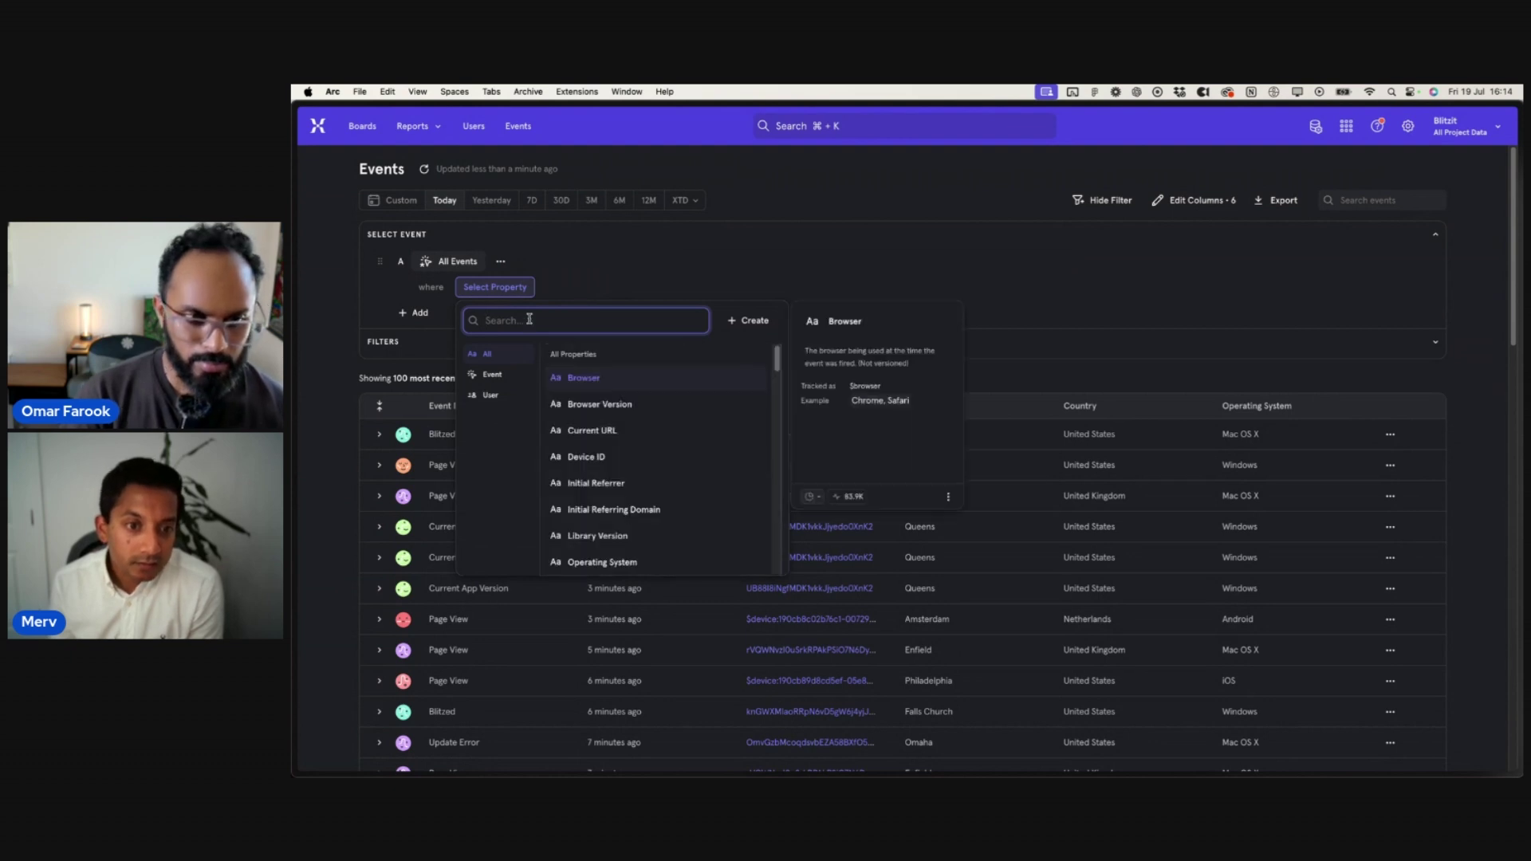
{"action": "type", "text": "mixp"}
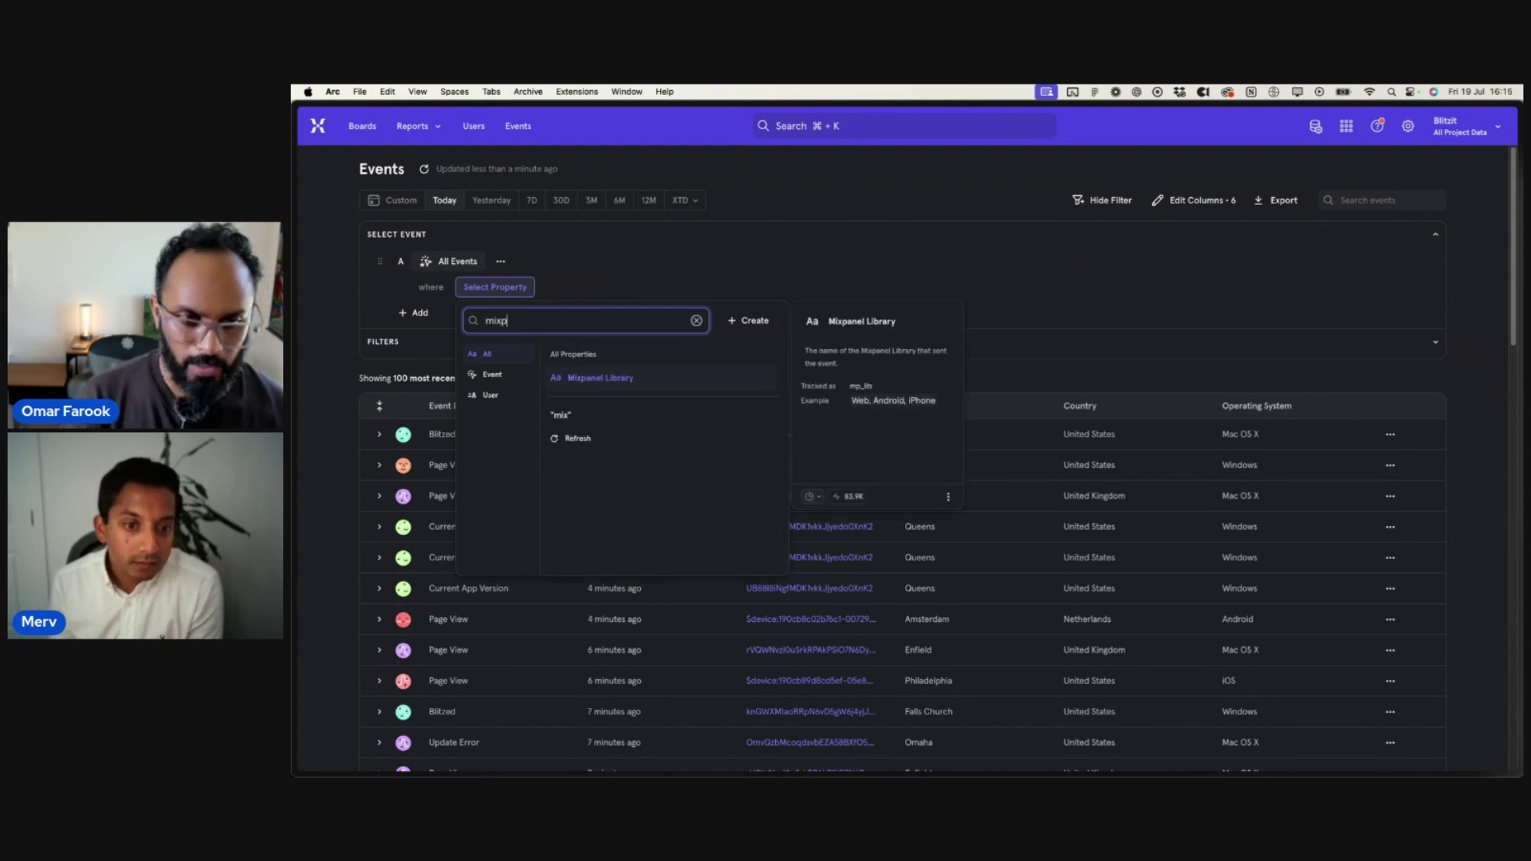
{"action": "left_click", "coordinate": [594, 385]}
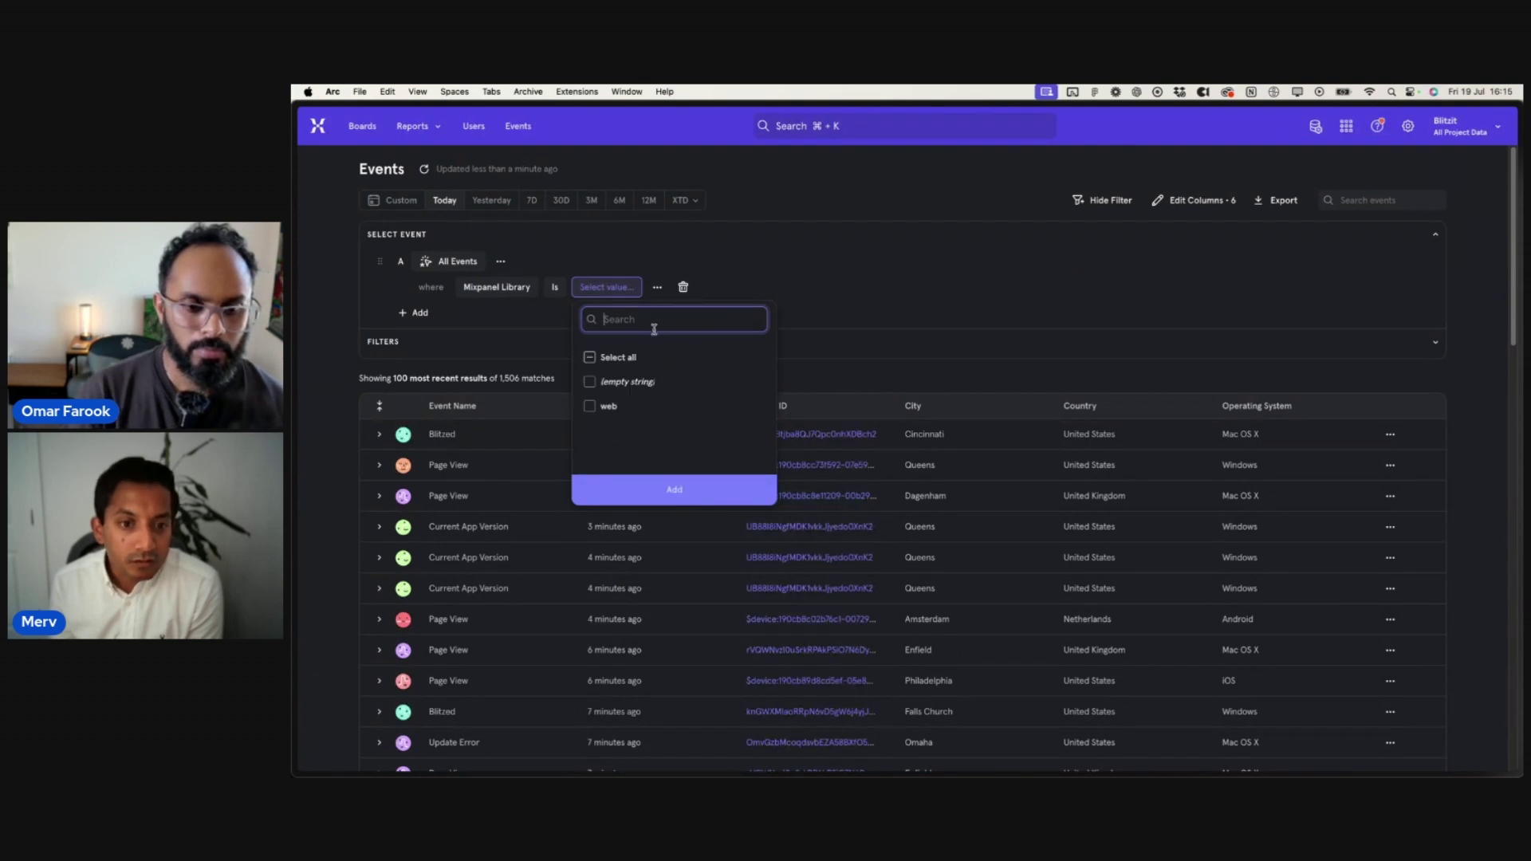
{"action": "left_click", "coordinate": [589, 408]}
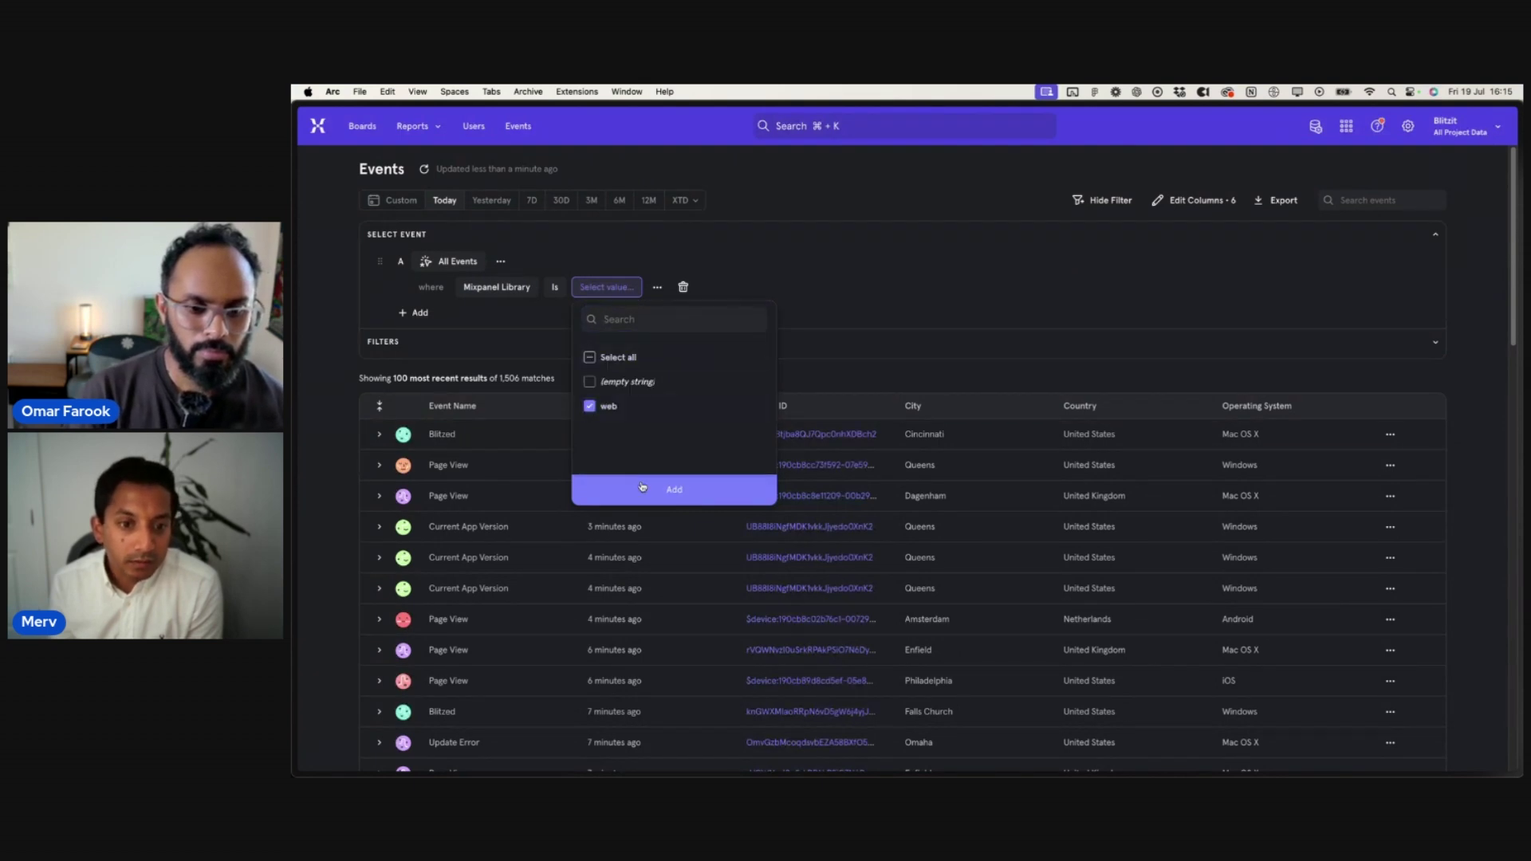
{"action": "left_click", "coordinate": [674, 489]}
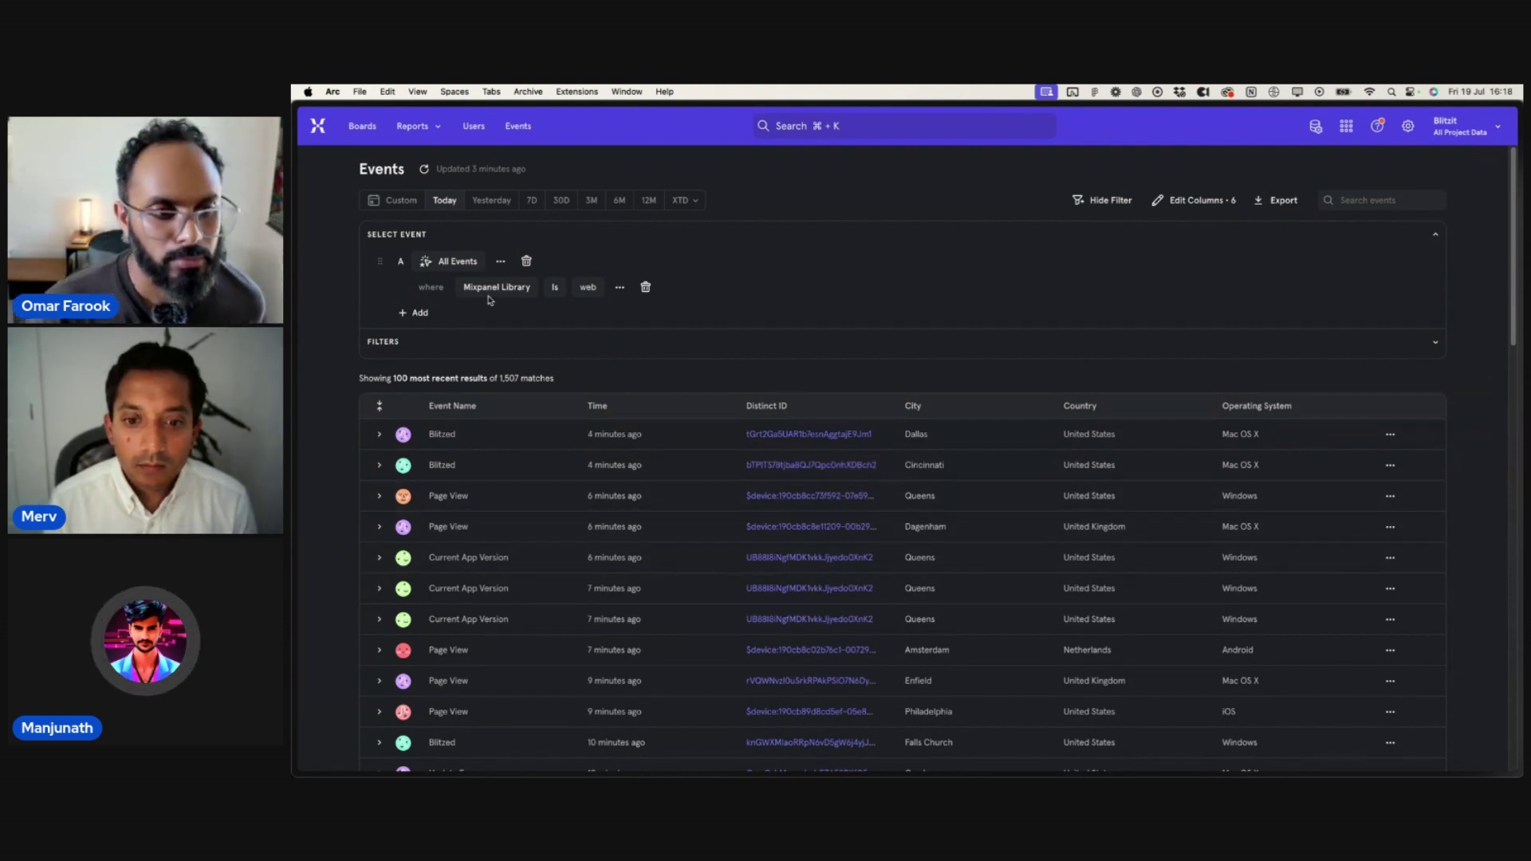
{"action": "mouse_move", "coordinate": [499, 287]}
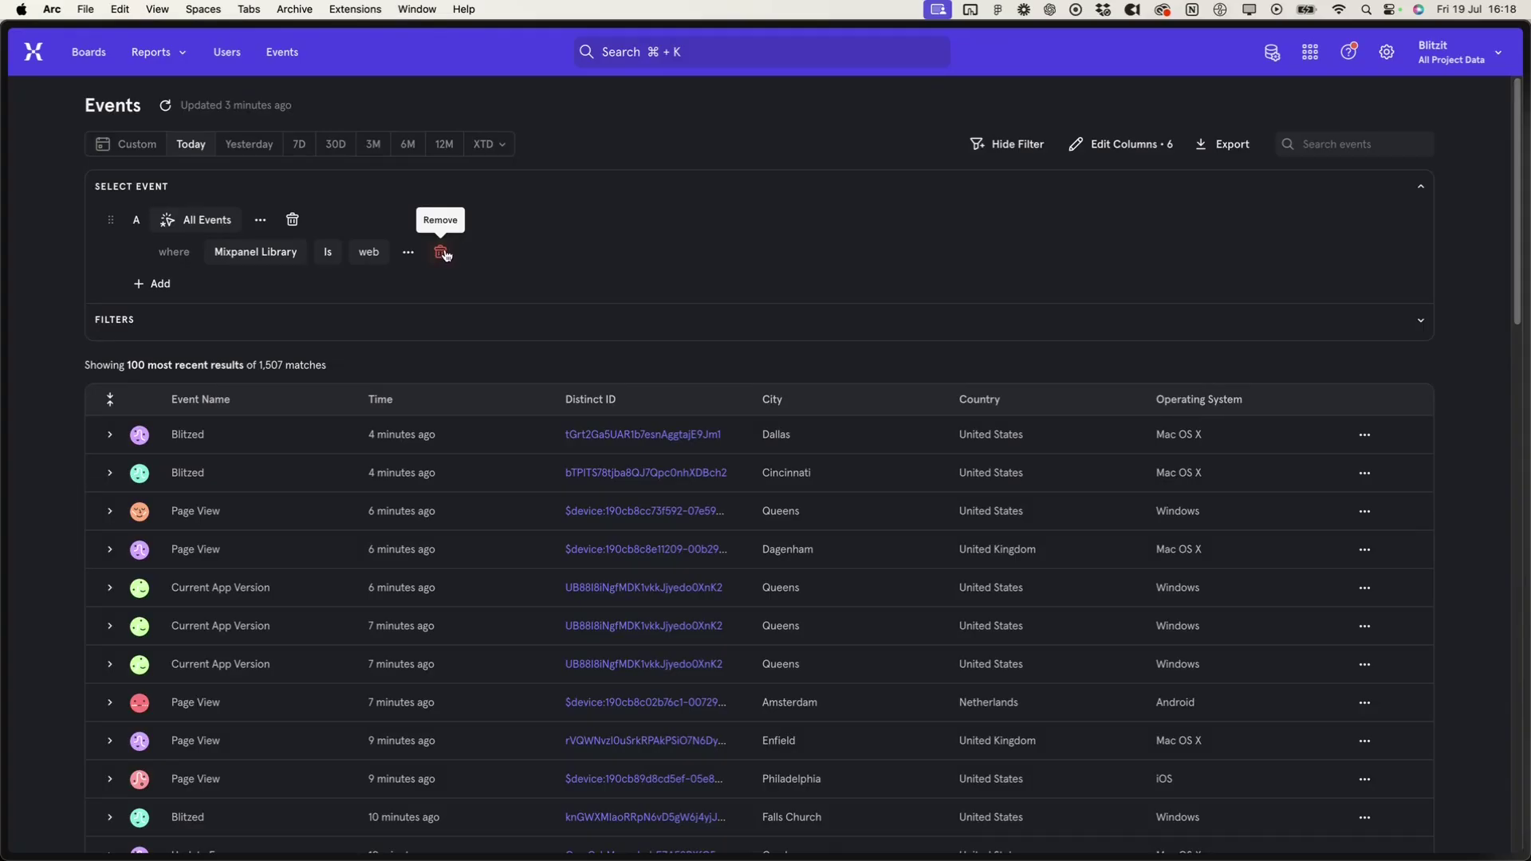
{"action": "left_click", "coordinate": [441, 252]}
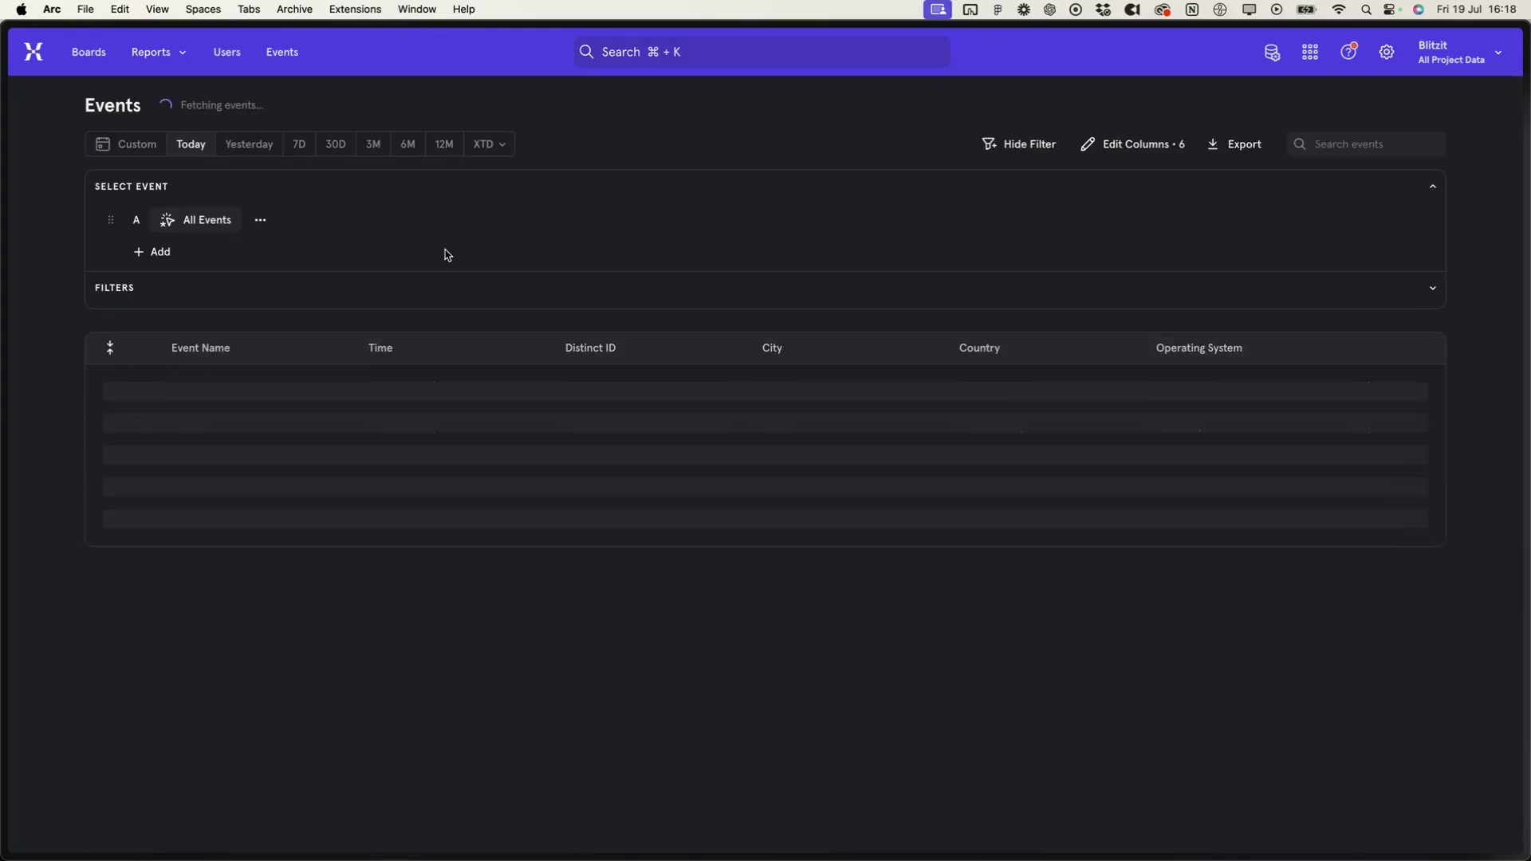
{"action": "left_click", "coordinate": [258, 222]}
{"action": "left_click", "coordinate": [312, 258]}
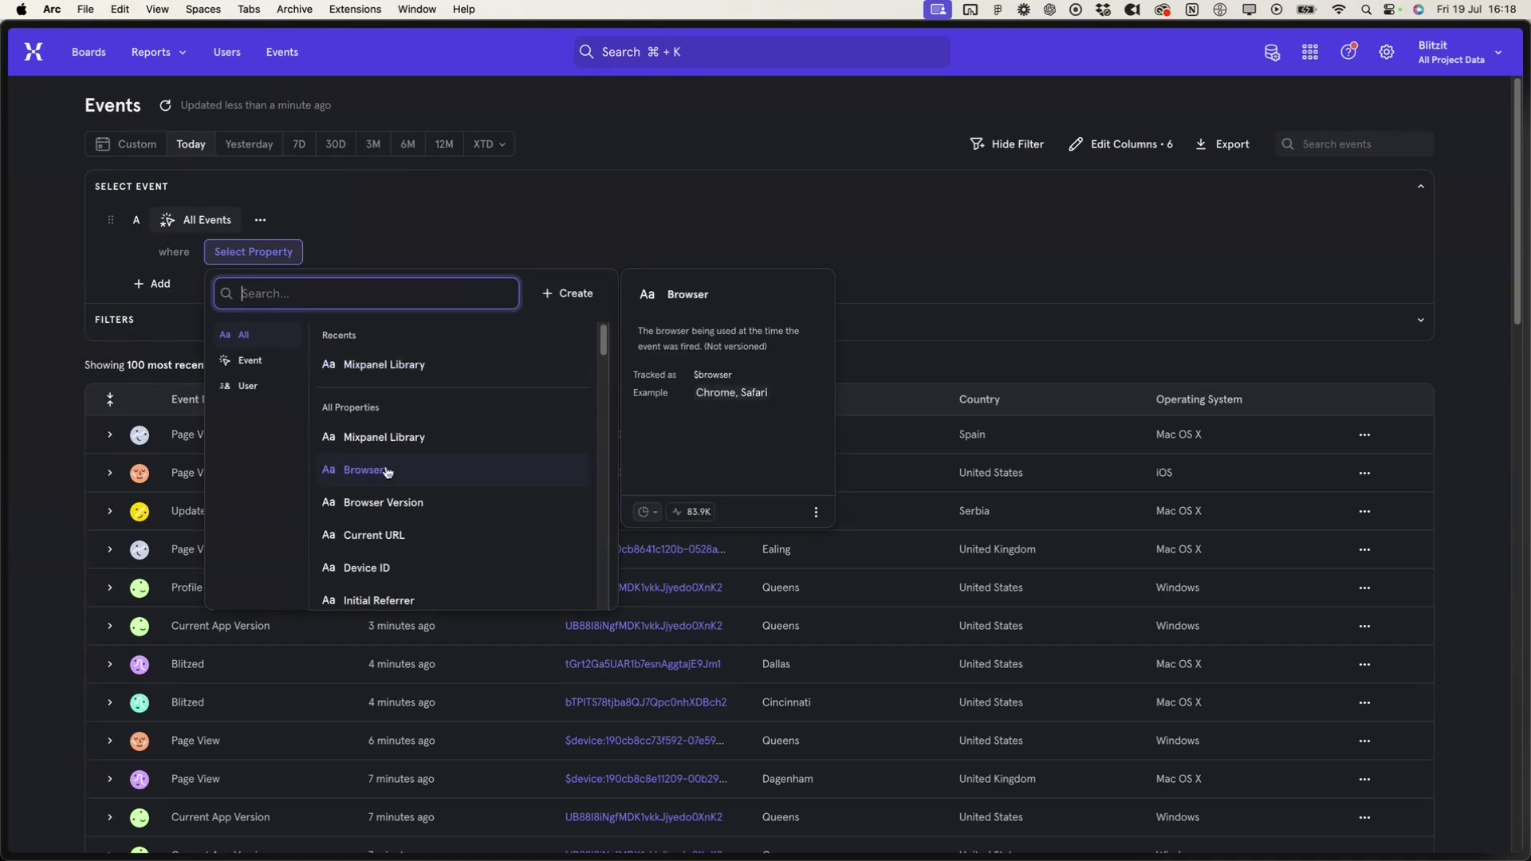
{"action": "left_click", "coordinate": [386, 535]}
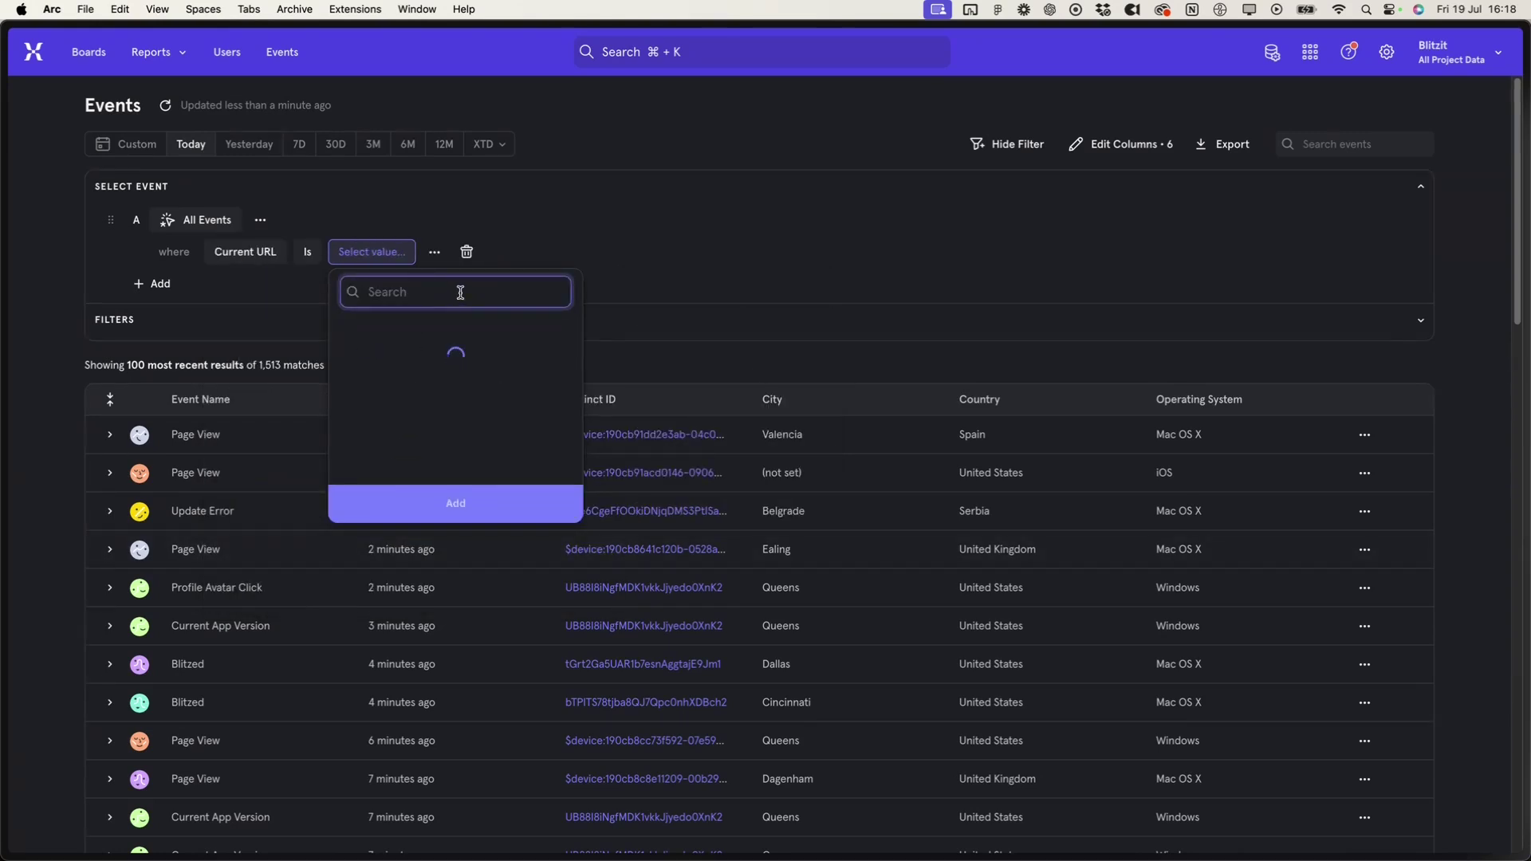
{"action": "type", "text": "www"}
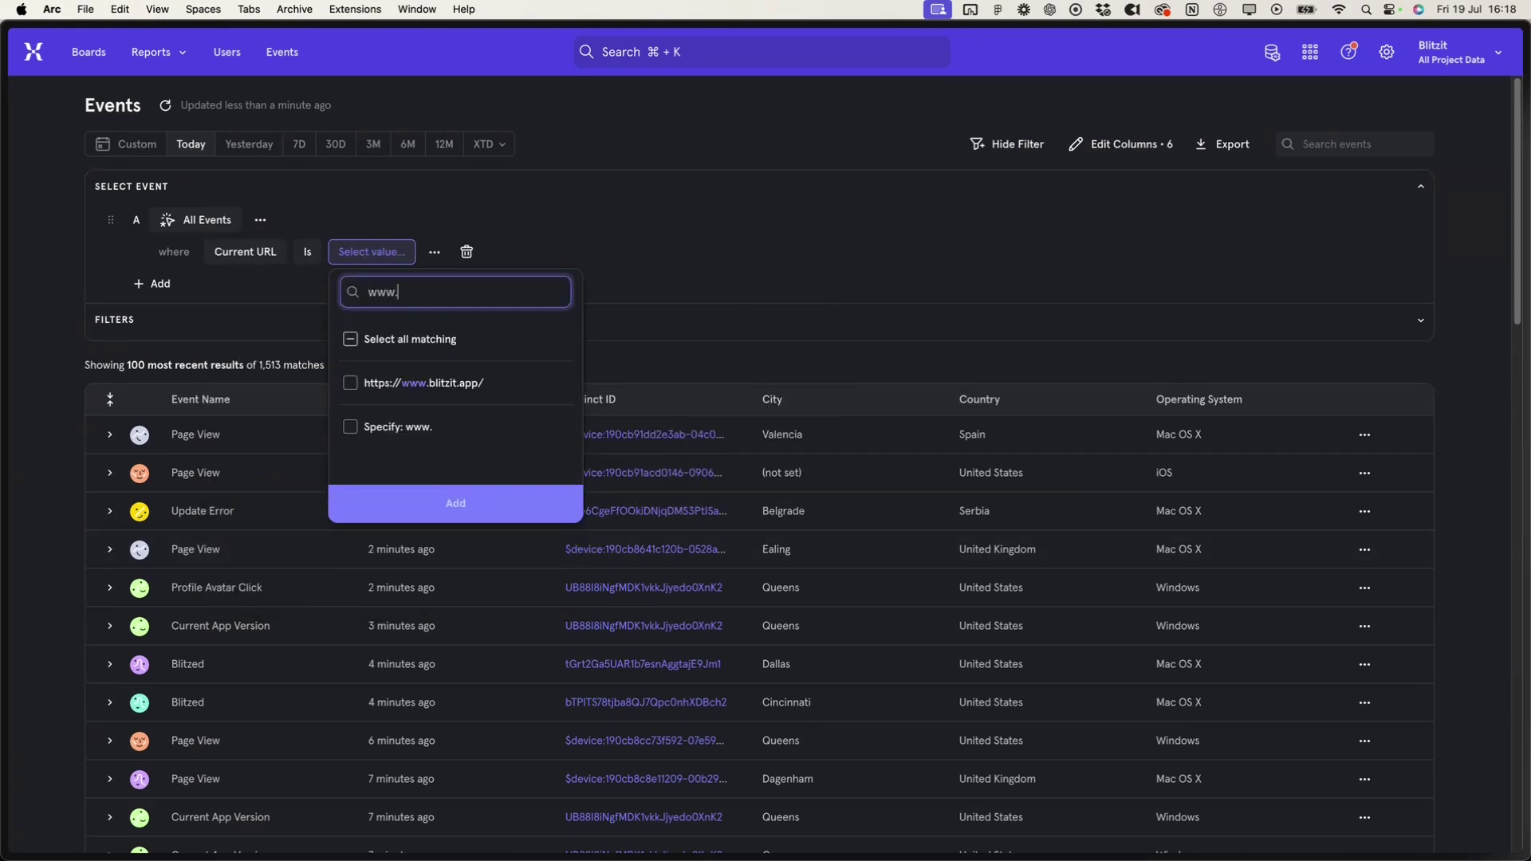
{"action": "type", "text": "."}
{"action": "left_click", "coordinate": [446, 385]}
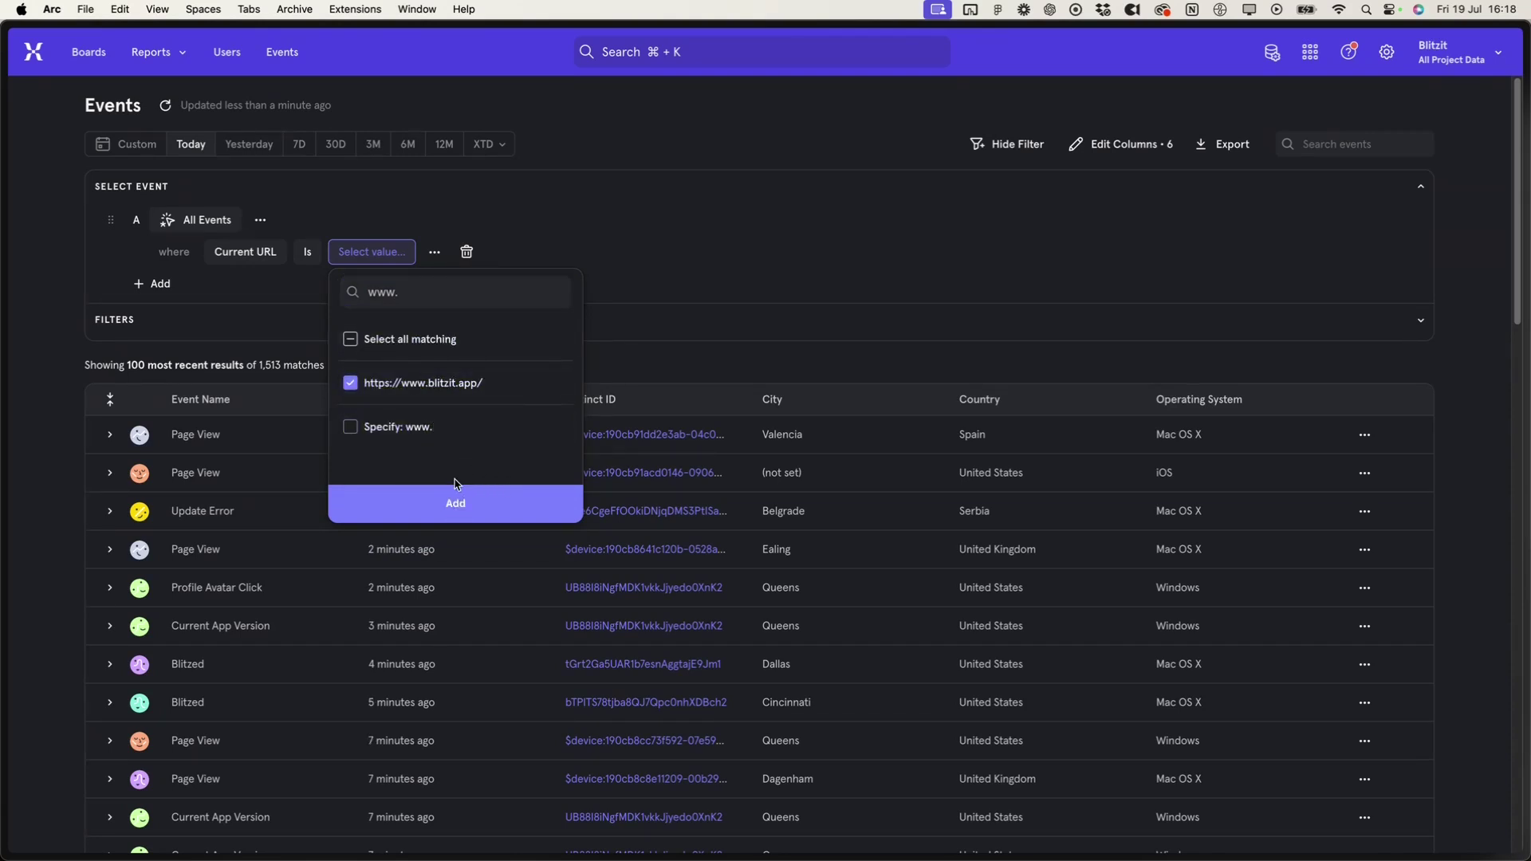
{"action": "left_click", "coordinate": [307, 252]}
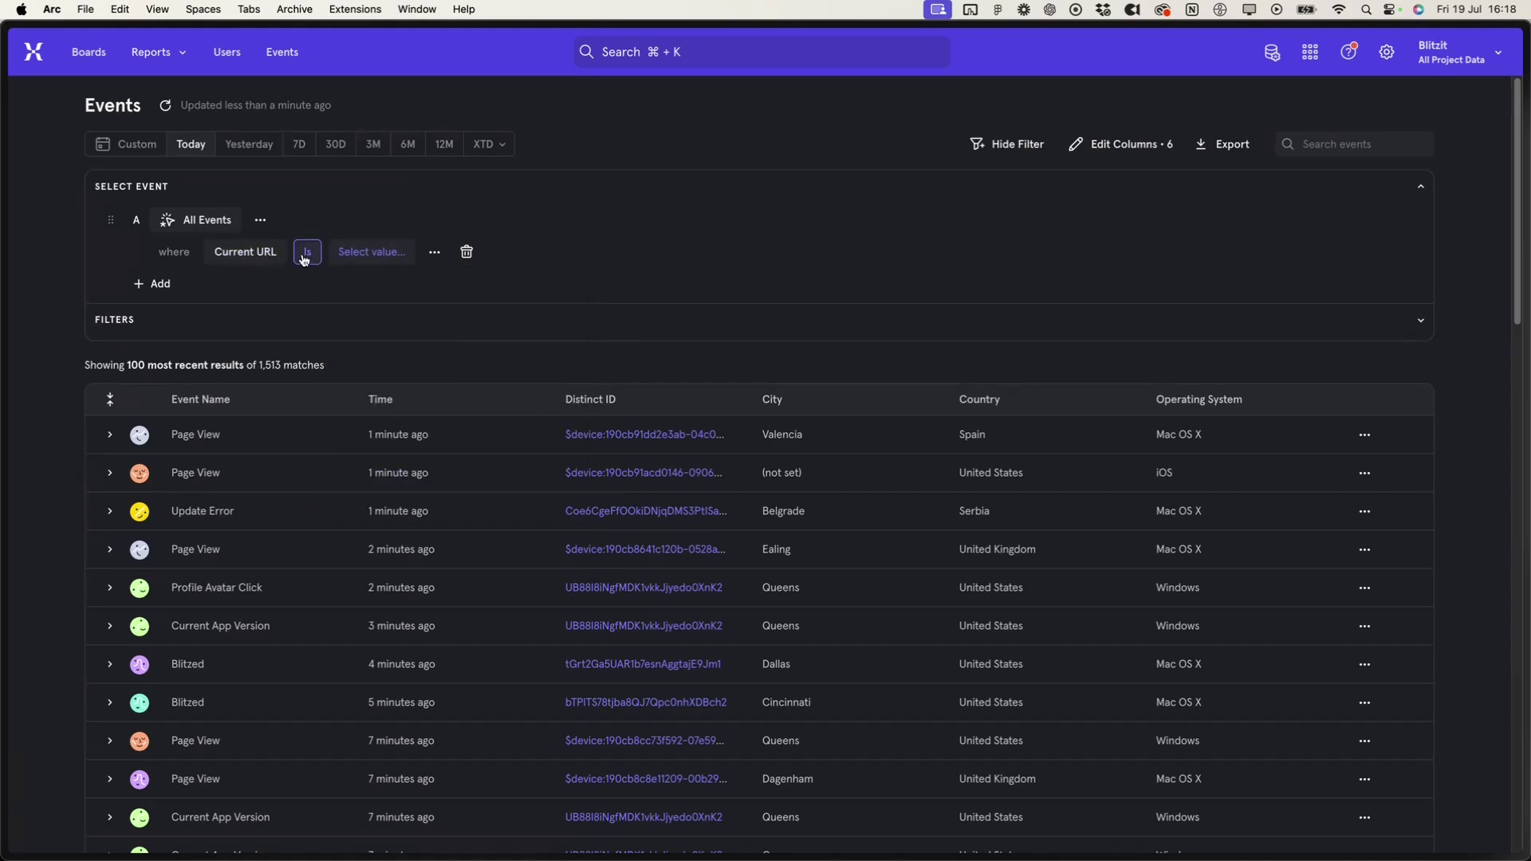
{"action": "left_click", "coordinate": [359, 353]}
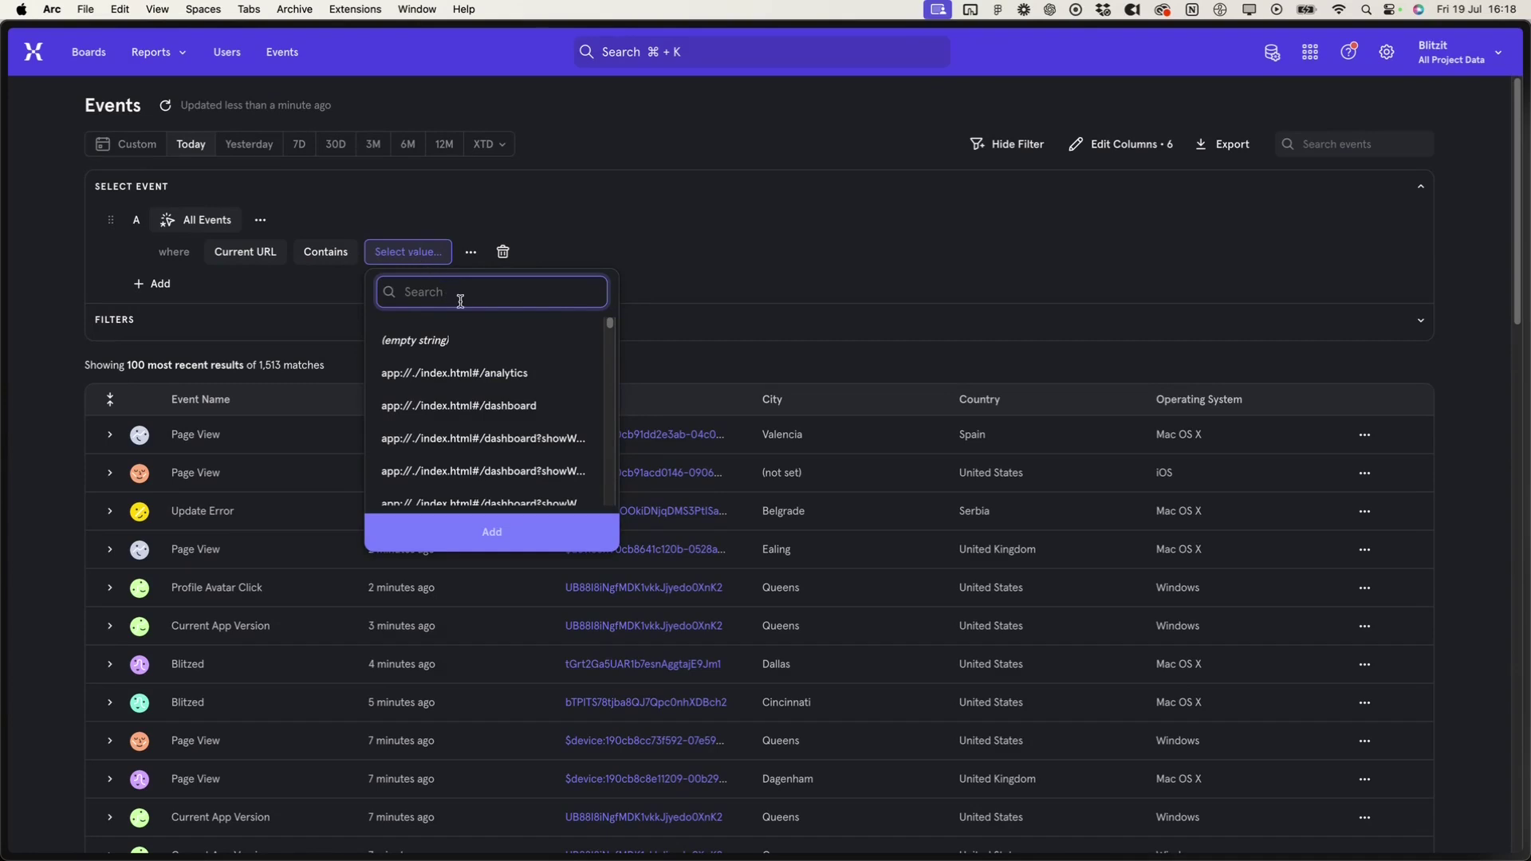
{"action": "type", "text": "htt"}
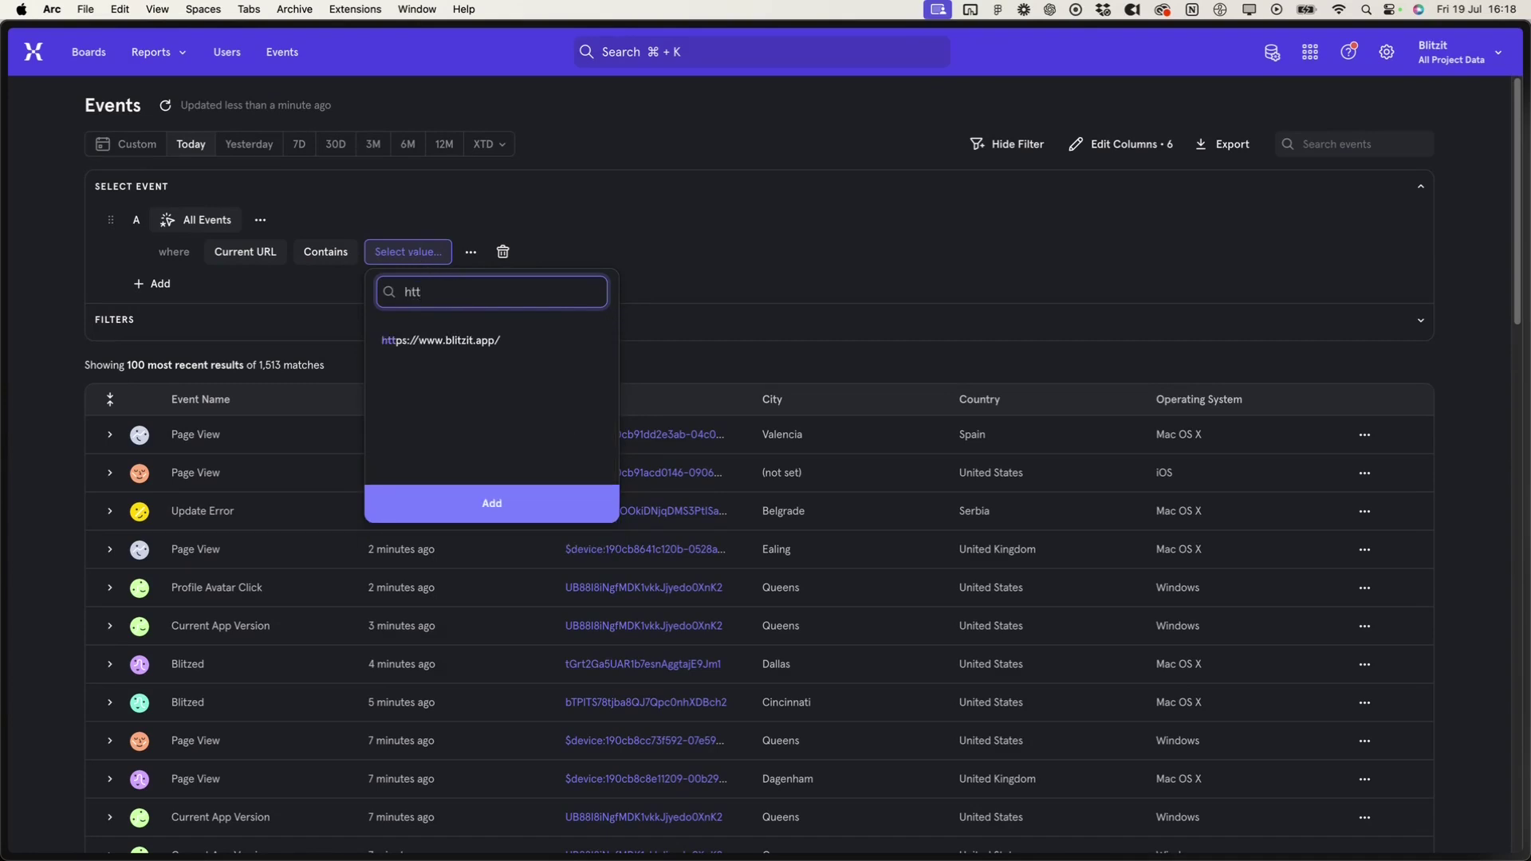
{"action": "left_click", "coordinate": [431, 341]}
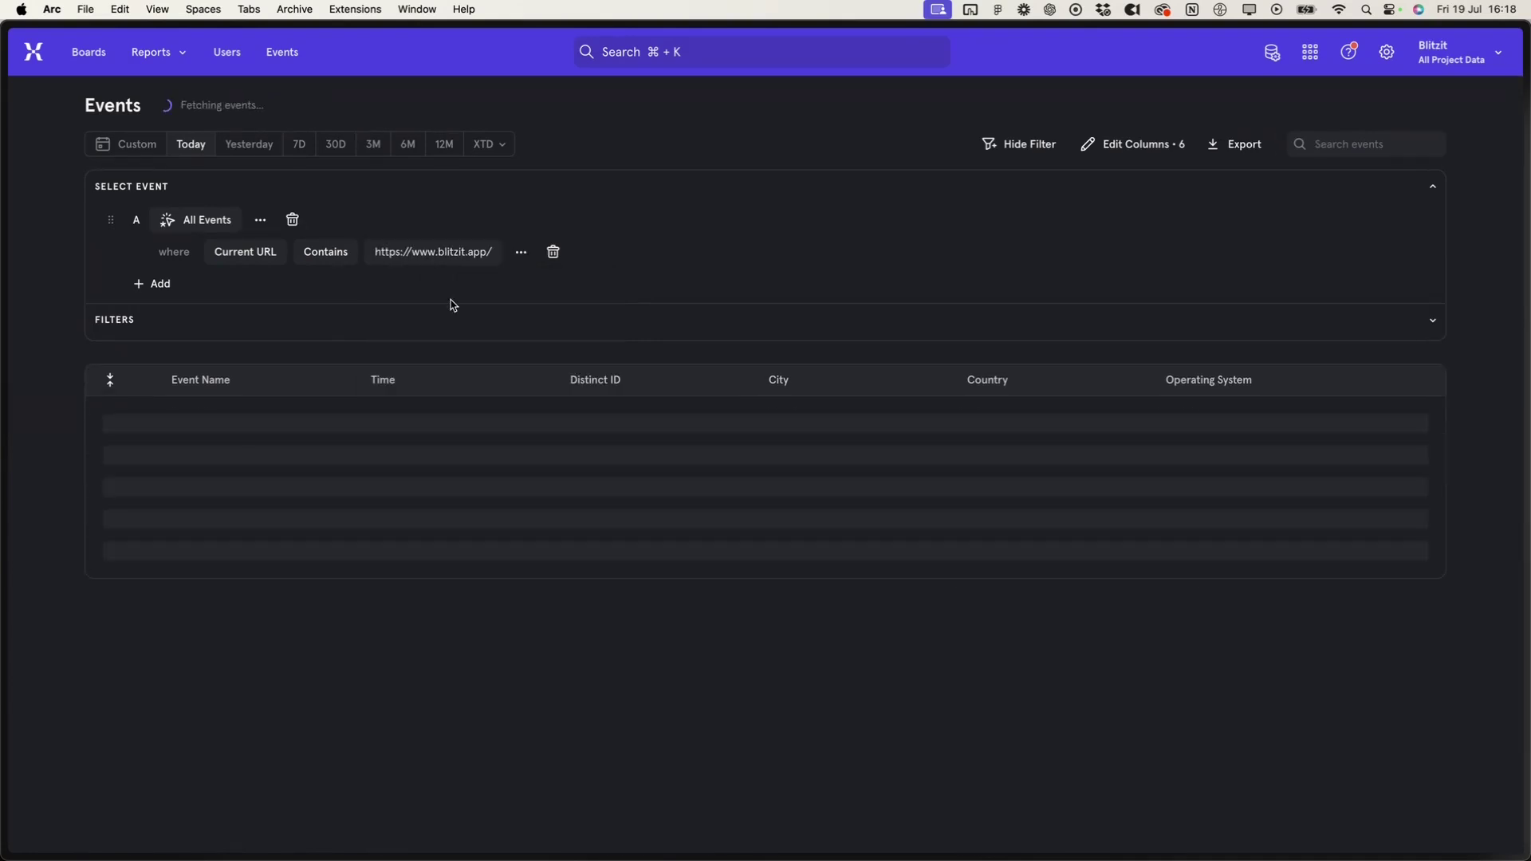
{"action": "left_click", "coordinate": [455, 255]}
{"action": "left_click", "coordinate": [738, 271]}
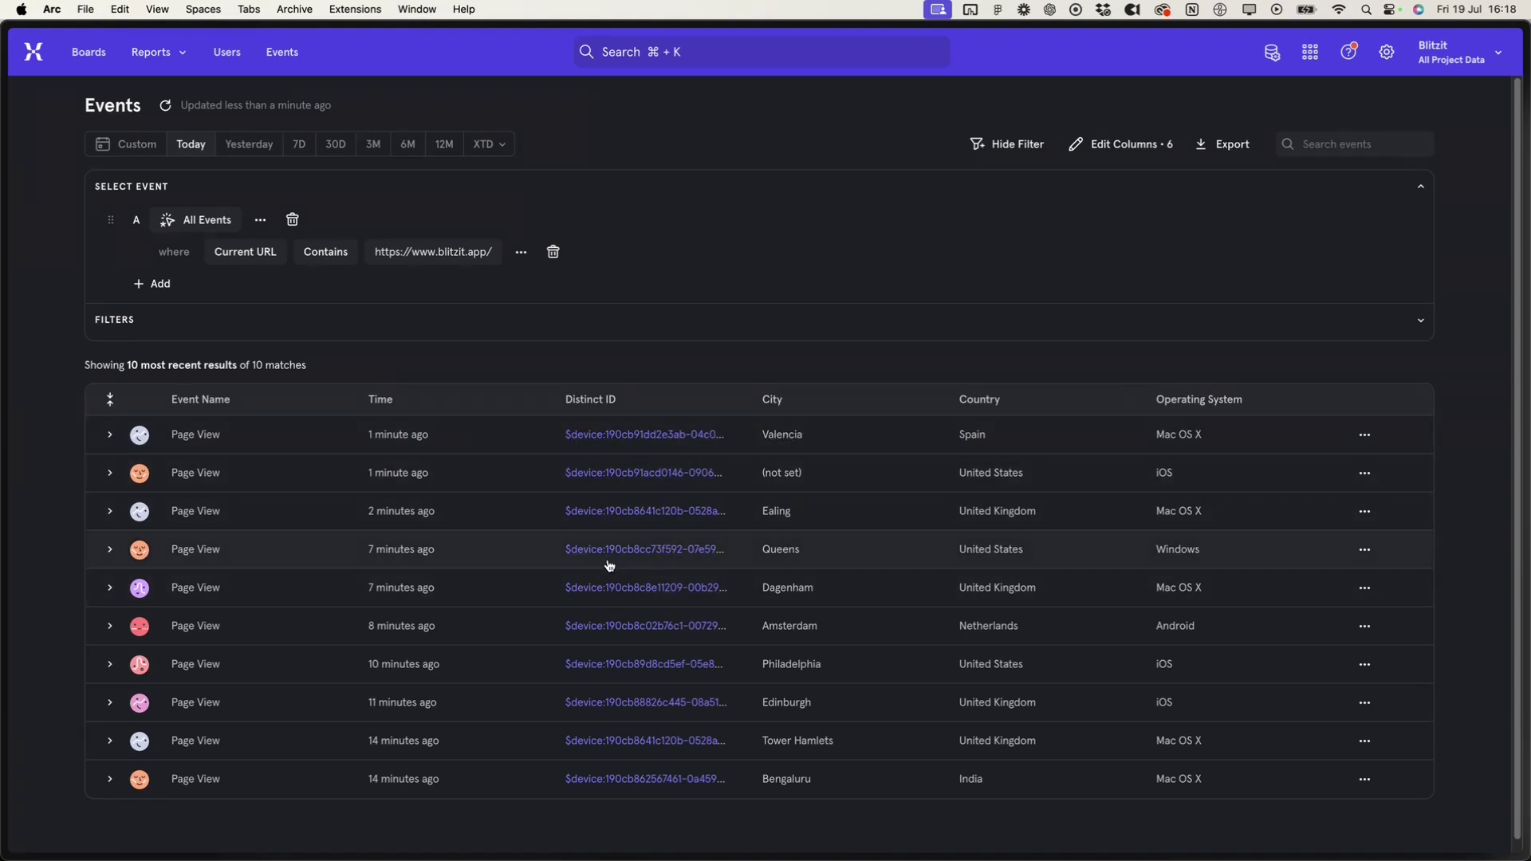
{"action": "scroll", "coordinate": [610, 566], "scroll_direction": "down", "scroll_amount": 1}
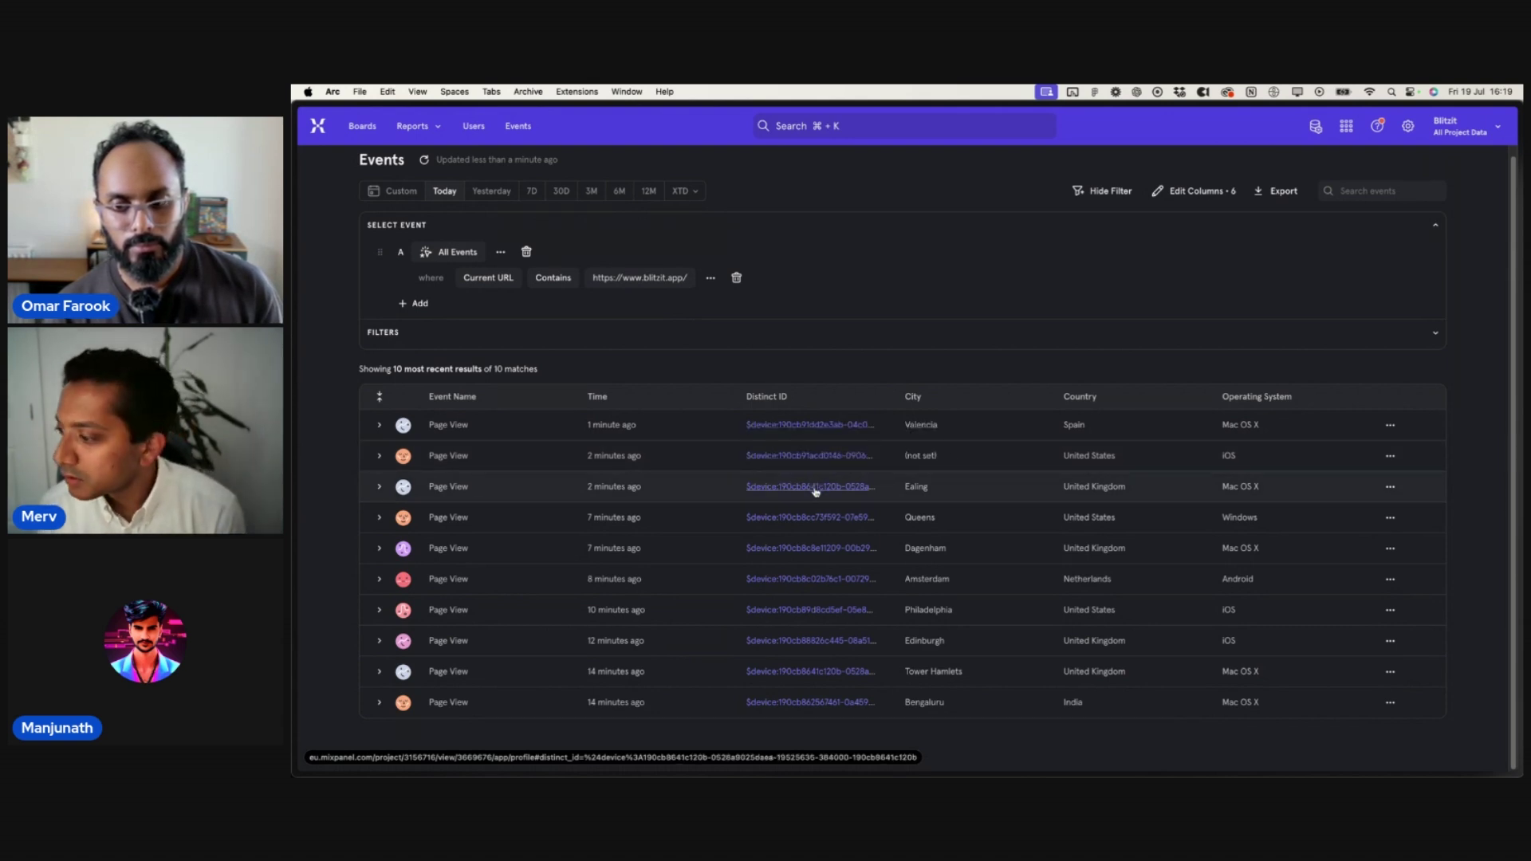
- Open one page-view visitor's profile, then return to the filtered Events list
{"action": "left_click", "coordinate": [816, 551]}
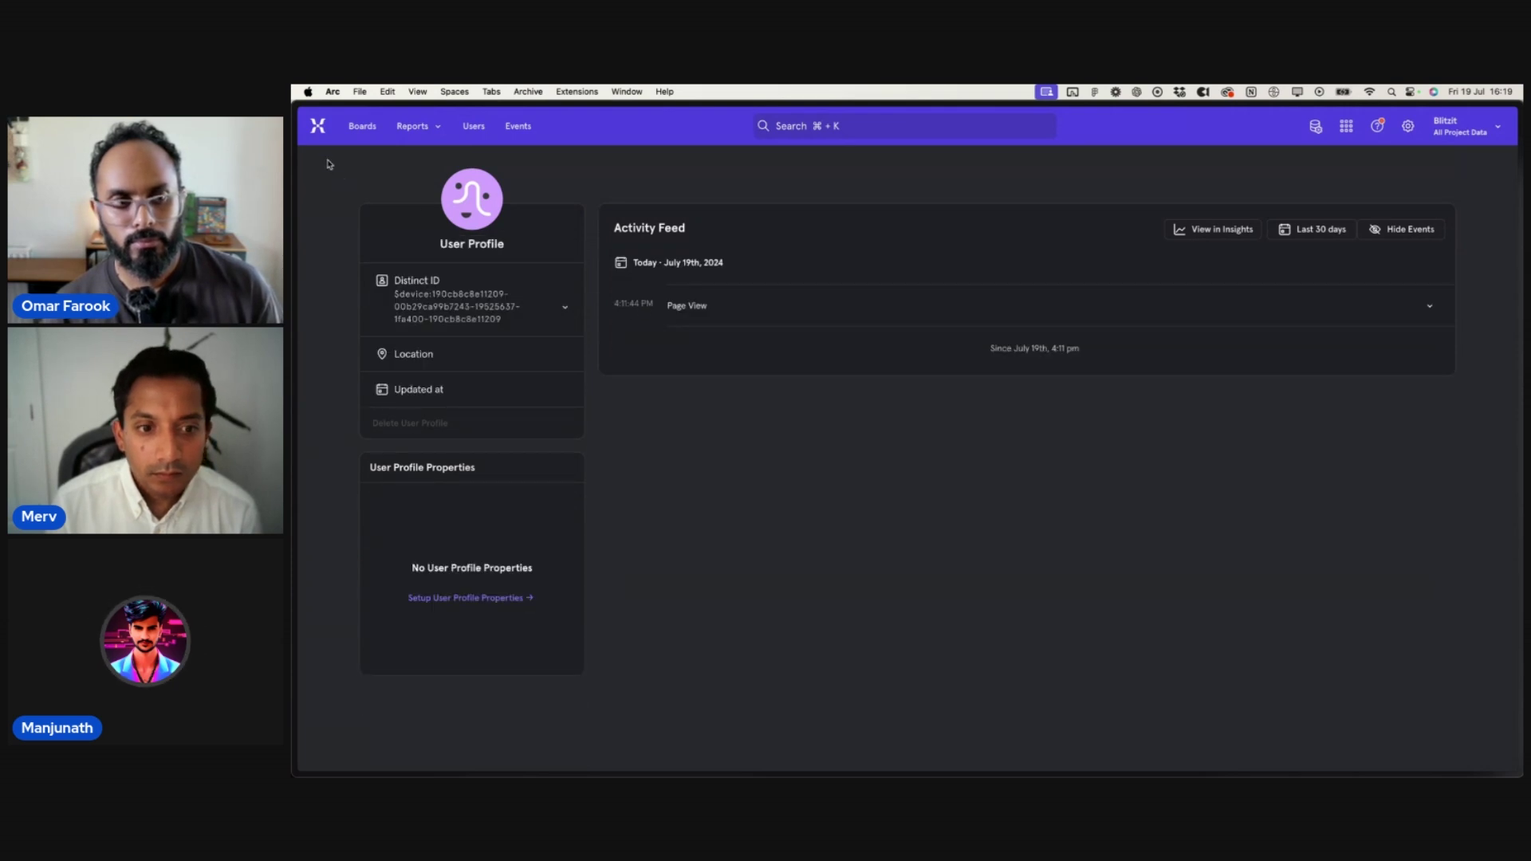
{"action": "mouse_move", "coordinate": [294, 341]}
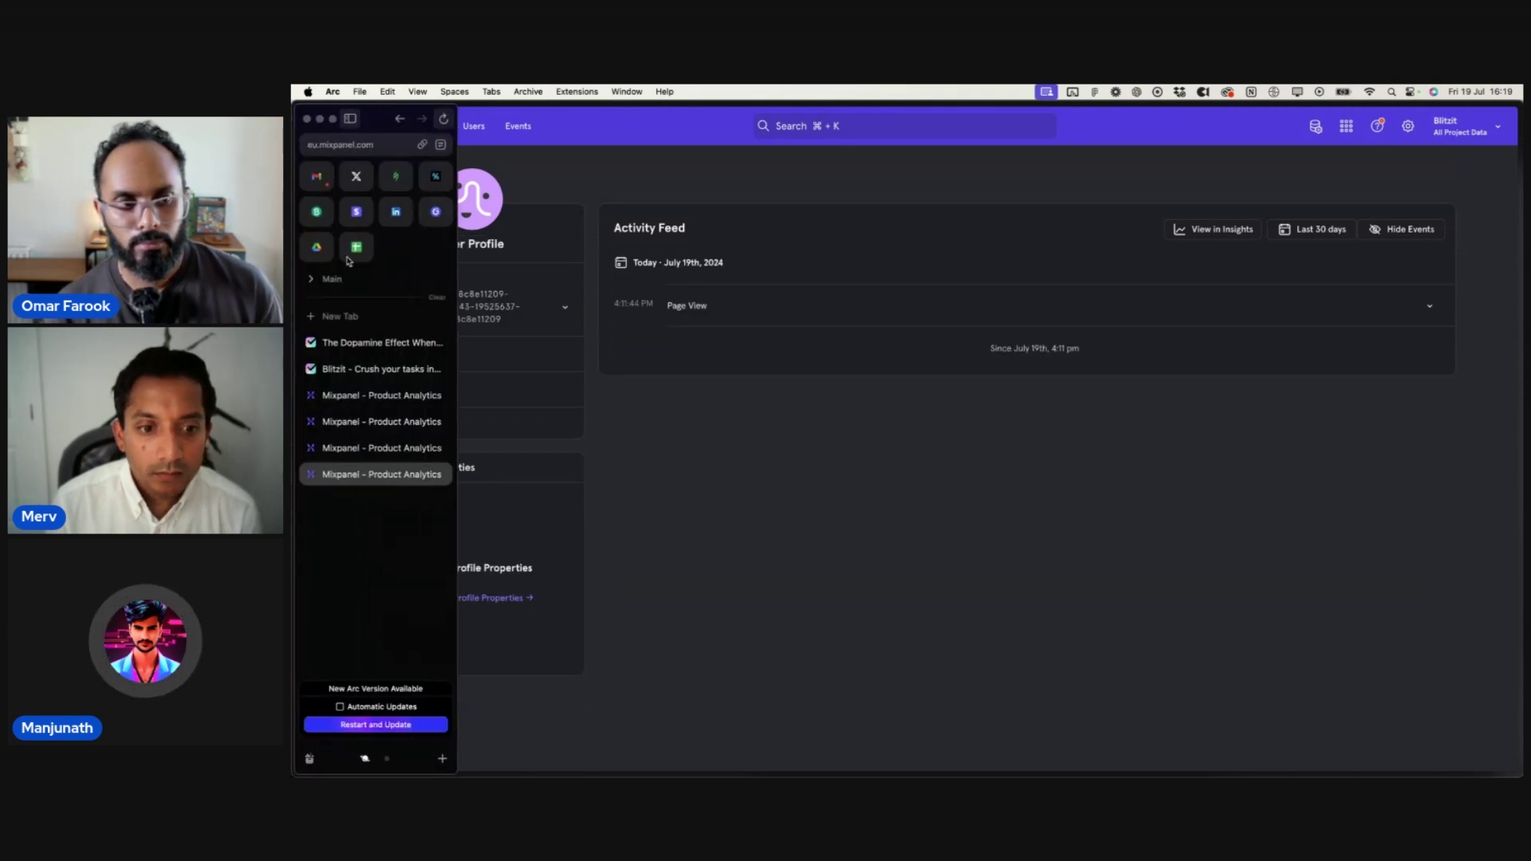
{"action": "left_click", "coordinate": [381, 448]}
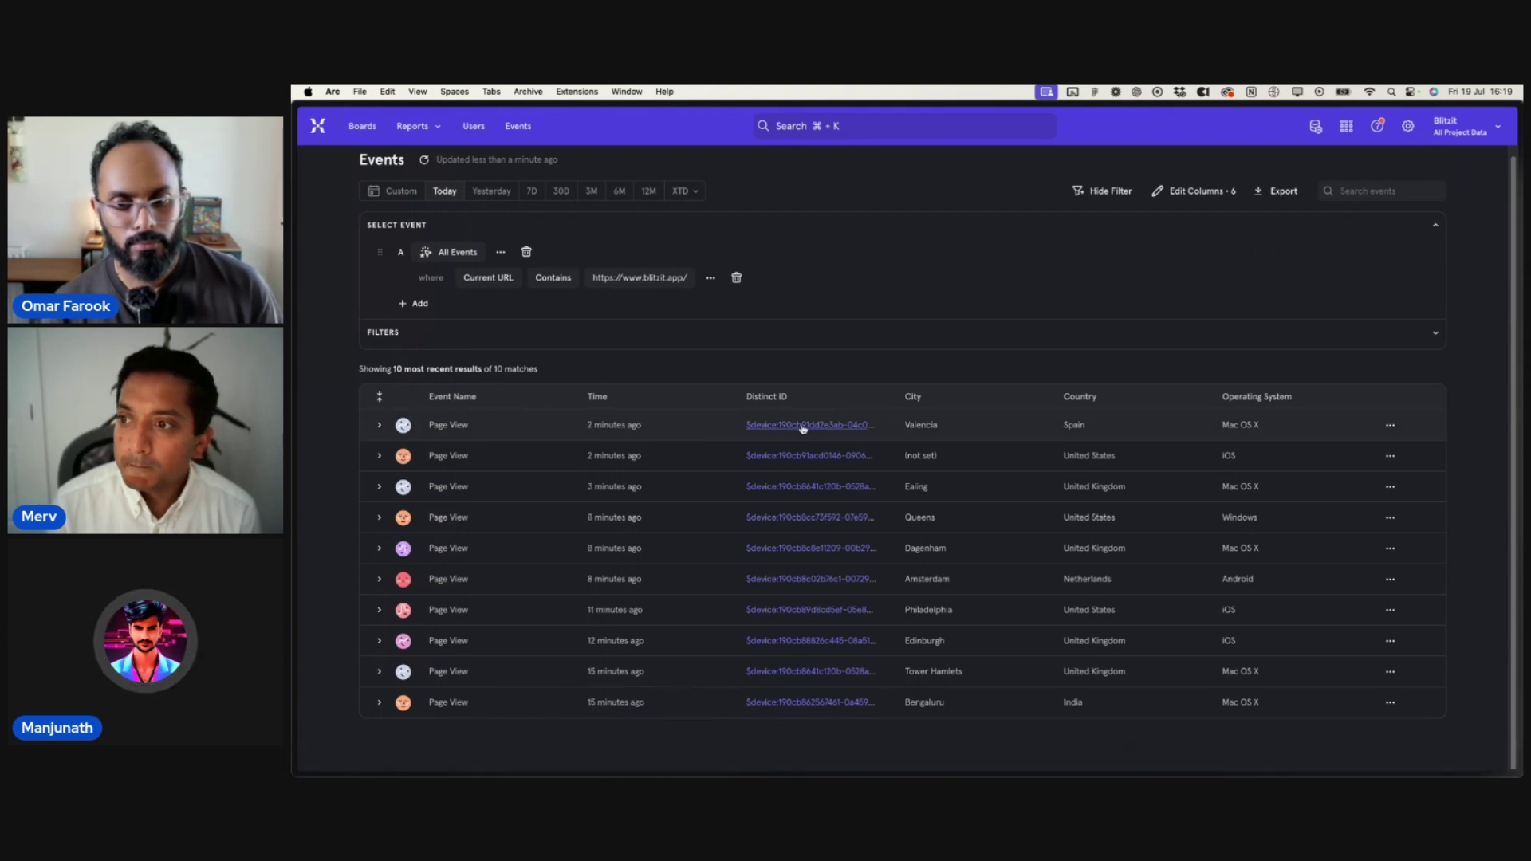
- In the Bengaluru profile, inspect the 4:04:44 PM and 4:19:26 PM page view properties
{"action": "left_click", "coordinate": [807, 703]}
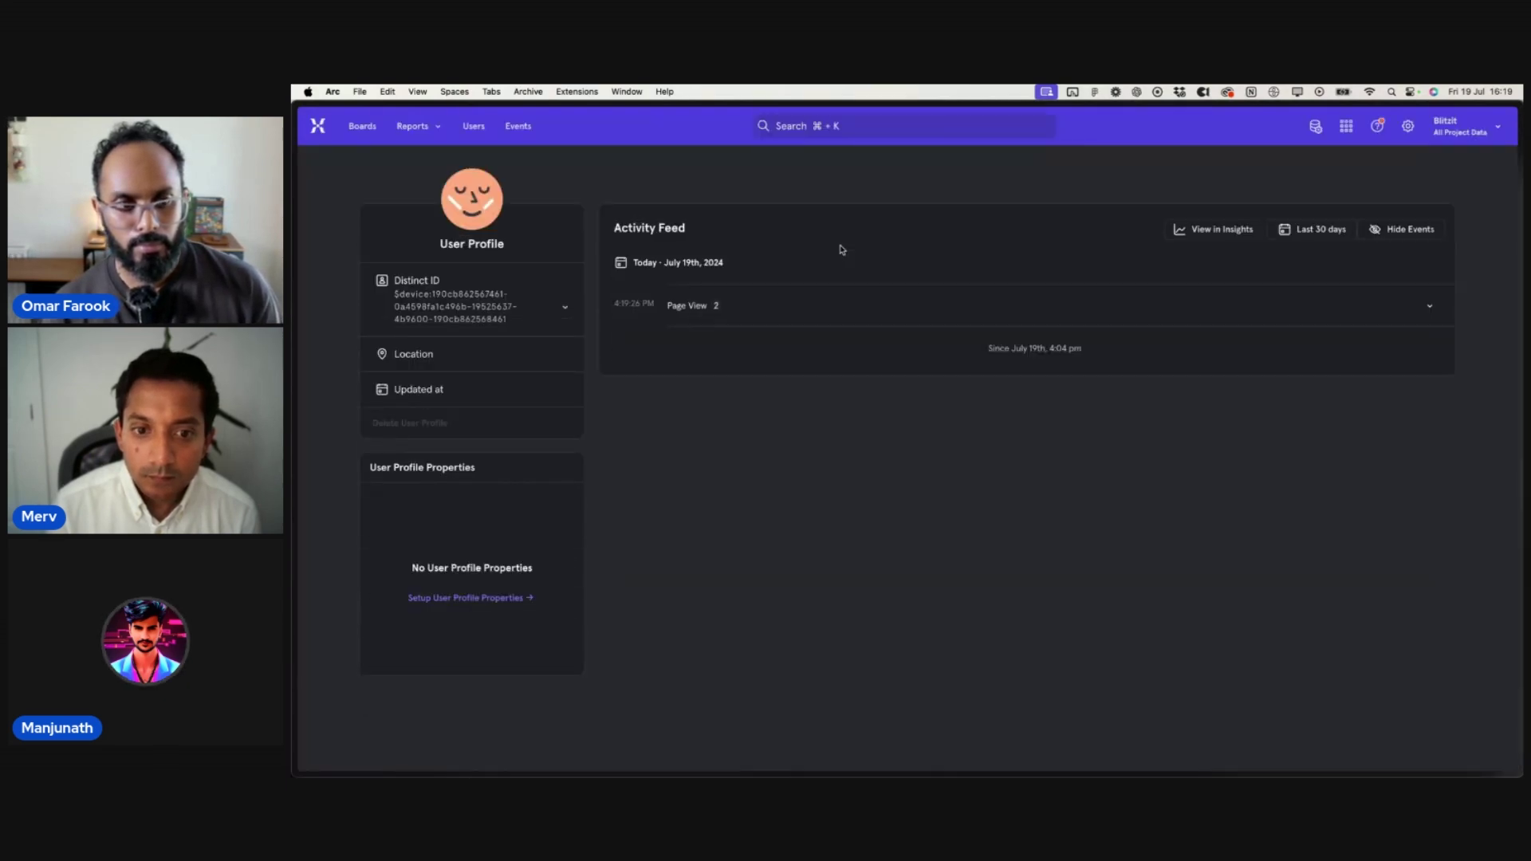
{"action": "left_click", "coordinate": [689, 309]}
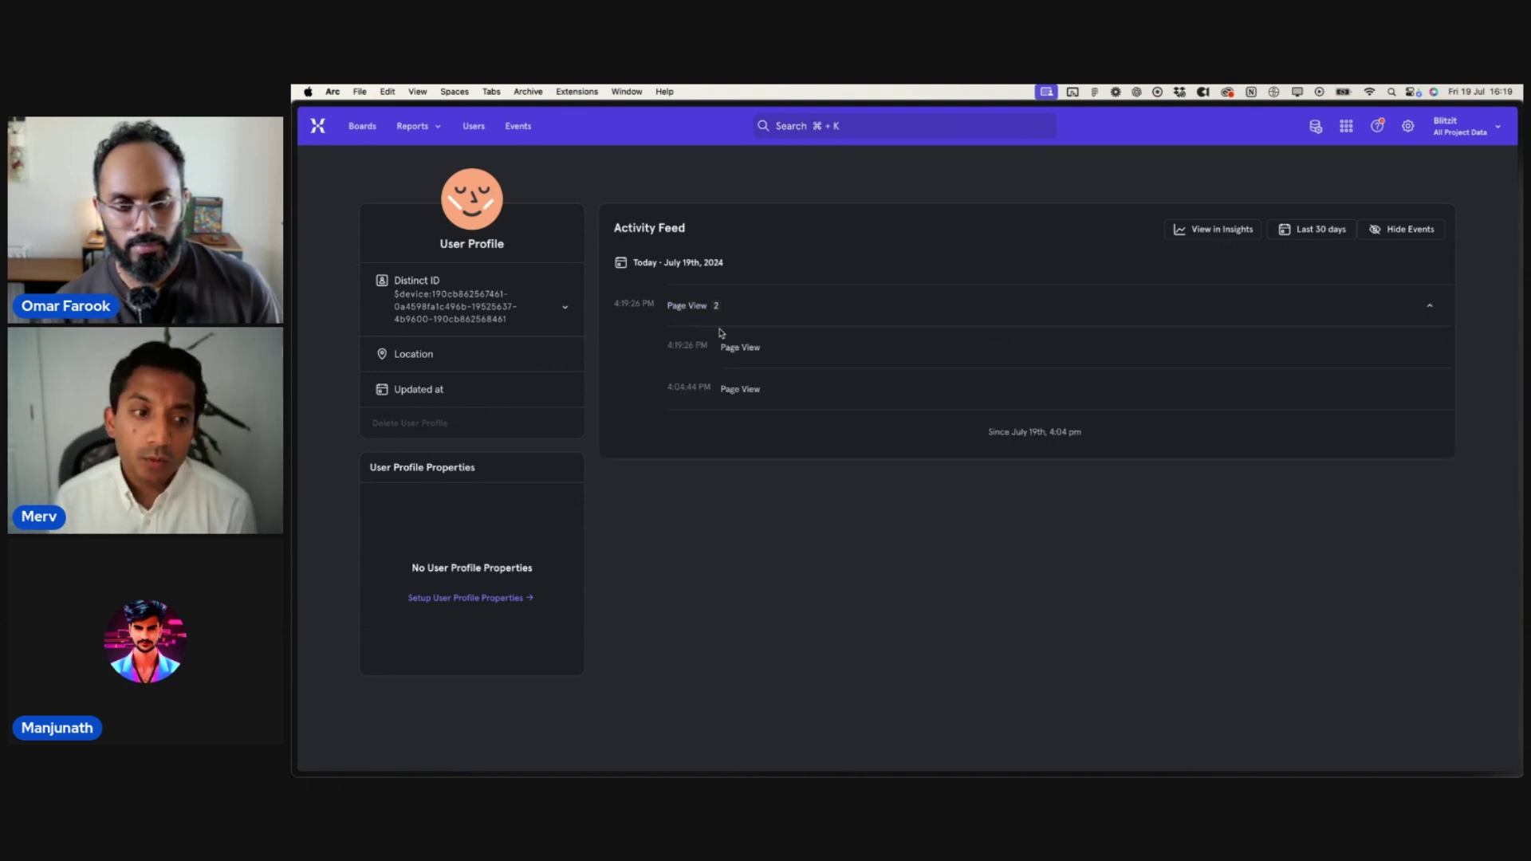
{"action": "left_click", "coordinate": [741, 351]}
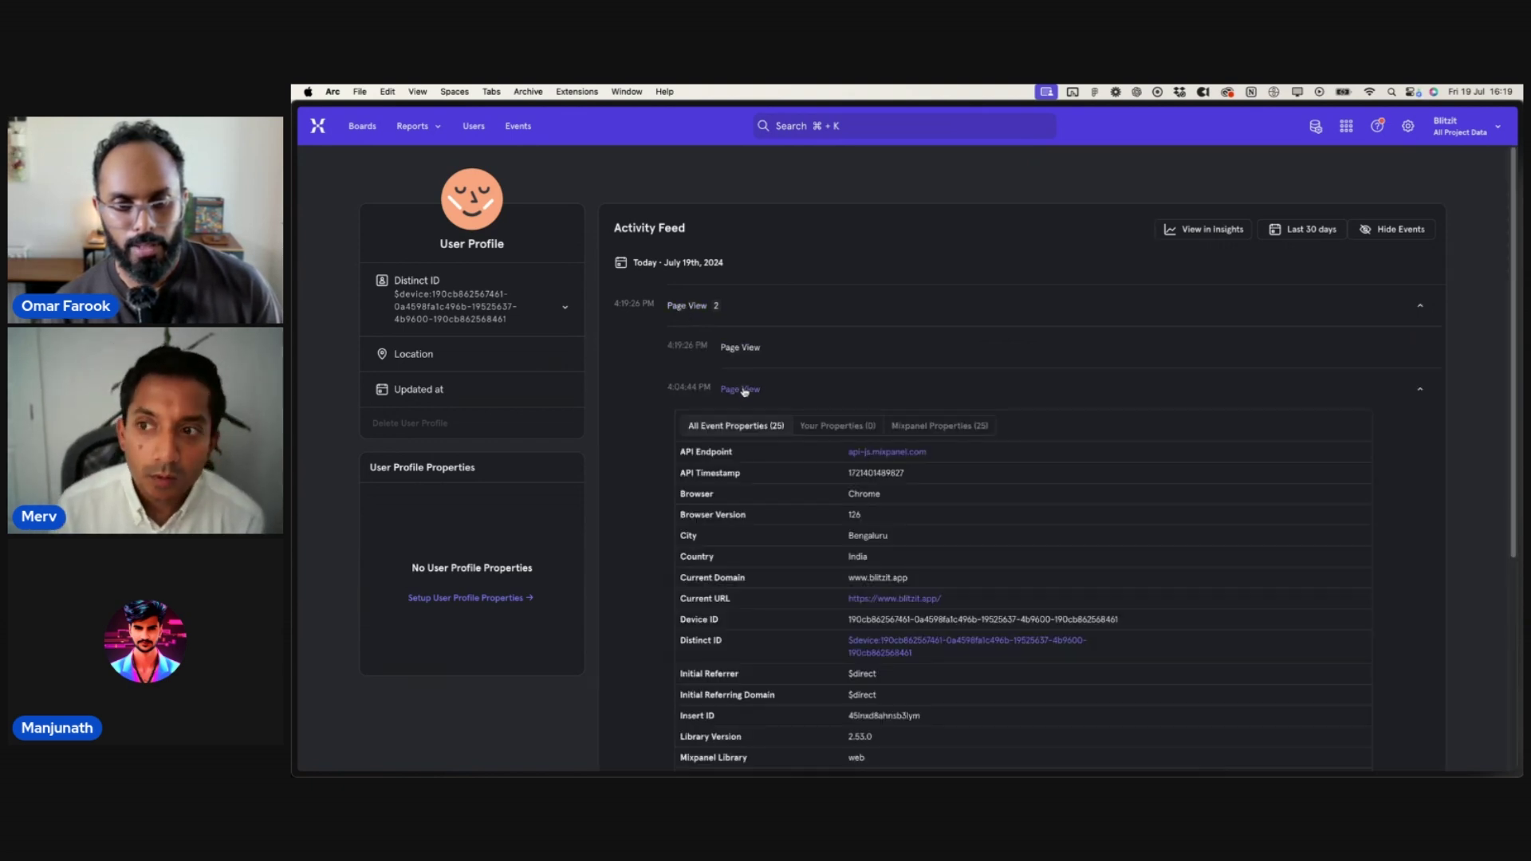
{"action": "scroll", "coordinate": [747, 352], "scroll_direction": "down", "scroll_amount": 3}
{"action": "scroll", "coordinate": [747, 352], "scroll_direction": "up", "scroll_amount": 3}
{"action": "left_click", "coordinate": [741, 348]}
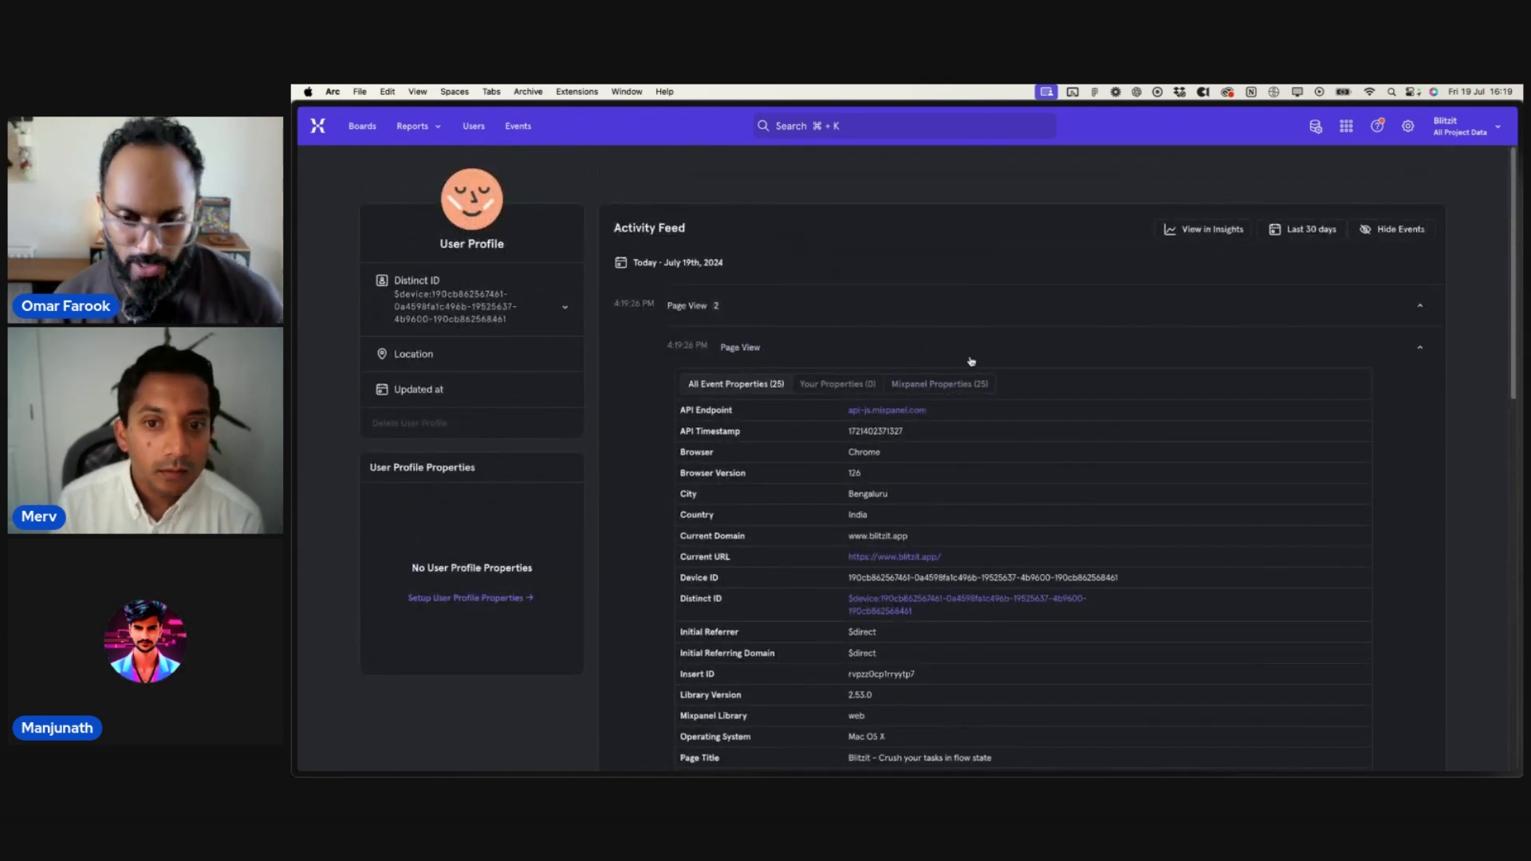
{"action": "scroll", "coordinate": [969, 359], "scroll_direction": "down", "scroll_amount": 3}
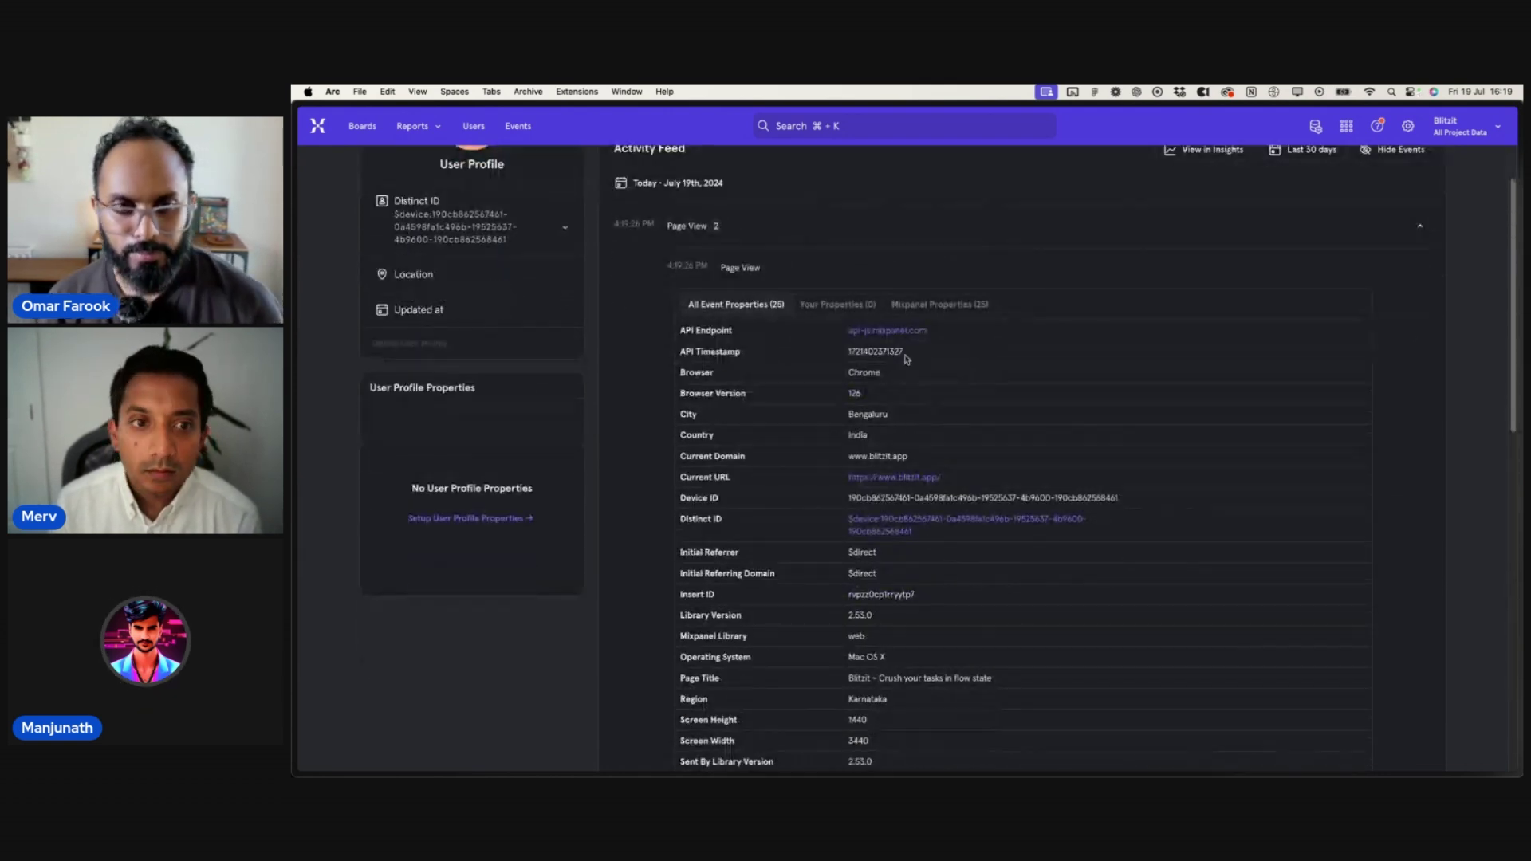
{"action": "scroll", "coordinate": [902, 356], "scroll_direction": "up", "scroll_amount": 3}
{"action": "left_click", "coordinate": [718, 307]}
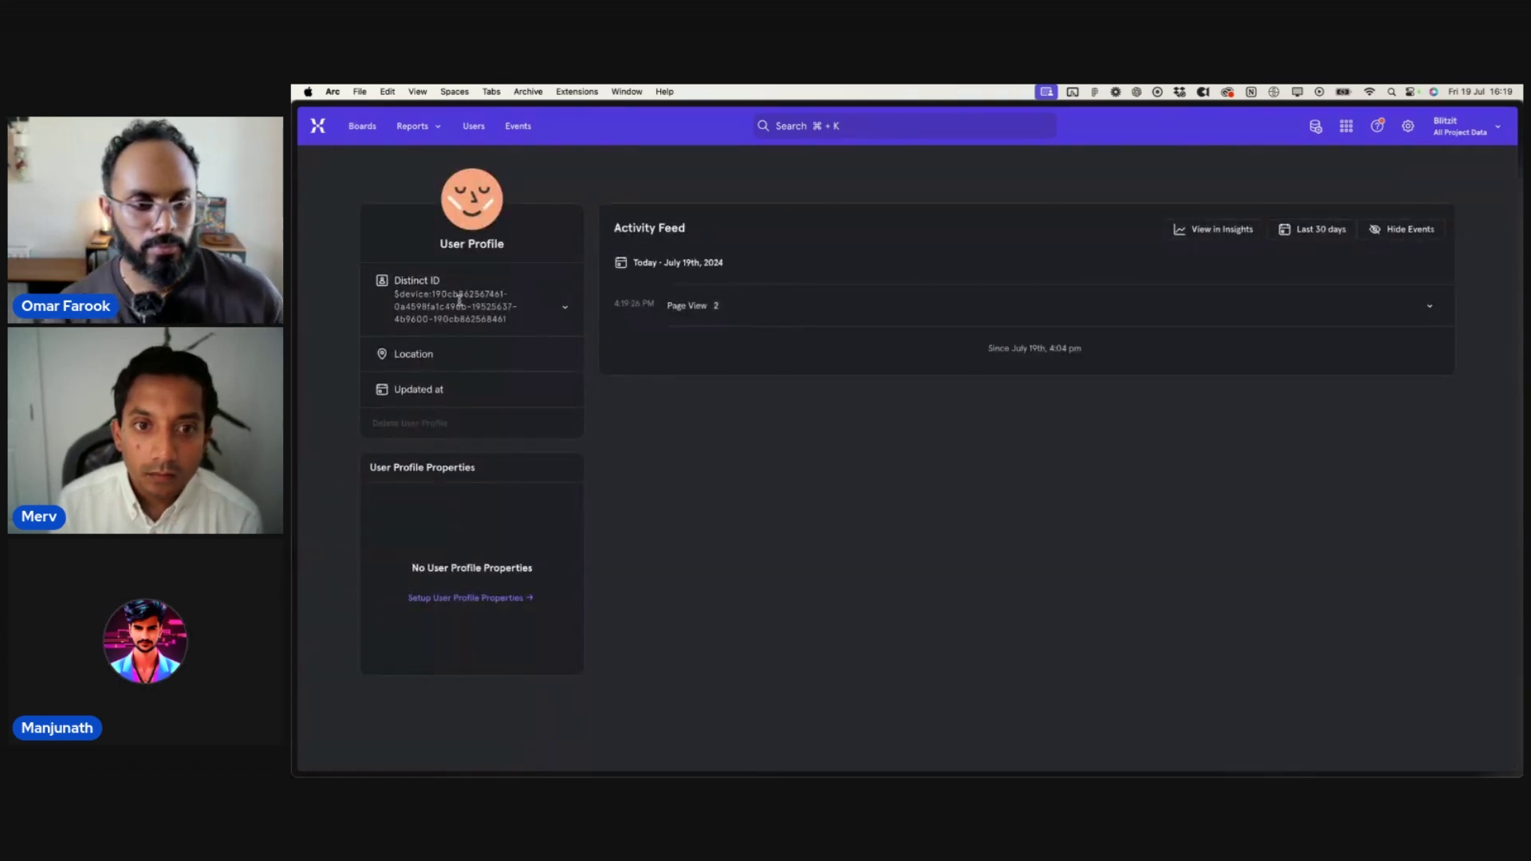
- Reload the Bengaluru visitor's profile repeatedly, expanding the Page View group to look for a third view
{"action": "key", "text": "super+r"}
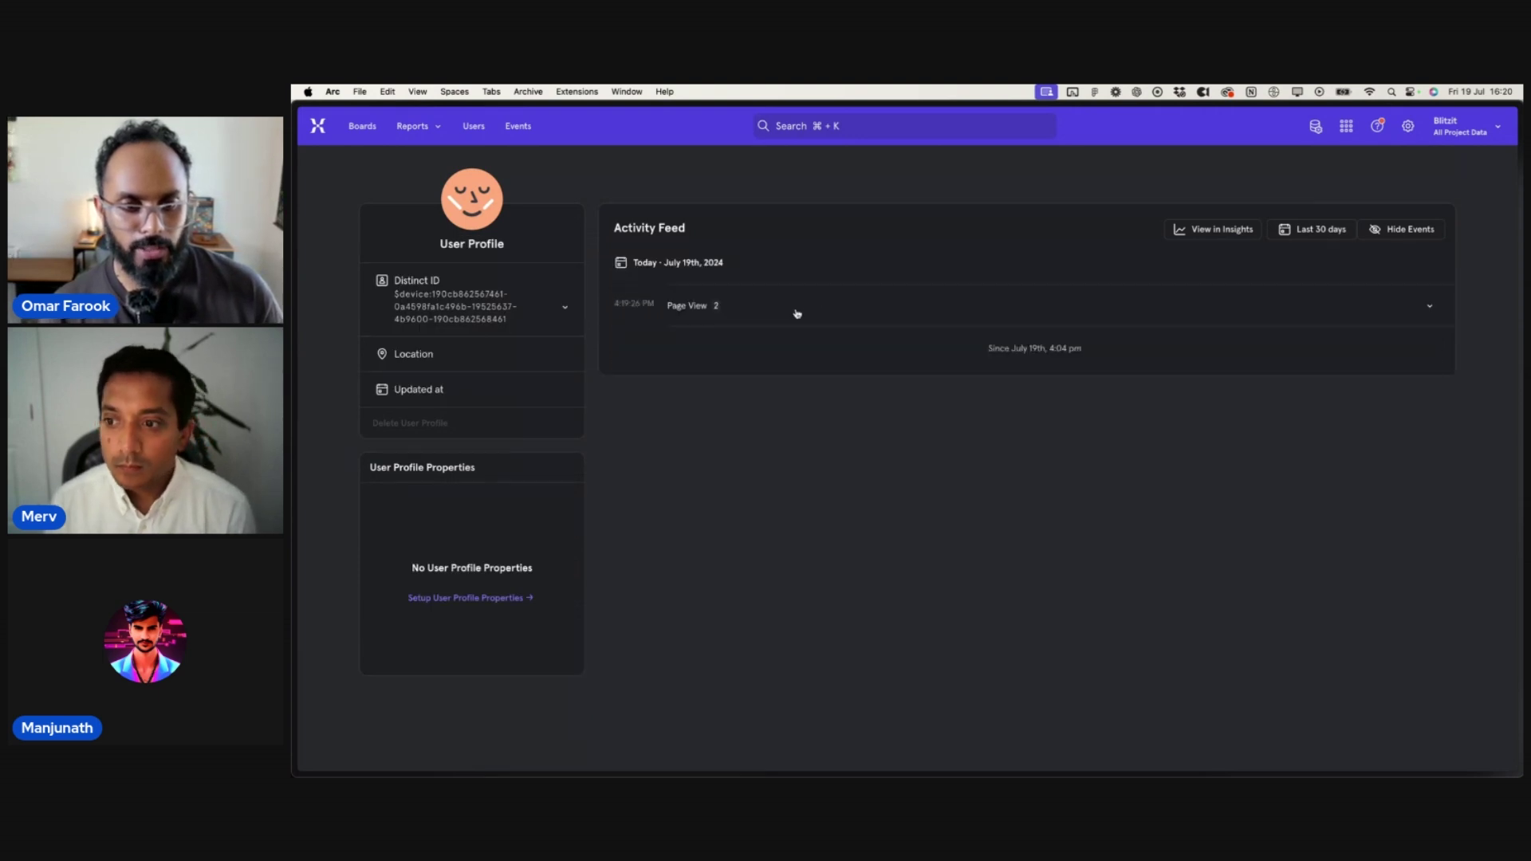
{"action": "left_click", "coordinate": [797, 314]}
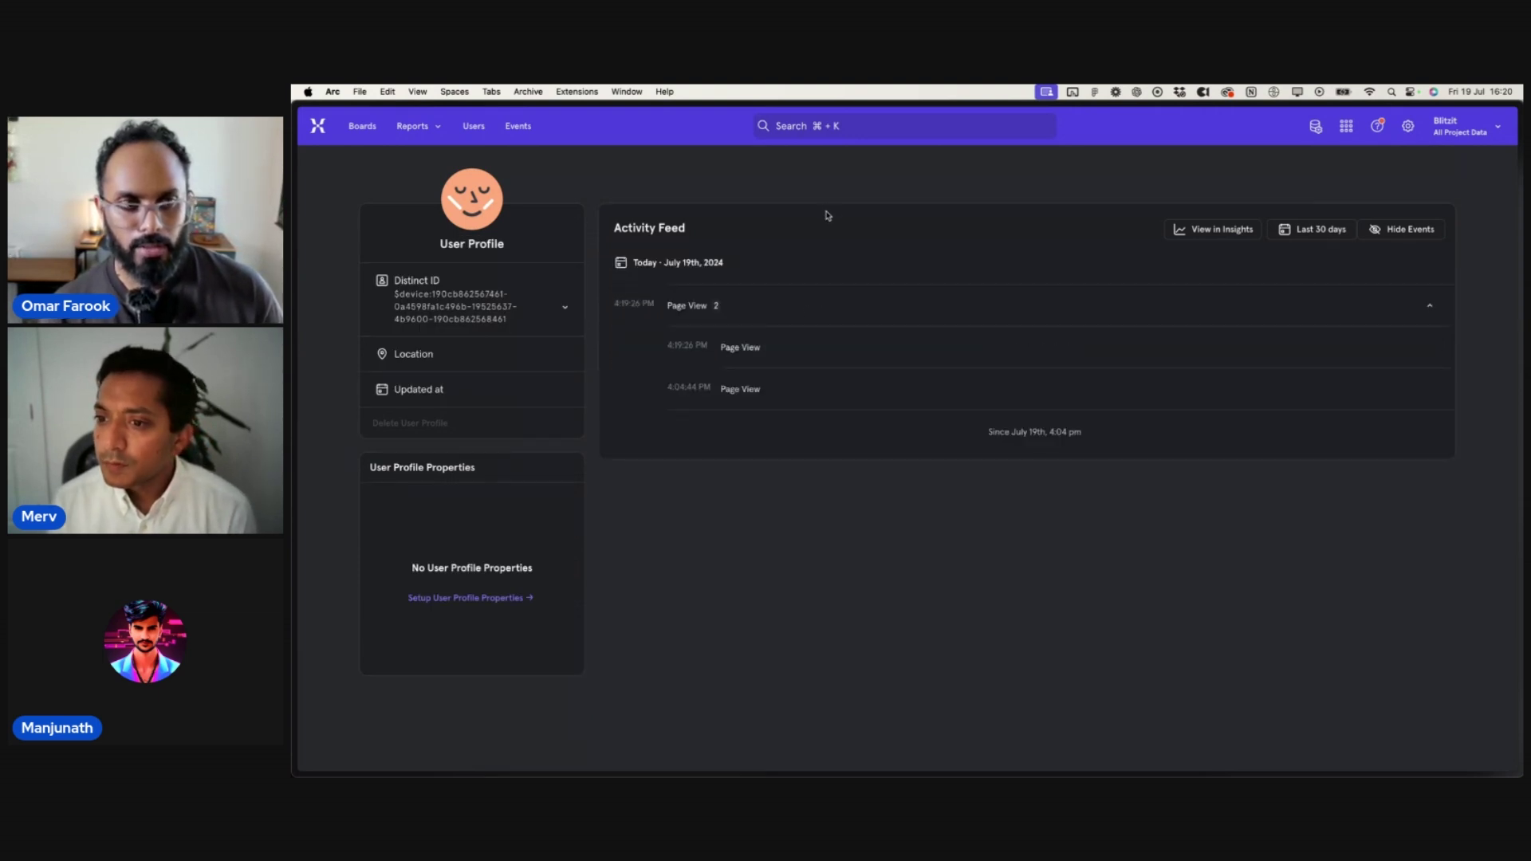
{"action": "left_click", "coordinate": [785, 346]}
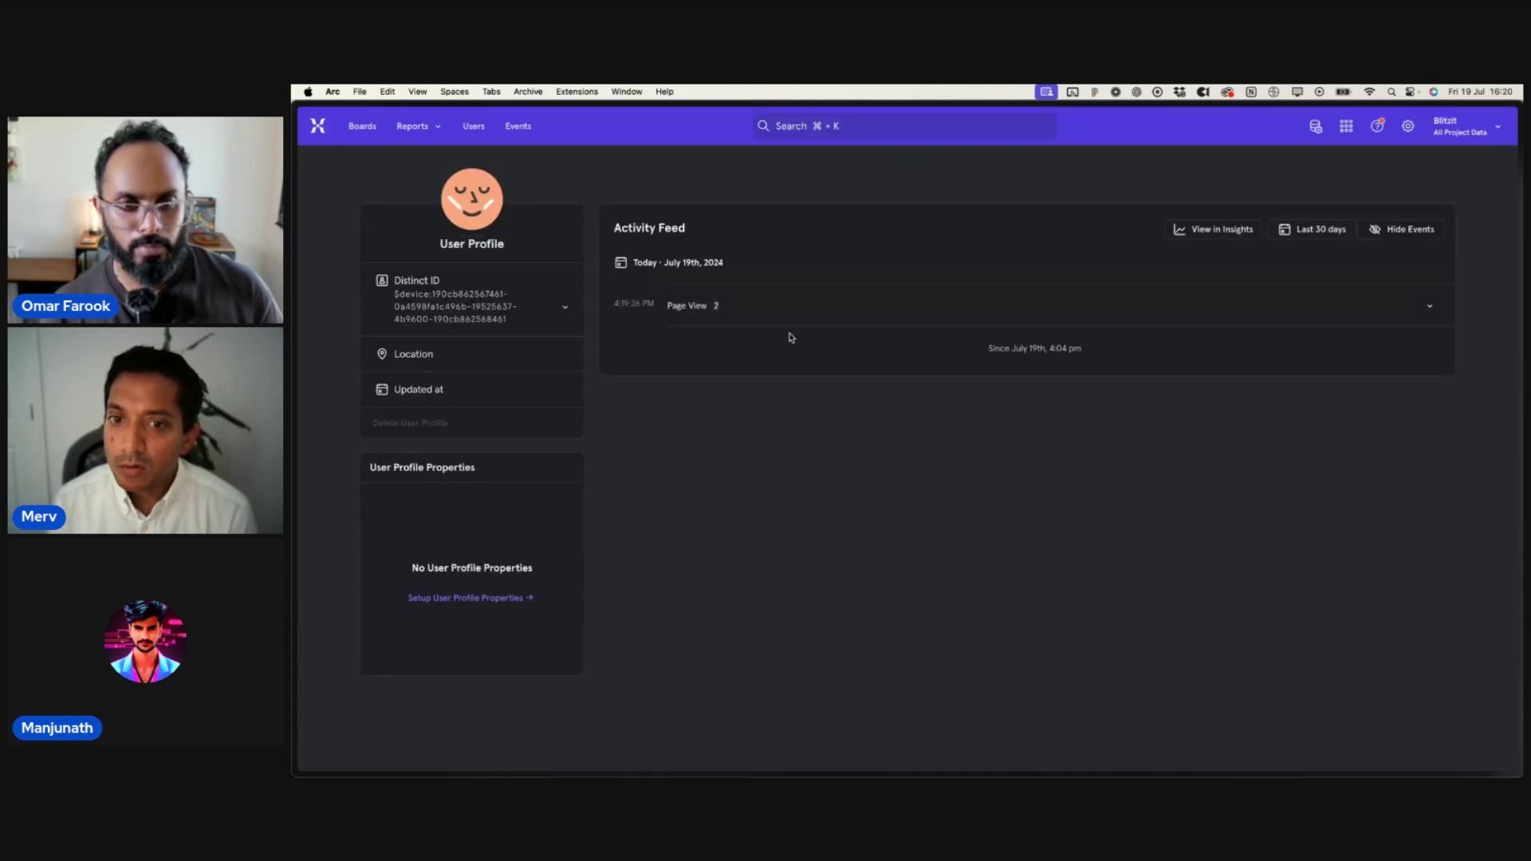
{"action": "left_click", "coordinate": [809, 321]}
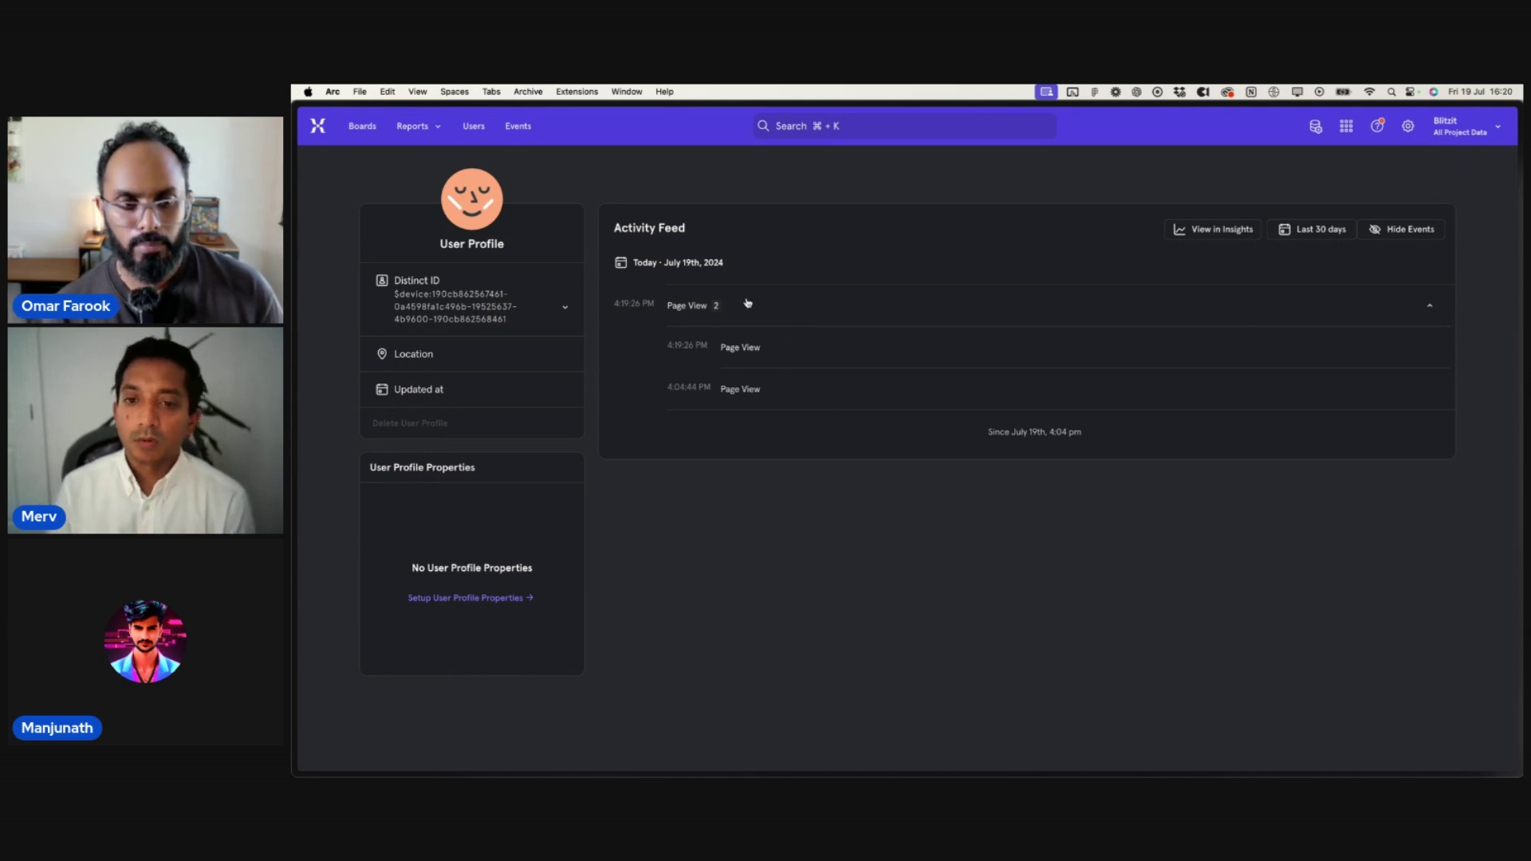
{"action": "key", "text": "super+r"}
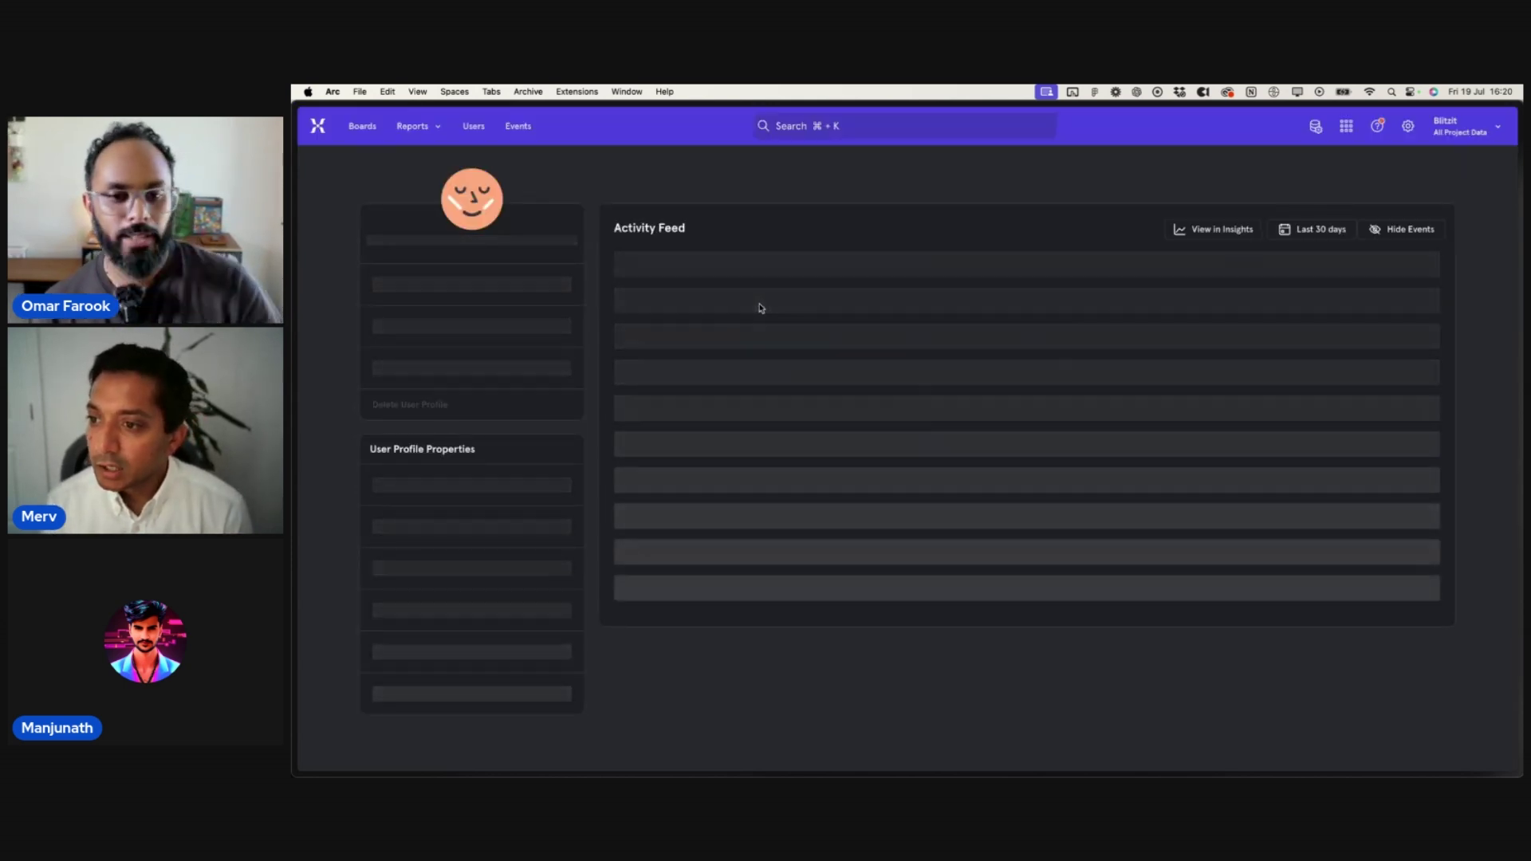
{"action": "left_click", "coordinate": [772, 307]}
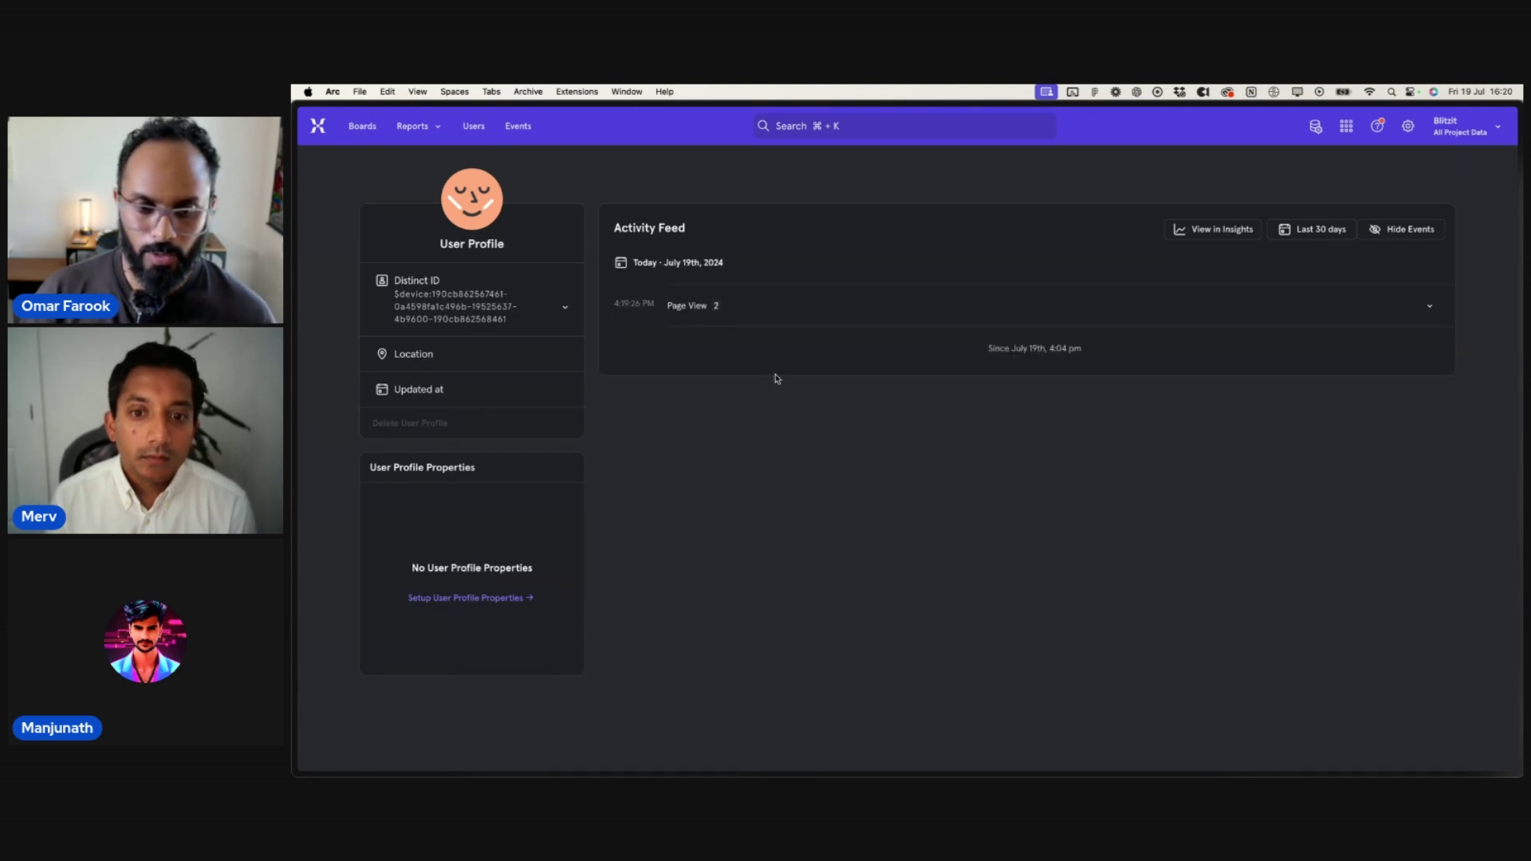
{"action": "left_click", "coordinate": [808, 304]}
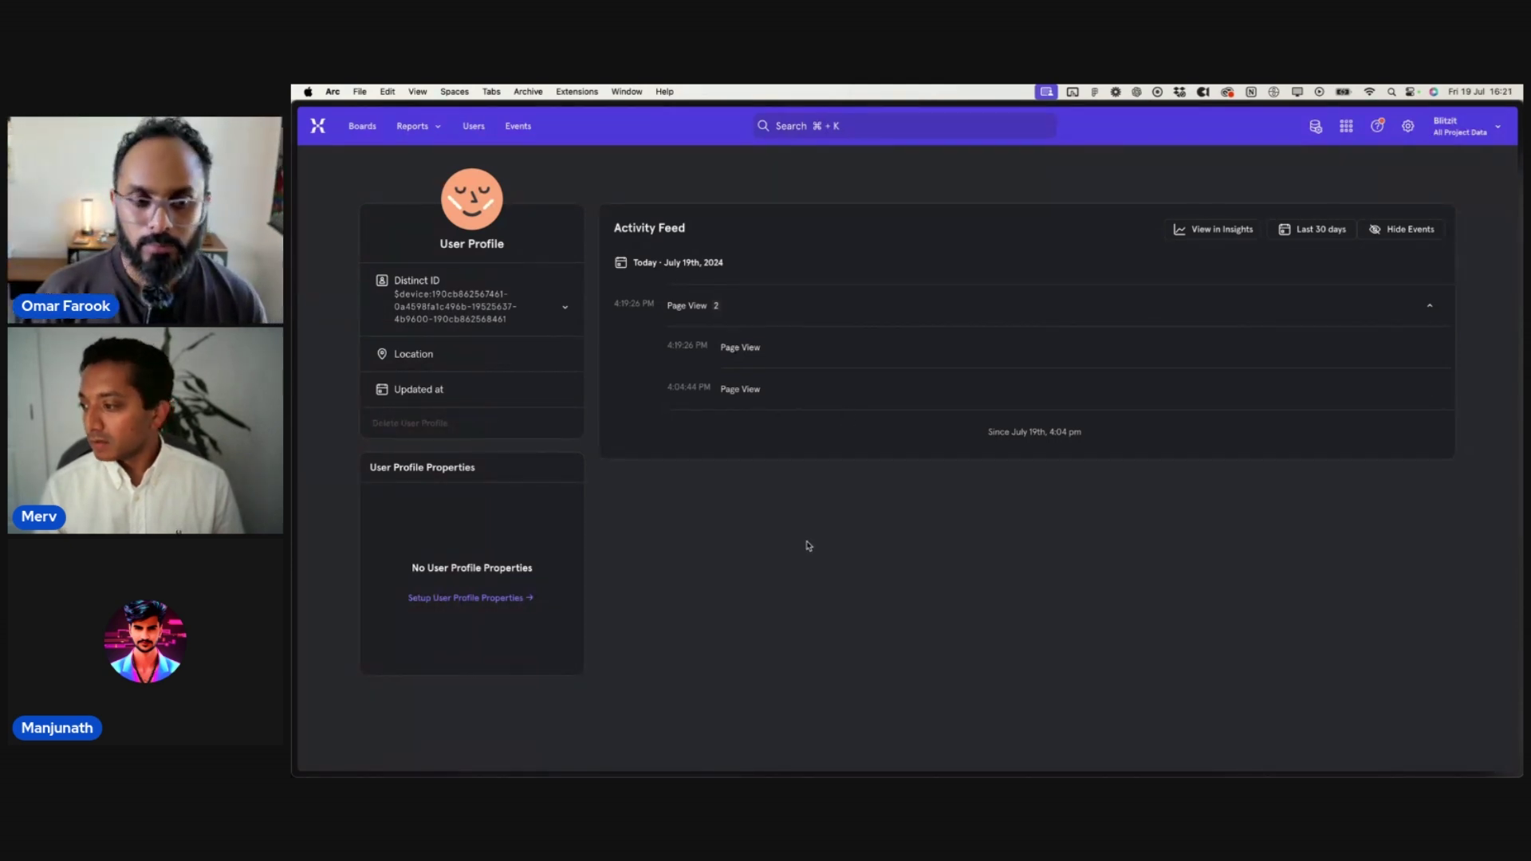
{"action": "key", "text": "super+r"}
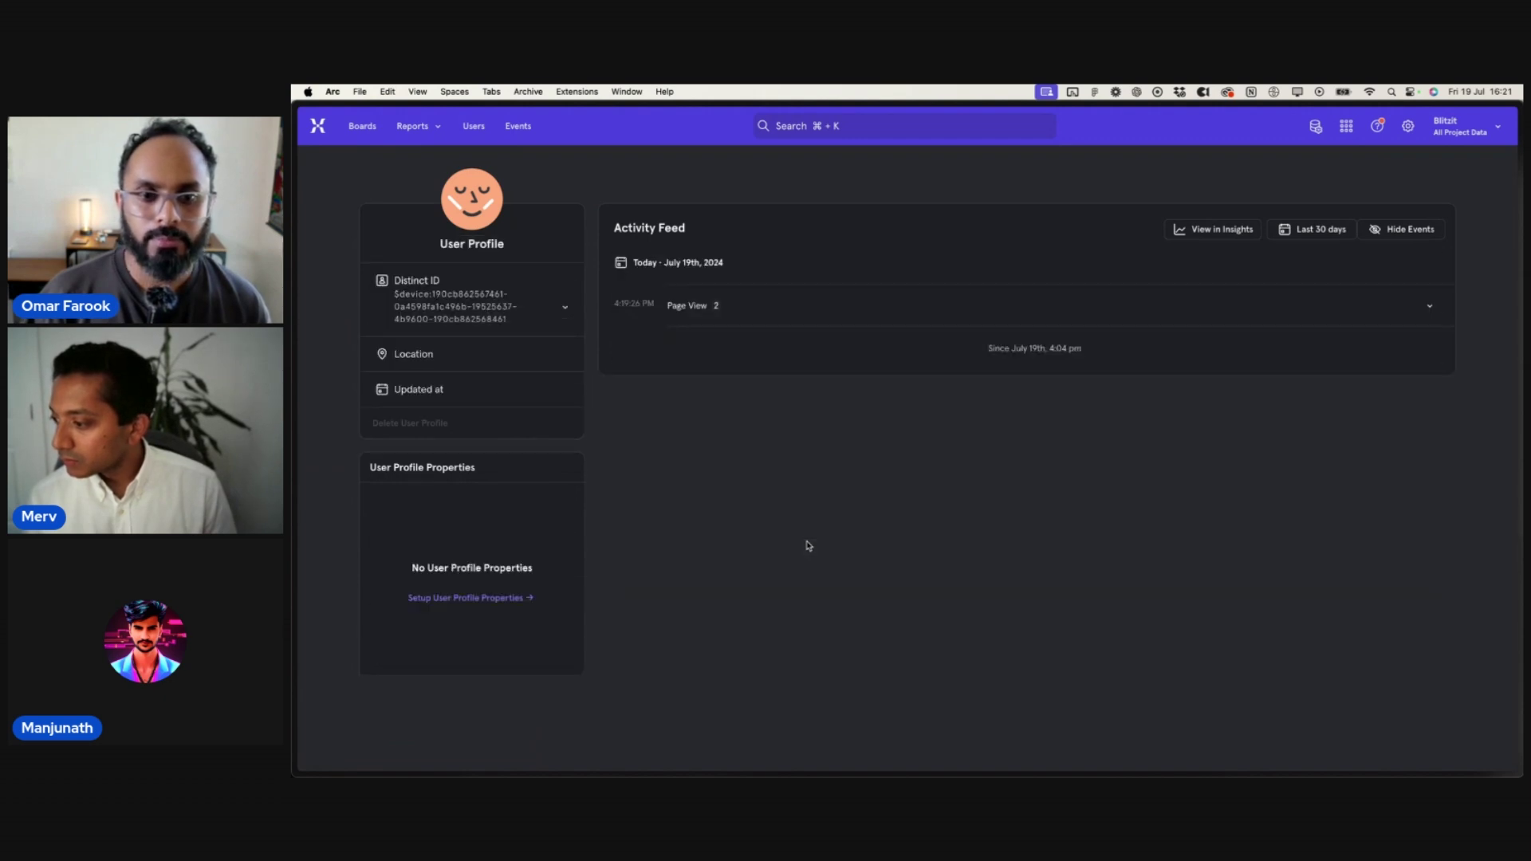
- Inspect the automatically collected properties of the 4:22:06 PM page view, then collapse the group
{"action": "left_click", "coordinate": [1426, 305]}
{"action": "left_click", "coordinate": [742, 348]}
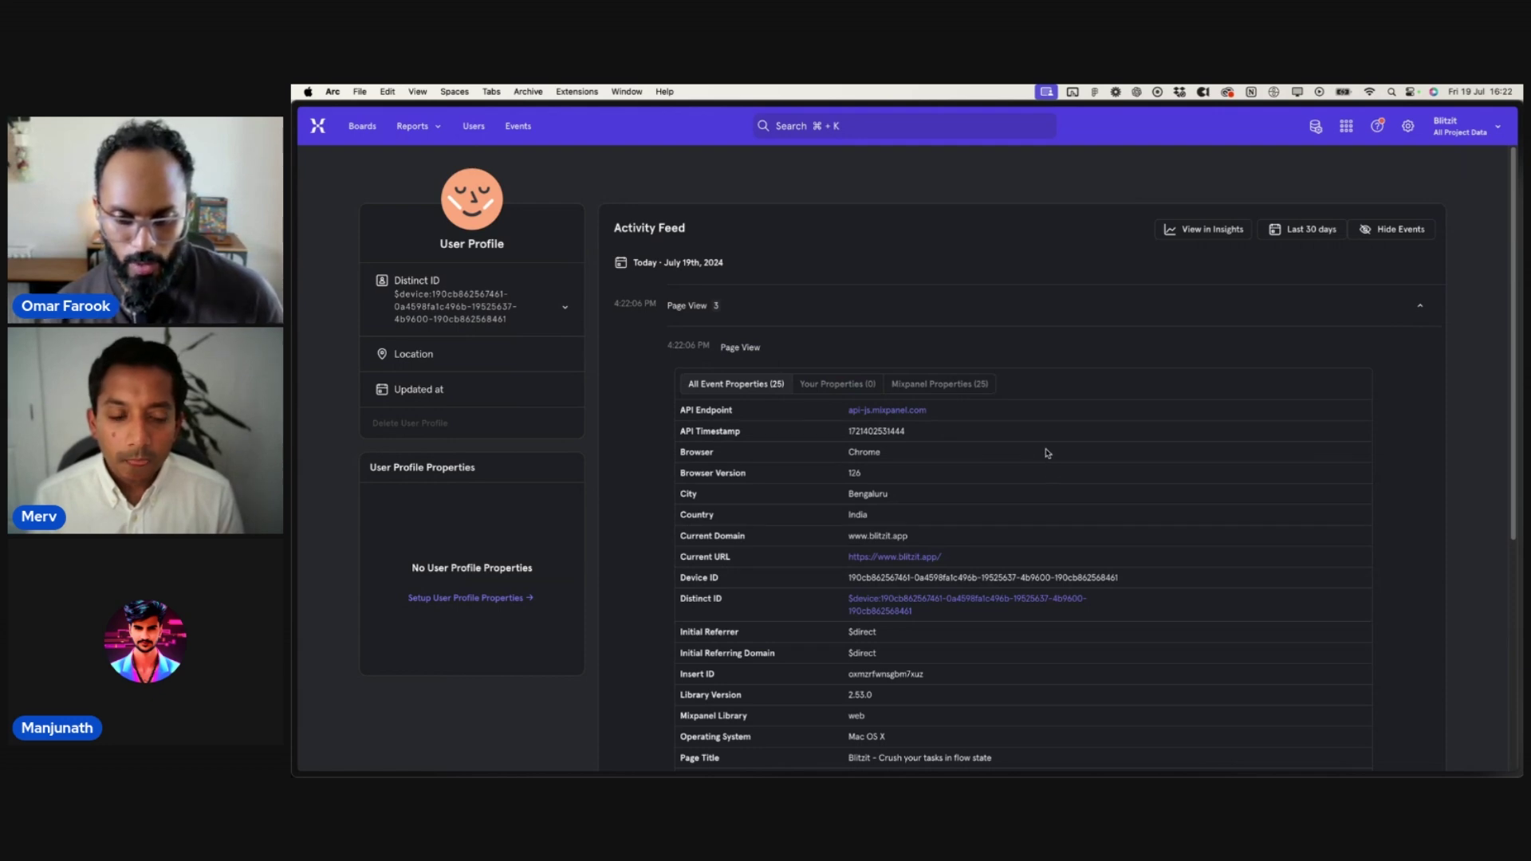
{"action": "scroll", "coordinate": [1047, 453], "scroll_direction": "down", "scroll_amount": 3}
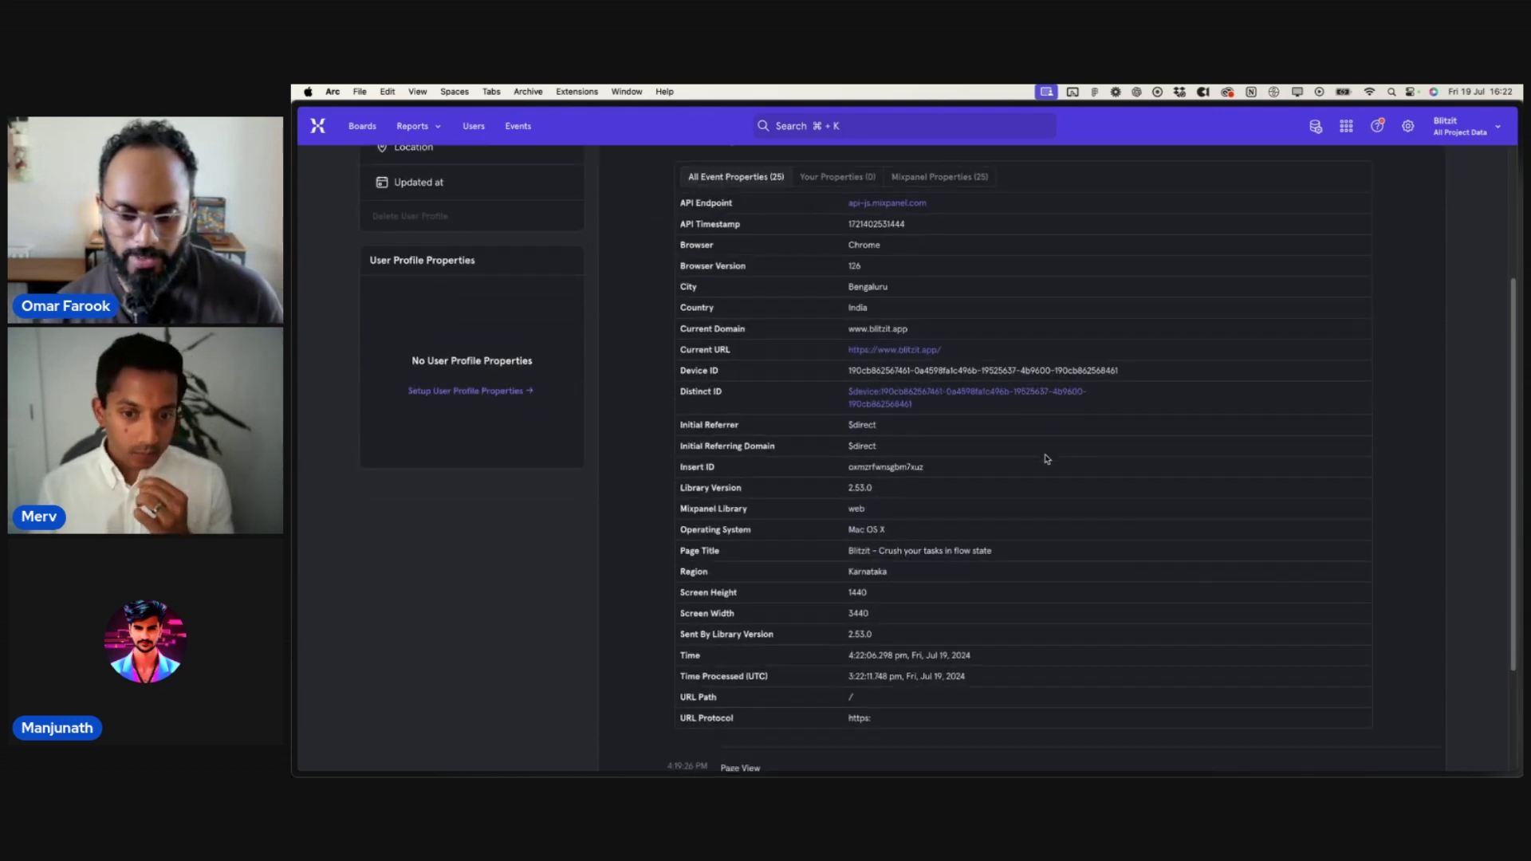
{"action": "scroll", "coordinate": [1045, 456], "scroll_direction": "down", "scroll_amount": 2}
{"action": "scroll", "coordinate": [1043, 454], "scroll_direction": "up", "scroll_amount": 5}
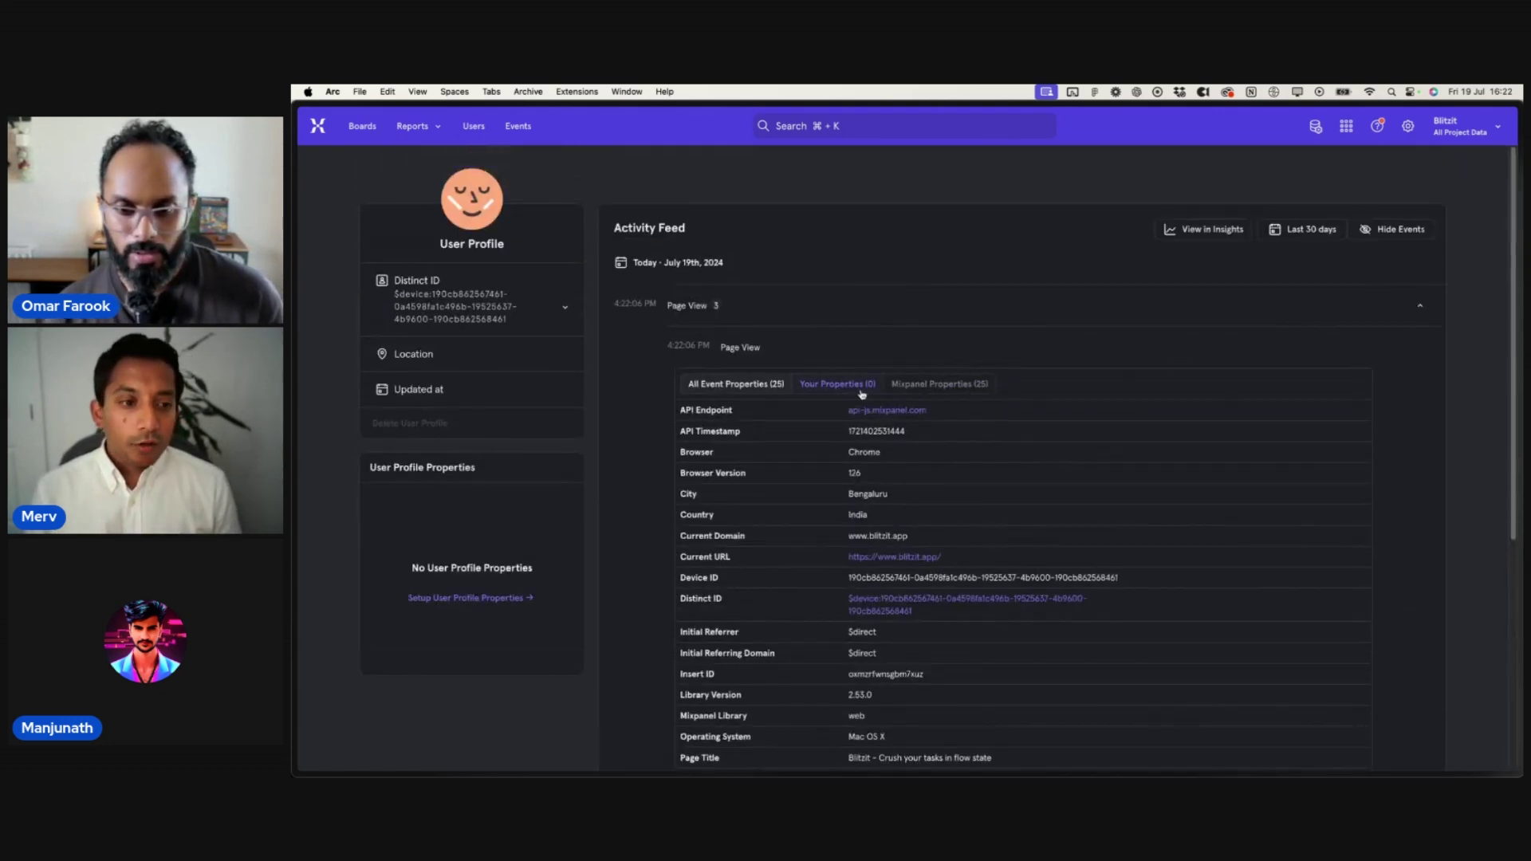
{"action": "left_click", "coordinate": [940, 386]}
{"action": "left_click", "coordinate": [1420, 307]}
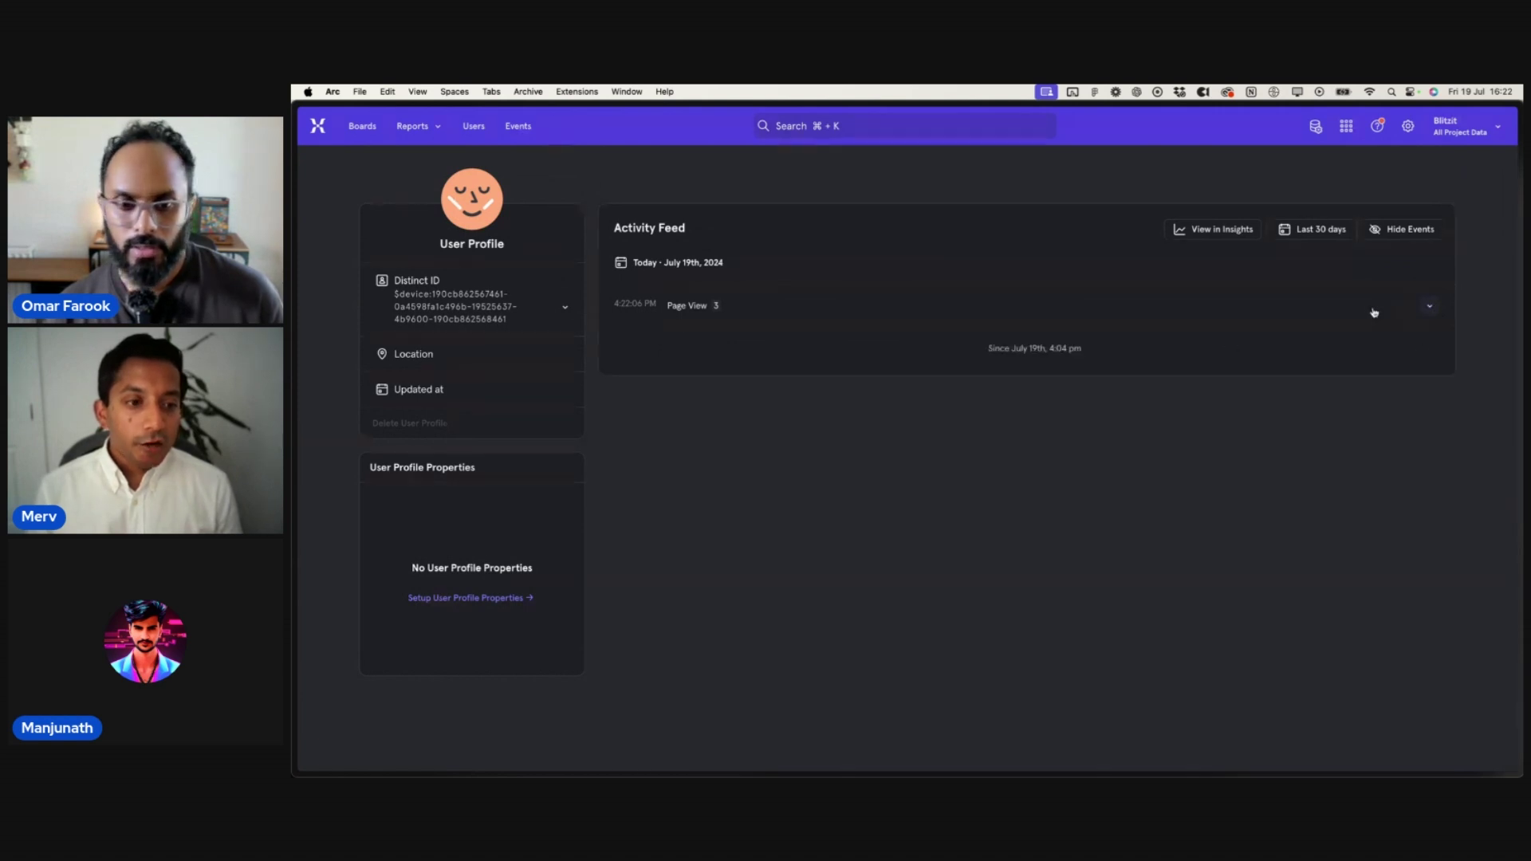
- Reload the profile and expand the Page View group to list all three views
{"action": "key", "text": "super+r"}
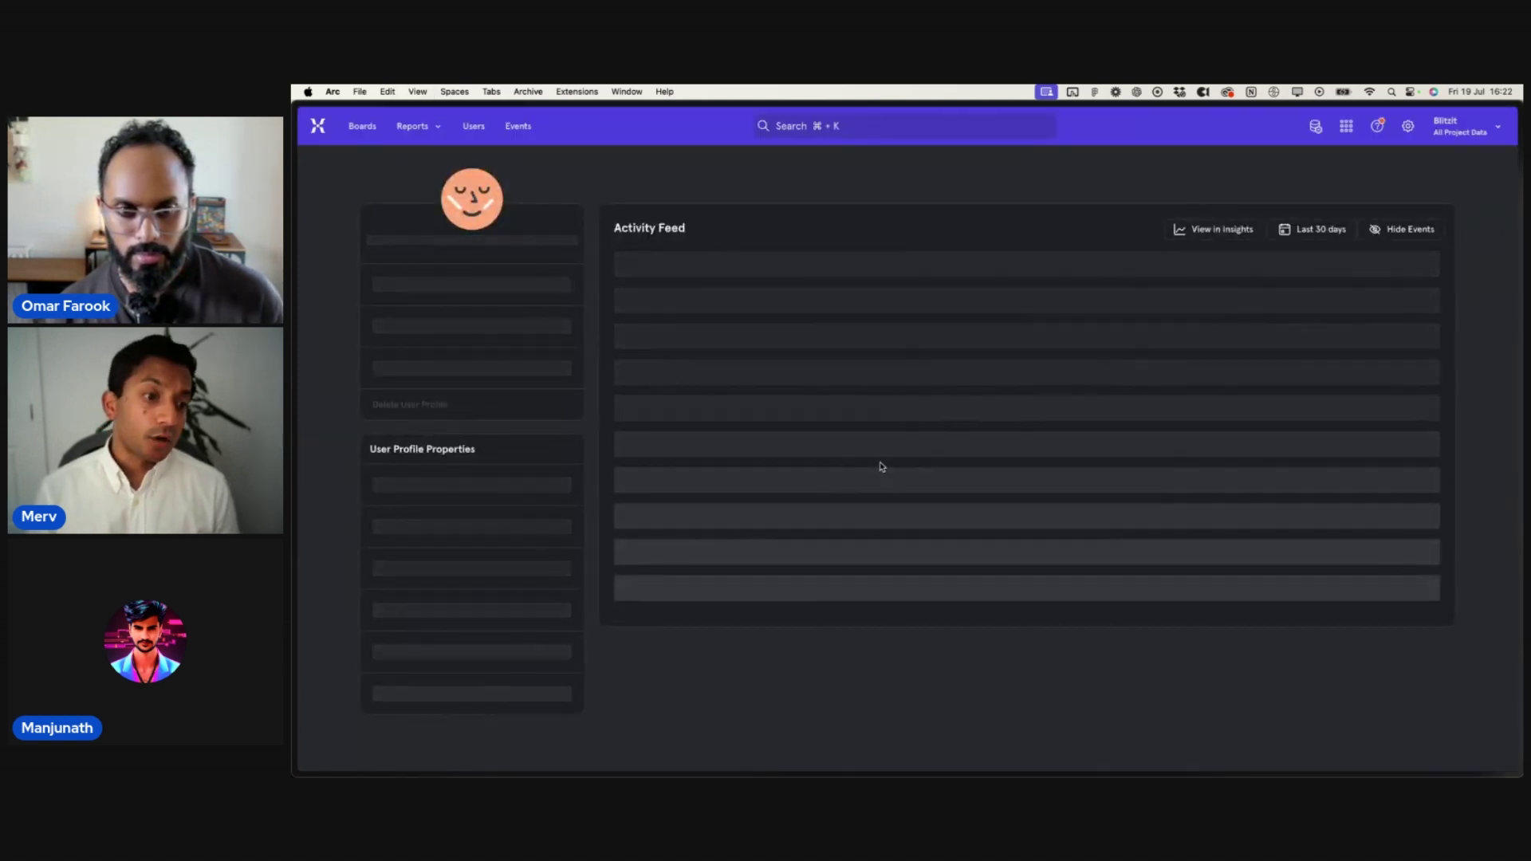
{"action": "left_click", "coordinate": [772, 311]}
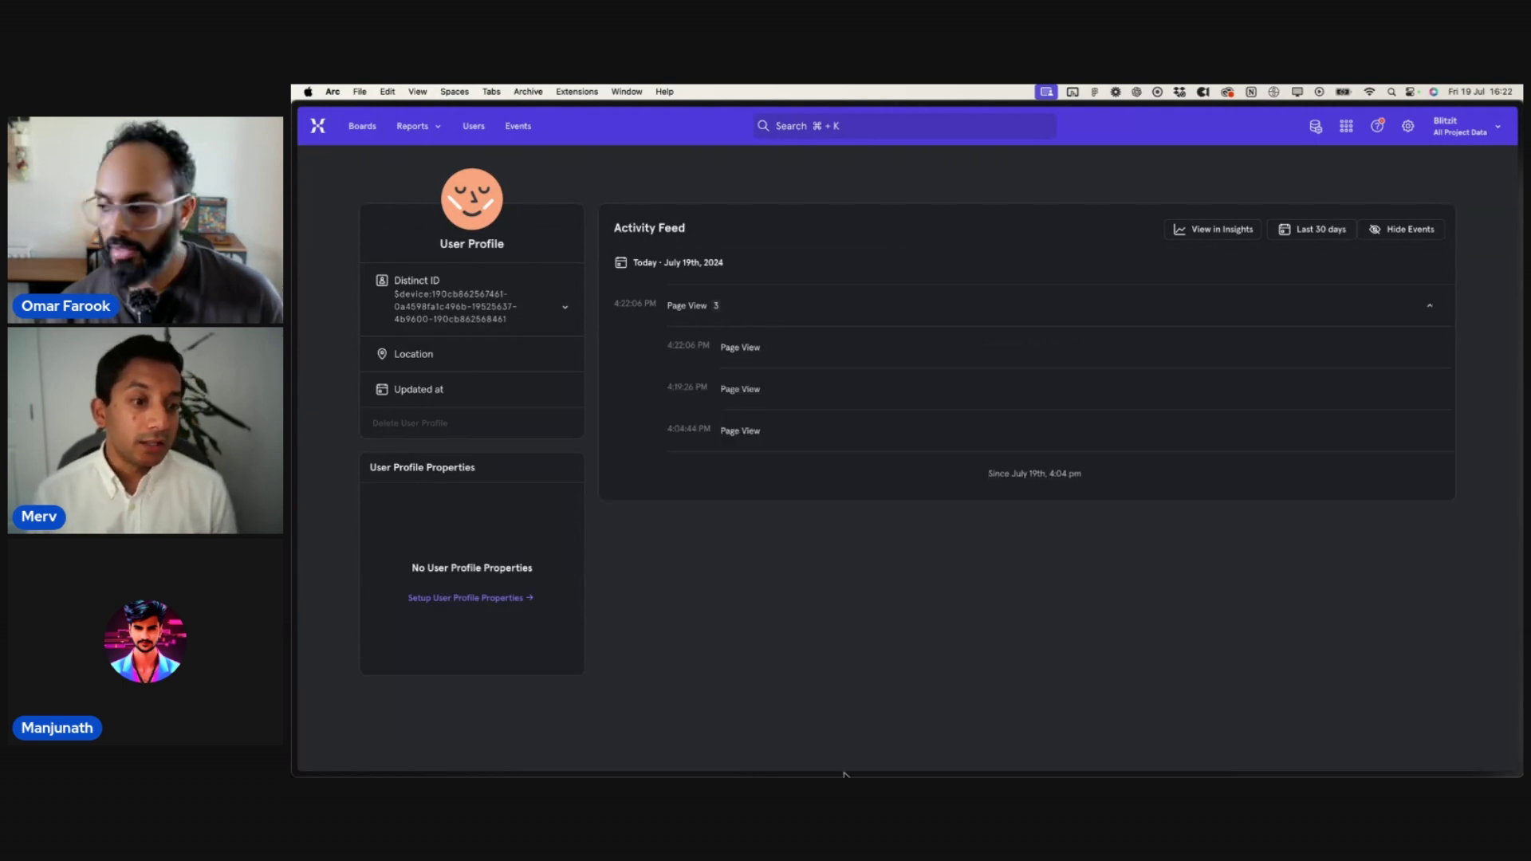
{"action": "mouse_move", "coordinate": [686, 775]}
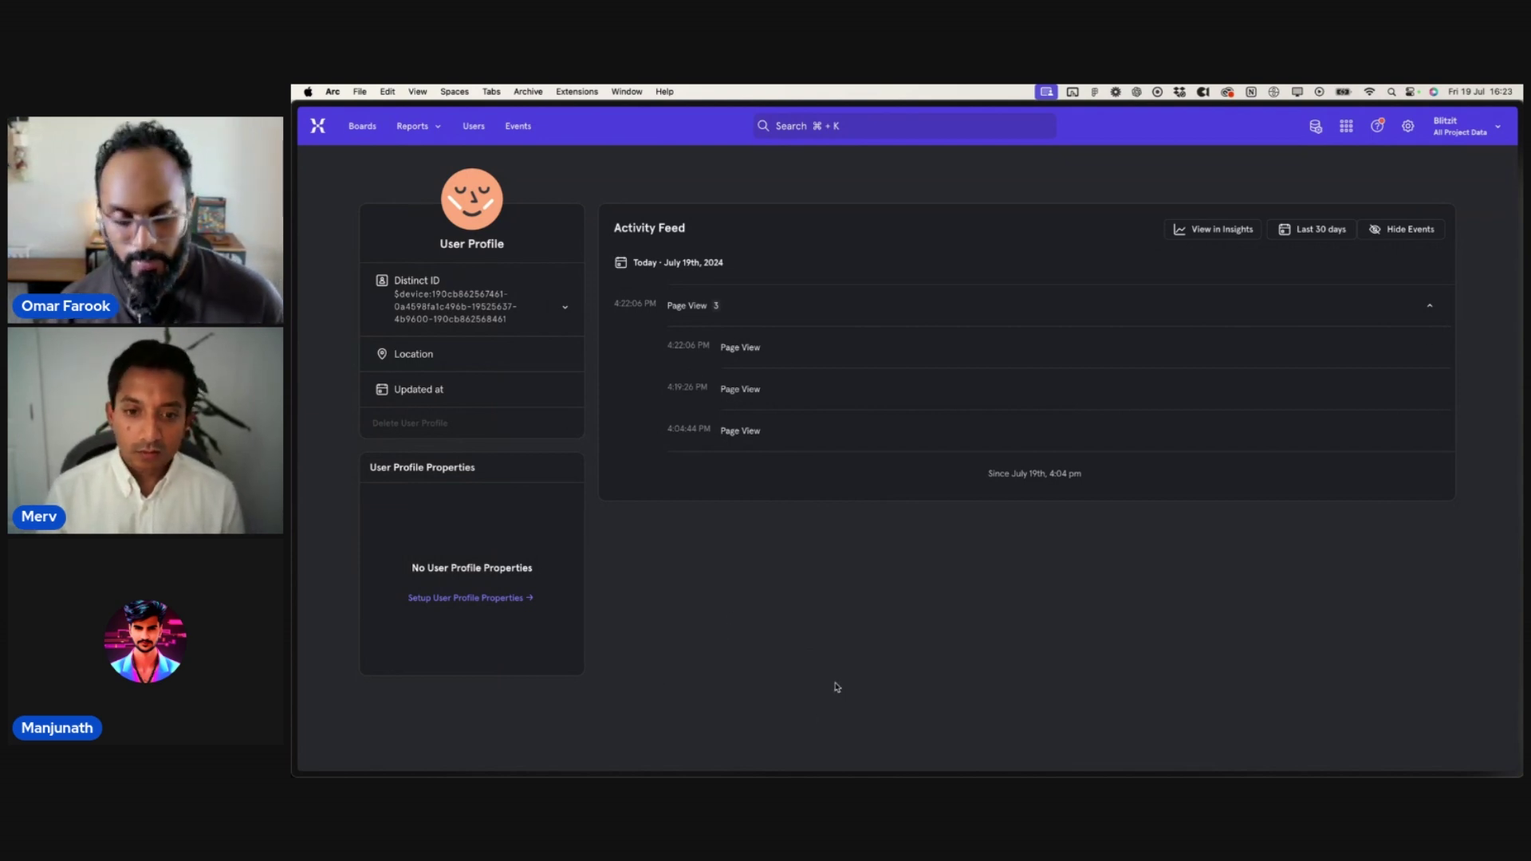
- Reload, expand Page View 5 and show the 4:22:57 PM Two-Minute Rule page view's properties
{"action": "key", "text": "super+r"}
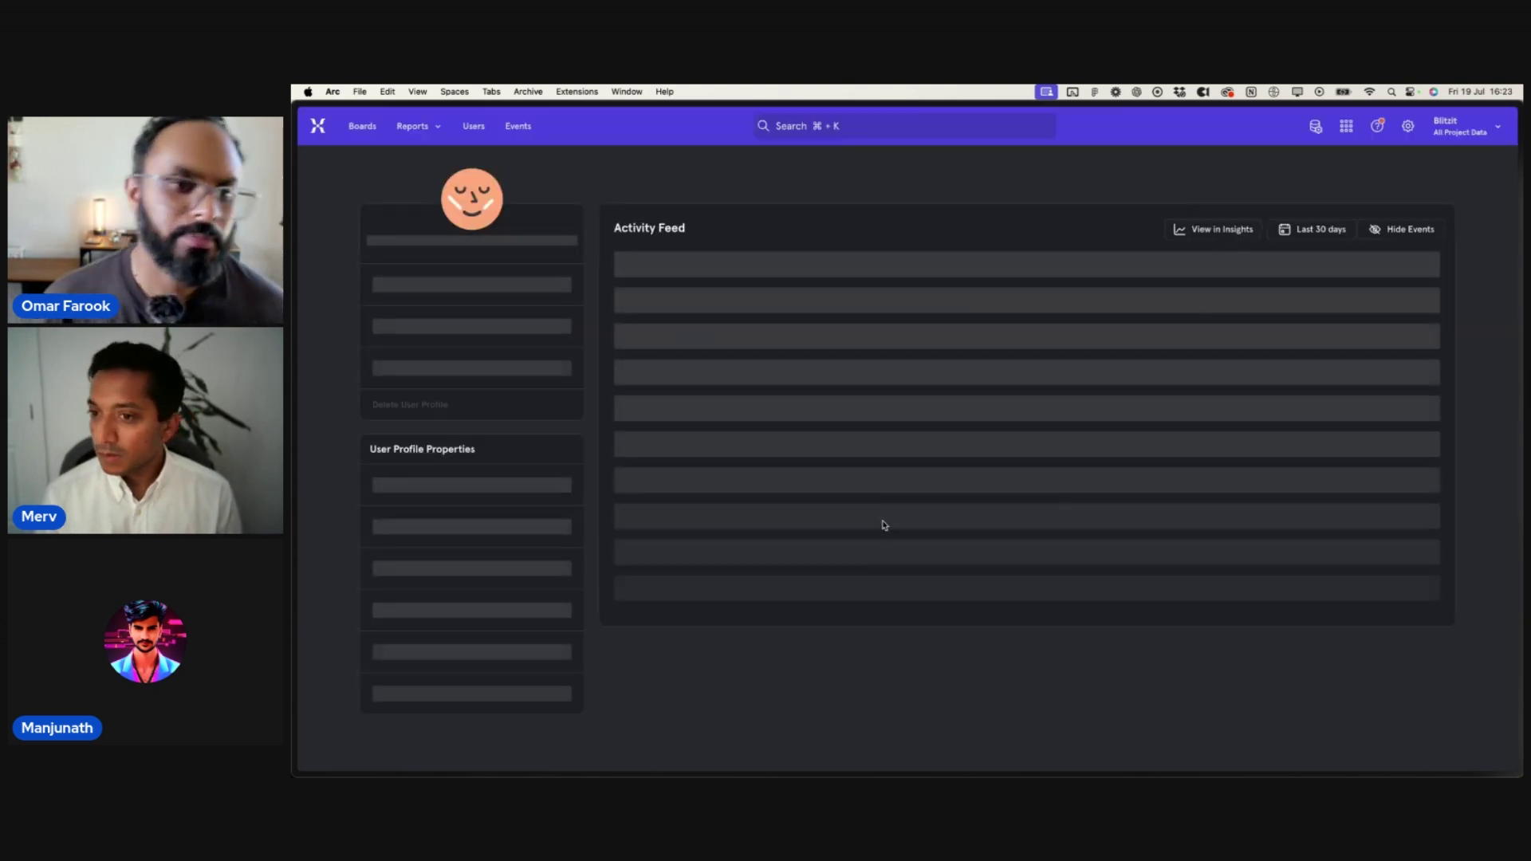
{"action": "left_click", "coordinate": [752, 306]}
{"action": "left_click", "coordinate": [745, 348]}
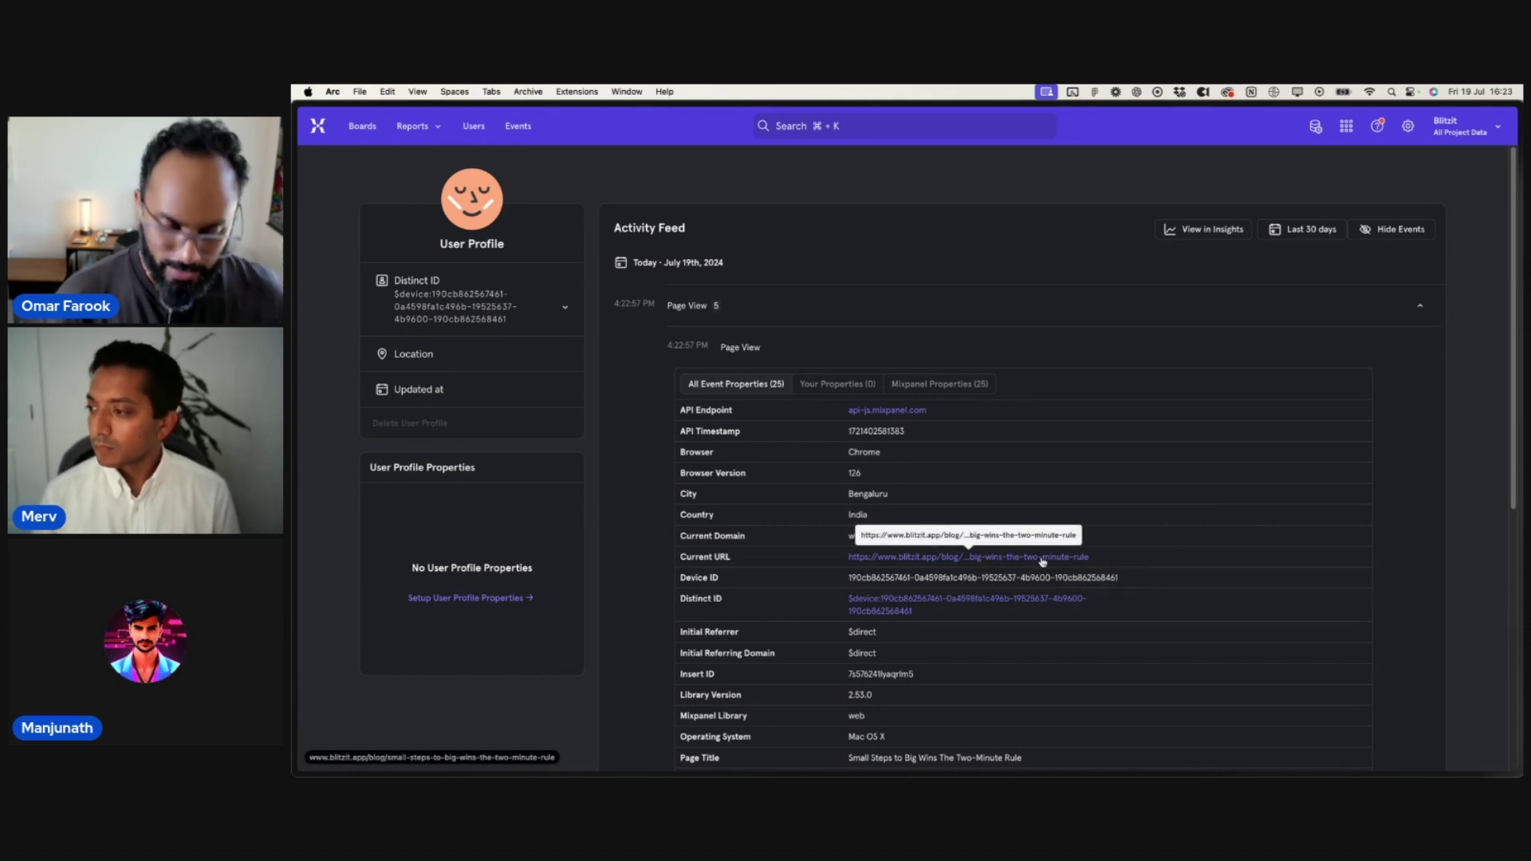
- From the filtered Events list, open the Bengaluru visitor's profile and show the latest page view's properties
{"action": "mouse_move", "coordinate": [295, 180]}
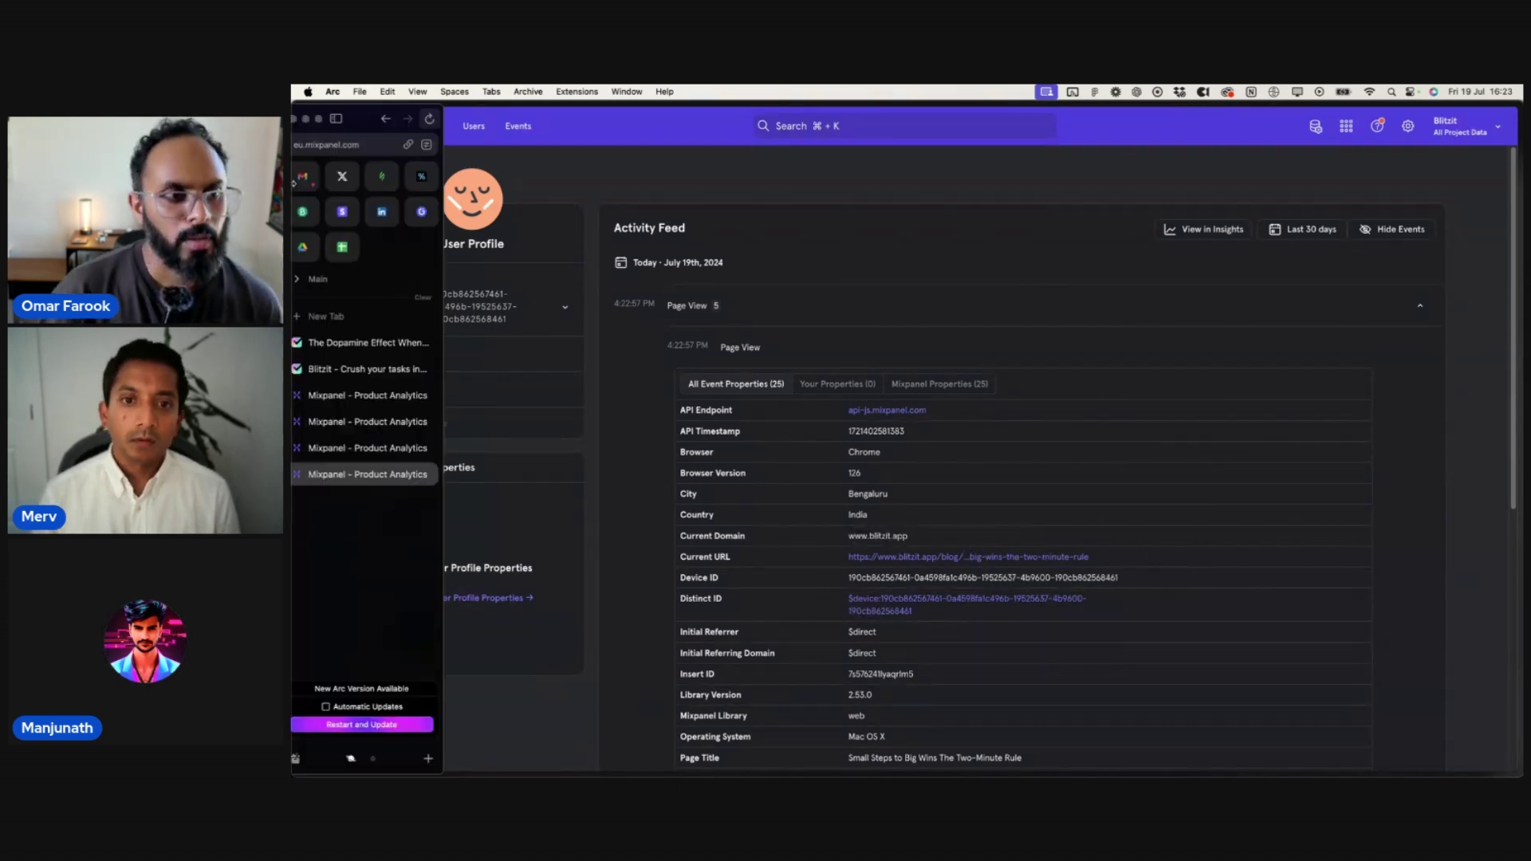
{"action": "left_click", "coordinate": [399, 121]}
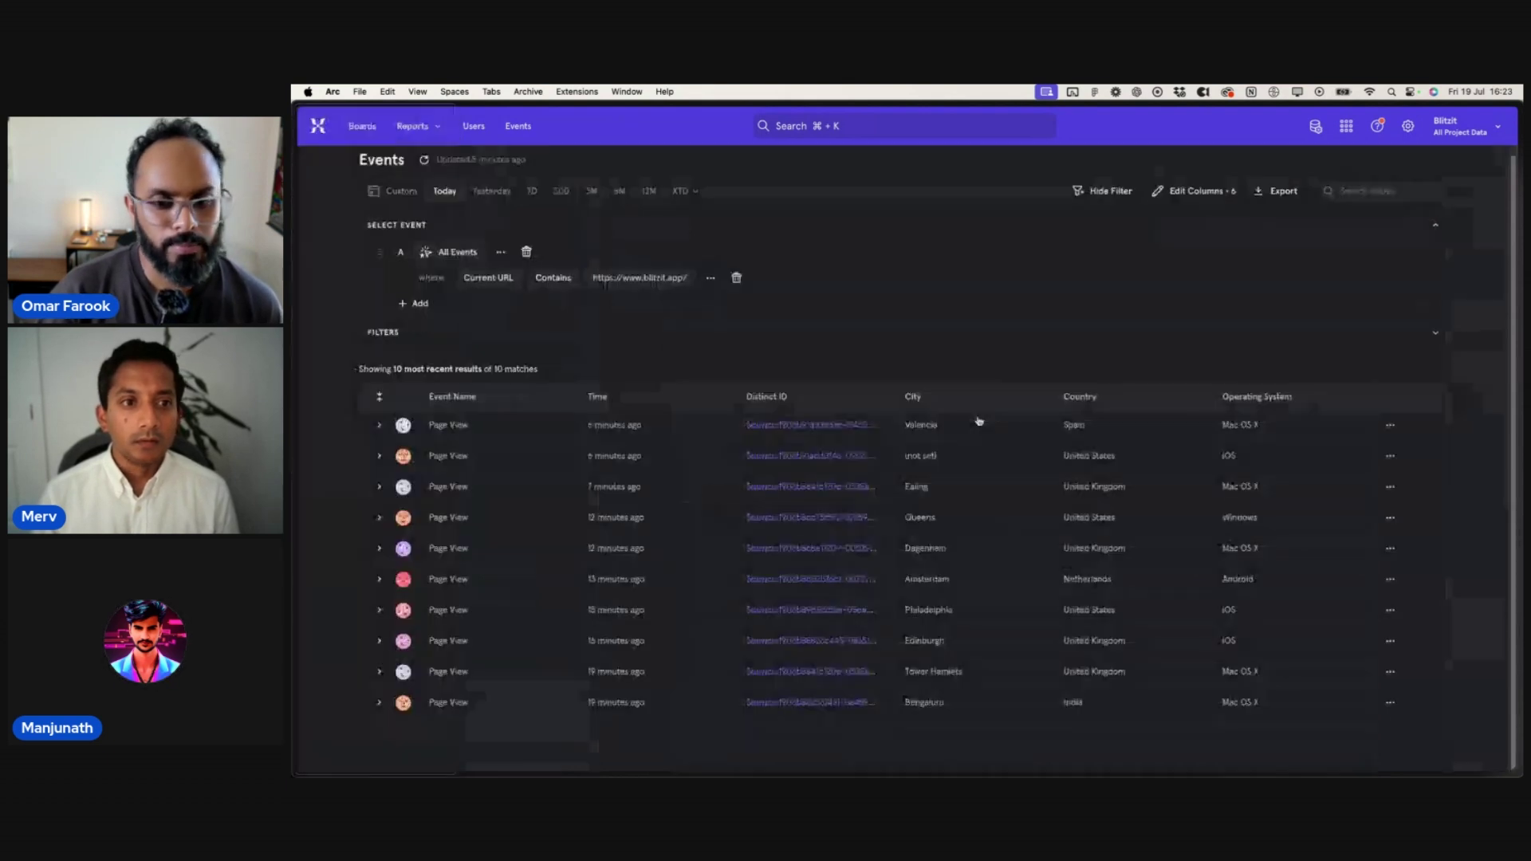
{"action": "left_click", "coordinate": [810, 701]}
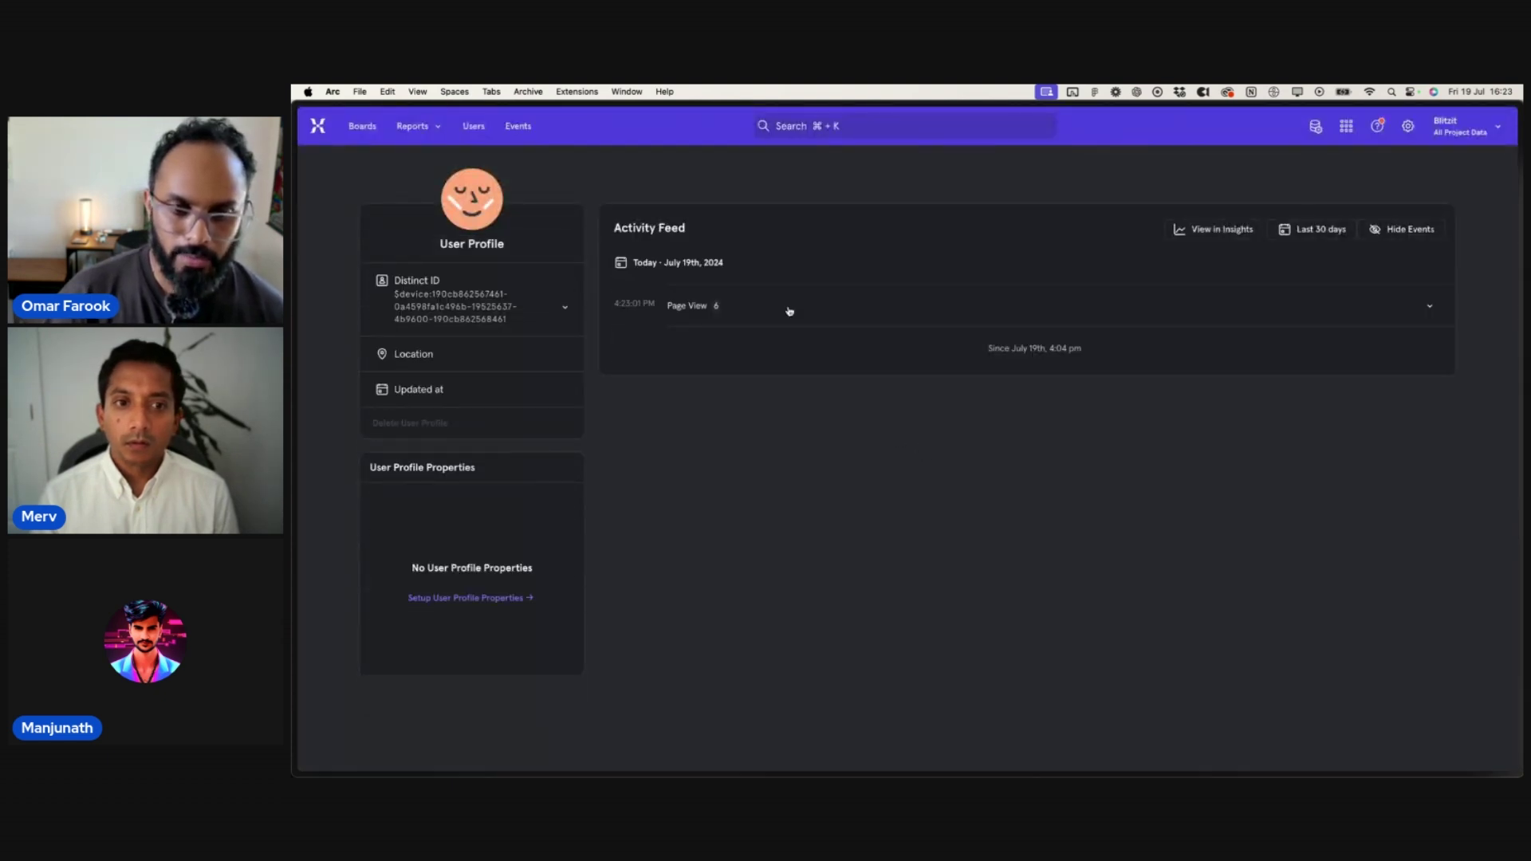
{"action": "left_click", "coordinate": [789, 311]}
{"action": "left_click", "coordinate": [787, 359]}
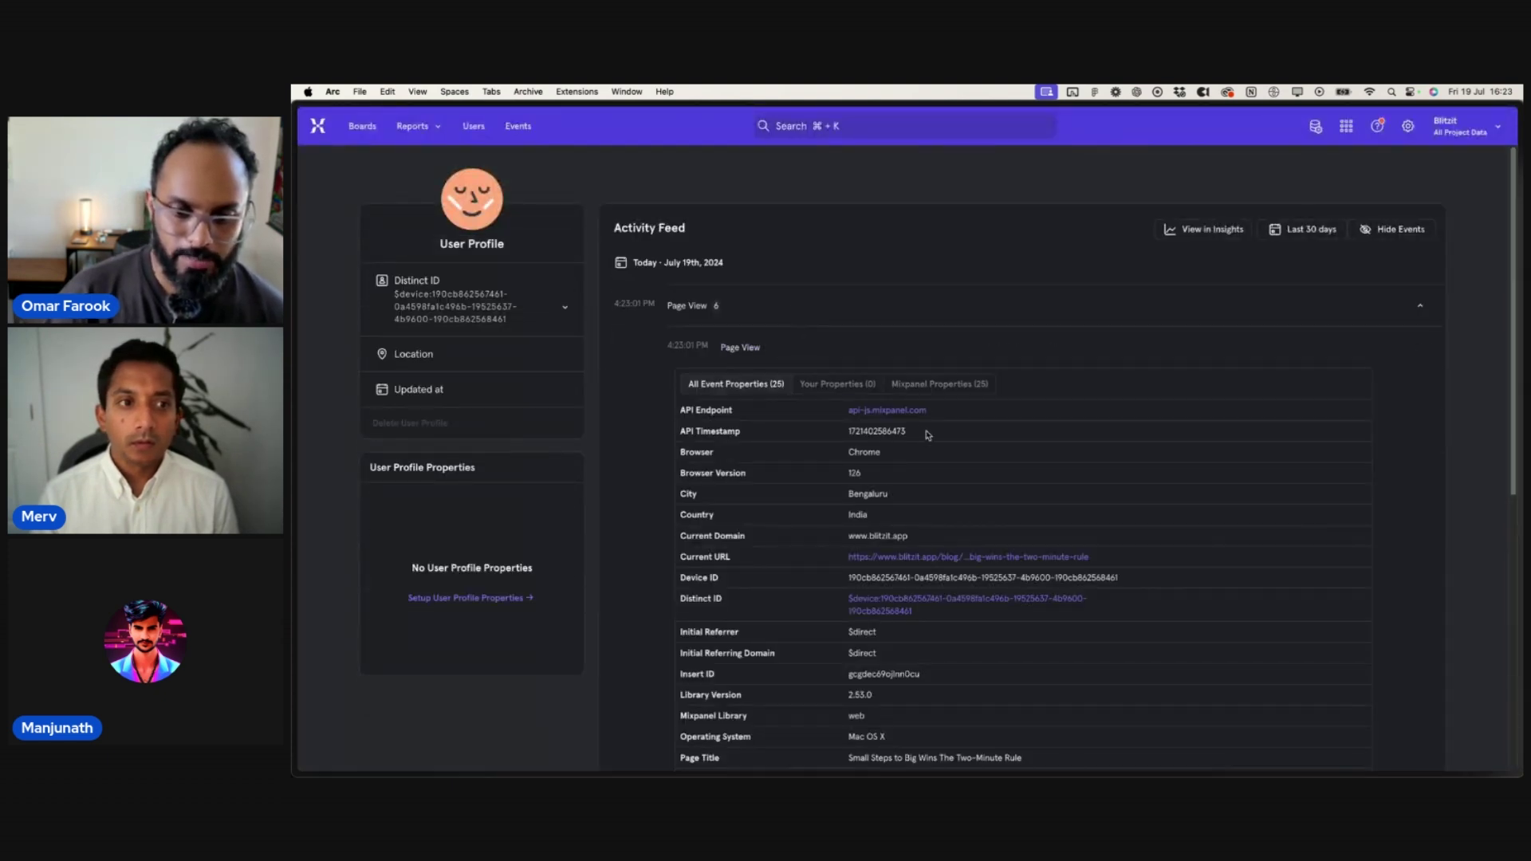
- Reopen the profile from Events, expand Page View 6 and show the 4:23:01 PM event's properties
{"action": "mouse_move", "coordinate": [294, 146]}
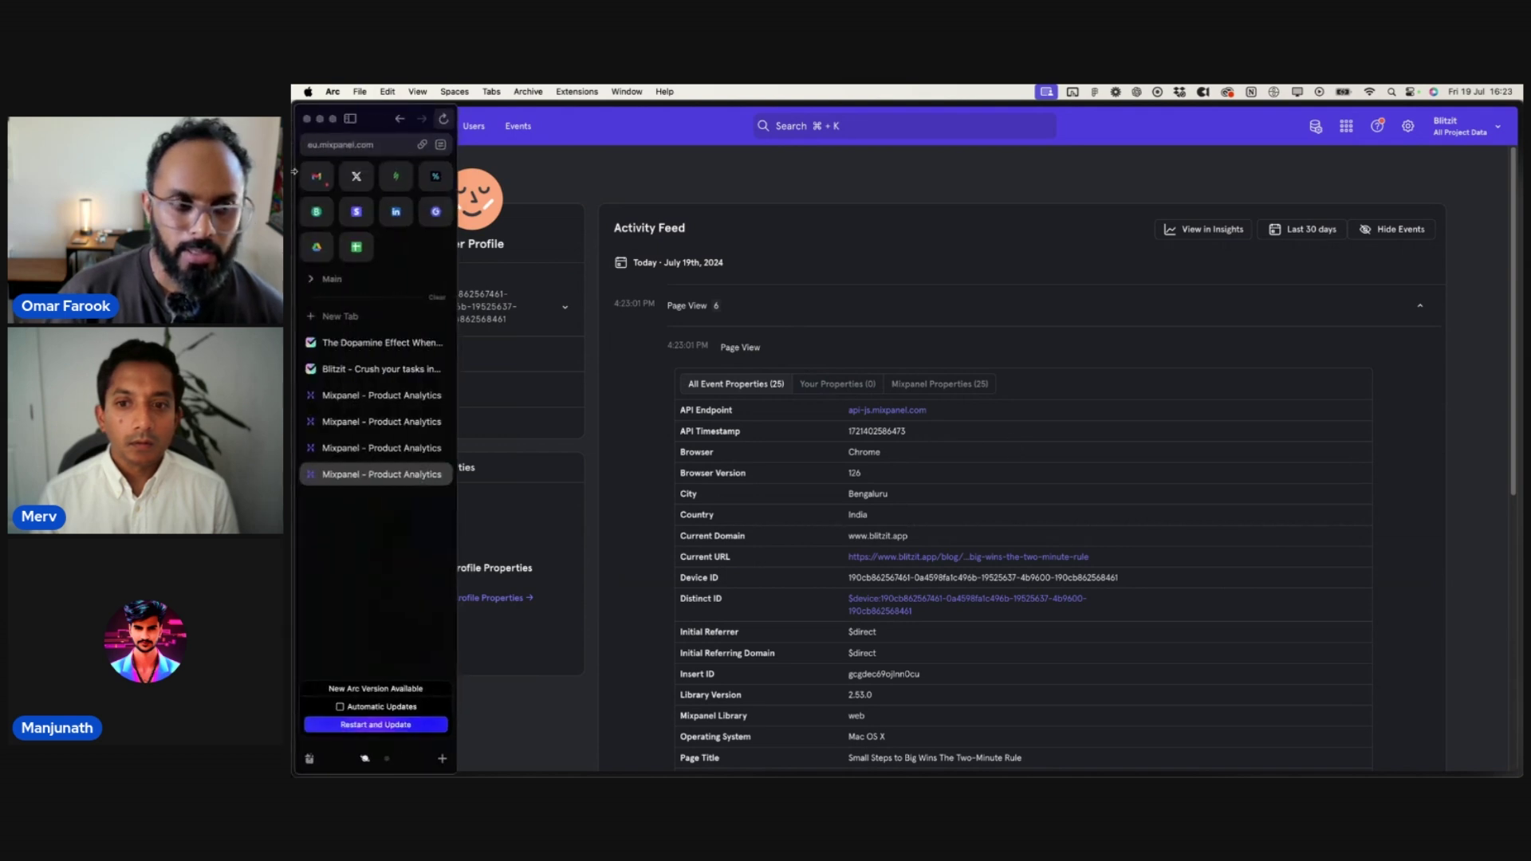
{"action": "left_click", "coordinate": [401, 119]}
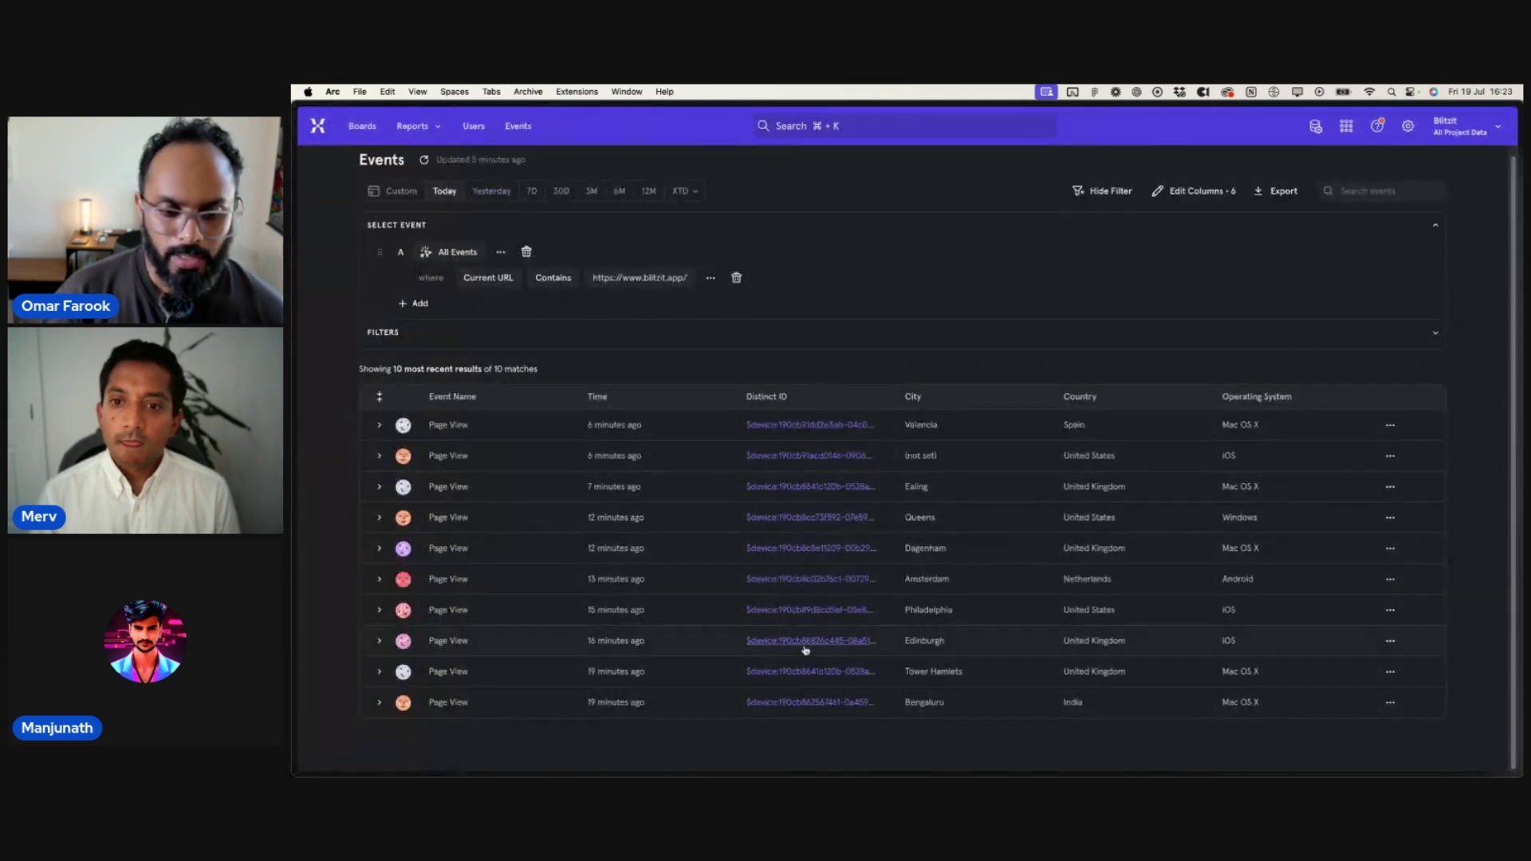
{"action": "left_click", "coordinate": [800, 705]}
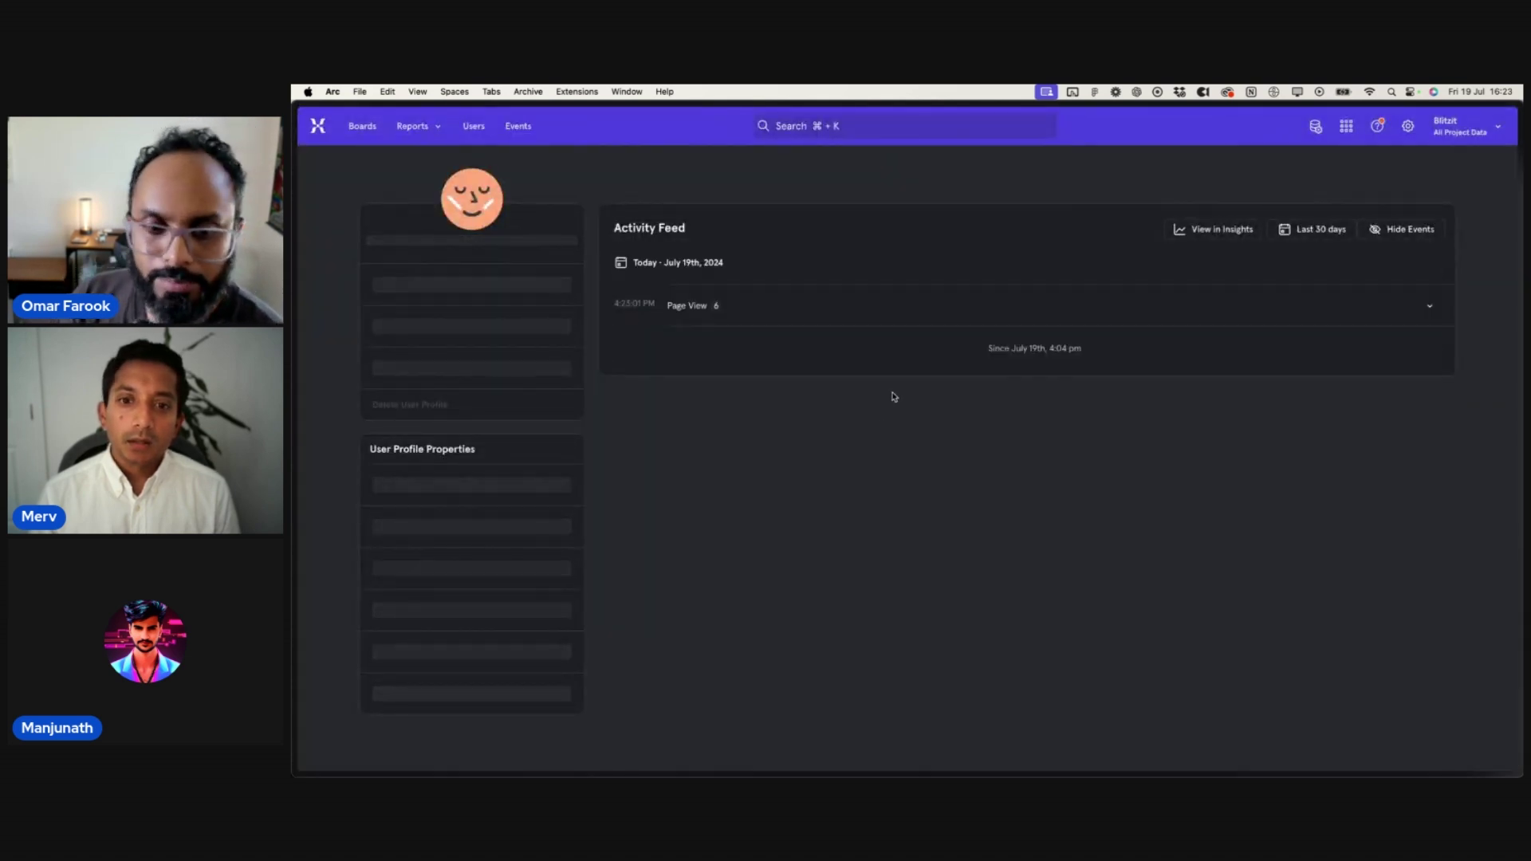
{"action": "left_click", "coordinate": [731, 311]}
{"action": "left_click", "coordinate": [737, 391]}
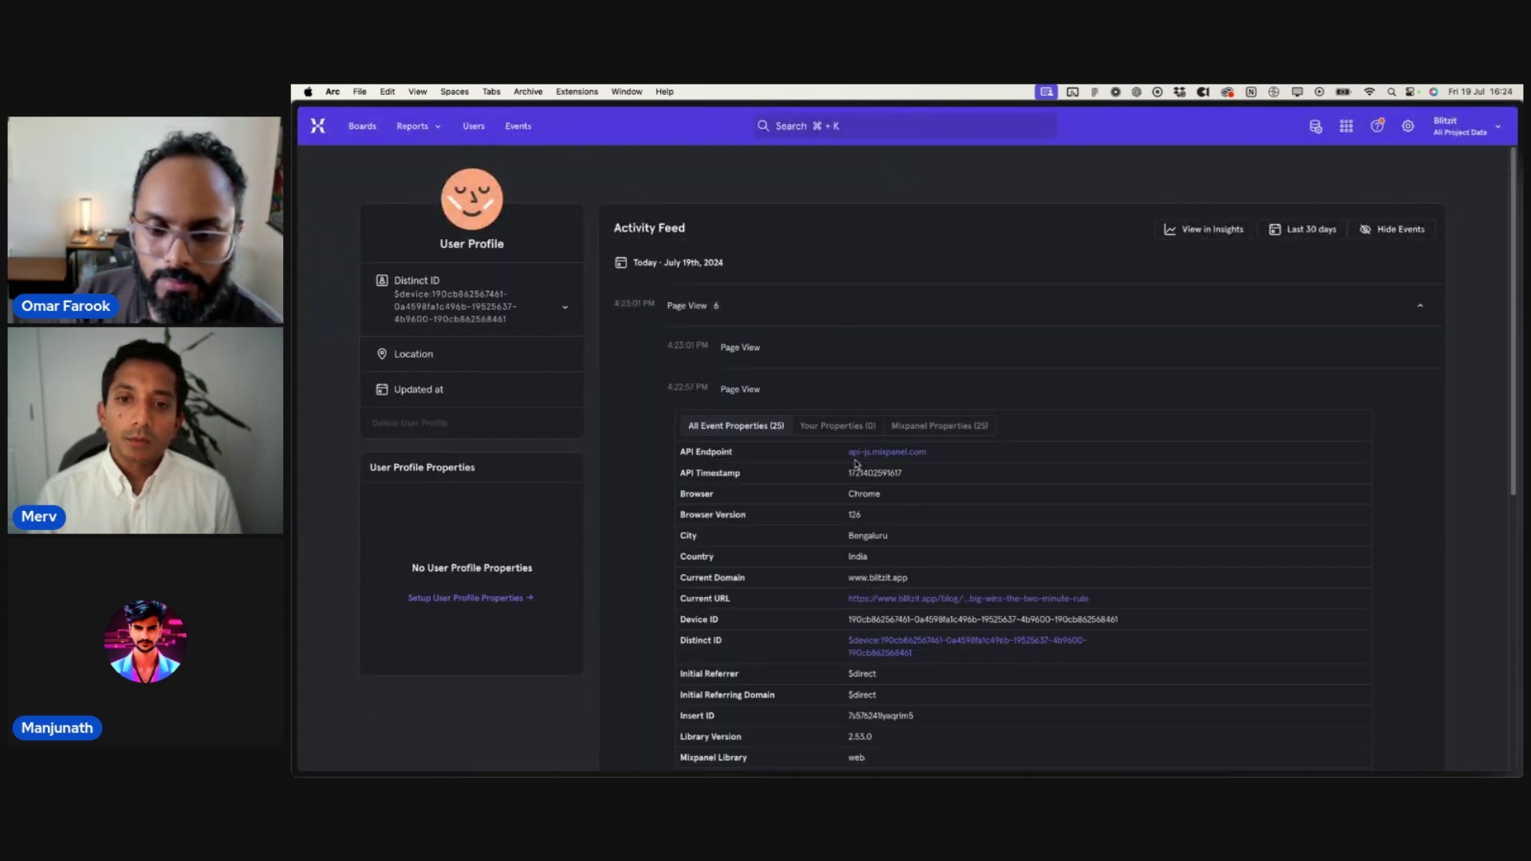
{"action": "left_click", "coordinate": [741, 347]}
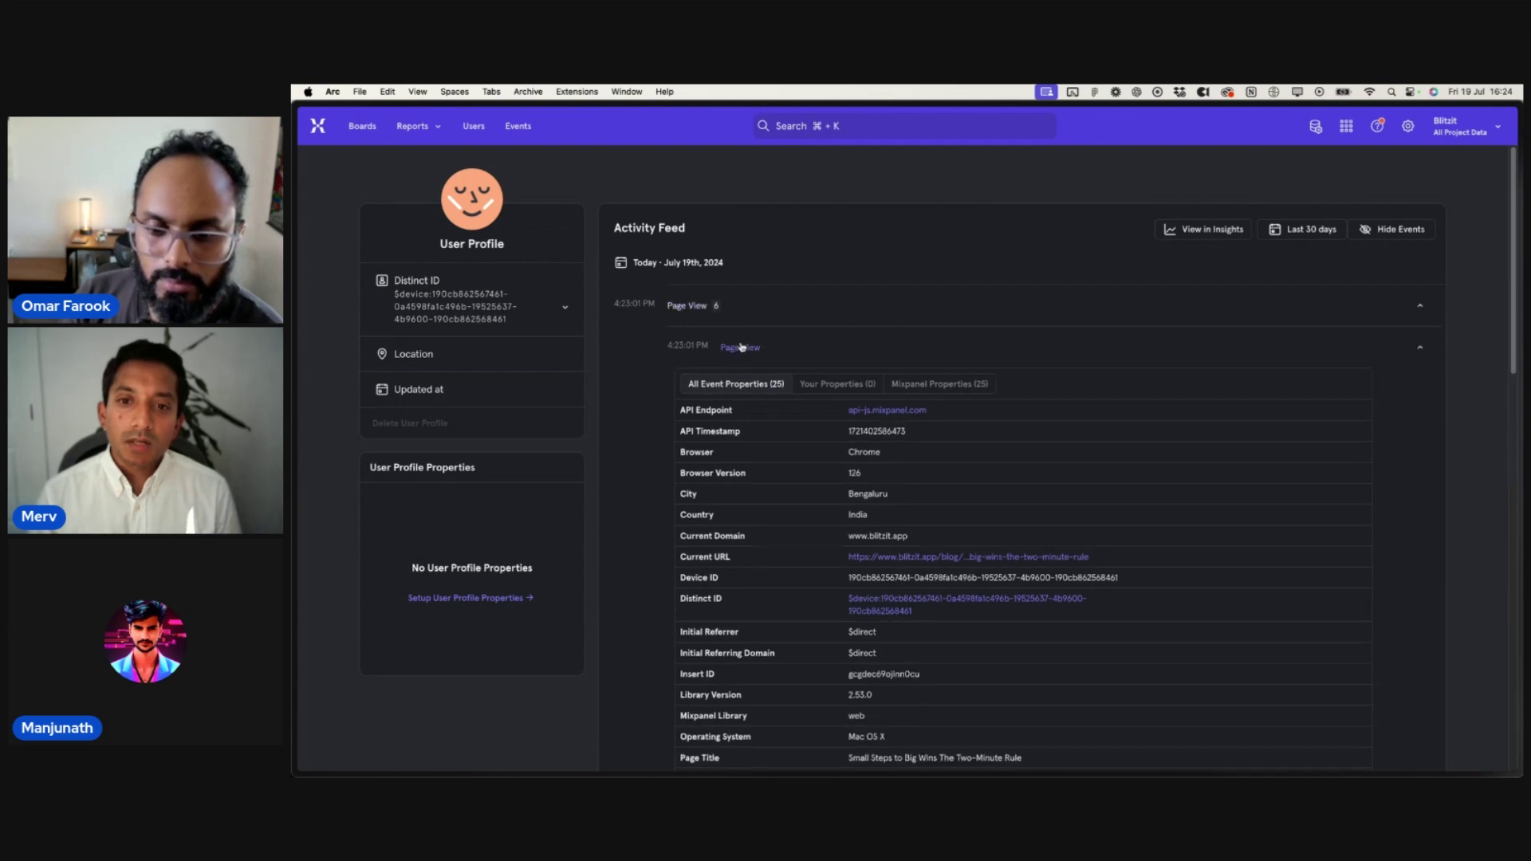
- Expand and collapse the 4:22:57 PM page view details, then re-expand the Page View 6 group
{"action": "scroll", "coordinate": [747, 365], "scroll_direction": "down", "scroll_amount": 10}
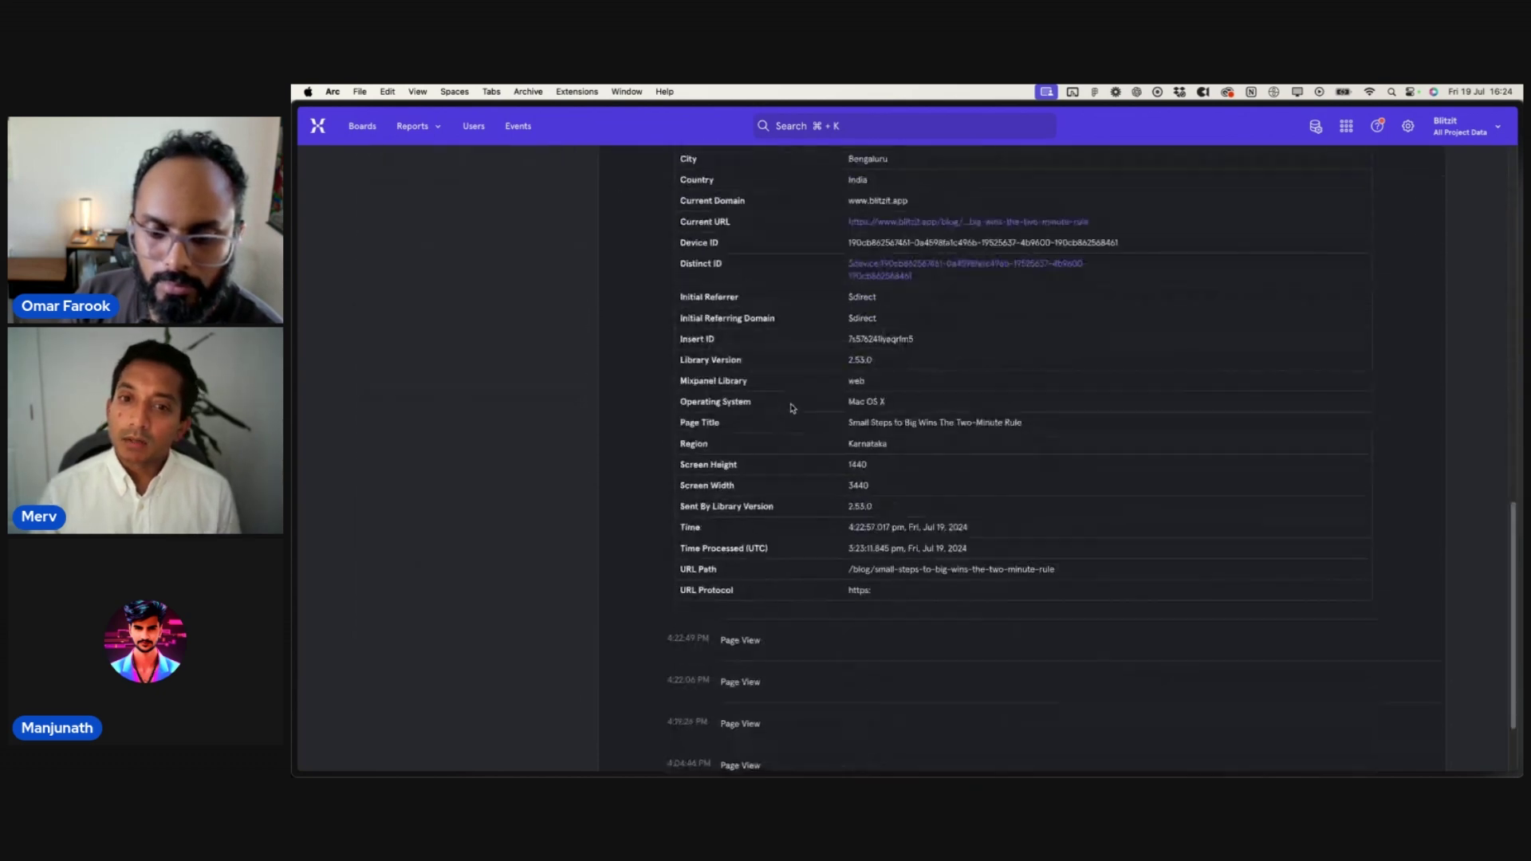
{"action": "left_click", "coordinate": [739, 452]}
{"action": "left_click", "coordinate": [1327, 448]}
{"action": "scroll", "coordinate": [1324, 451], "scroll_direction": "up", "scroll_amount": 6}
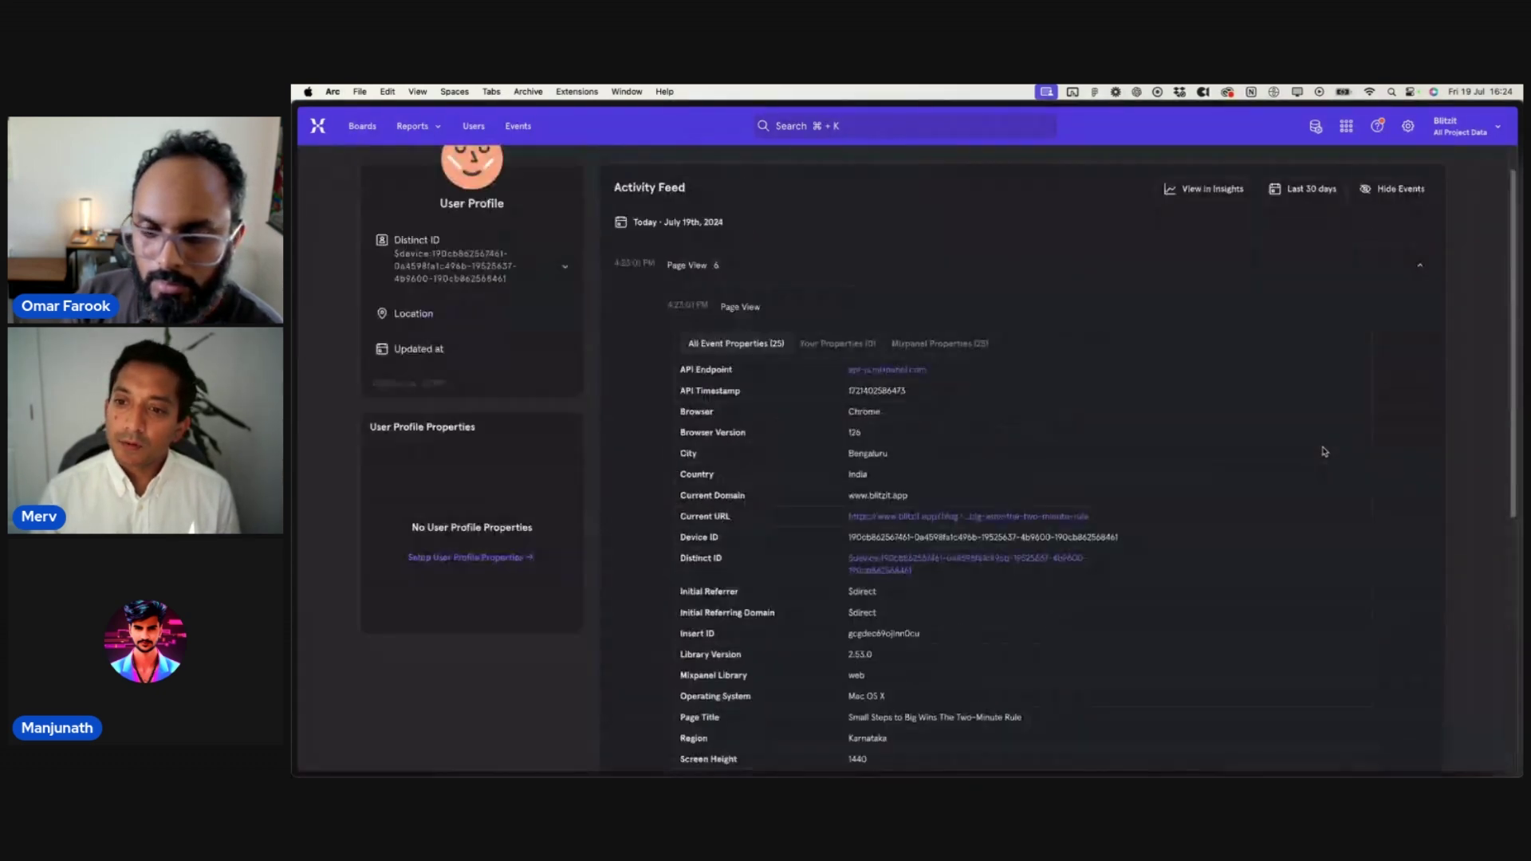
{"action": "left_click", "coordinate": [1409, 276]}
{"action": "left_click", "coordinate": [787, 316]}
- Show the properties of the earlier 4:22:49 PM and 4:22:06 PM page views
{"action": "scroll", "coordinate": [793, 375], "scroll_direction": "down", "scroll_amount": 10}
{"action": "left_click", "coordinate": [753, 597]}
{"action": "scroll", "coordinate": [798, 575], "scroll_direction": "down", "scroll_amount": 3}
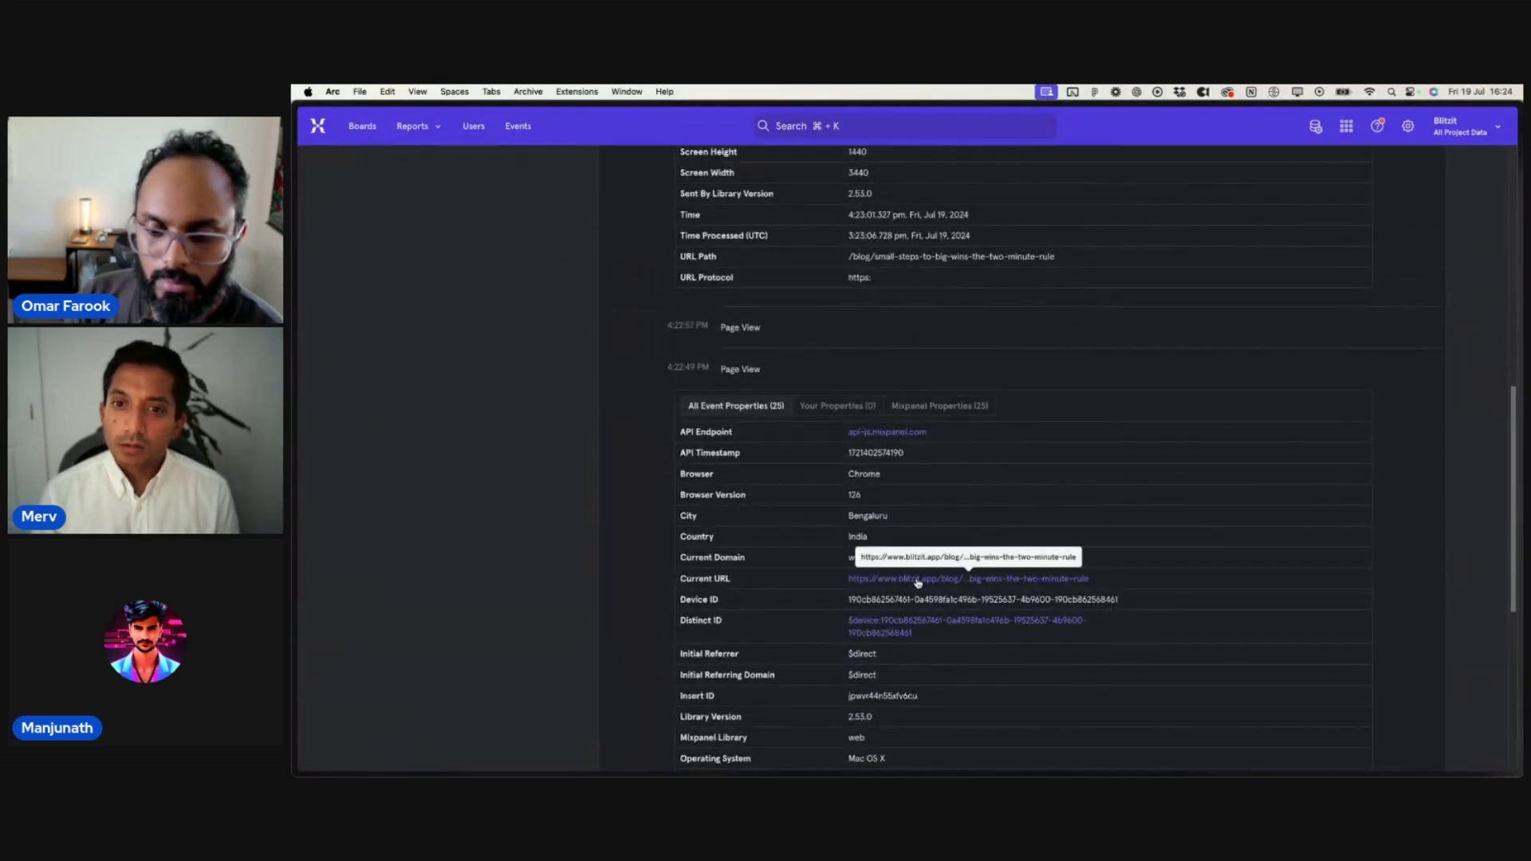
{"action": "scroll", "coordinate": [917, 575], "scroll_direction": "down", "scroll_amount": 6}
{"action": "left_click", "coordinate": [783, 571]}
{"action": "scroll", "coordinate": [929, 556], "scroll_direction": "down", "scroll_amount": 7}
{"action": "scroll", "coordinate": [929, 556], "scroll_direction": "up", "scroll_amount": 15}
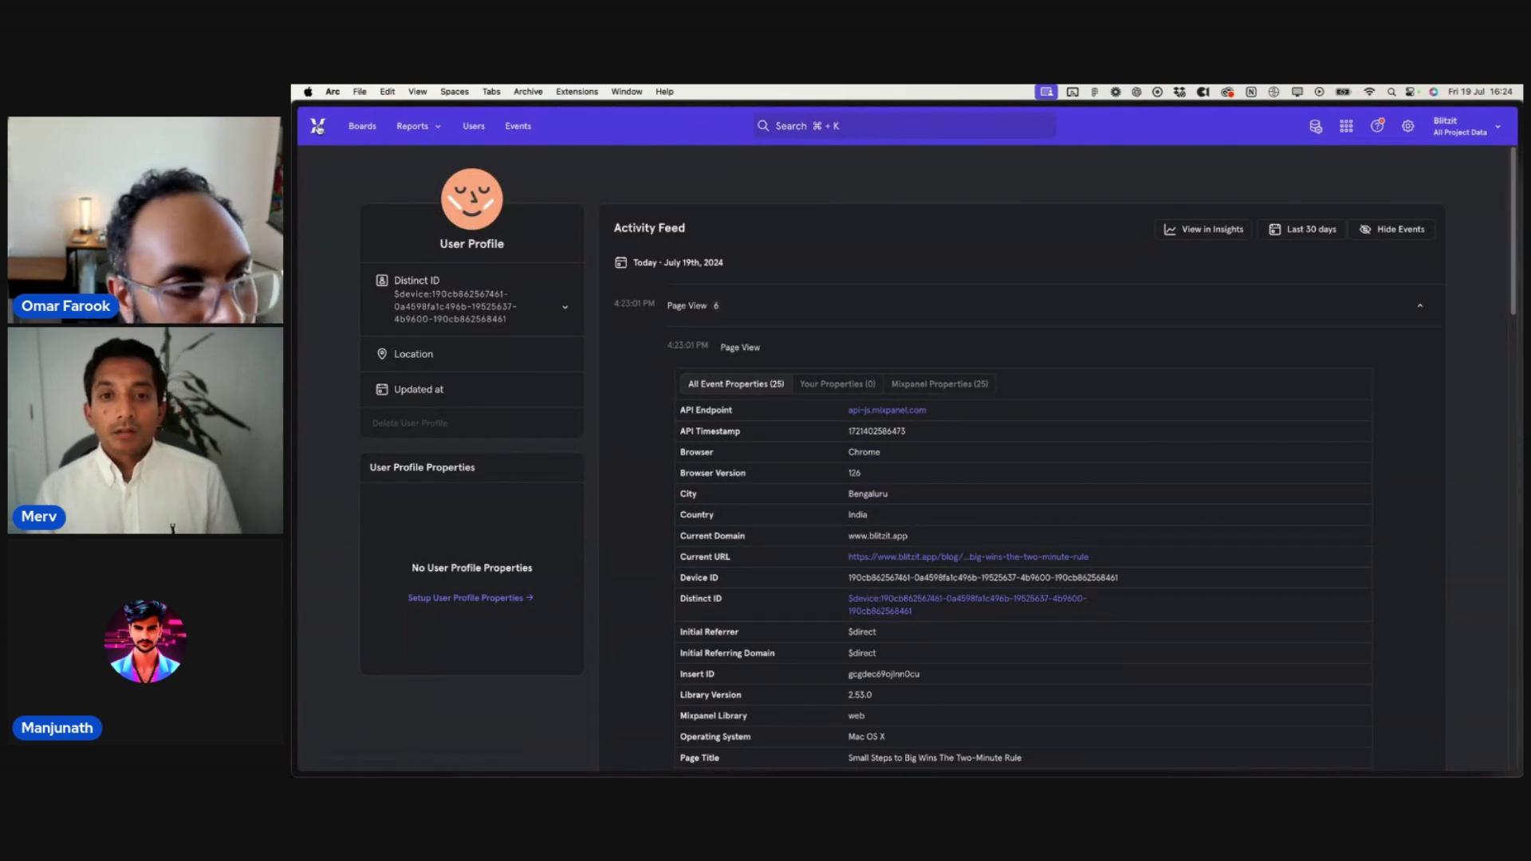
{"action": "left_click", "coordinate": [424, 127]}
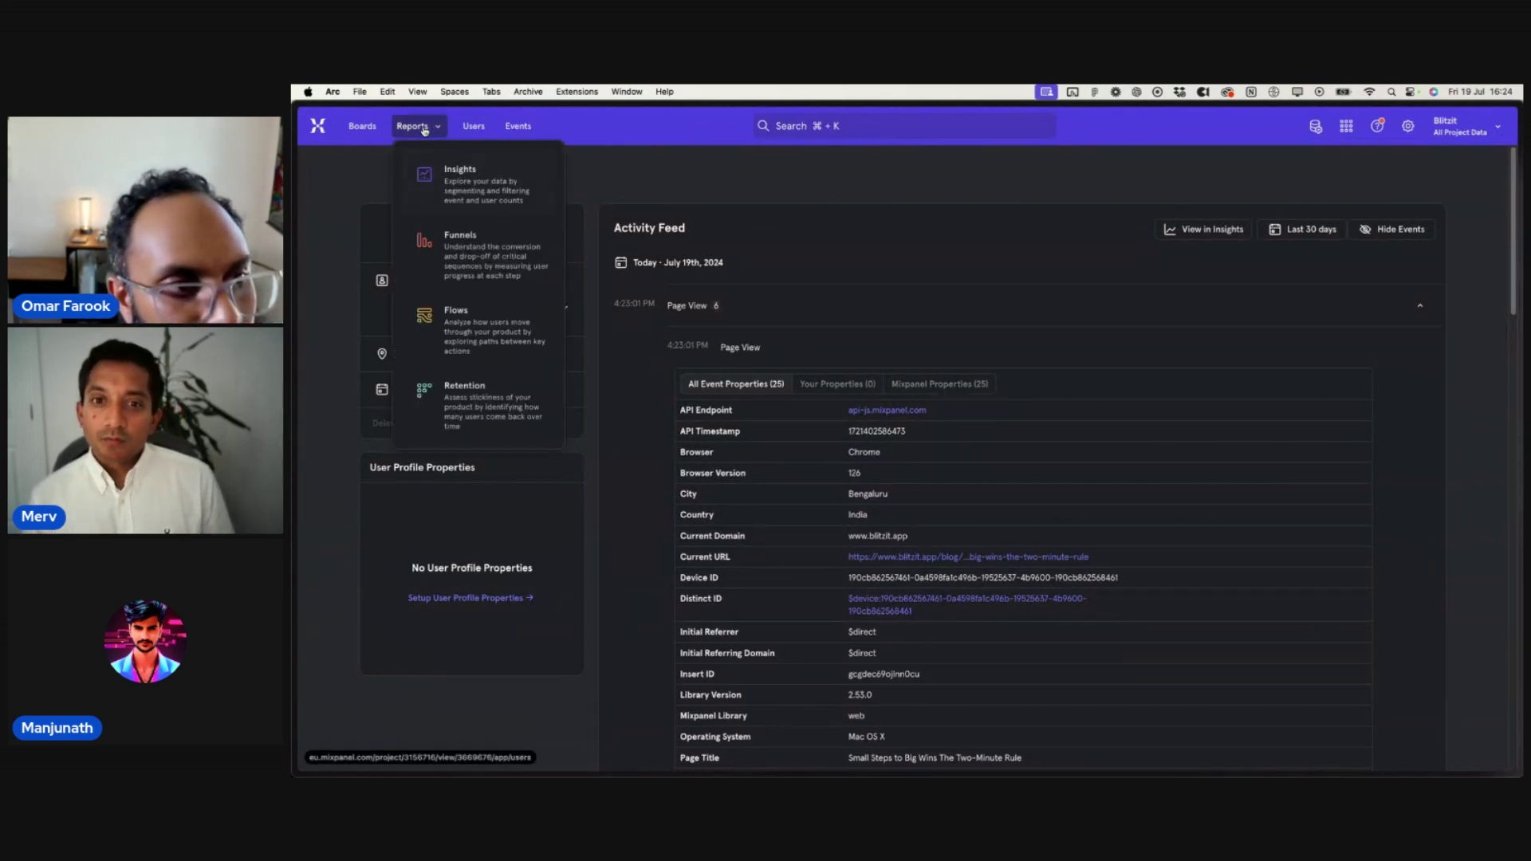
{"action": "left_click", "coordinate": [618, 158]}
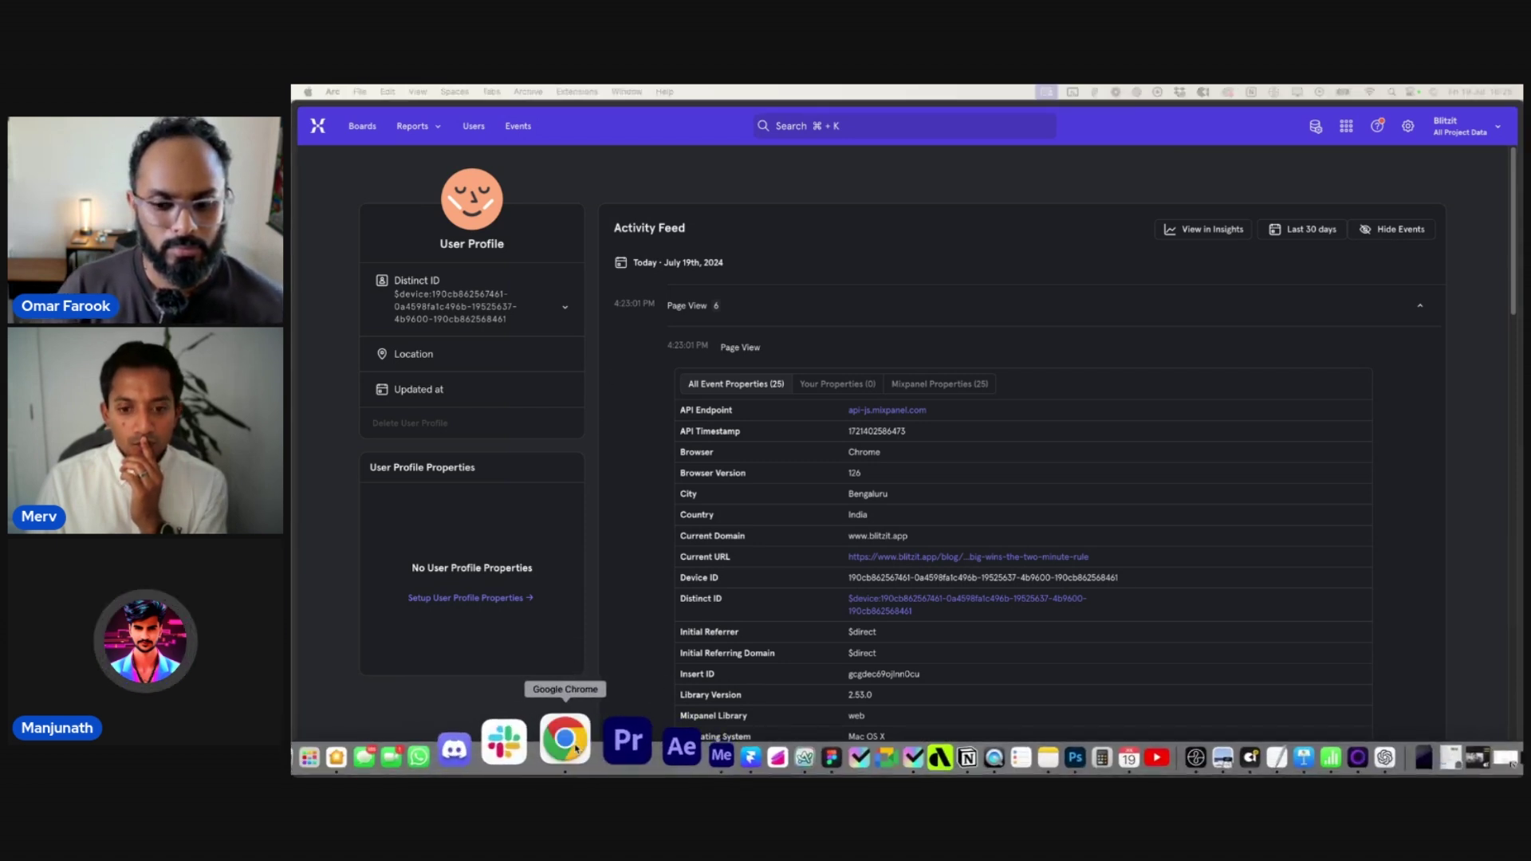
{"action": "right_click", "coordinate": [575, 750]}
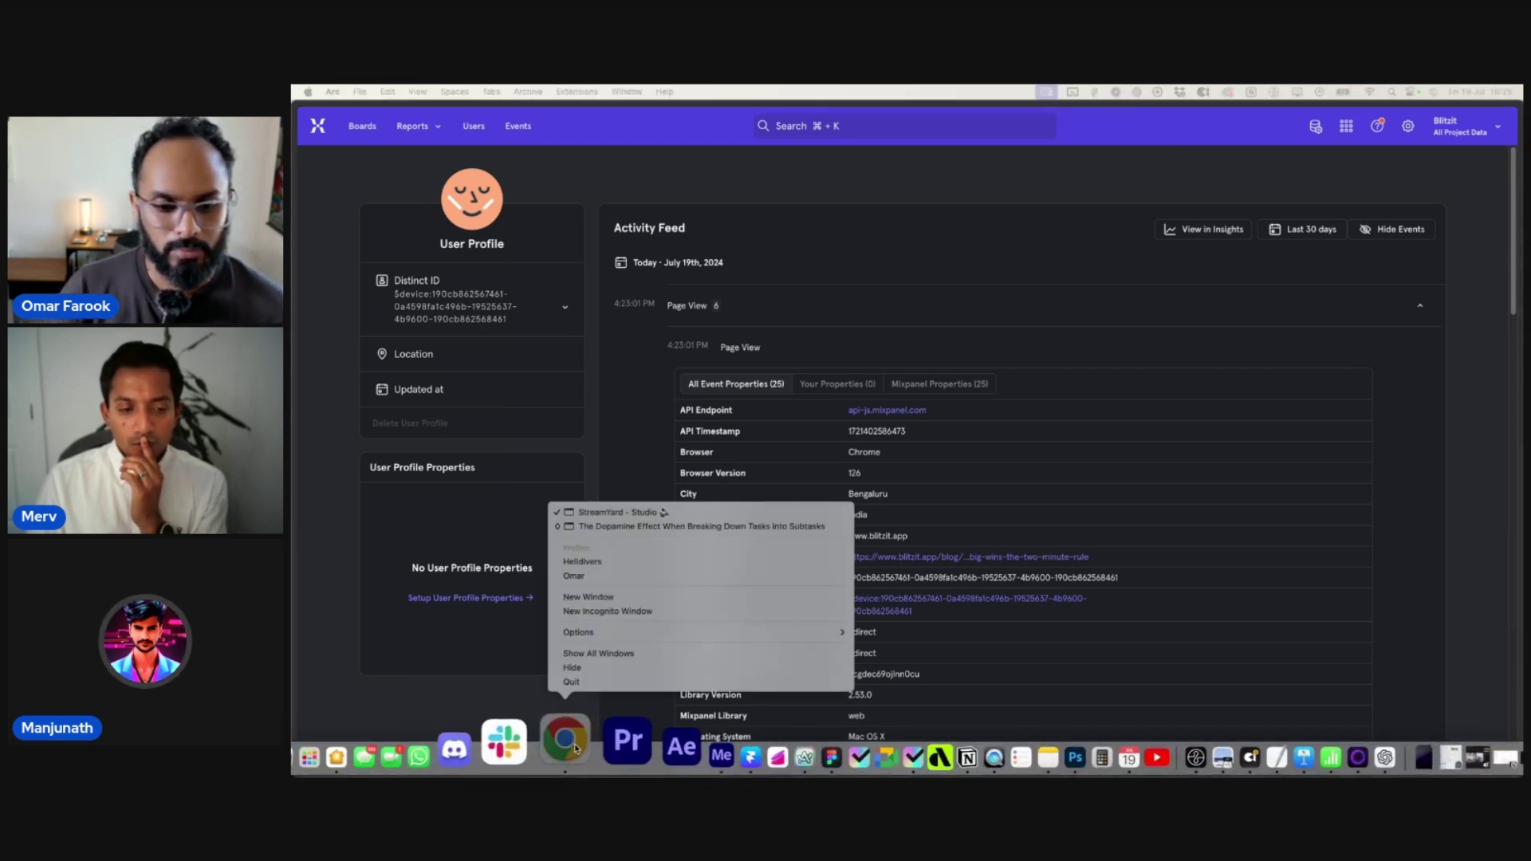
- In Chrome, go from the Dopamine post to the Blitzit blog and open the 10 Proven Time Management Strategies article
{"action": "left_click", "coordinate": [638, 527]}
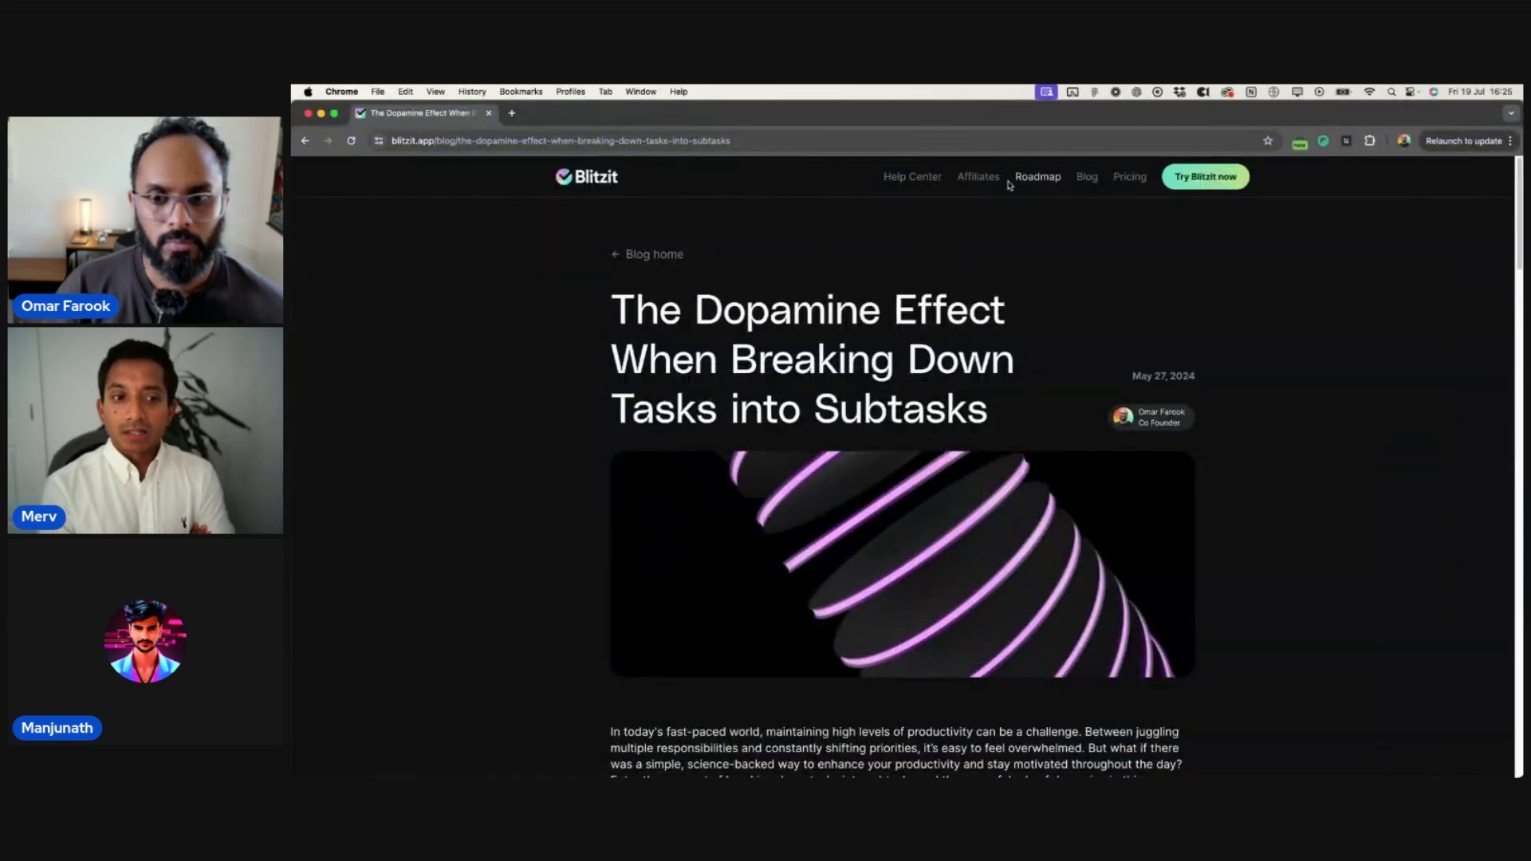
{"action": "left_click", "coordinate": [1086, 178]}
{"action": "scroll", "coordinate": [988, 476], "scroll_direction": "down", "scroll_amount": 12}
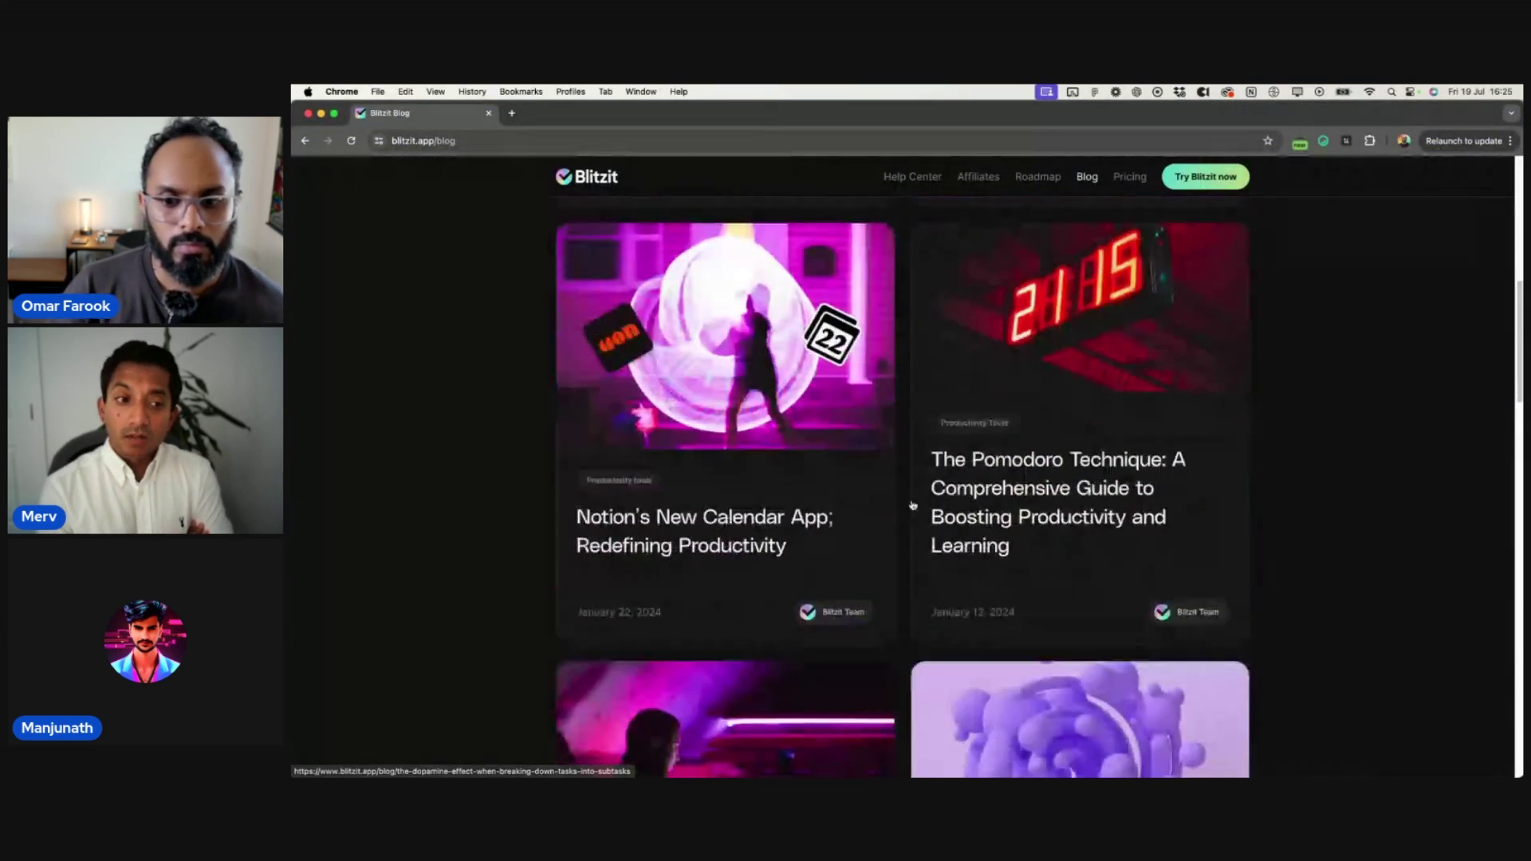
{"action": "scroll", "coordinate": [988, 476], "scroll_direction": "up", "scroll_amount": 2}
{"action": "left_click", "coordinate": [779, 547]}
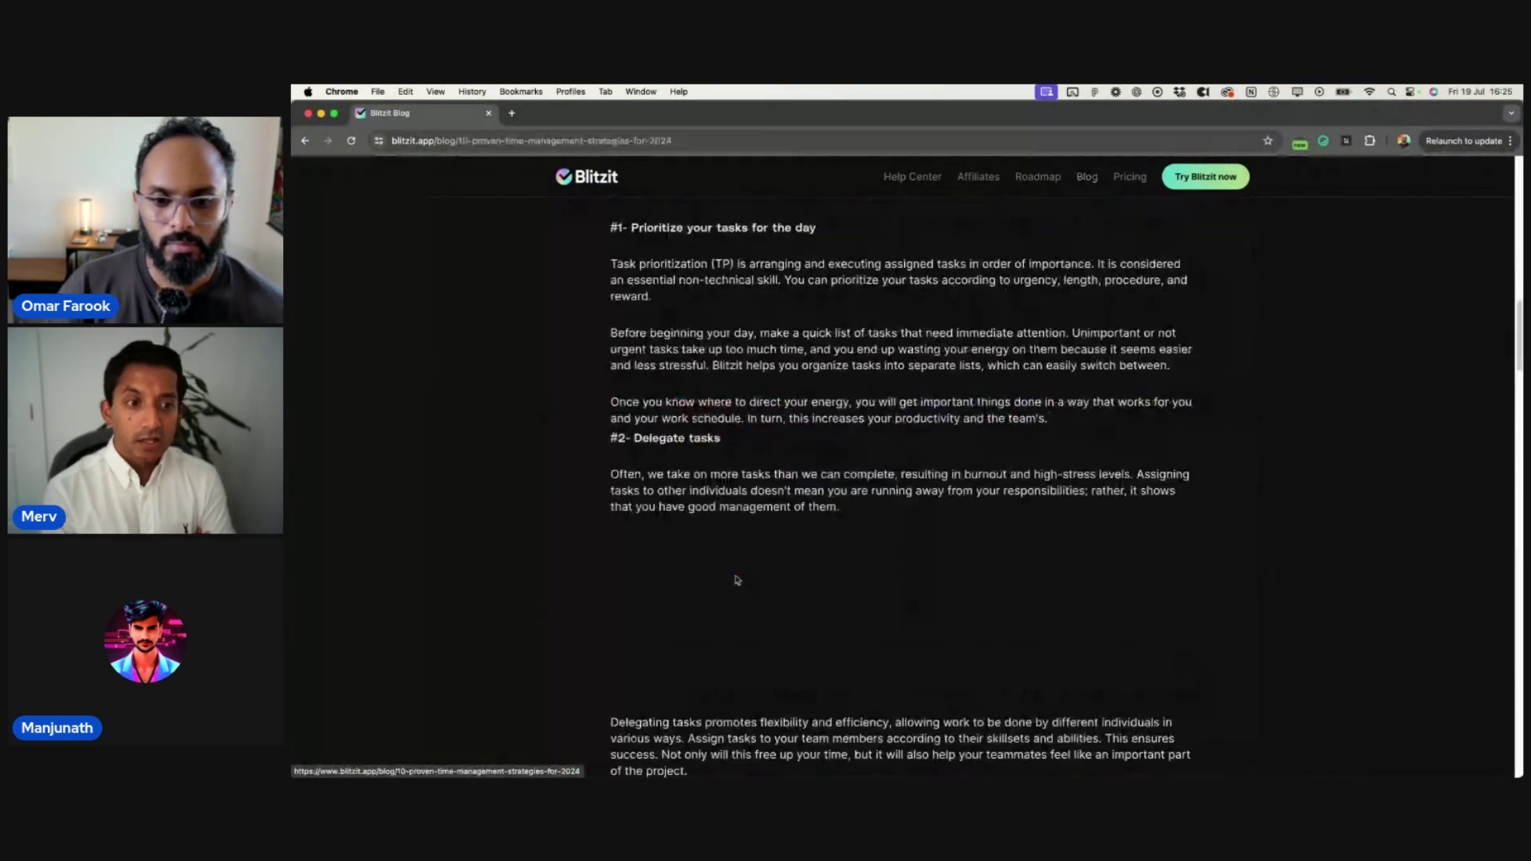
- Reload the time-management article to send a page view, then return to Mixpanel in Arc
{"action": "scroll", "coordinate": [878, 466], "scroll_direction": "down", "scroll_amount": 10}
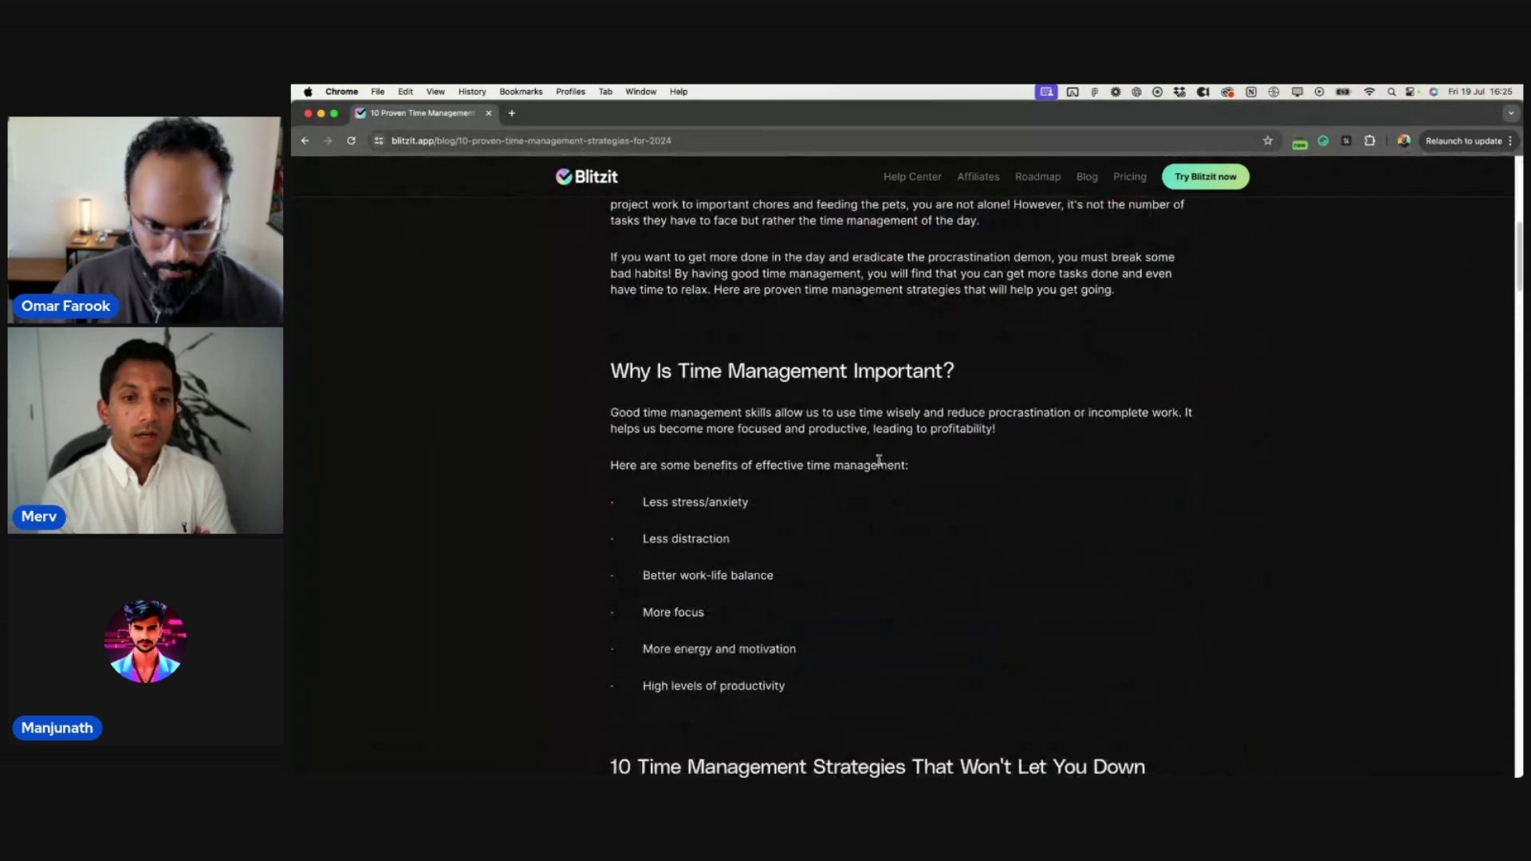
{"action": "scroll", "coordinate": [878, 463], "scroll_direction": "down", "scroll_amount": 12}
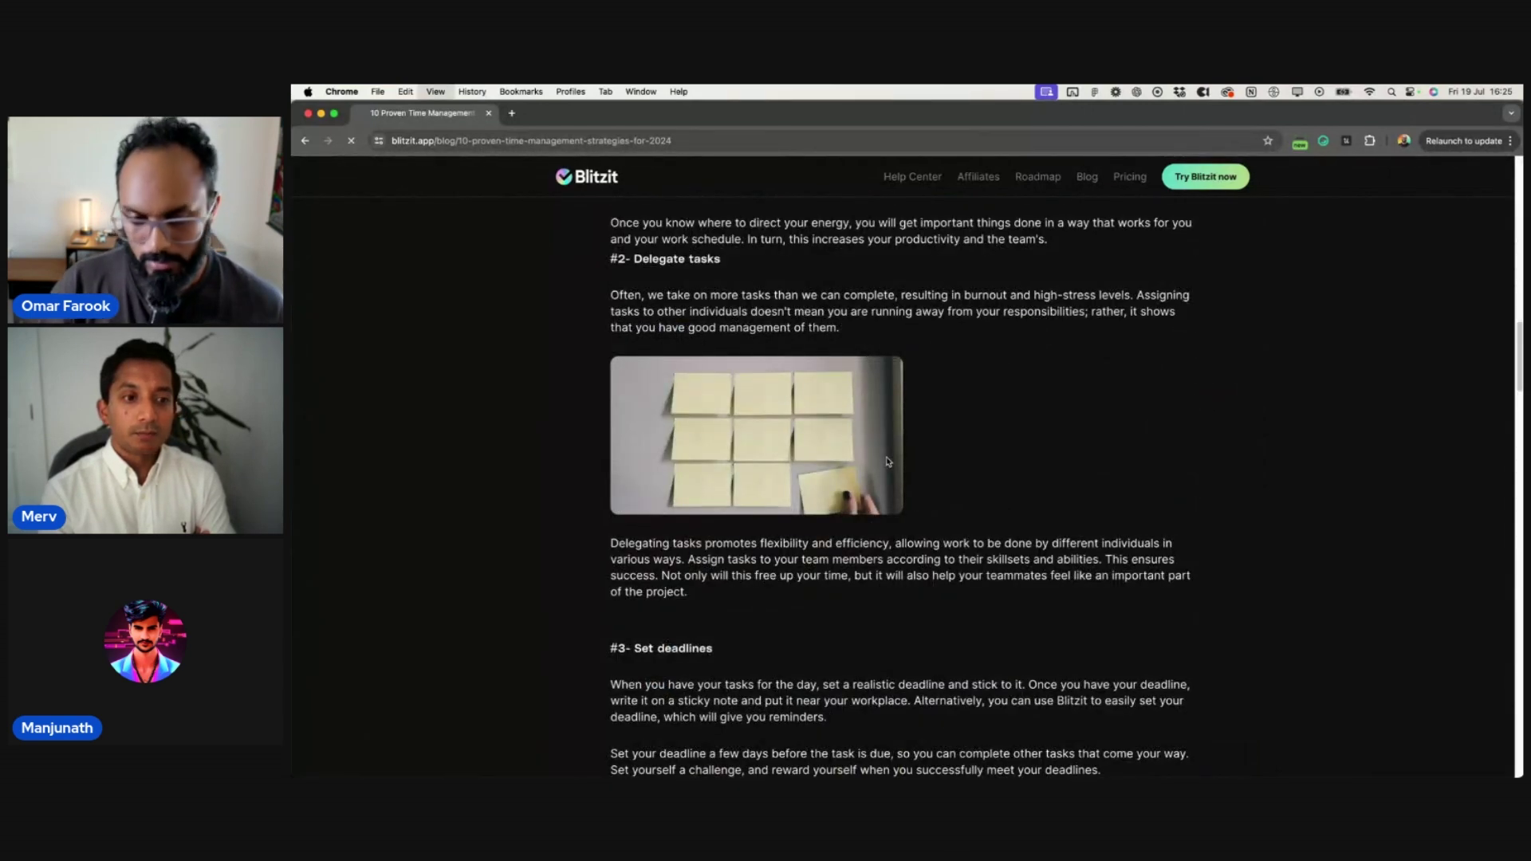
{"action": "left_click", "coordinate": [352, 143]}
{"action": "mouse_move", "coordinate": [459, 762]}
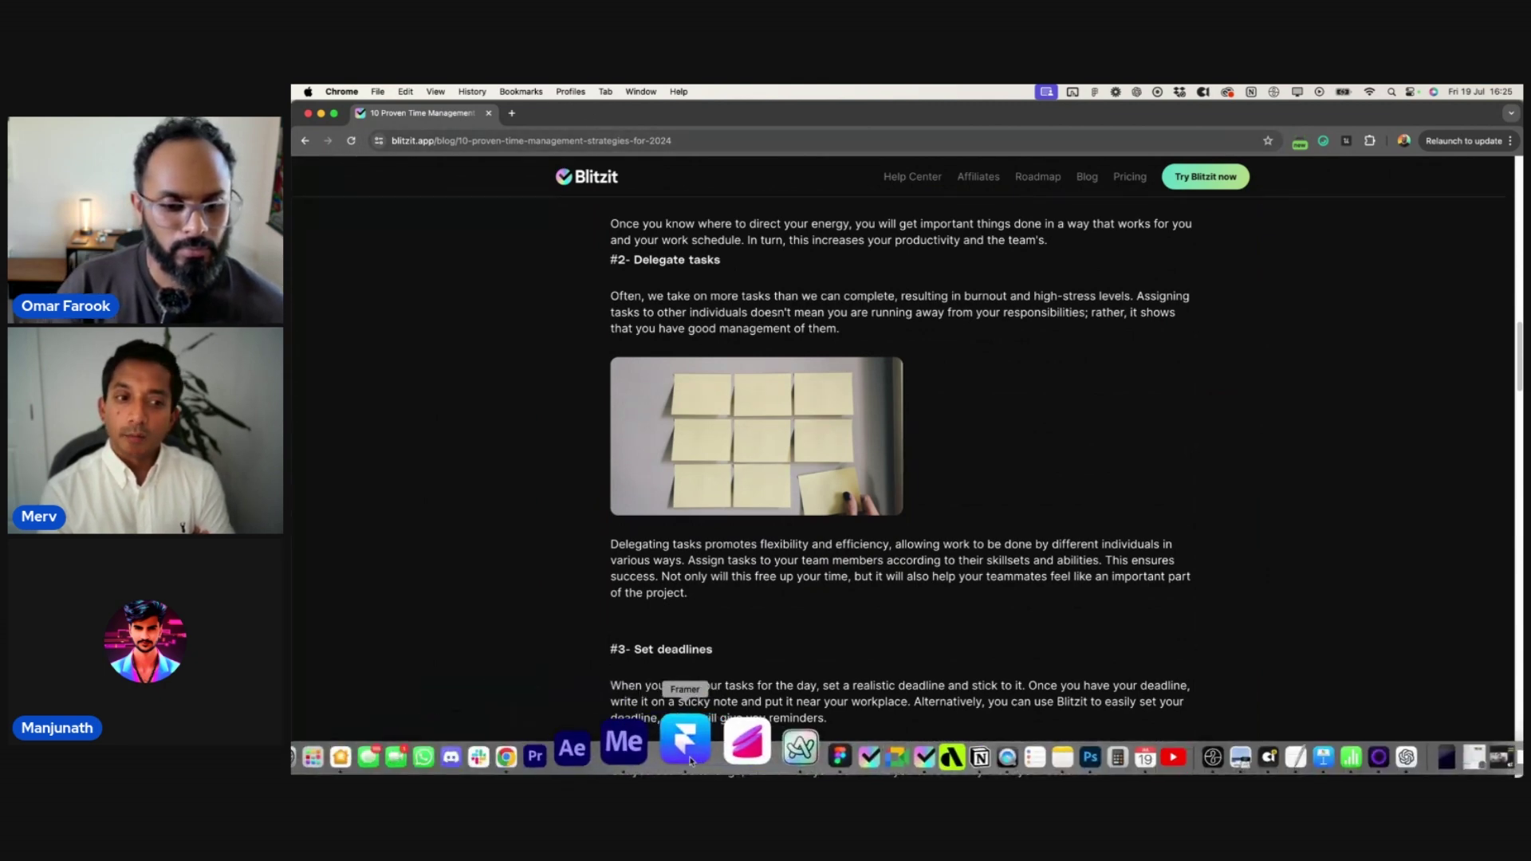
{"action": "left_click", "coordinate": [745, 745]}
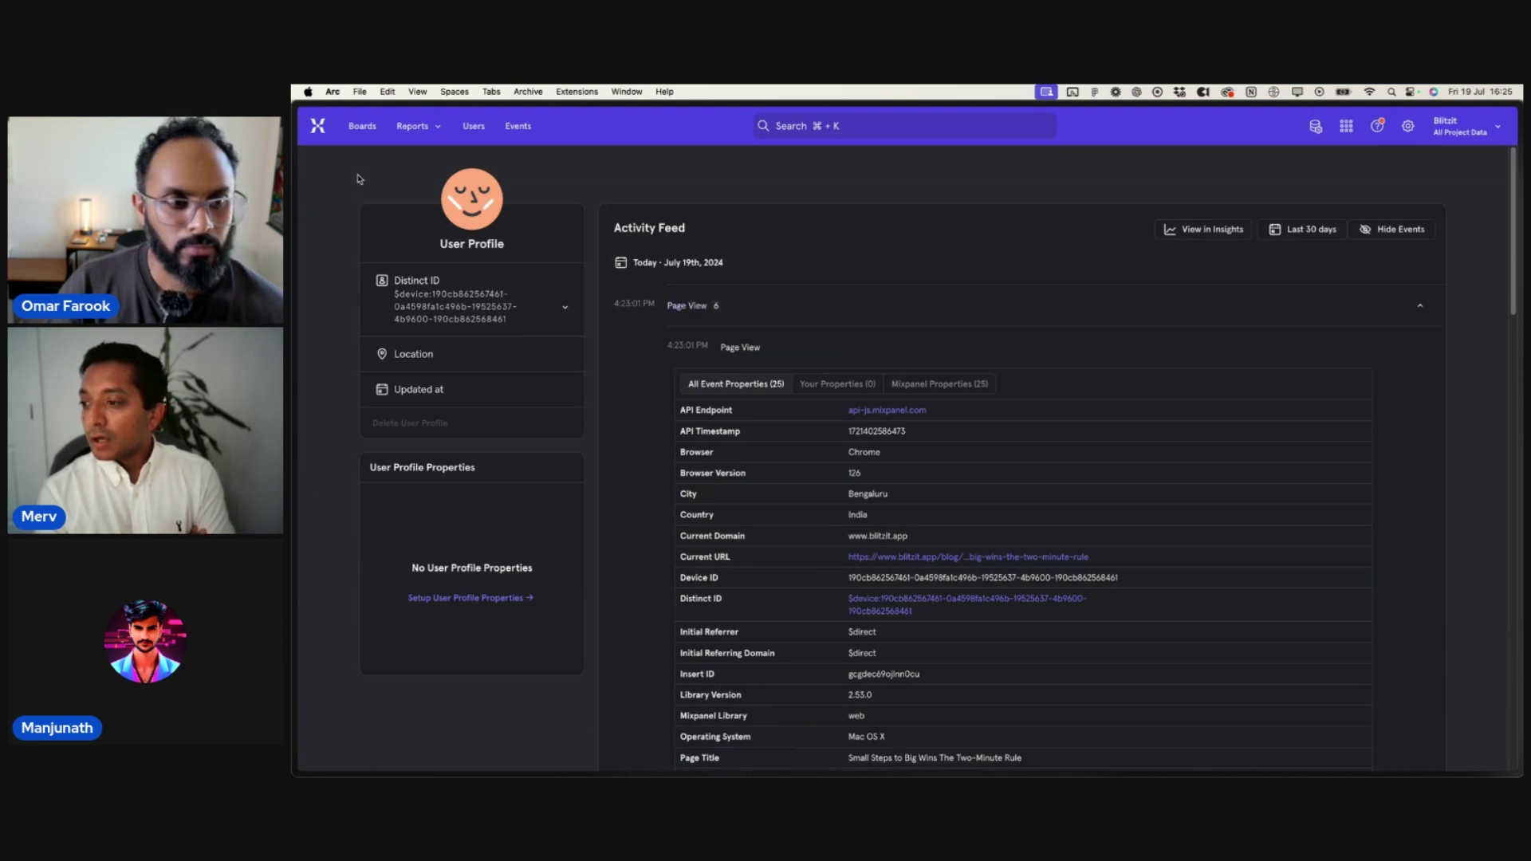
- Open the Dagenham visitor's profile from Events and show their 4:25:40 PM page view properties
{"action": "left_click", "coordinate": [518, 126]}
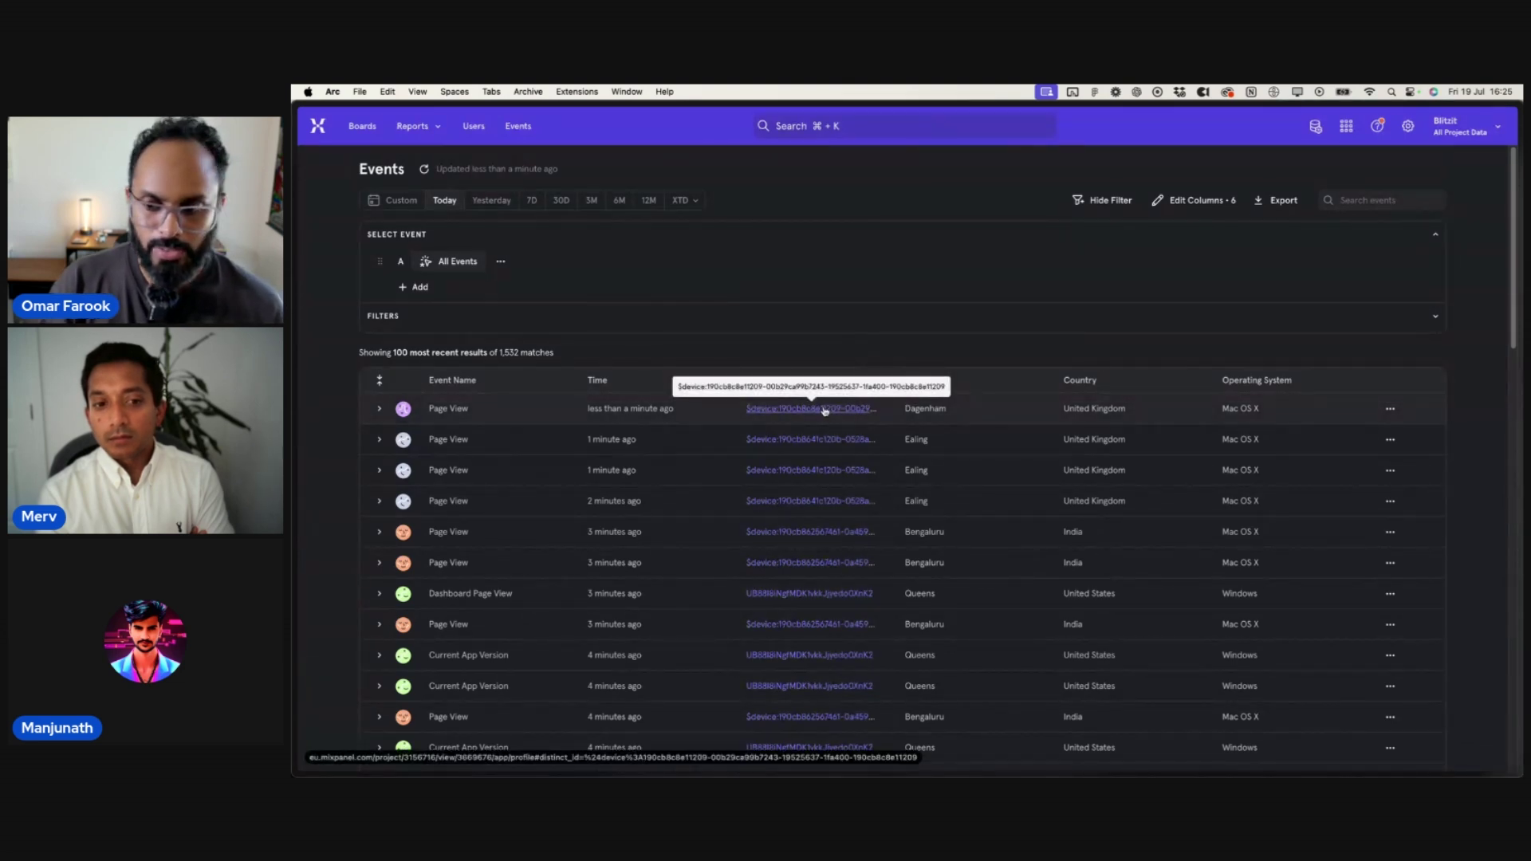
{"action": "left_click", "coordinate": [825, 411]}
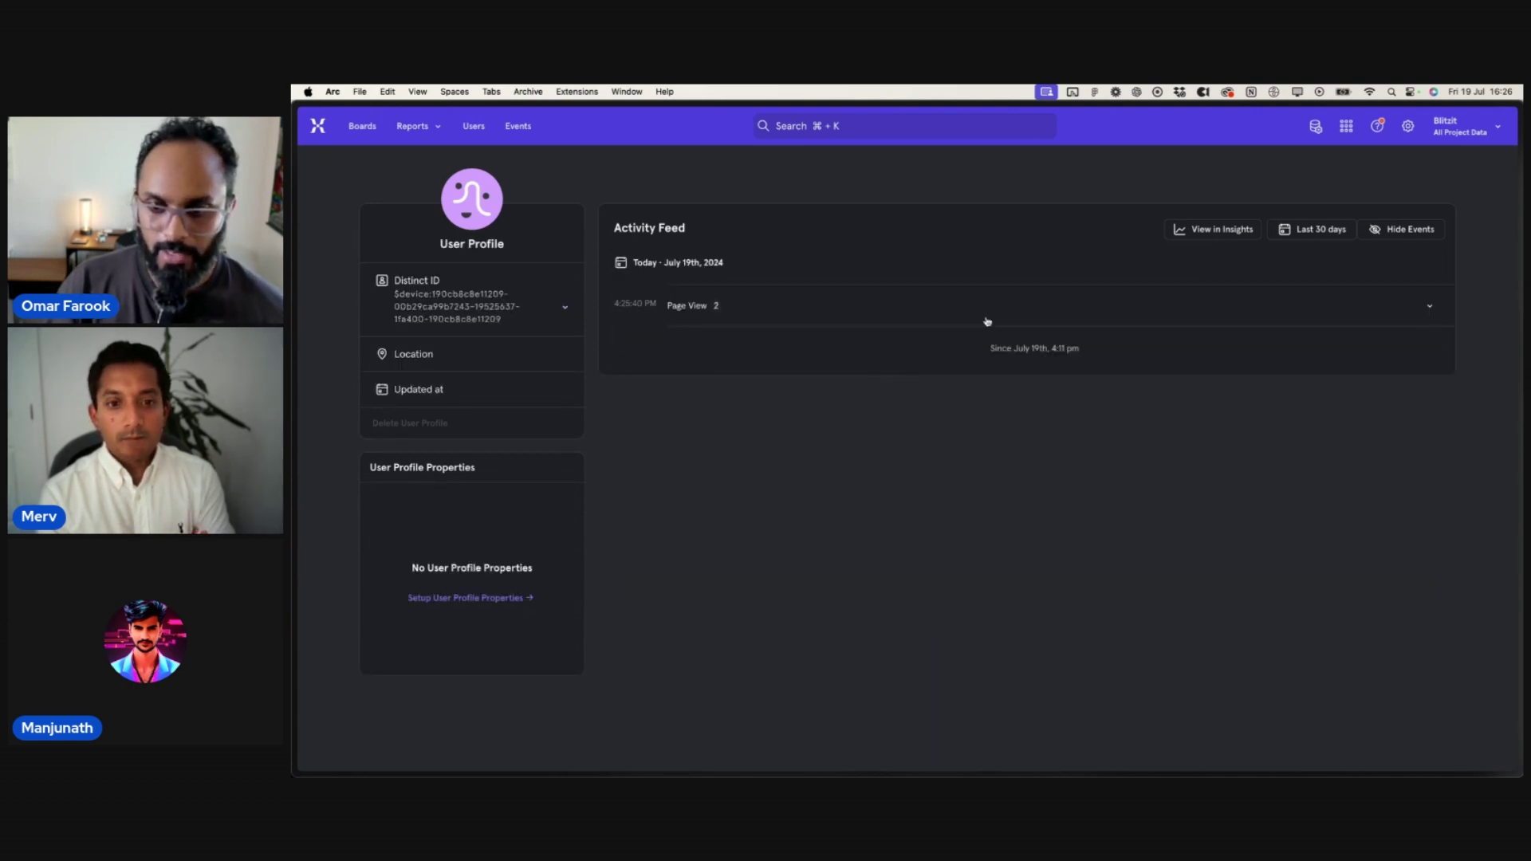
{"action": "left_click", "coordinate": [986, 321]}
{"action": "left_click", "coordinate": [806, 356]}
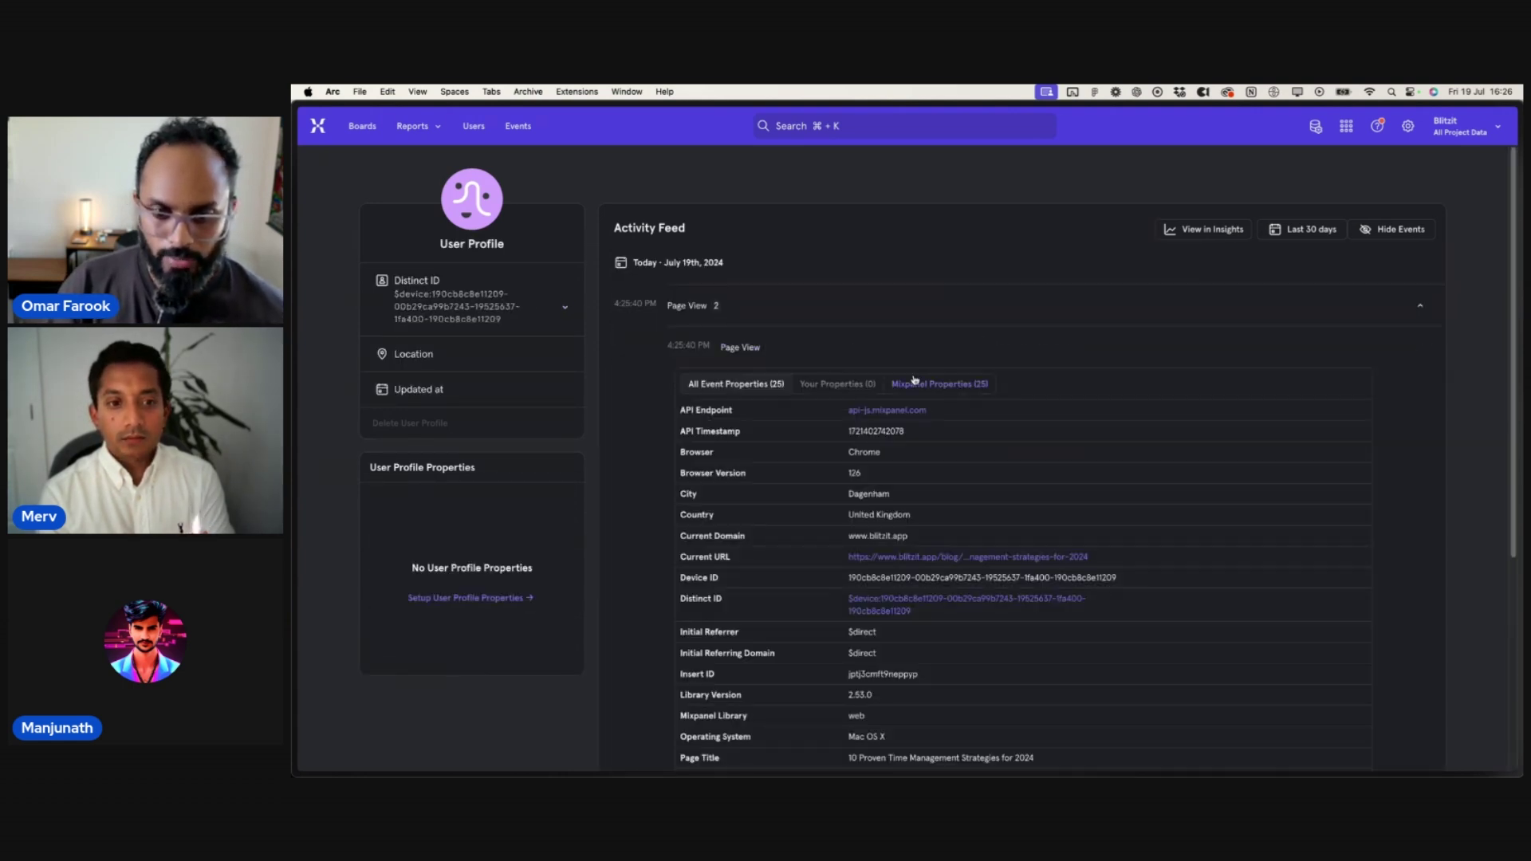
{"action": "scroll", "coordinate": [997, 415], "scroll_direction": "down", "scroll_amount": 3}
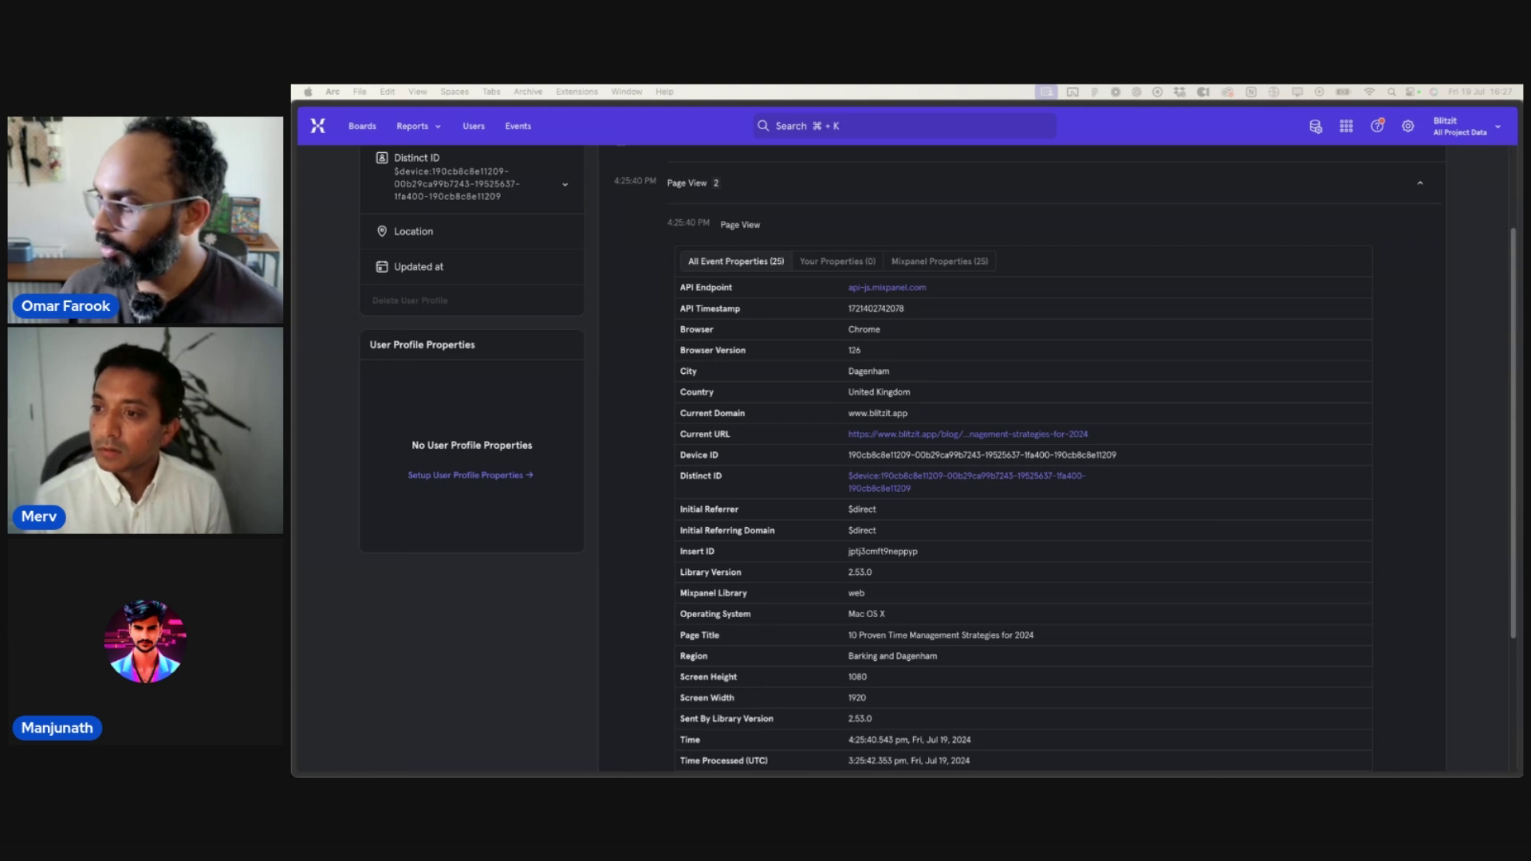
- In Framer's Custom Code settings, select the track_pageview value true in the mixpanel.init line
{"action": "mouse_move", "coordinate": [339, 758]}
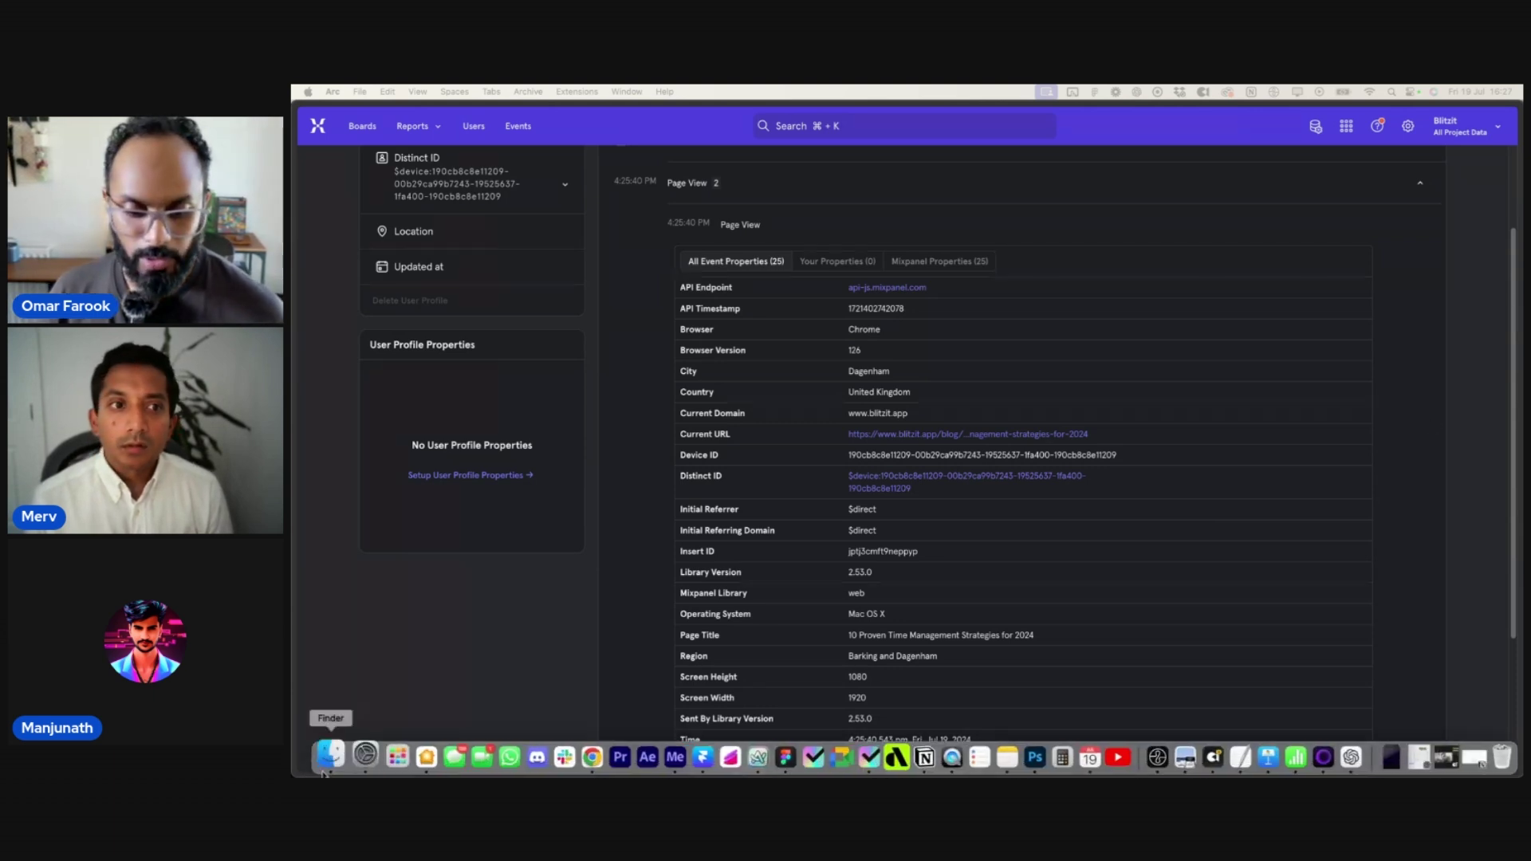
{"action": "left_click", "coordinate": [688, 749]}
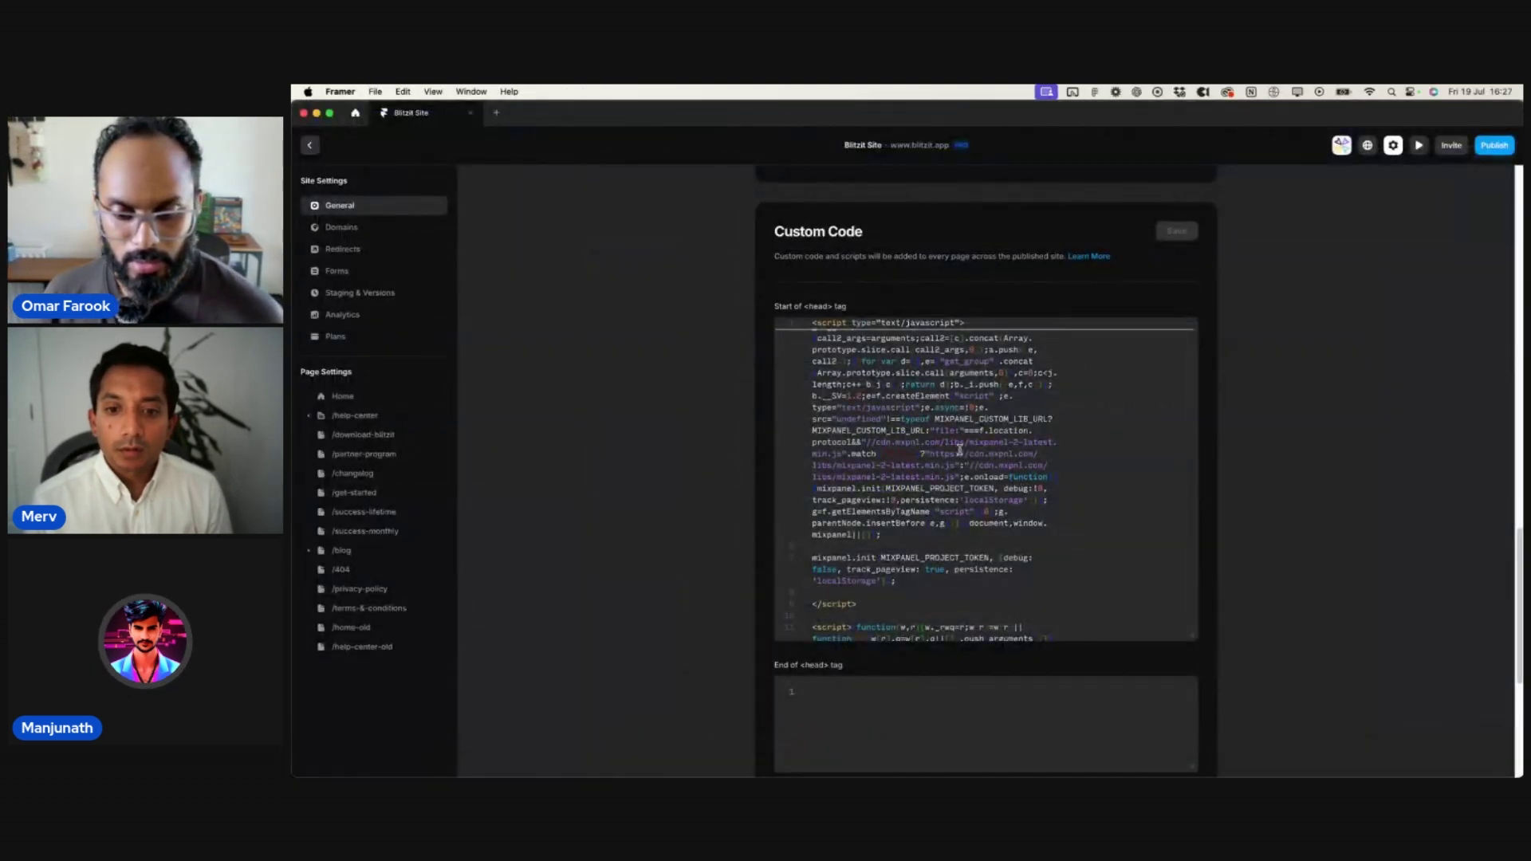
{"action": "scroll", "coordinate": [967, 451], "scroll_direction": "down", "scroll_amount": 3}
{"action": "scroll", "coordinate": [903, 526], "scroll_direction": "up", "scroll_amount": 2}
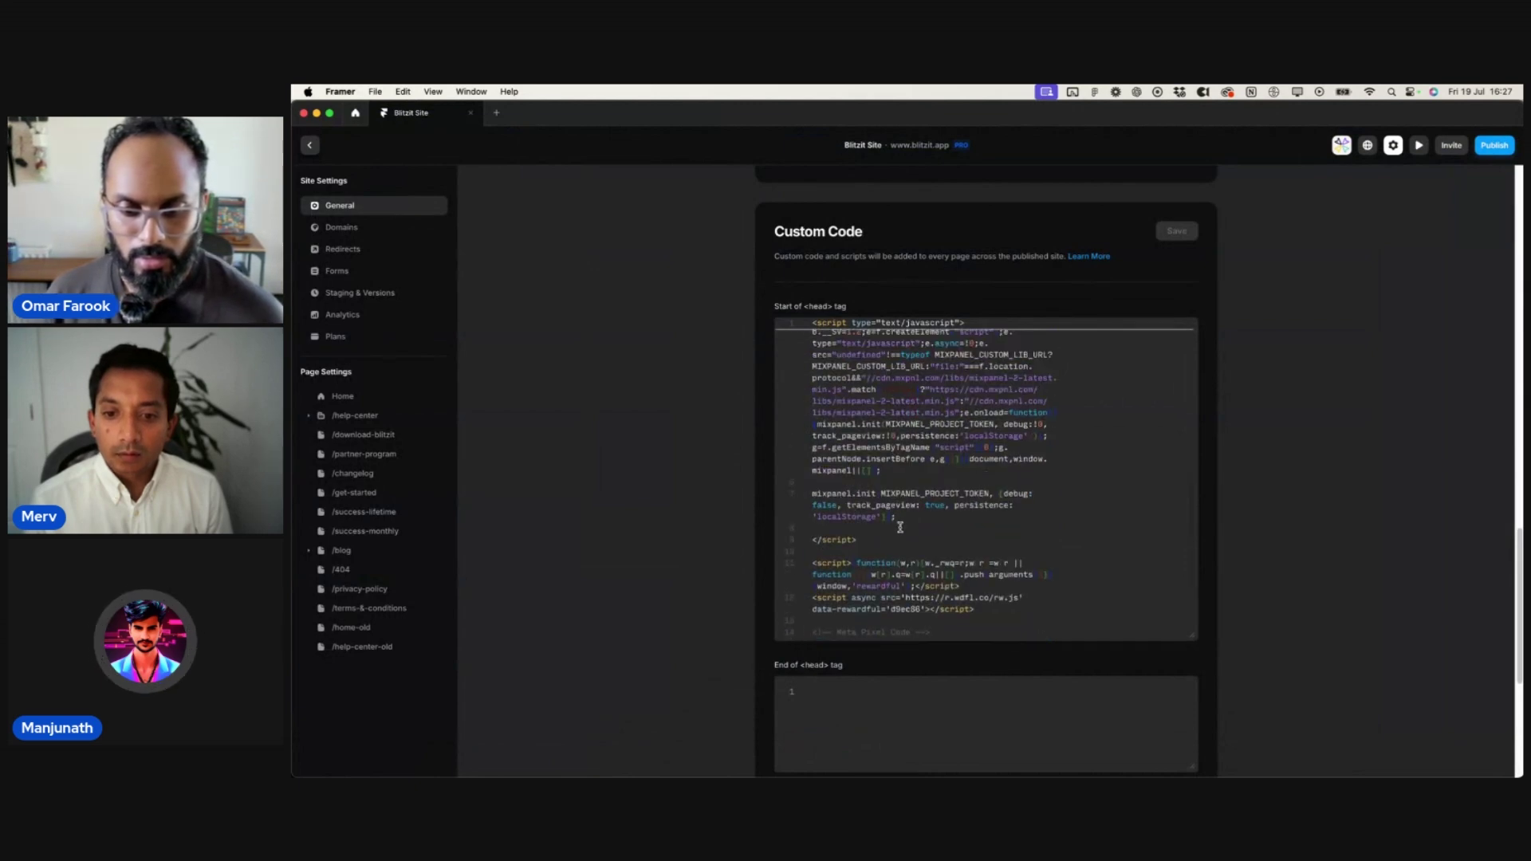
{"action": "triple_click", "coordinate": [866, 512]}
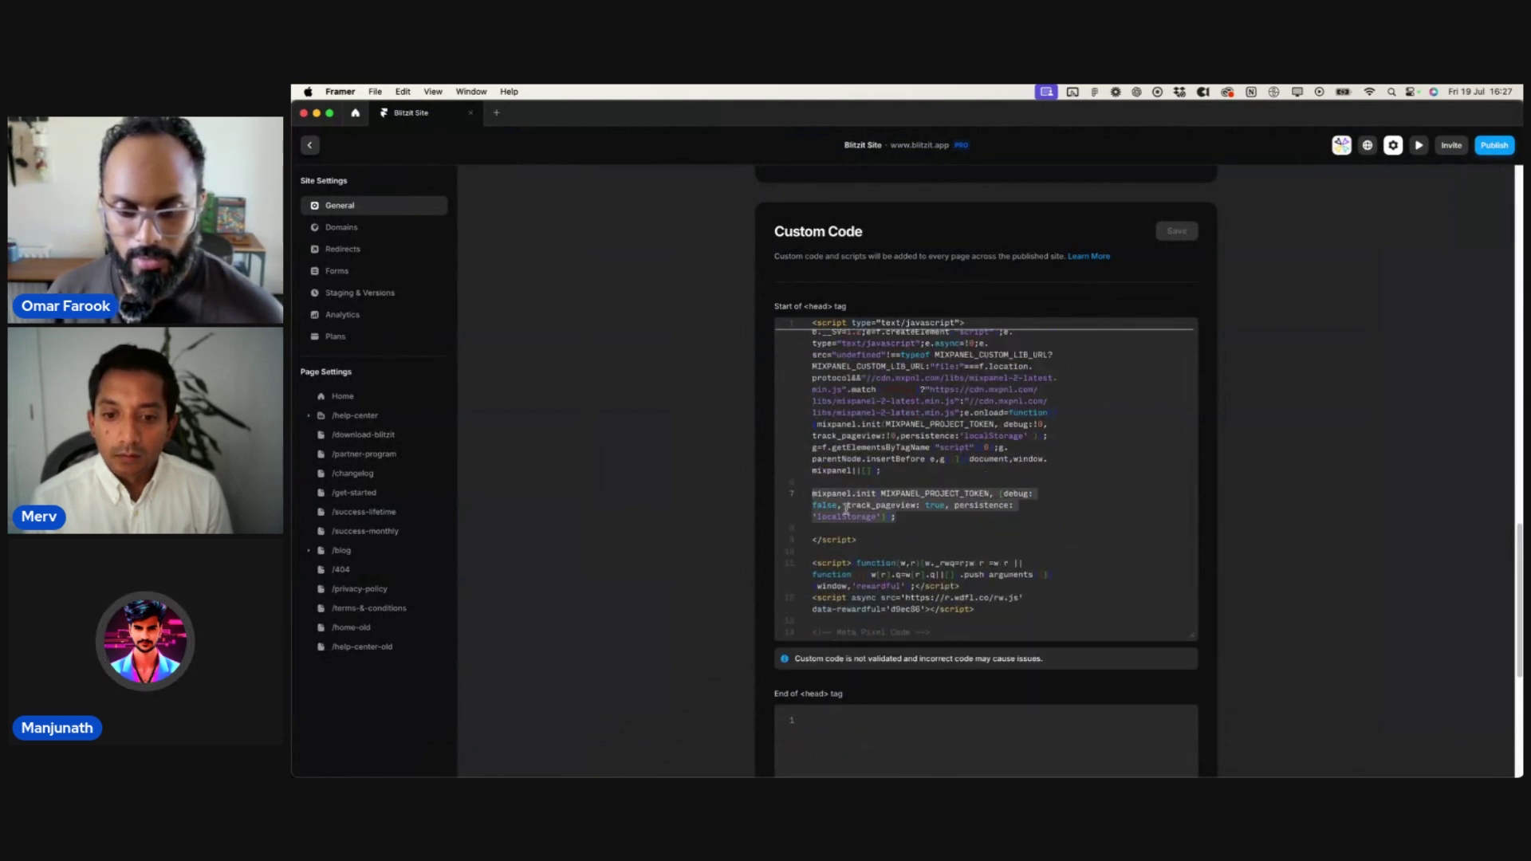
{"action": "left_click", "coordinate": [910, 516]}
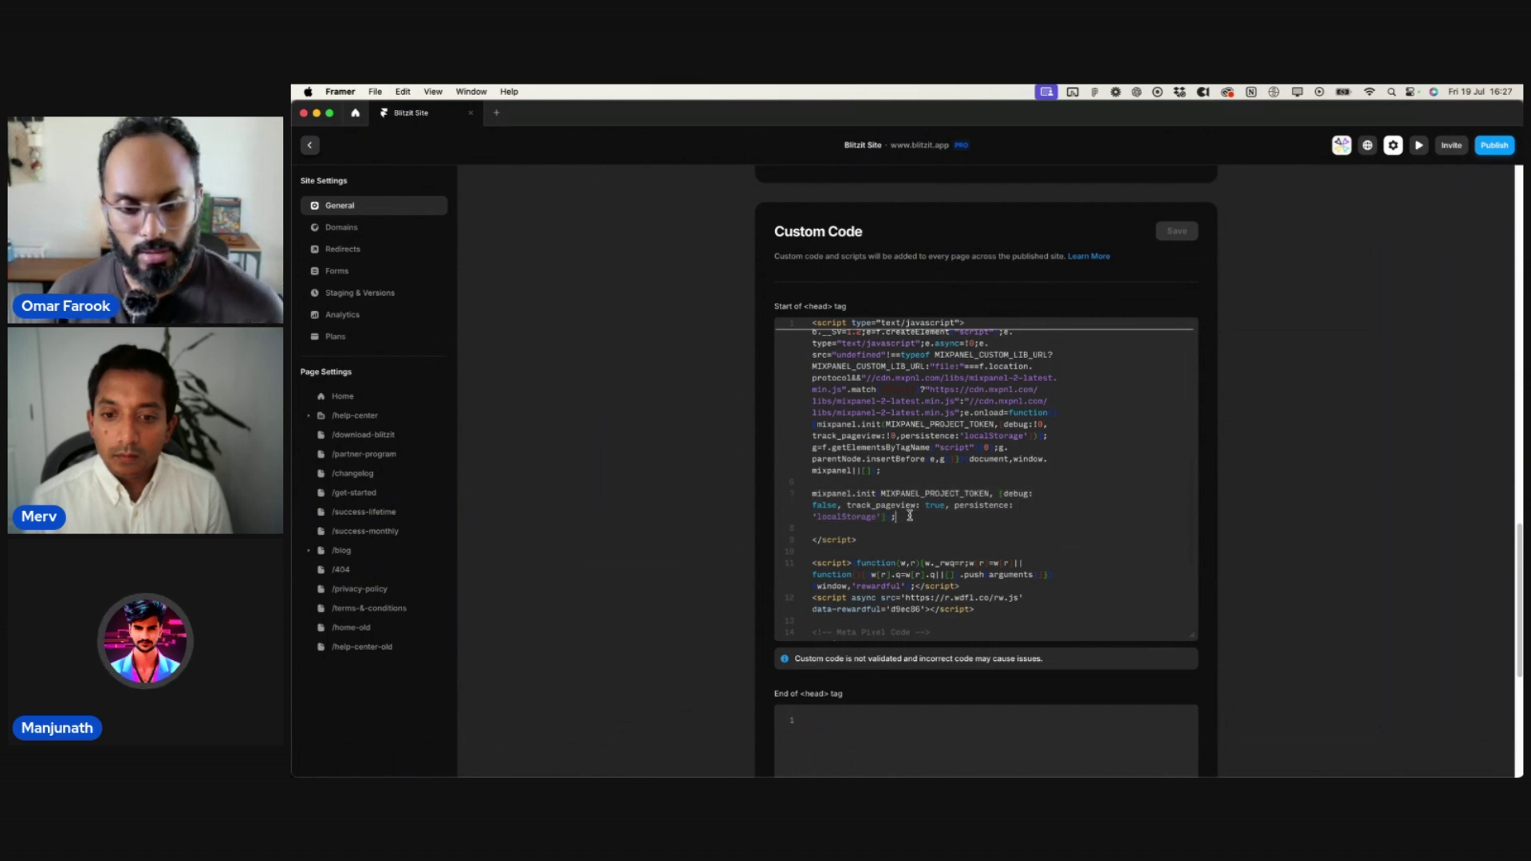
{"action": "double_click", "coordinate": [932, 505]}
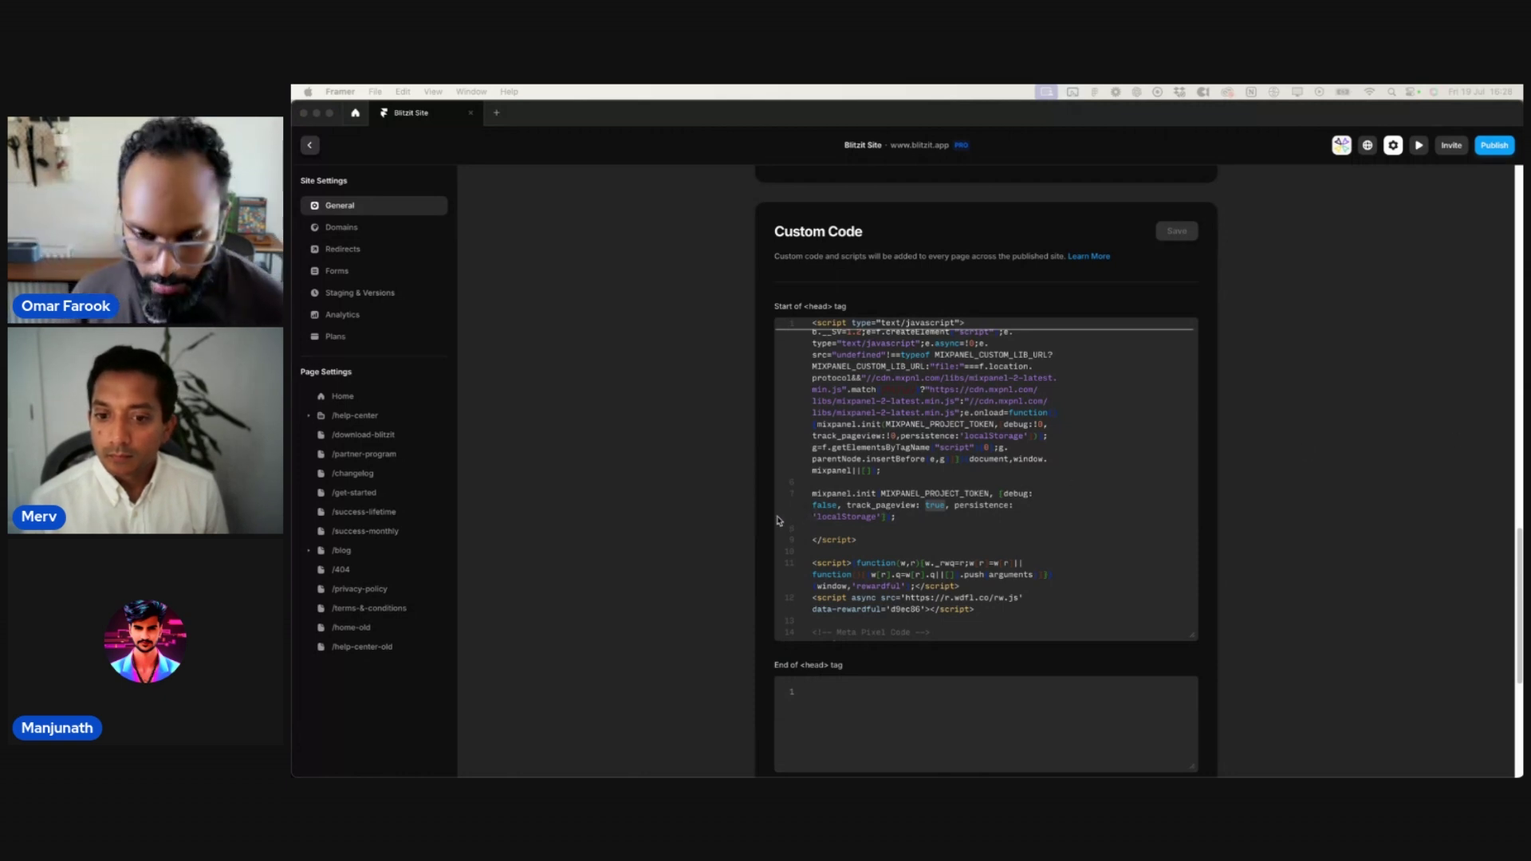
- Replace the track_pageview value true with the pasted 'full-url' setting on line 7
{"action": "left_click", "coordinate": [959, 522]}
{"action": "type", "text": "'full-url'"}
{"action": "key", "text": "super+z"}
{"action": "double_click", "coordinate": [935, 505]}
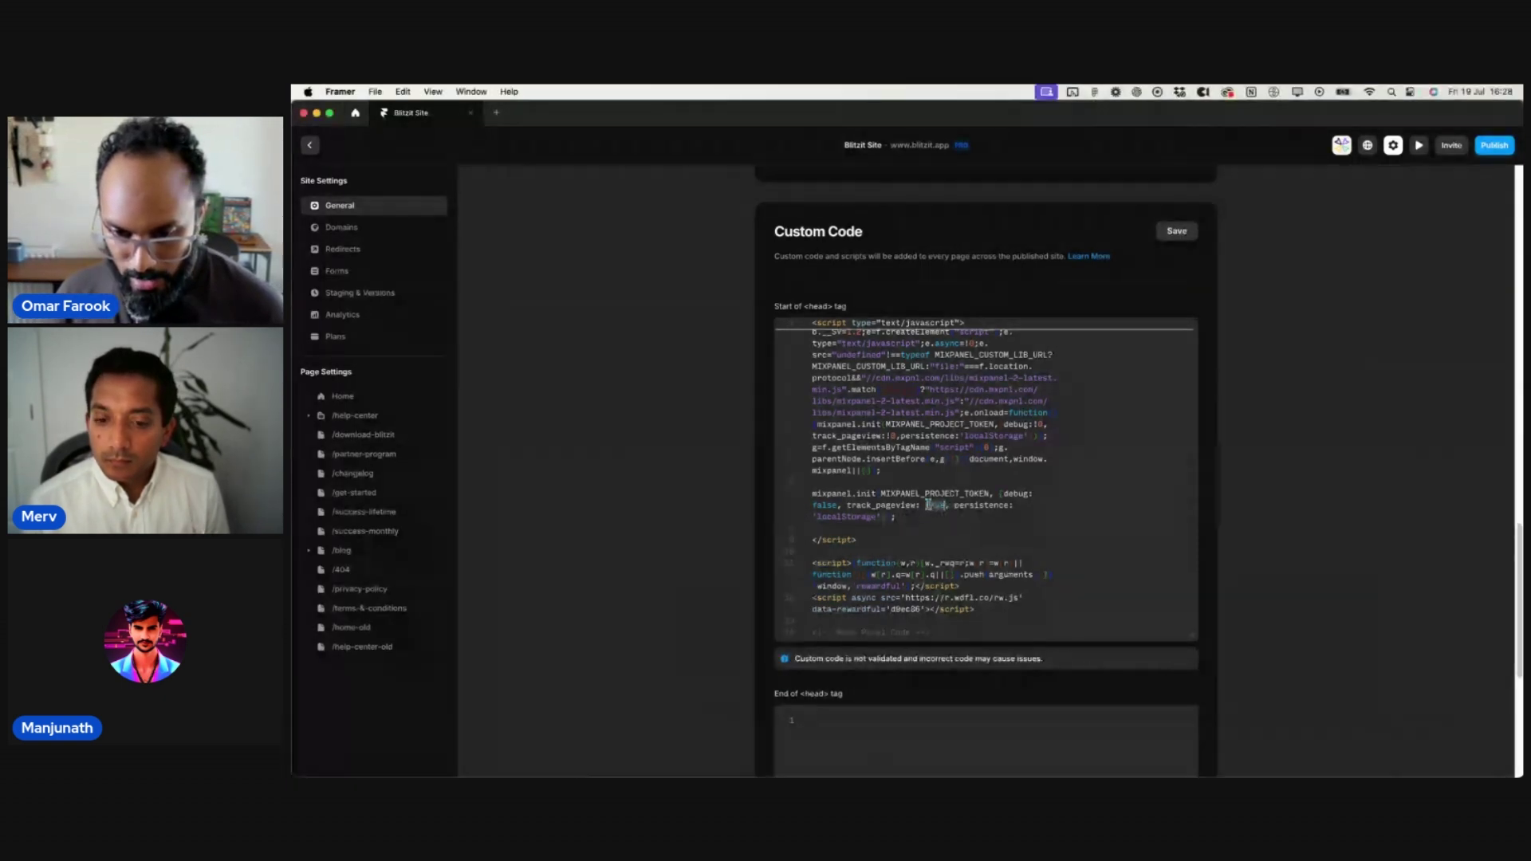
{"action": "type", "text": "'full-url'"}
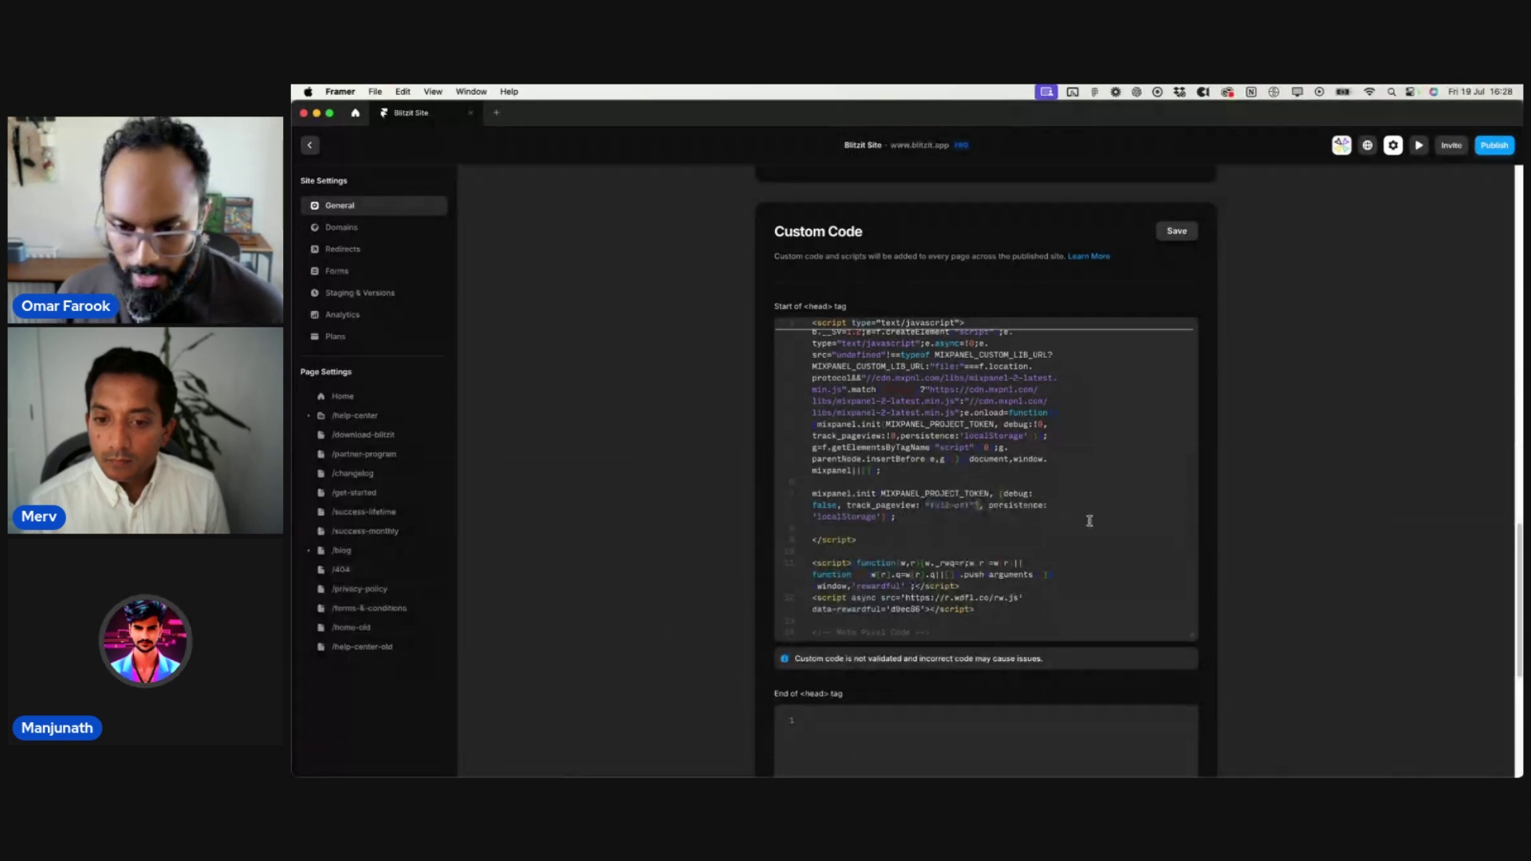
{"action": "left_click", "coordinate": [958, 520]}
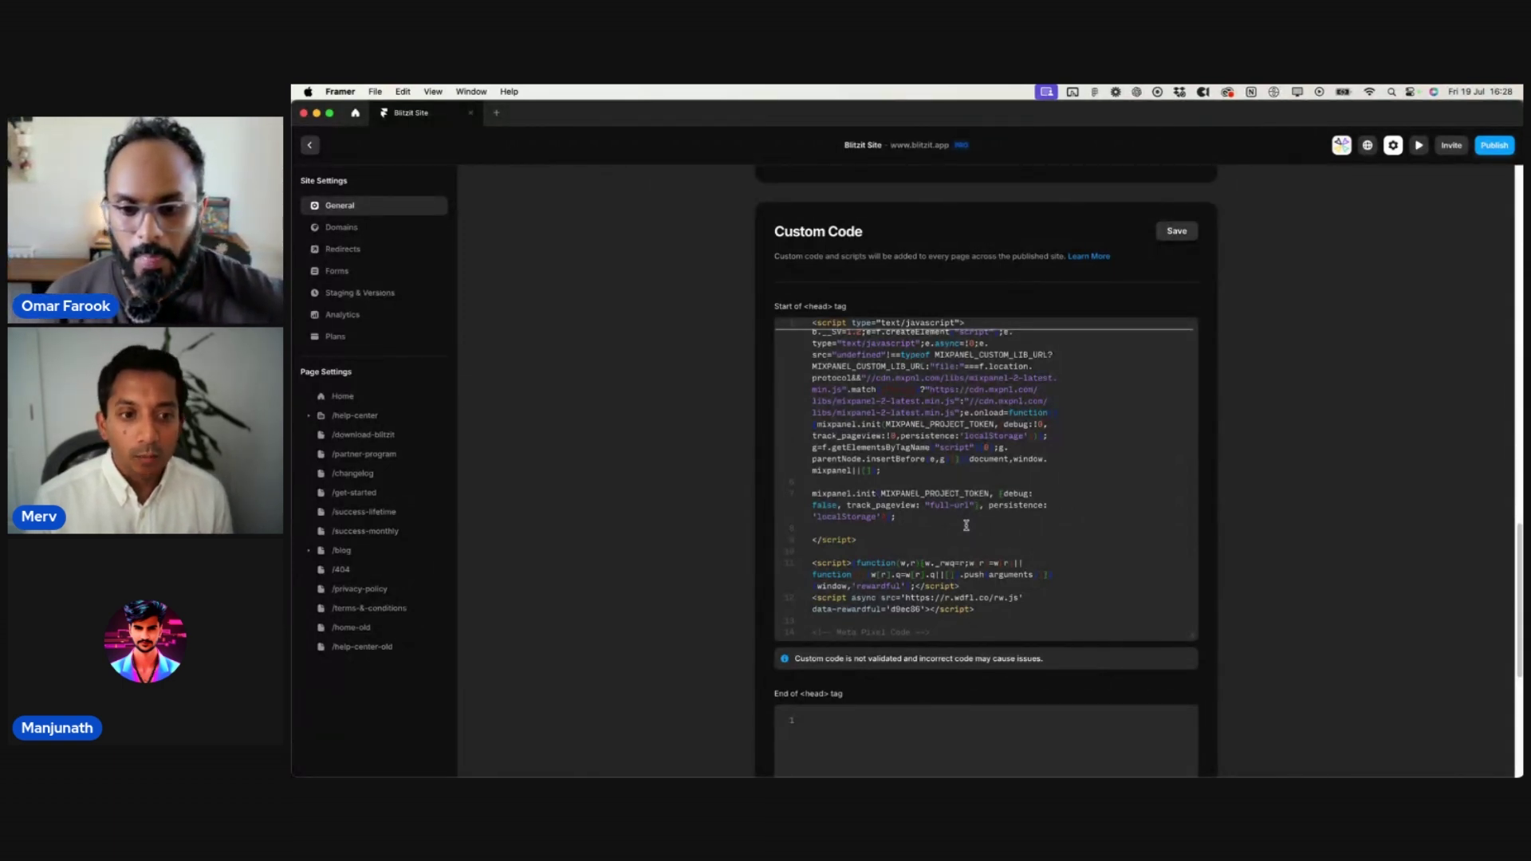
- Delete the stray bracket right after full-url in the mixpanel.init line
{"action": "scroll", "coordinate": [966, 526], "scroll_direction": "up", "scroll_amount": 5}
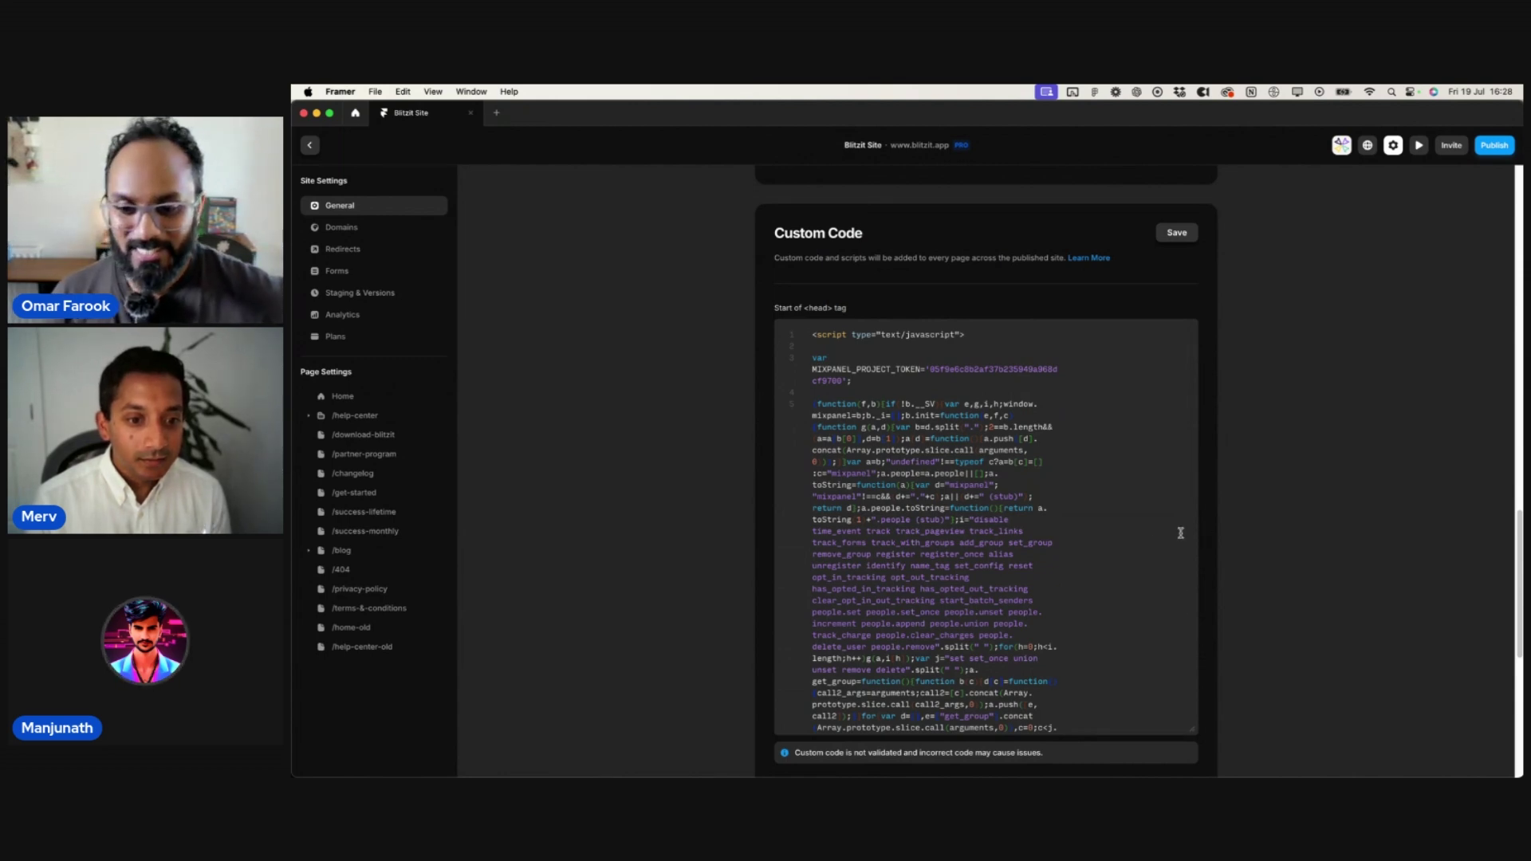
{"action": "scroll", "coordinate": [1137, 545], "scroll_direction": "down", "scroll_amount": 5}
{"action": "scroll", "coordinate": [1132, 548], "scroll_direction": "down", "scroll_amount": 4}
{"action": "scroll", "coordinate": [982, 510], "scroll_direction": "up", "scroll_amount": 2}
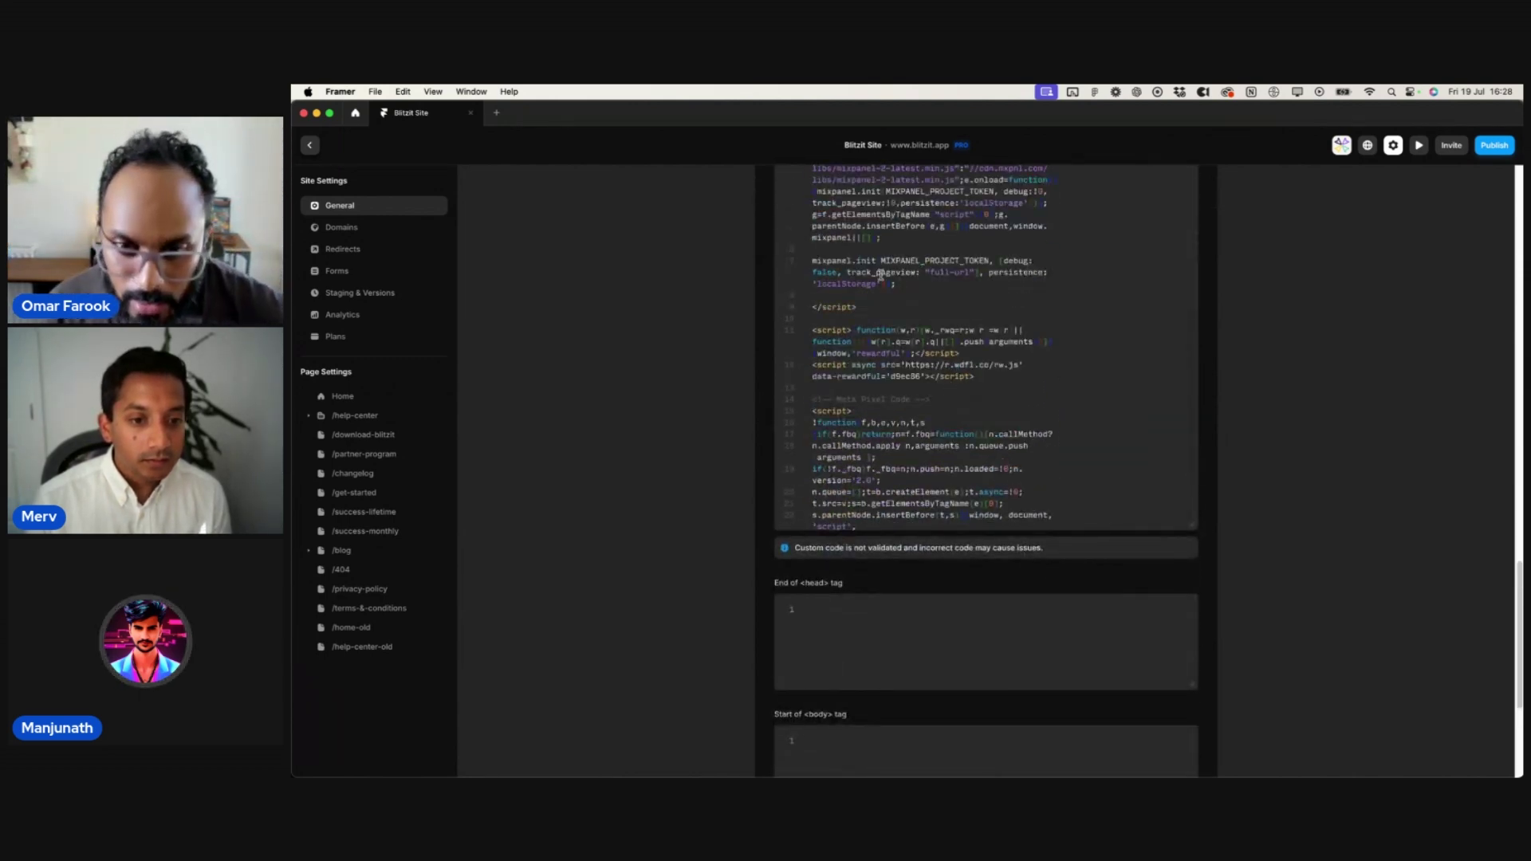
{"action": "scroll", "coordinate": [917, 303], "scroll_direction": "up", "scroll_amount": 1}
{"action": "left_click", "coordinate": [978, 304]}
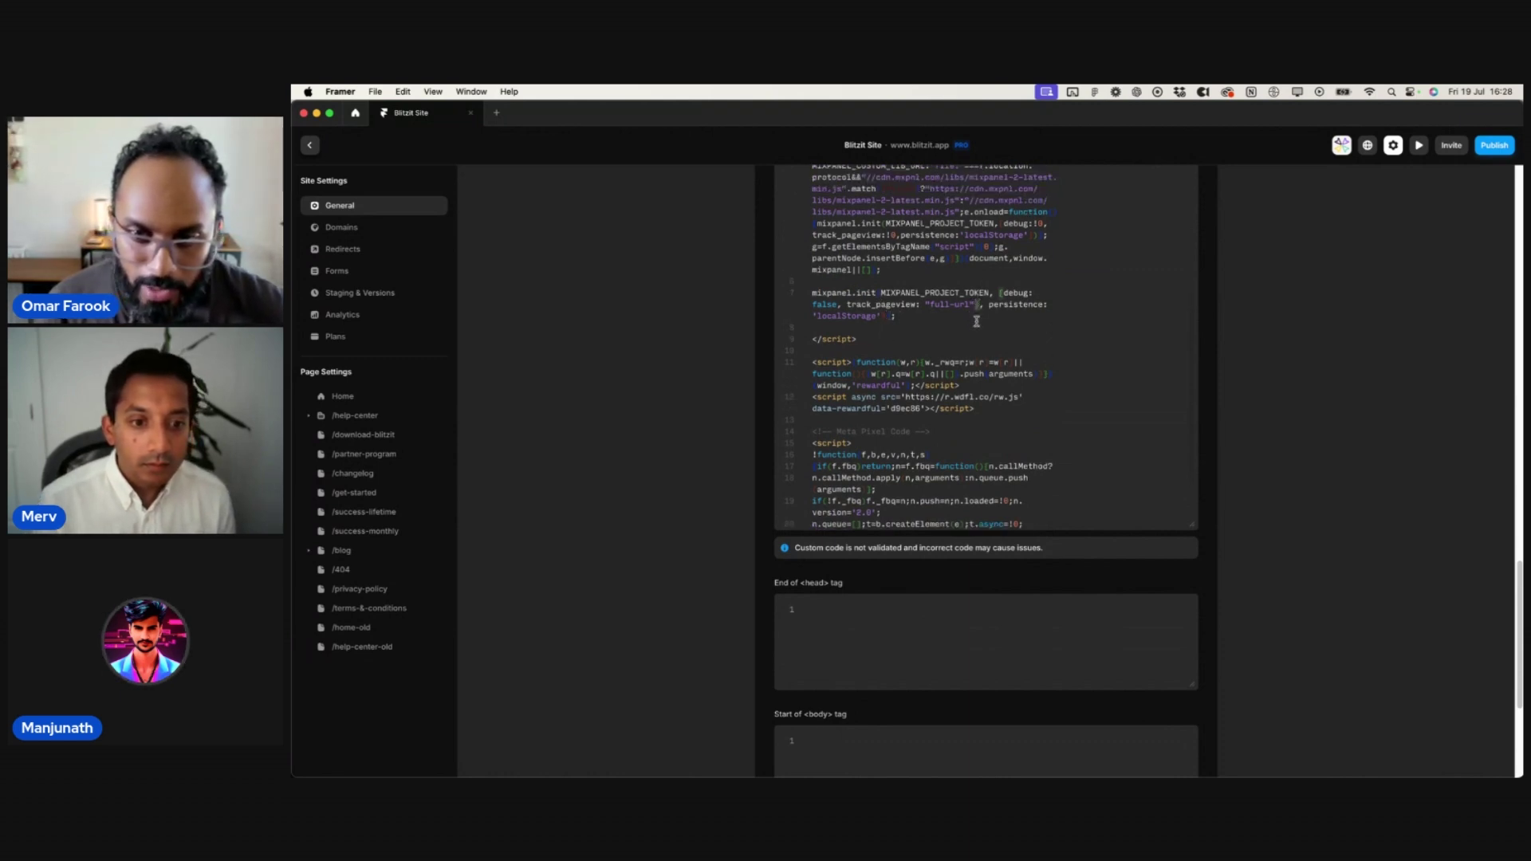
{"action": "key", "text": "BackSpace"}
{"action": "left_click", "coordinate": [1098, 329]}
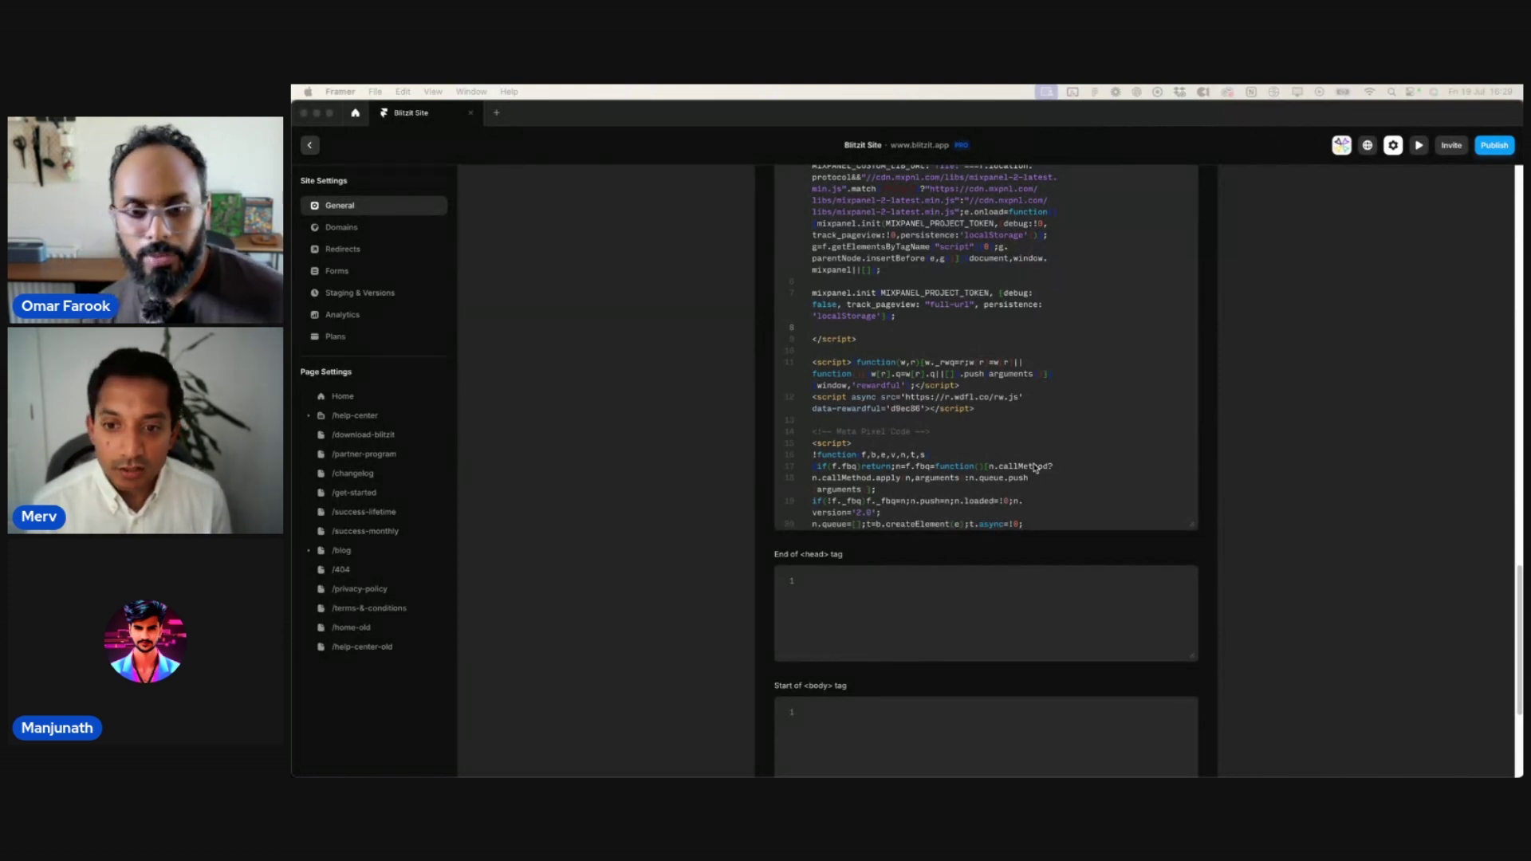
{"action": "left_click", "coordinate": [977, 408]}
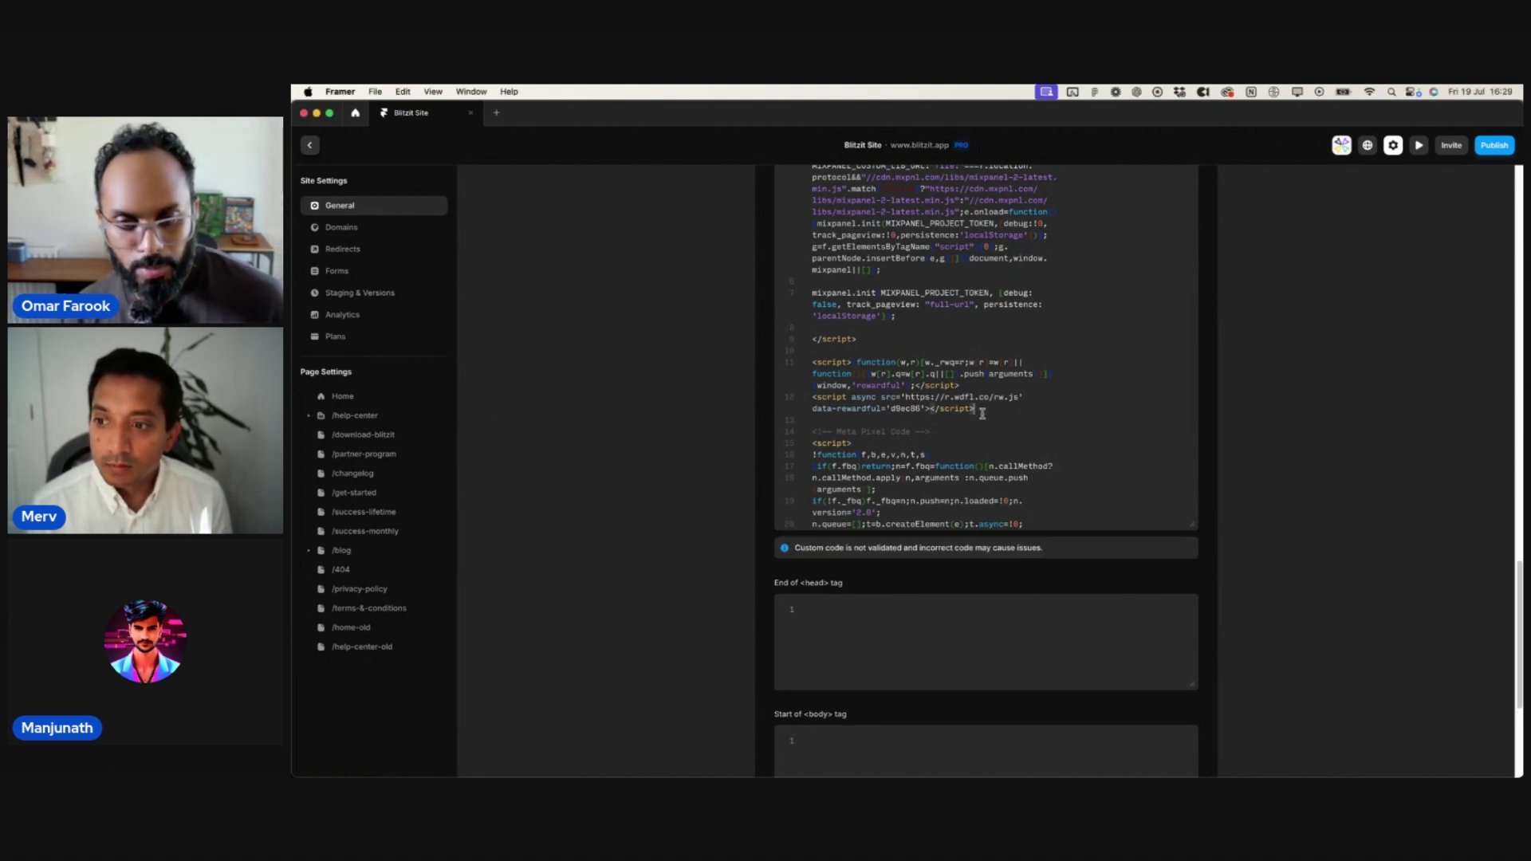
{"action": "left_click_drag", "start_coordinate": [977, 409], "coordinate": [812, 362]}
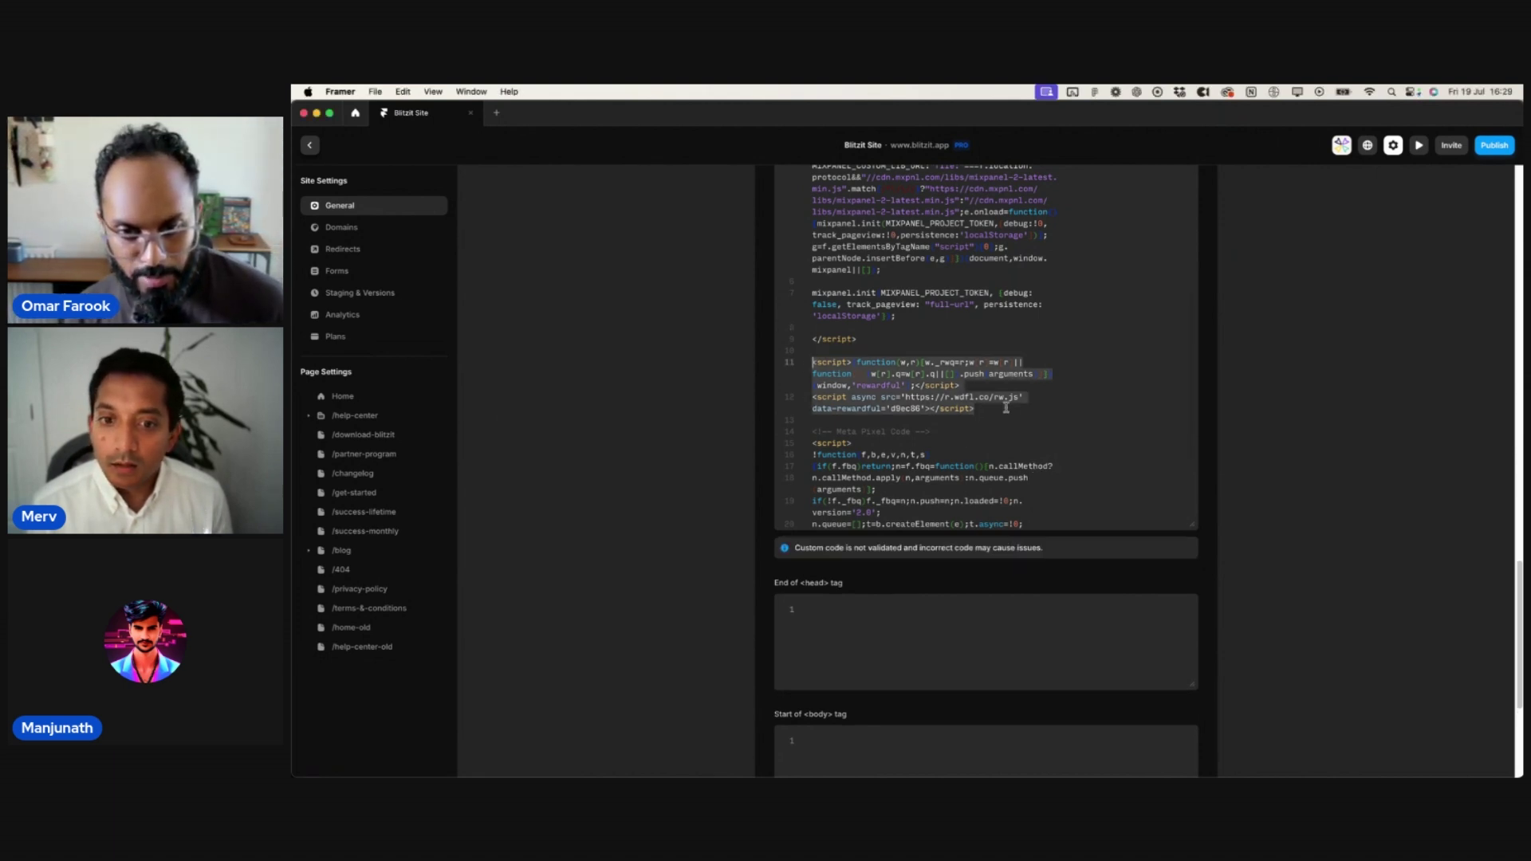
{"action": "scroll", "coordinate": [921, 386], "scroll_direction": "up", "scroll_amount": 4}
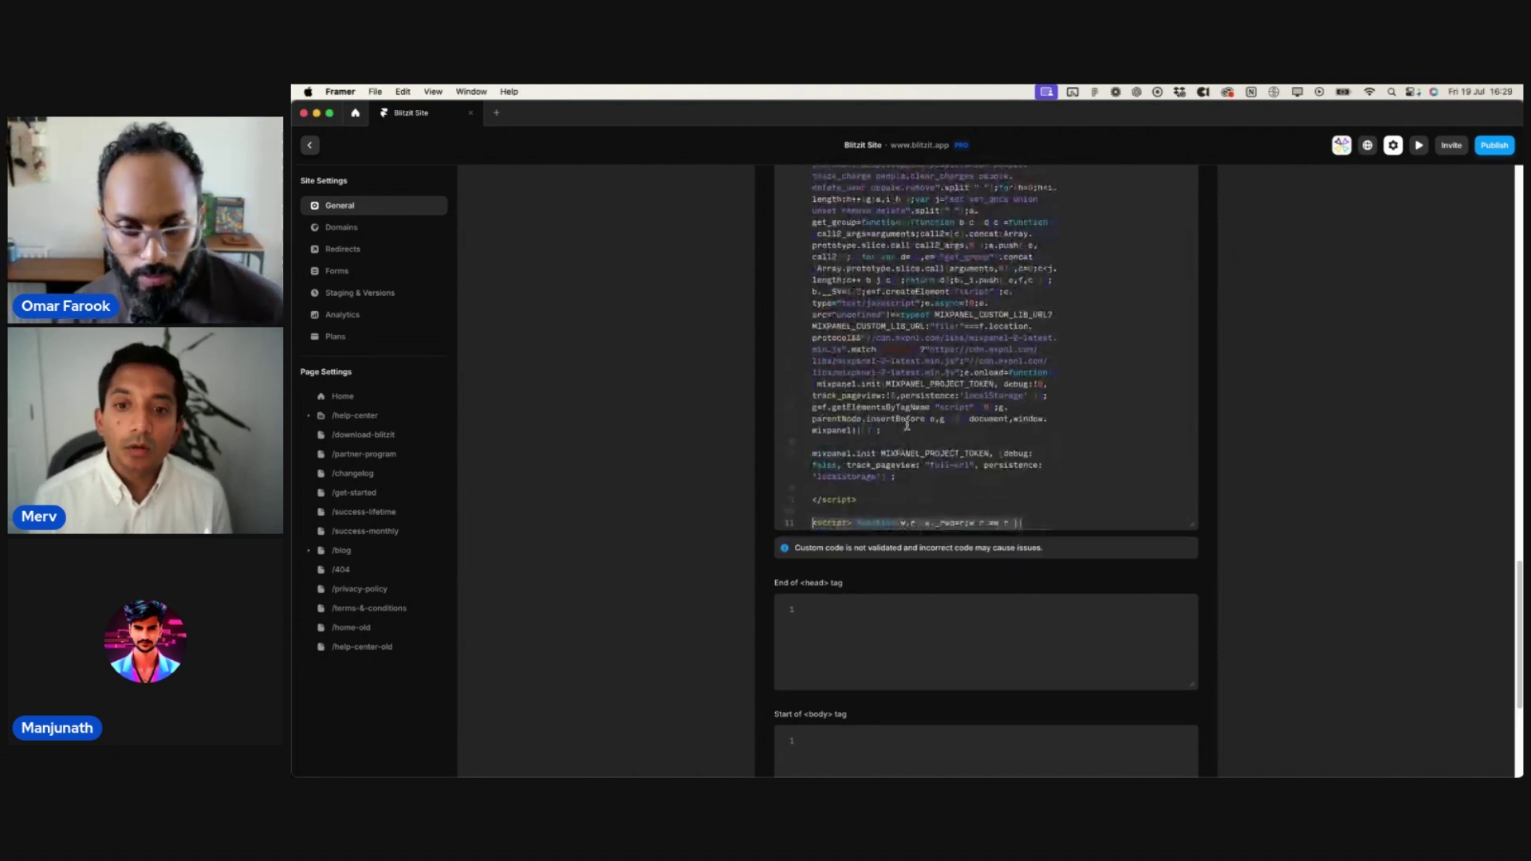
{"action": "left_click", "coordinate": [916, 479]}
{"action": "scroll", "coordinate": [925, 475], "scroll_direction": "down", "scroll_amount": 2}
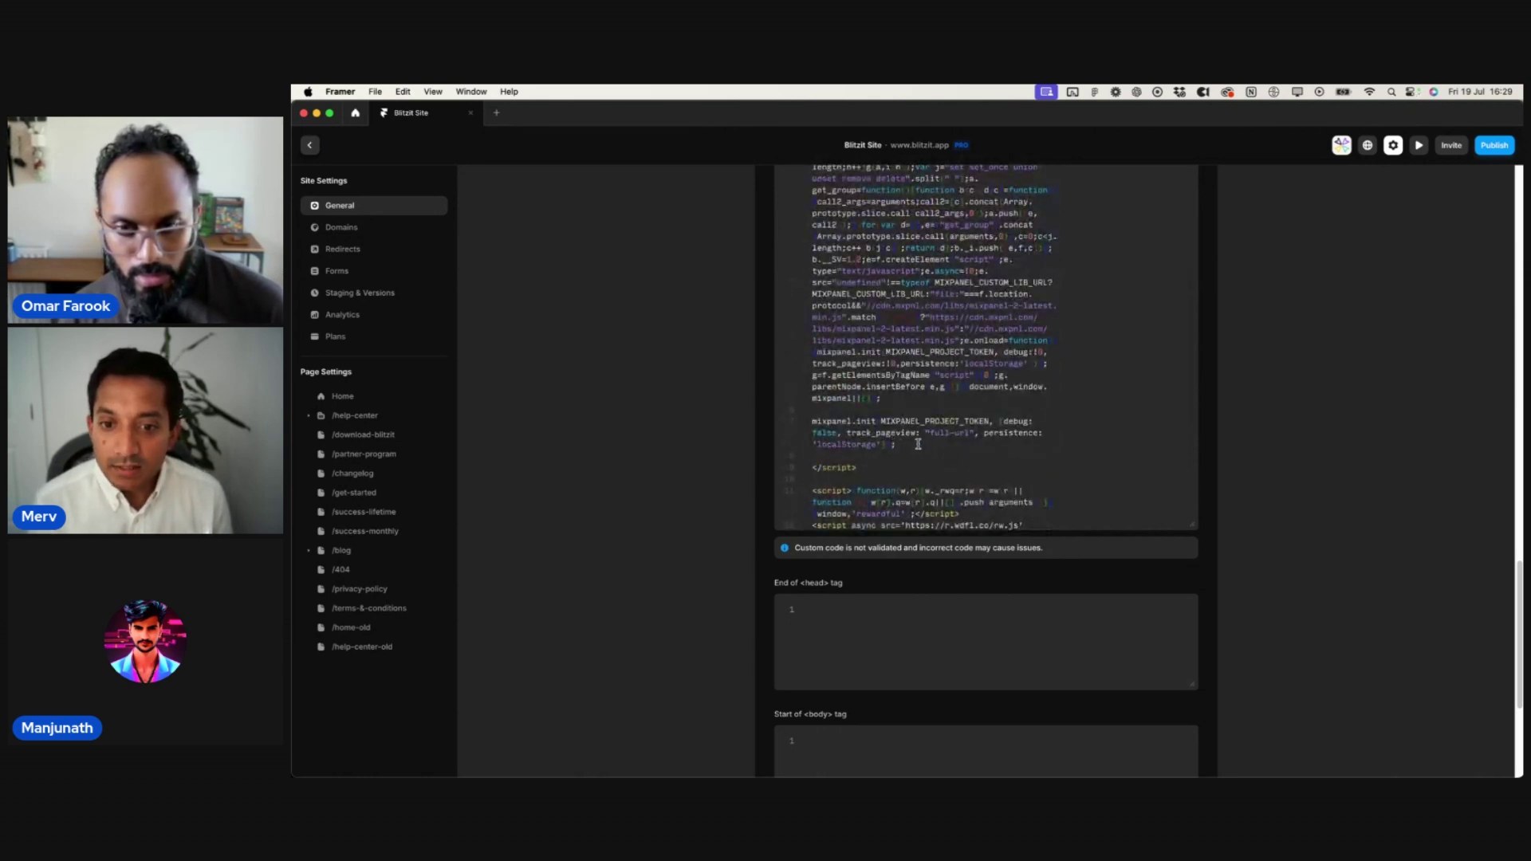
{"action": "left_click_drag", "start_coordinate": [901, 444], "coordinate": [803, 419]}
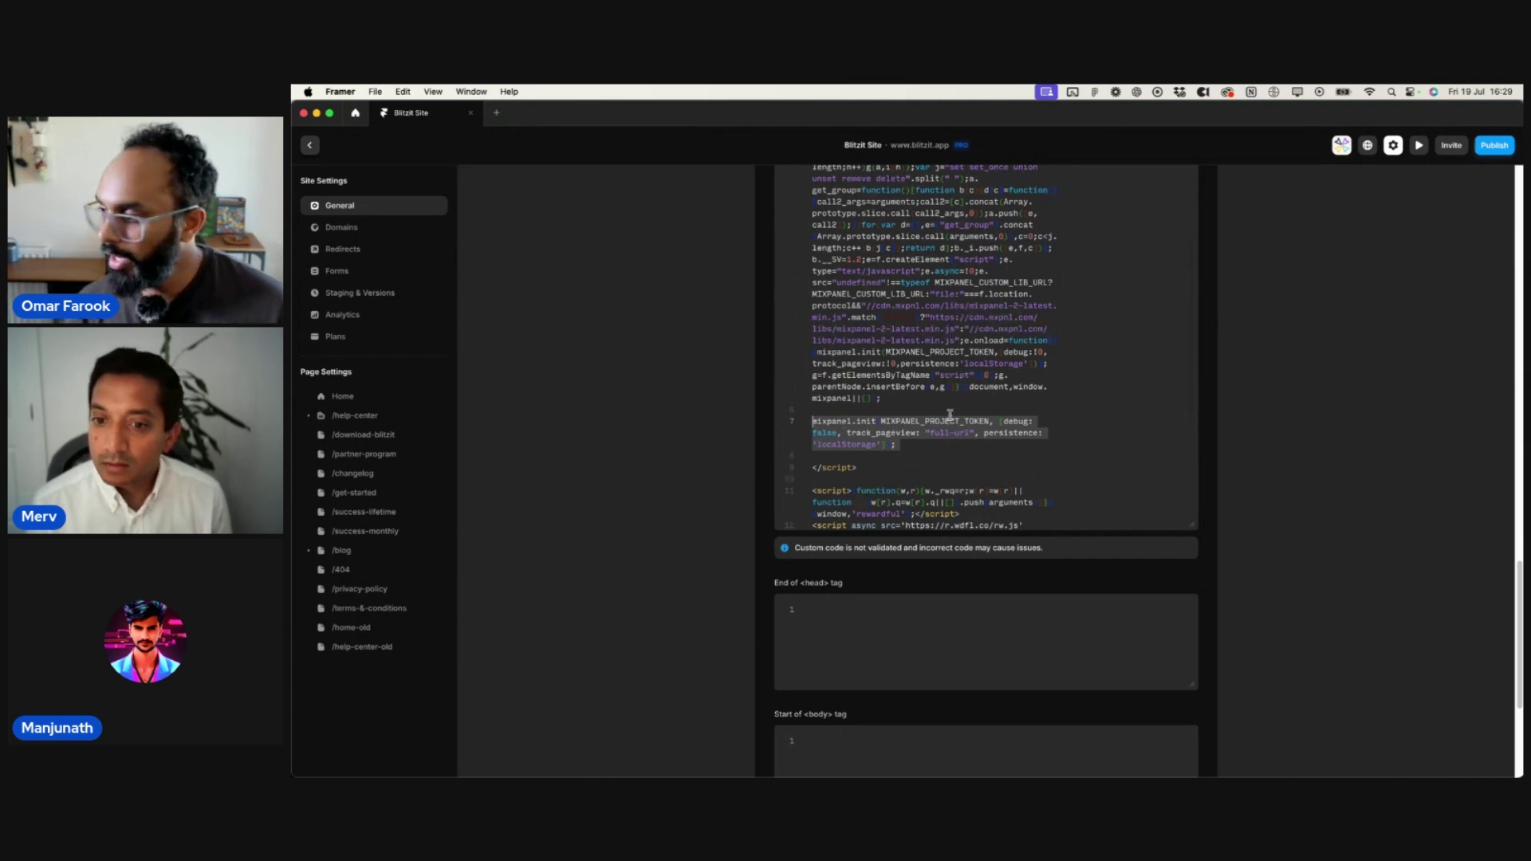
{"action": "type", "text": "mixpanel.init(MIXPANEL_PROJECT_TOKEN, {debug: false, track_pageview: \"full-url\", persistence: 'localStorage', api_host: \"https://api-eu.mixpanel.com\"});"}
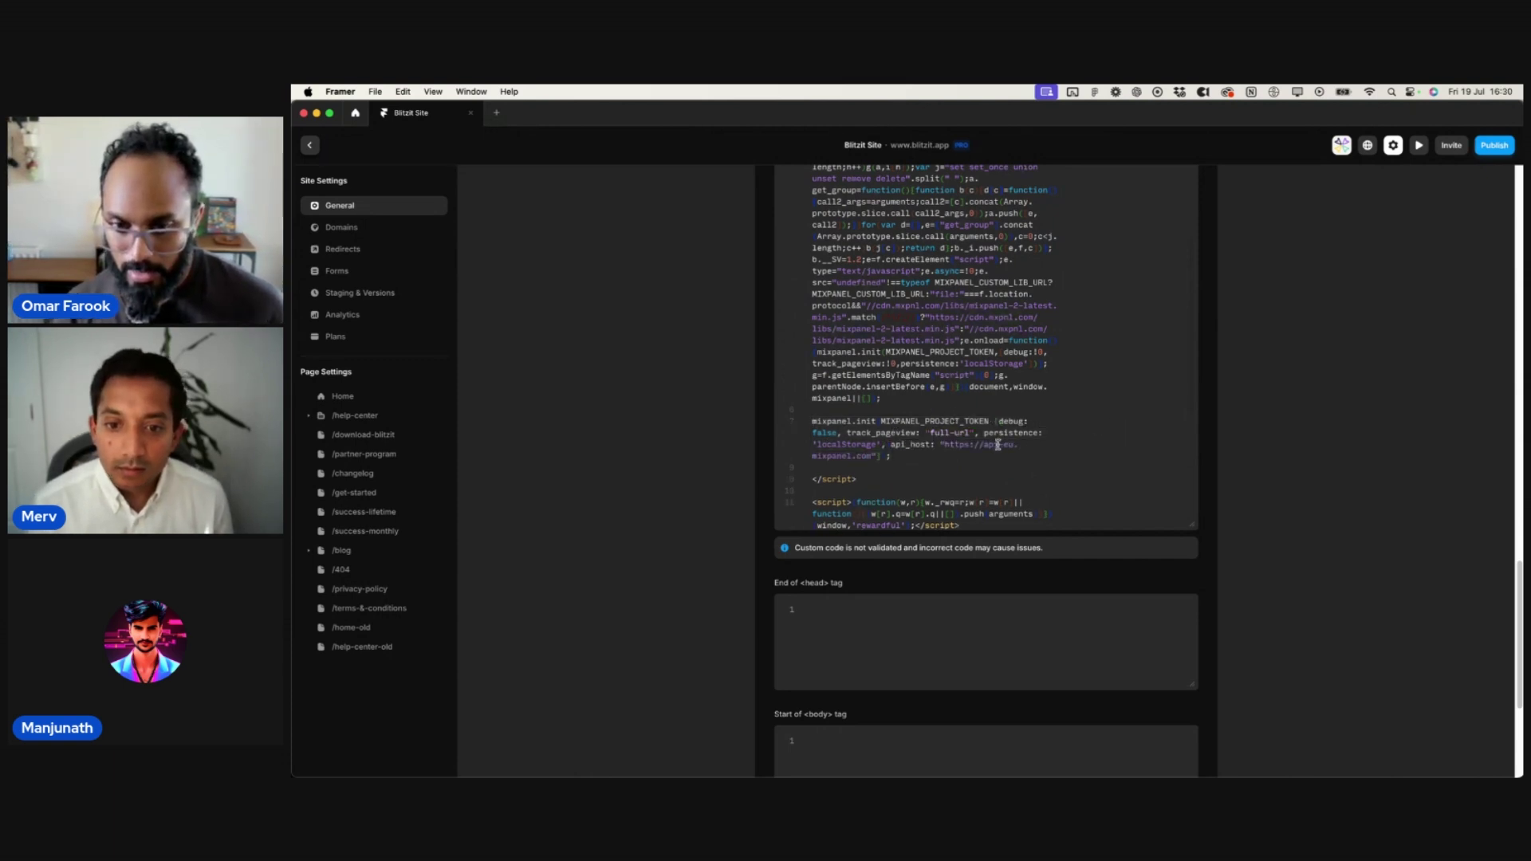
- Compare the old and new init lines with undo/redo and restore the space before full-url
{"action": "key", "text": "super+z"}
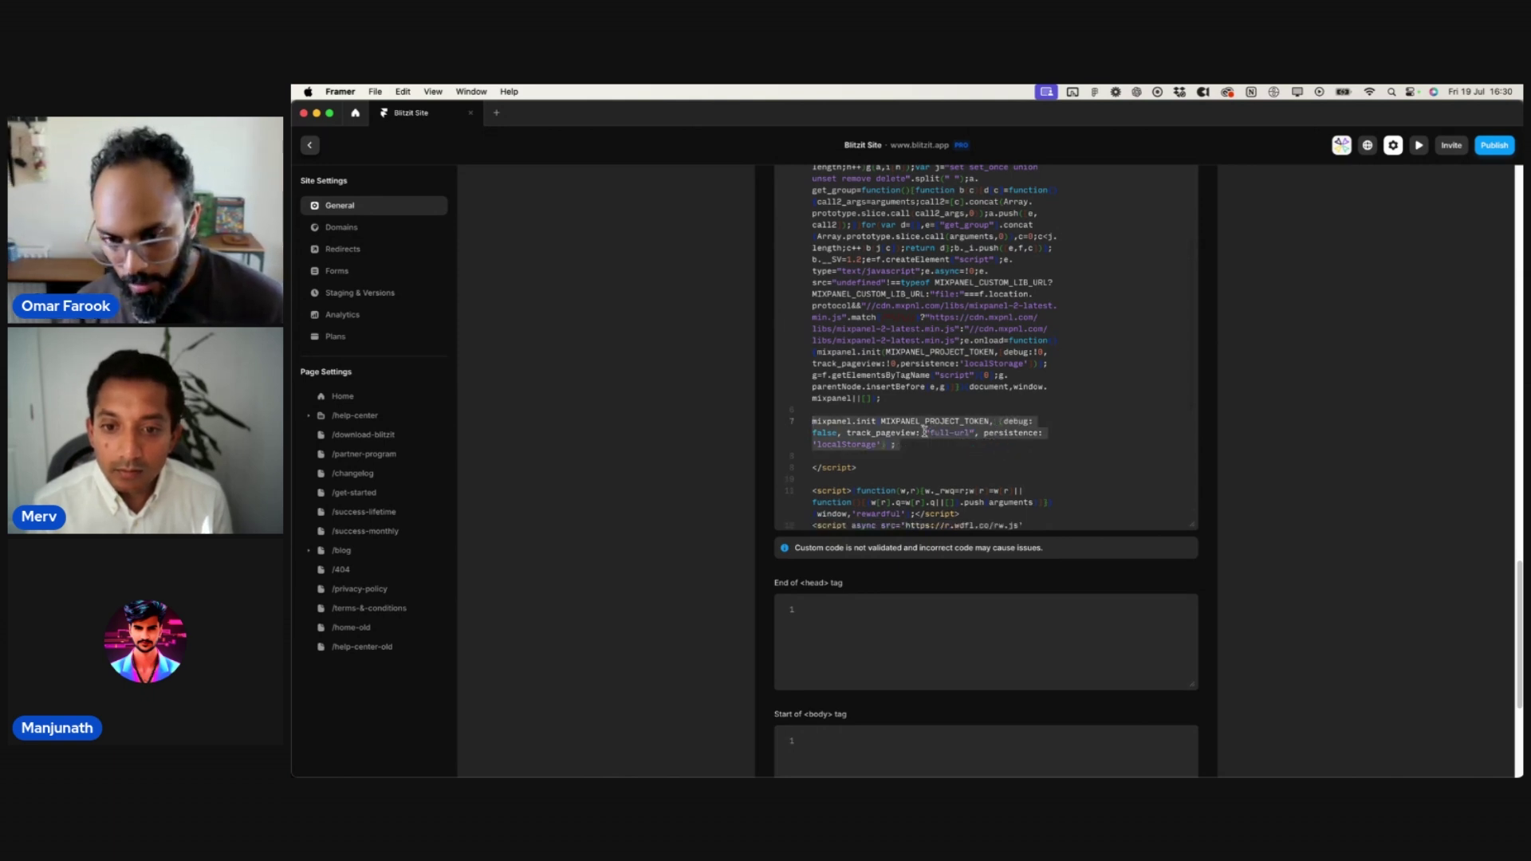
{"action": "key", "text": "super+shift+z"}
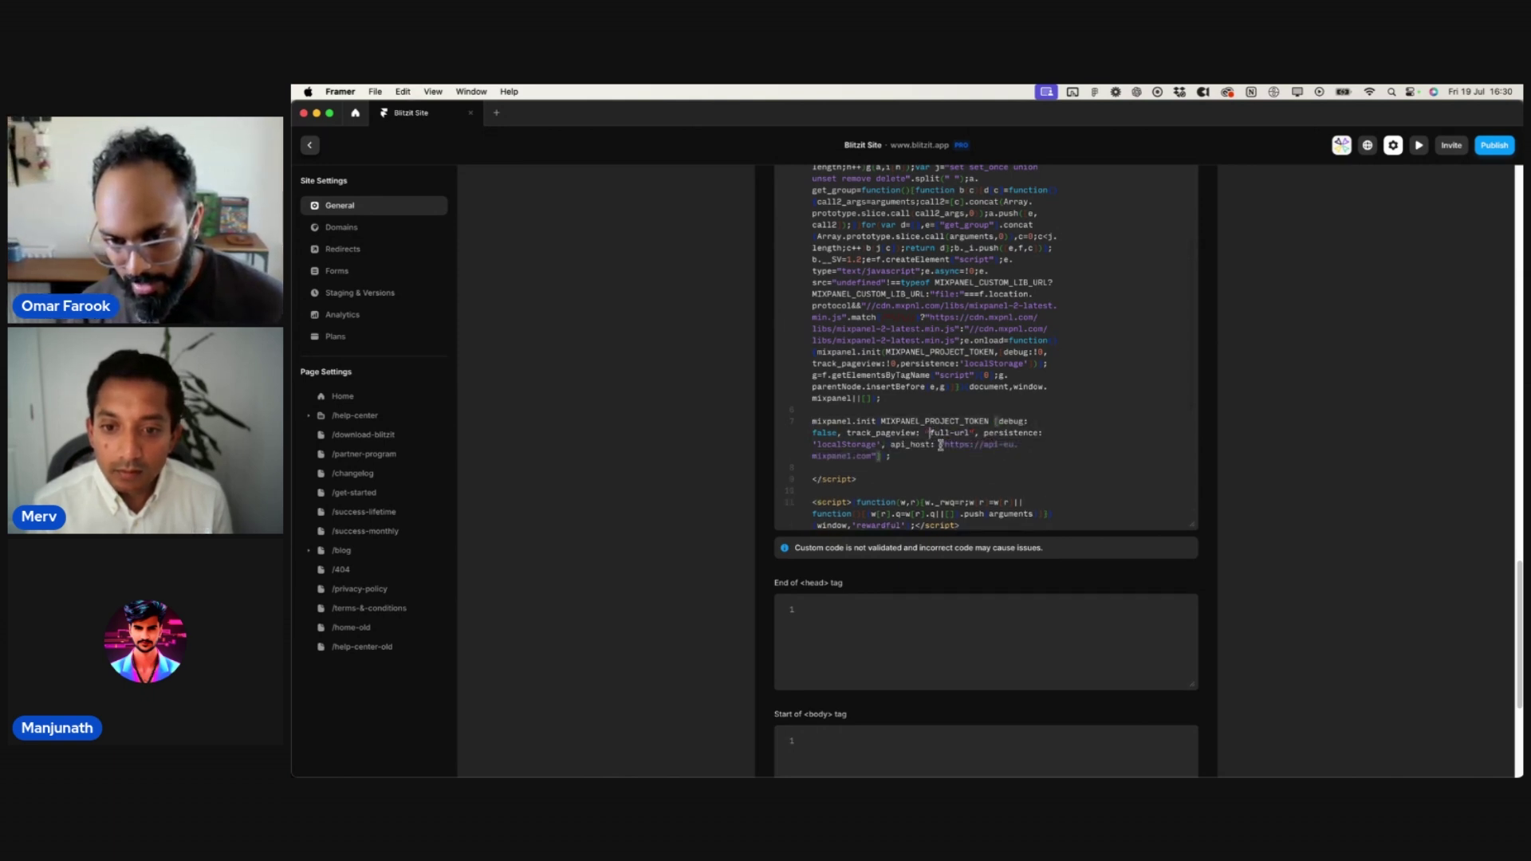
{"action": "left_click_drag", "start_coordinate": [946, 445], "coordinate": [942, 448]}
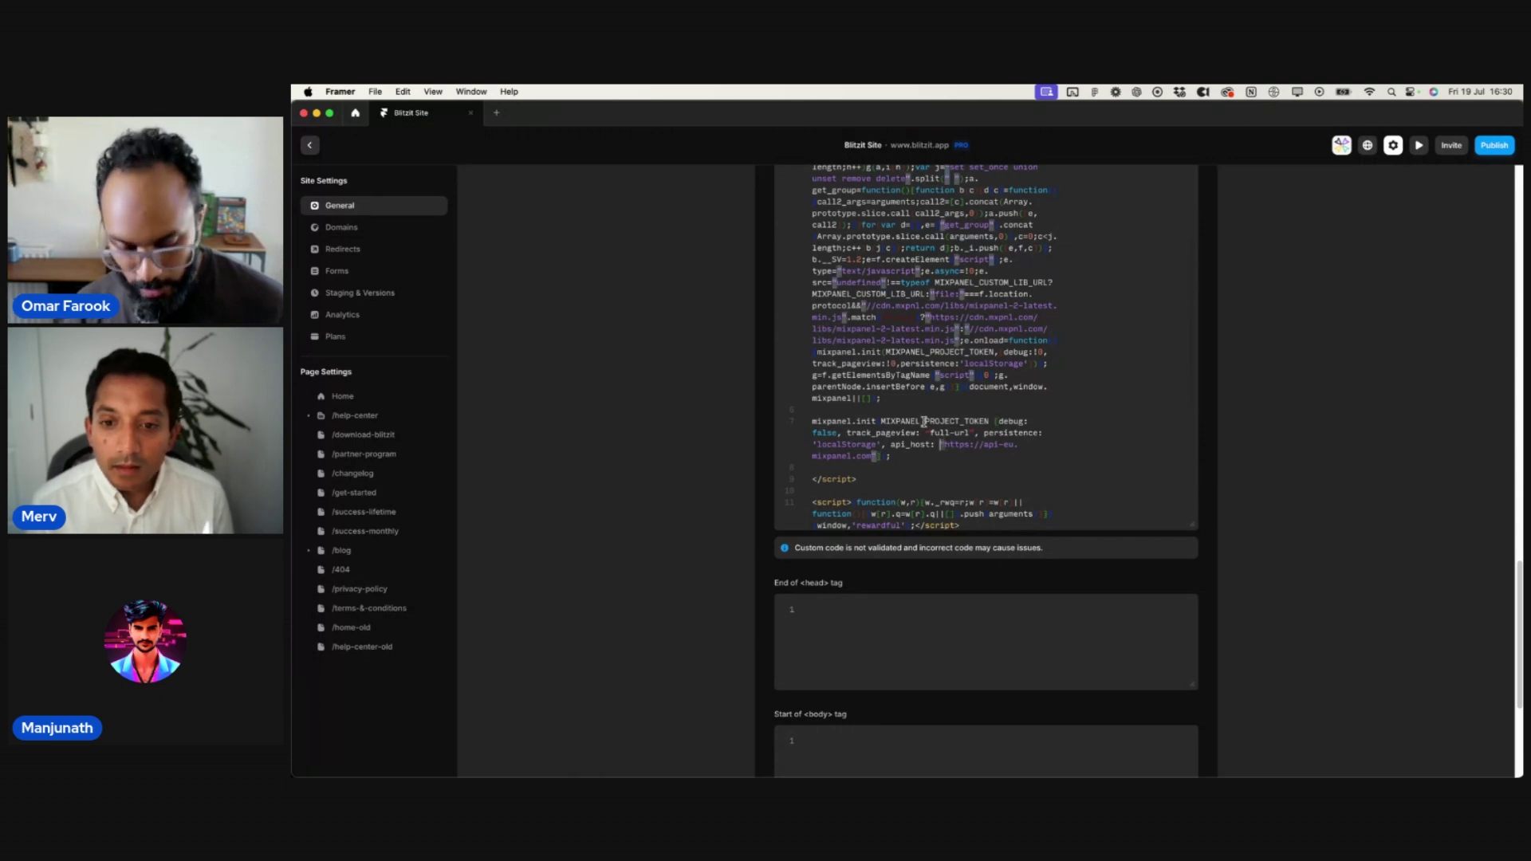
{"action": "left_click", "coordinate": [928, 433]}
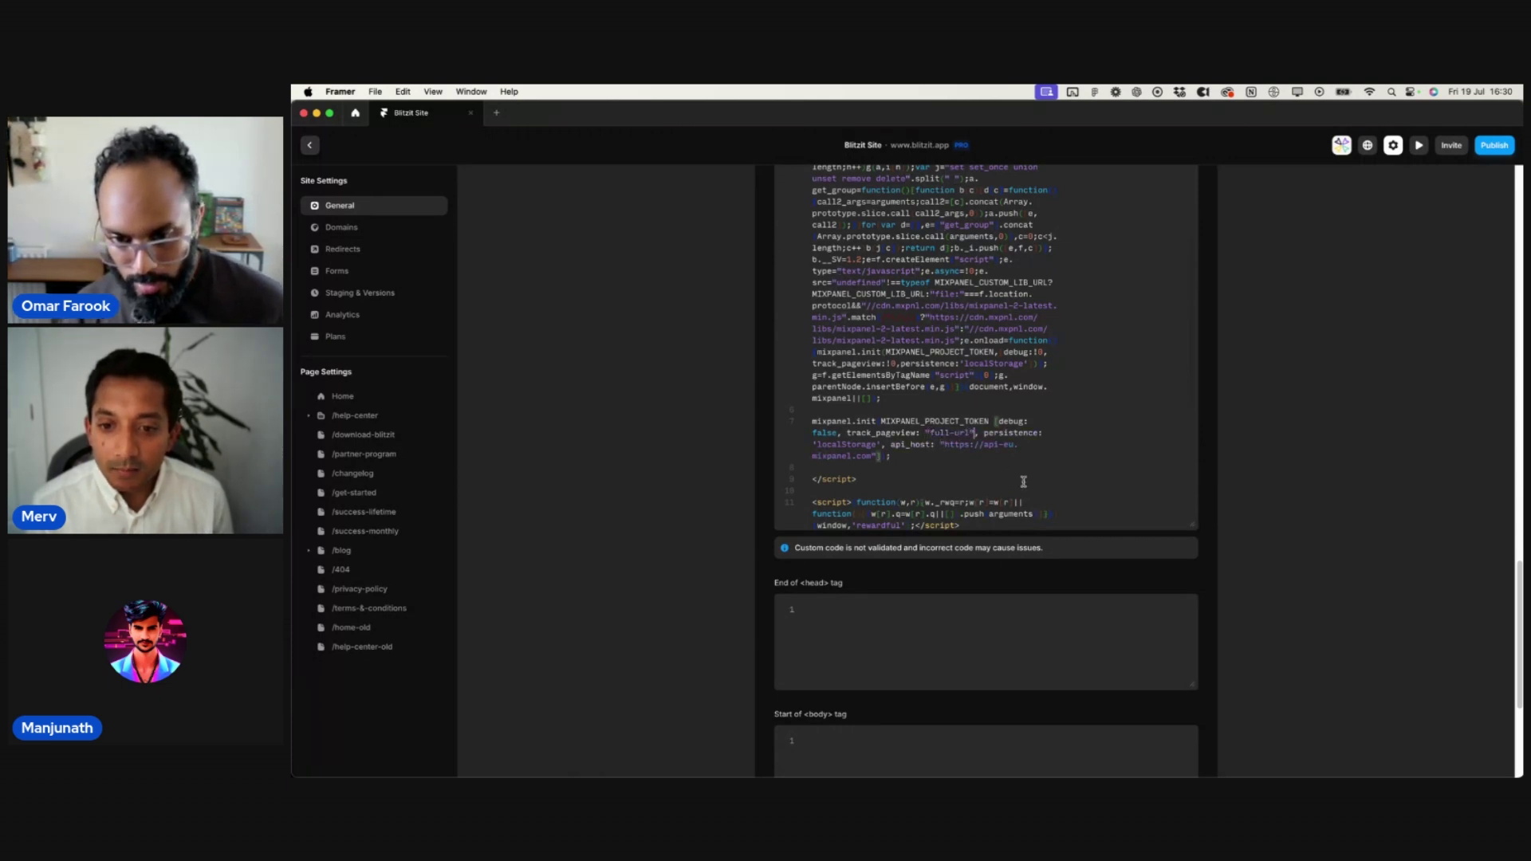
{"action": "left_click", "coordinate": [1033, 459]}
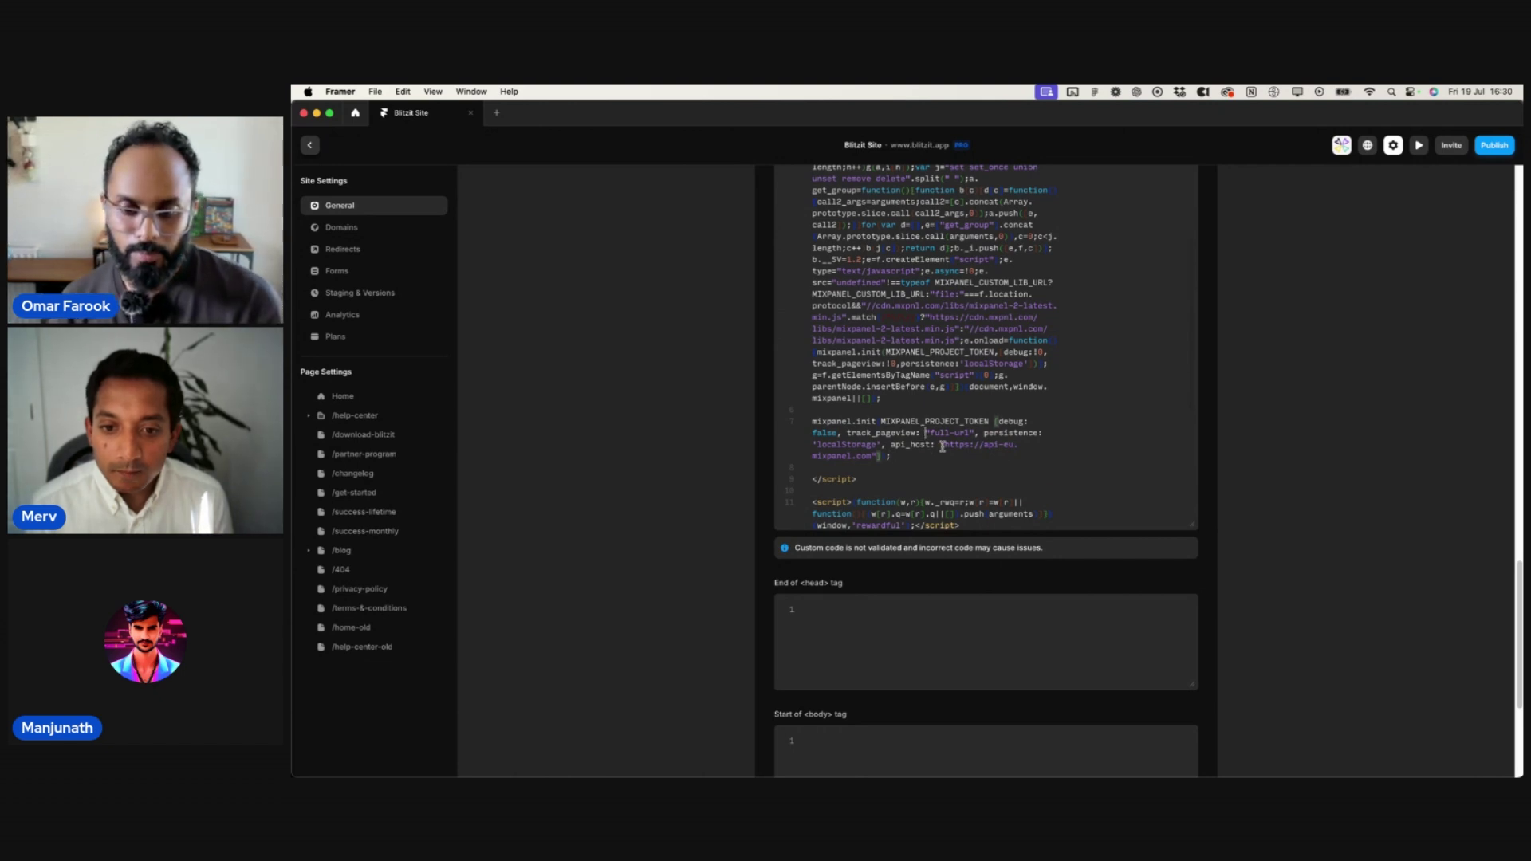
{"action": "key", "text": "super+z"}
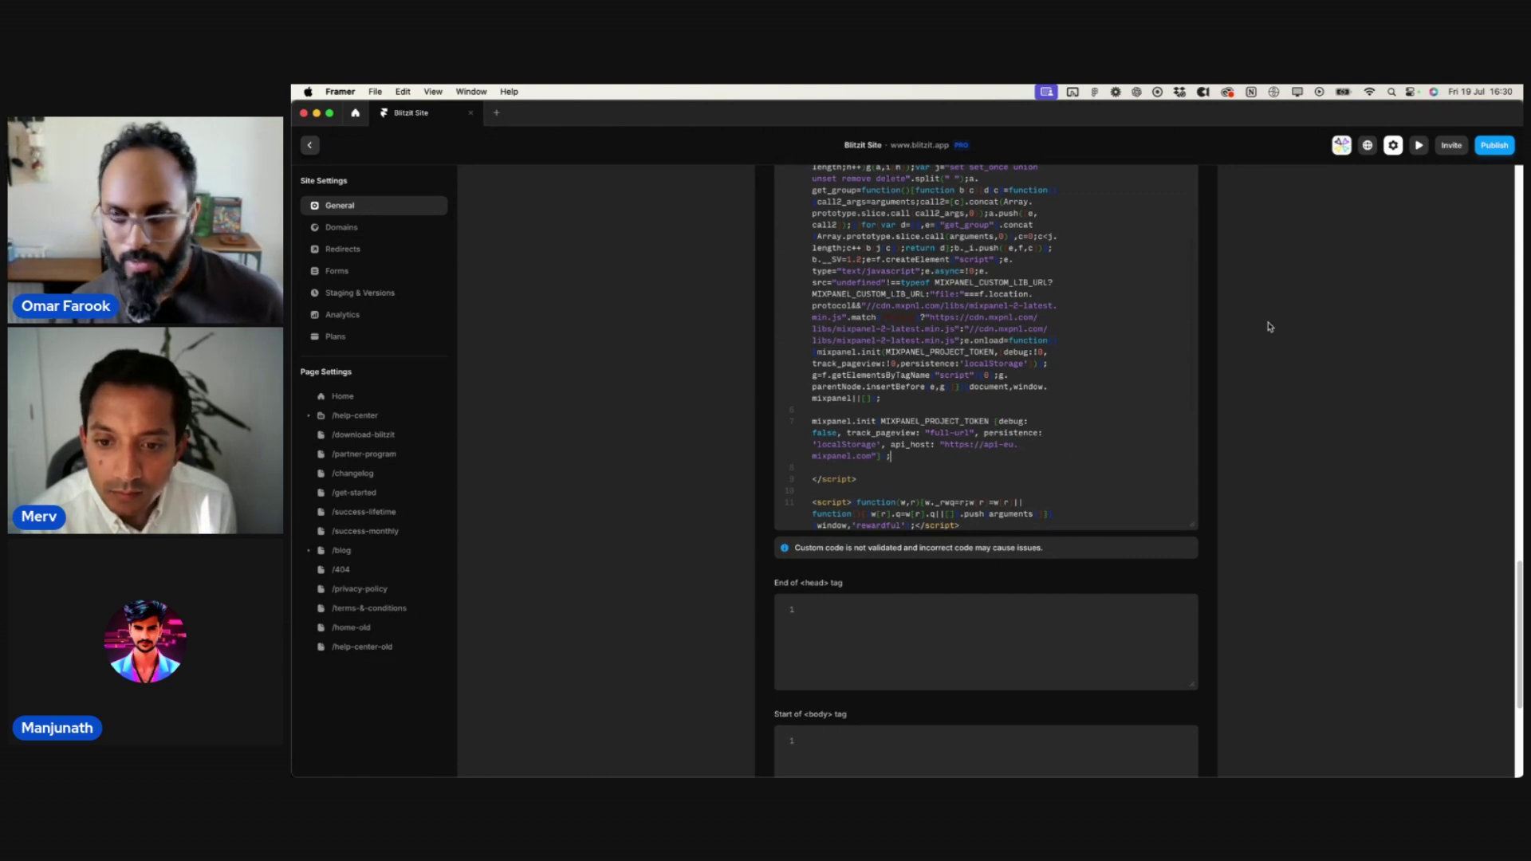
- Save the edited Mixpanel custom code and publish the Blitzit site update to its domains
{"action": "scroll", "coordinate": [1329, 255], "scroll_direction": "up", "scroll_amount": 5}
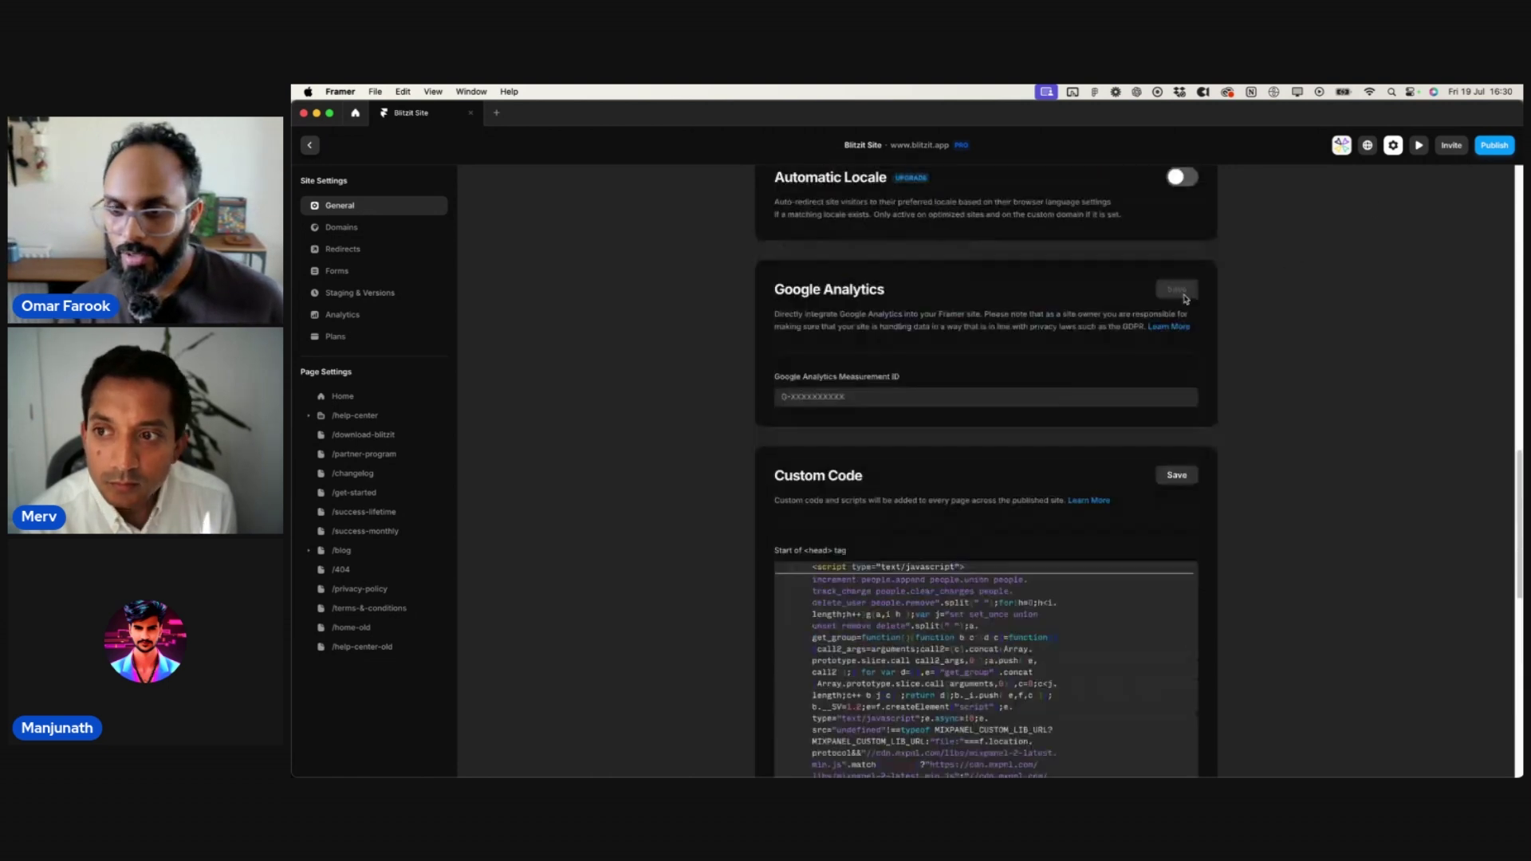
{"action": "left_click", "coordinate": [1188, 476]}
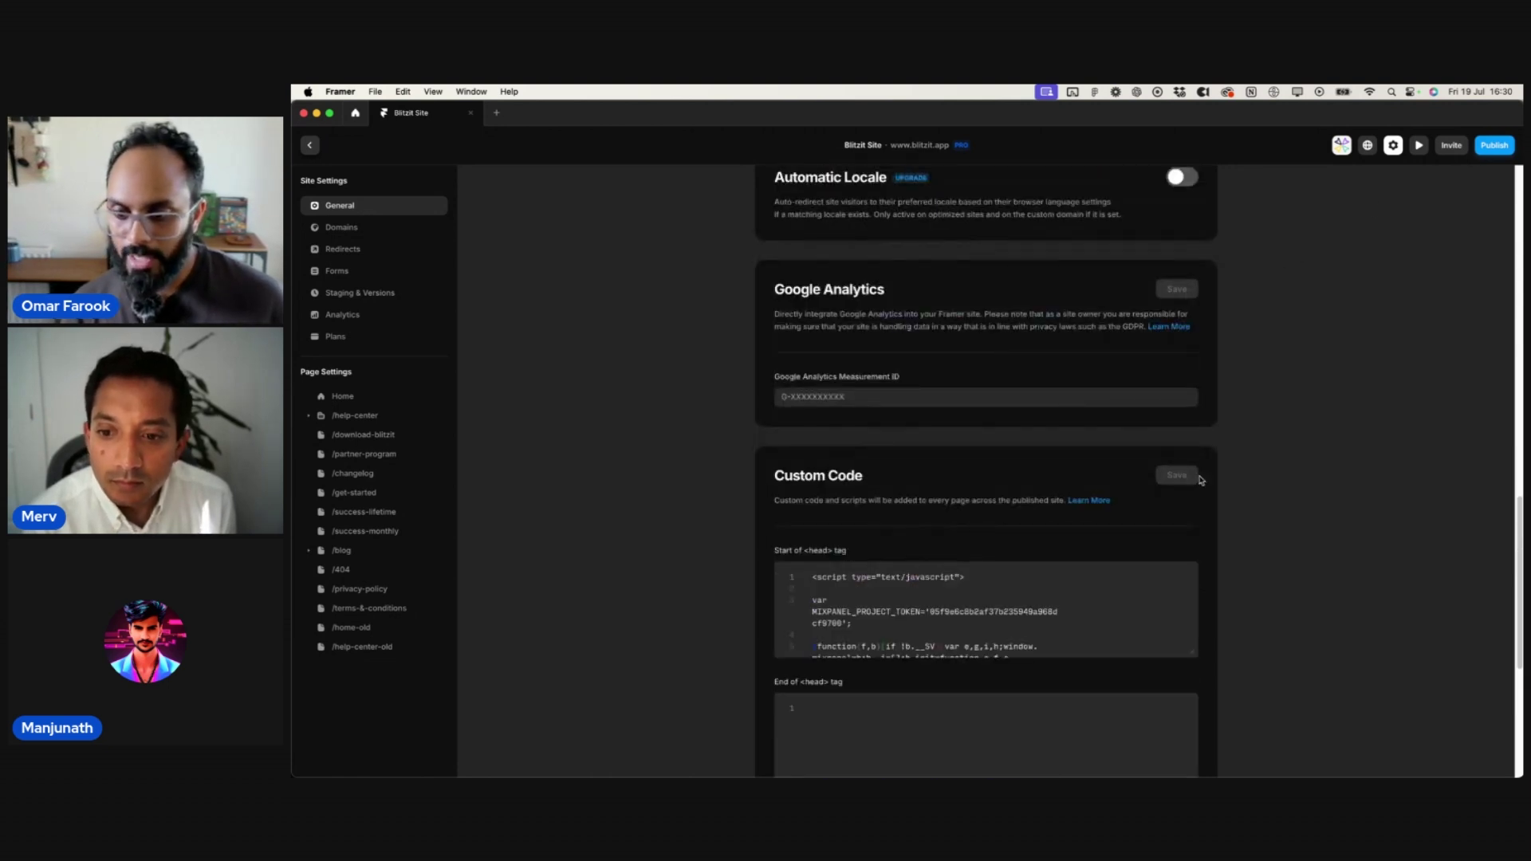
{"action": "left_click", "coordinate": [1480, 152]}
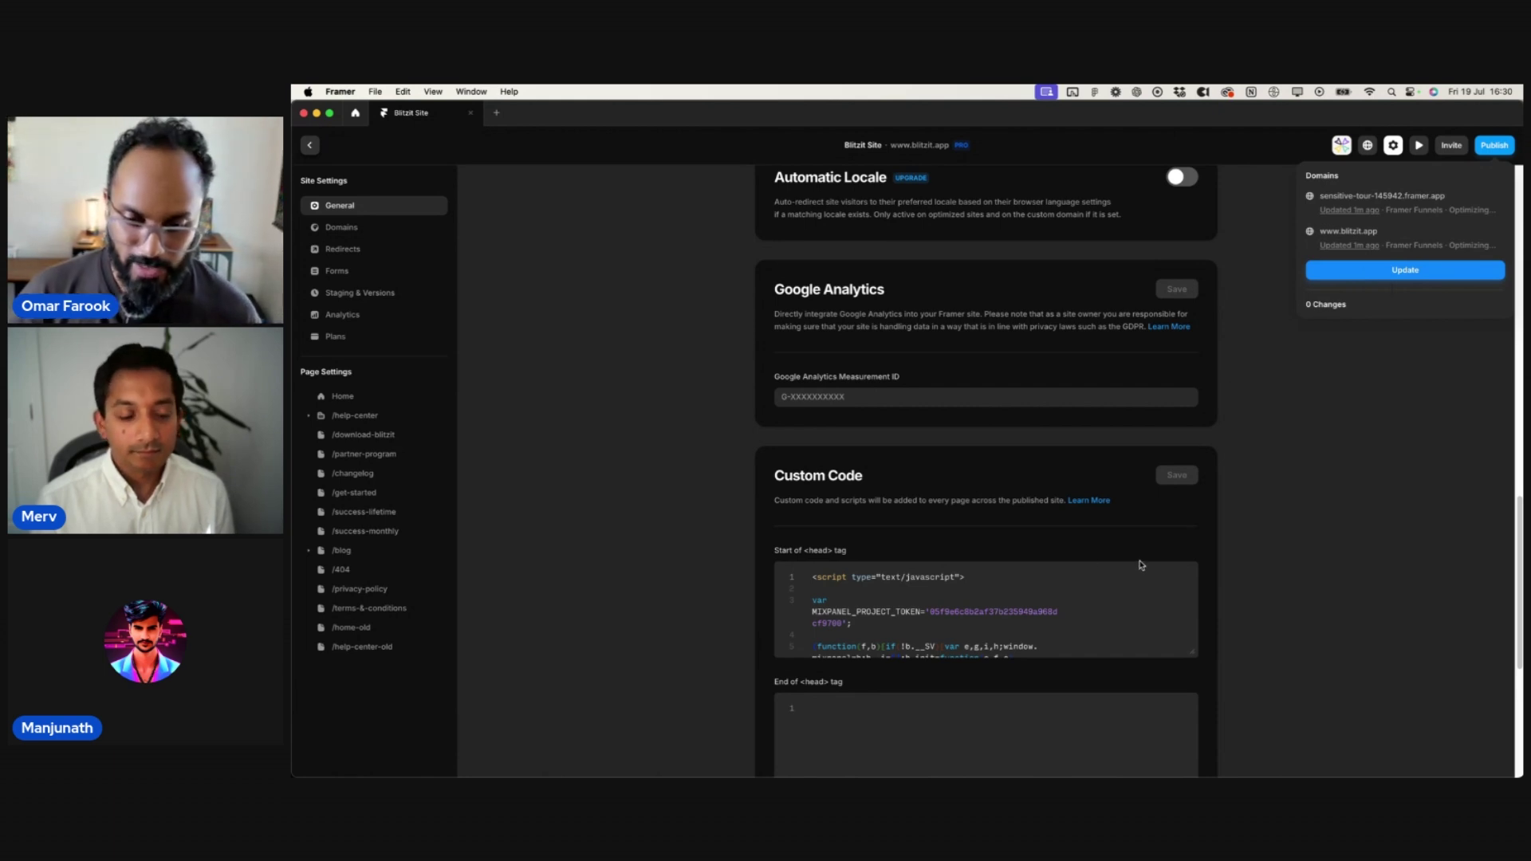
{"action": "left_click", "coordinate": [1319, 479]}
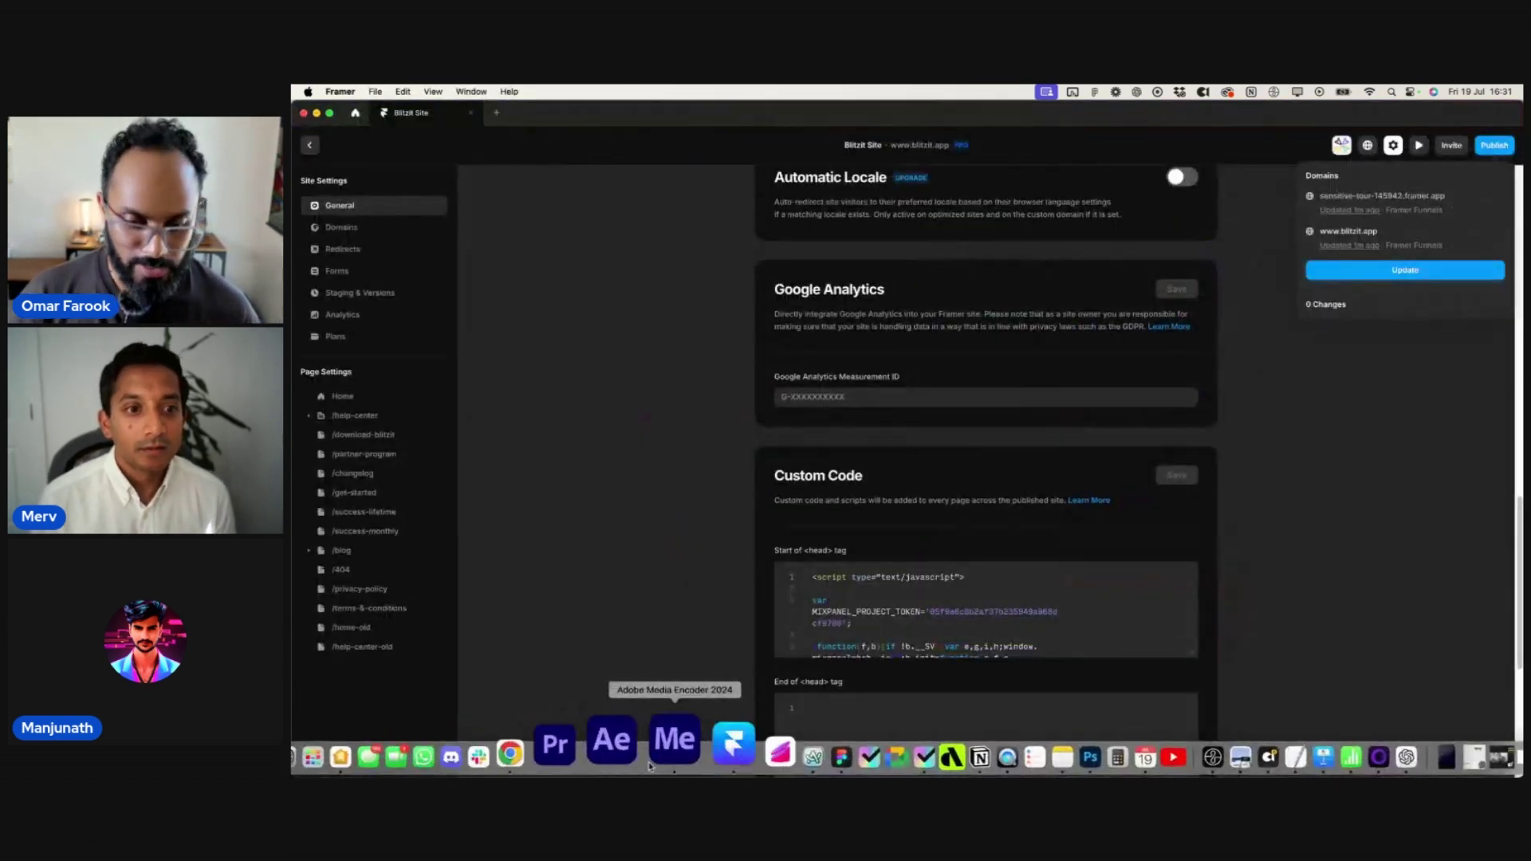
- On the live Blitzit site in Chrome, visit the roadmap section and then the blog index
{"action": "left_click", "coordinate": [583, 745]}
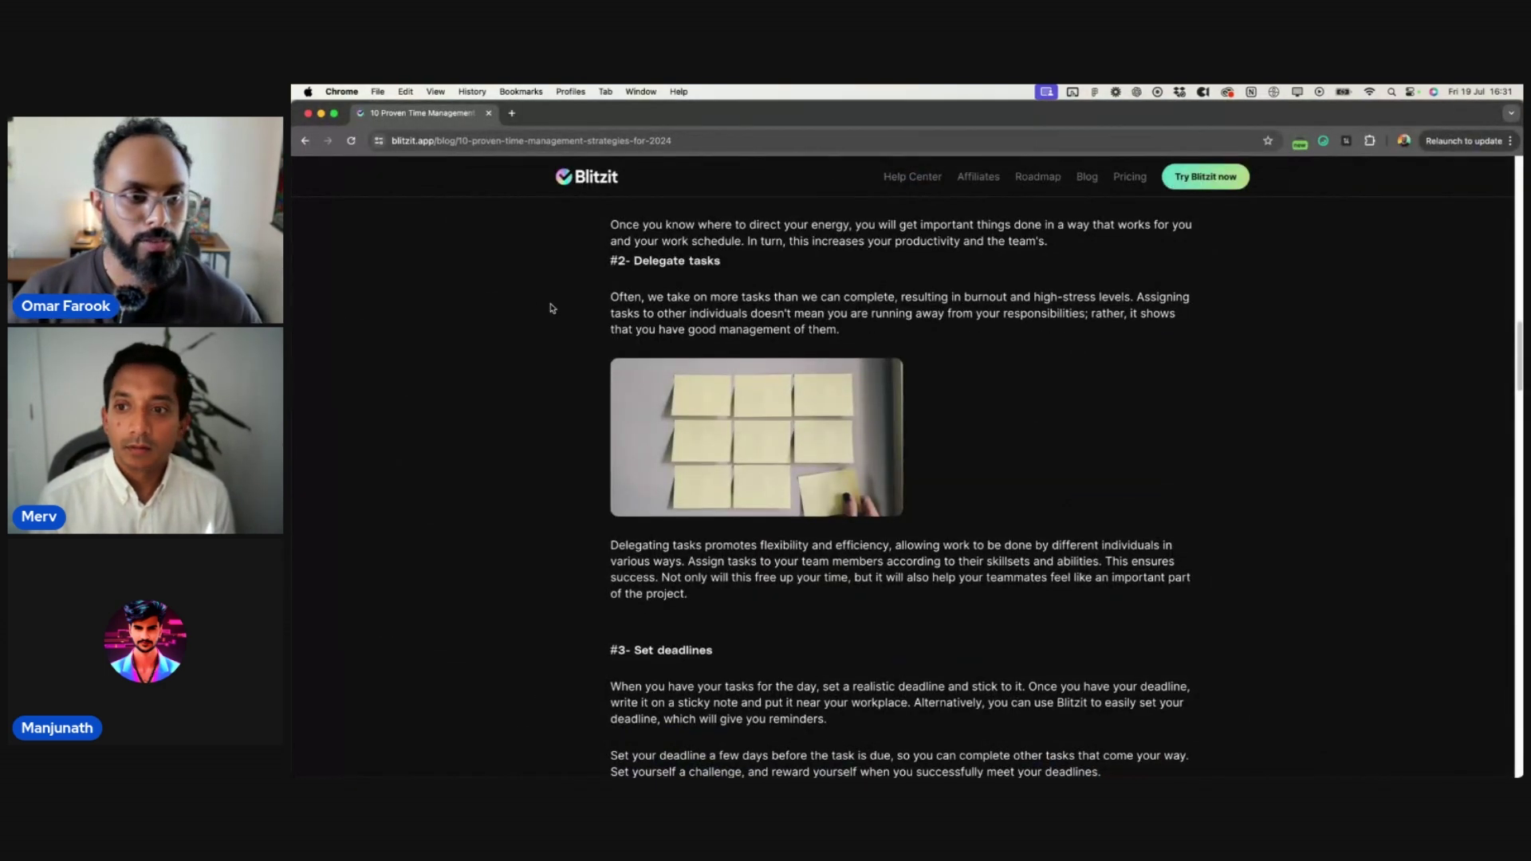
{"action": "scroll", "coordinate": [877, 459], "scroll_direction": "up", "scroll_amount": 10}
{"action": "scroll", "coordinate": [880, 461], "scroll_direction": "up", "scroll_amount": 7}
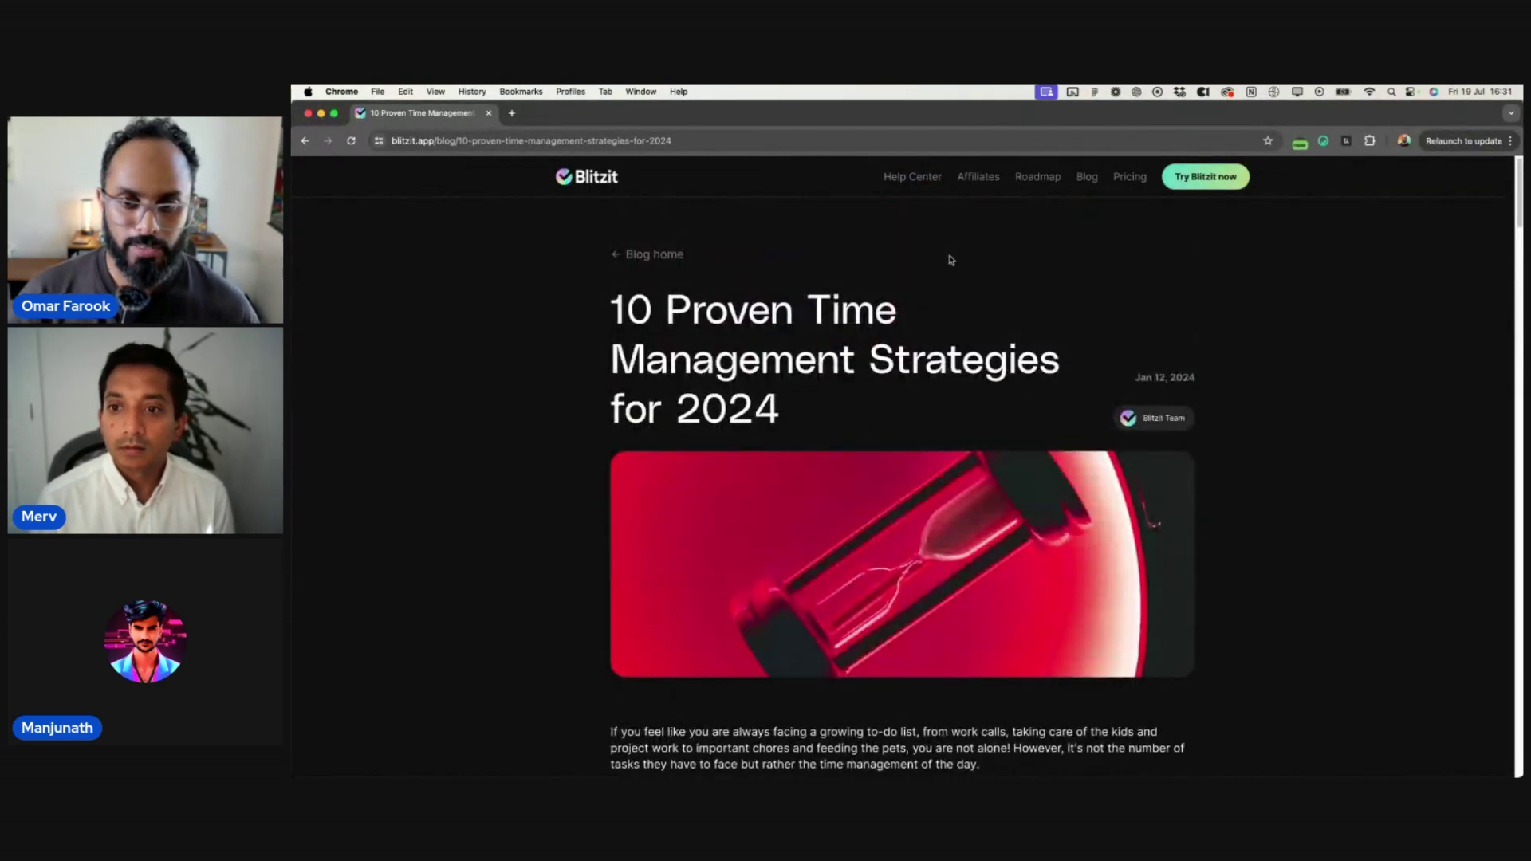
{"action": "left_click", "coordinate": [1041, 179]}
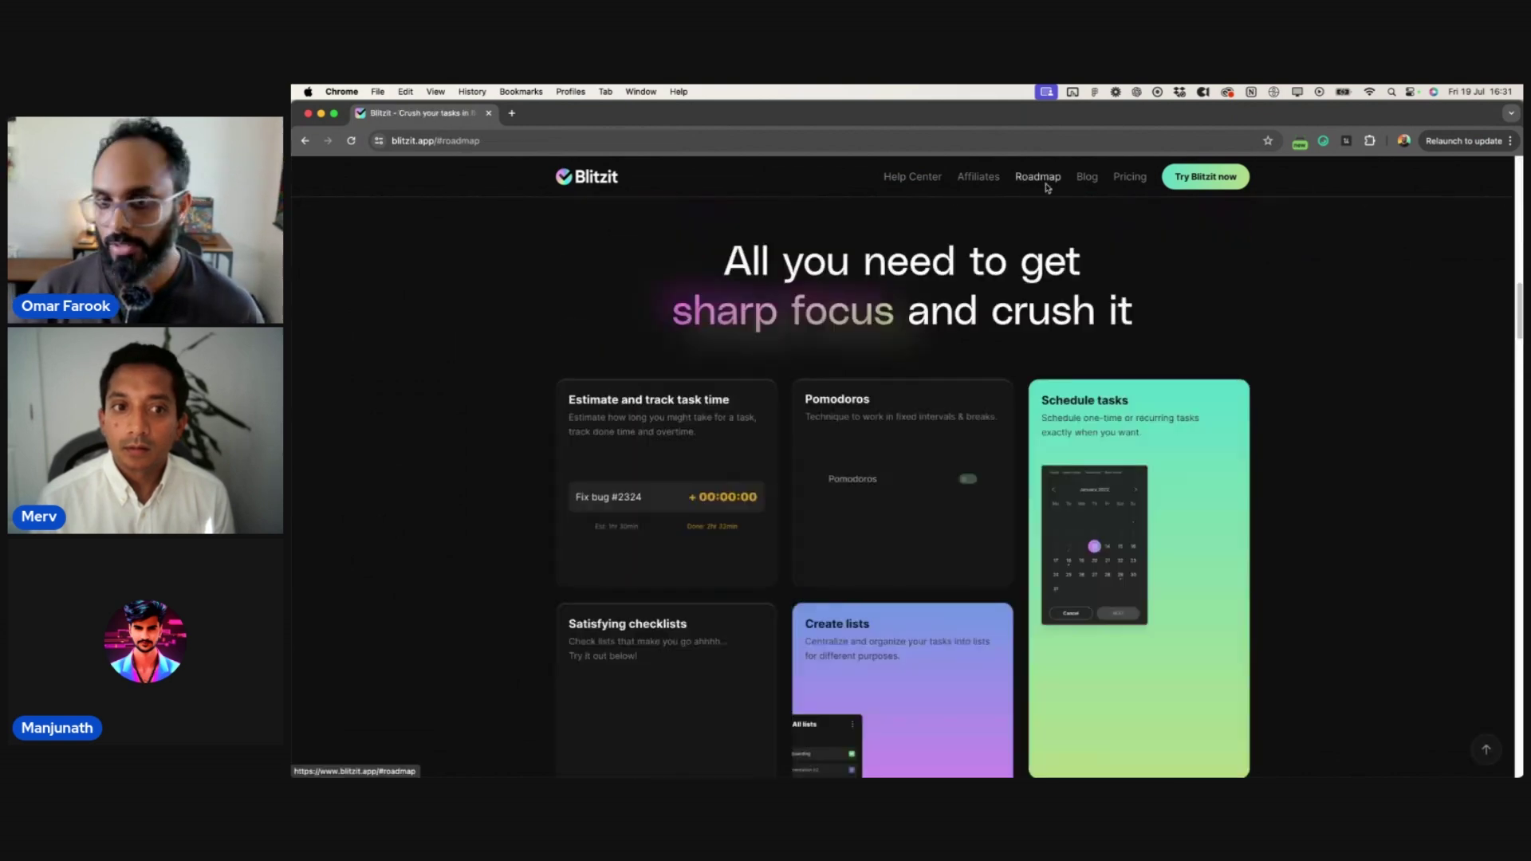
{"action": "left_click", "coordinate": [1088, 178]}
- Read the blog's Small Steps to Big Wins and Notion's New Calendar App articles
{"action": "scroll", "coordinate": [1078, 330], "scroll_direction": "down", "scroll_amount": 3}
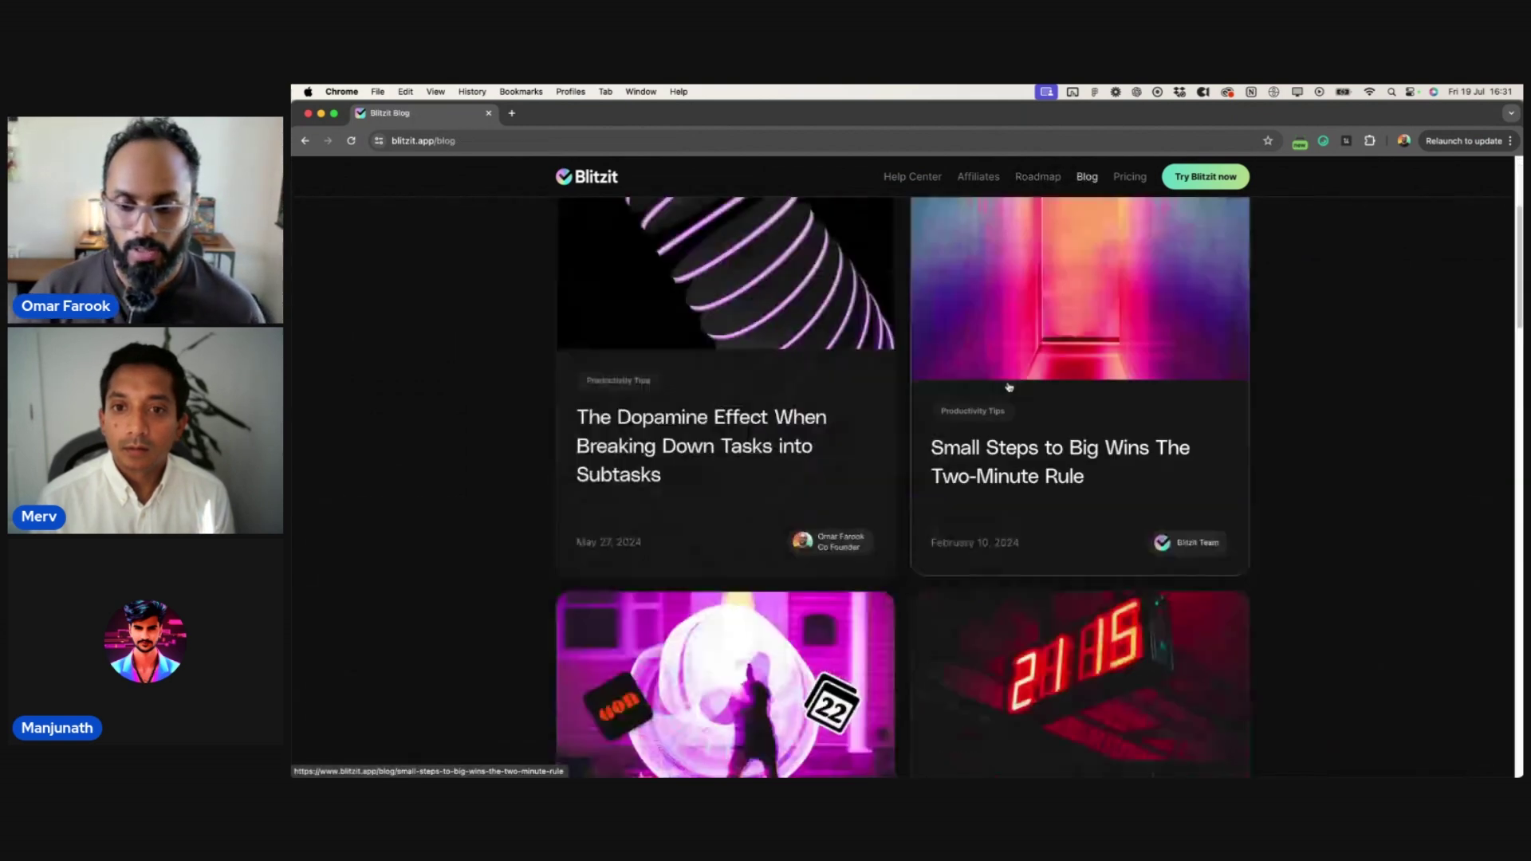
{"action": "left_click", "coordinate": [1077, 330]}
{"action": "scroll", "coordinate": [1068, 339], "scroll_direction": "down", "scroll_amount": 20}
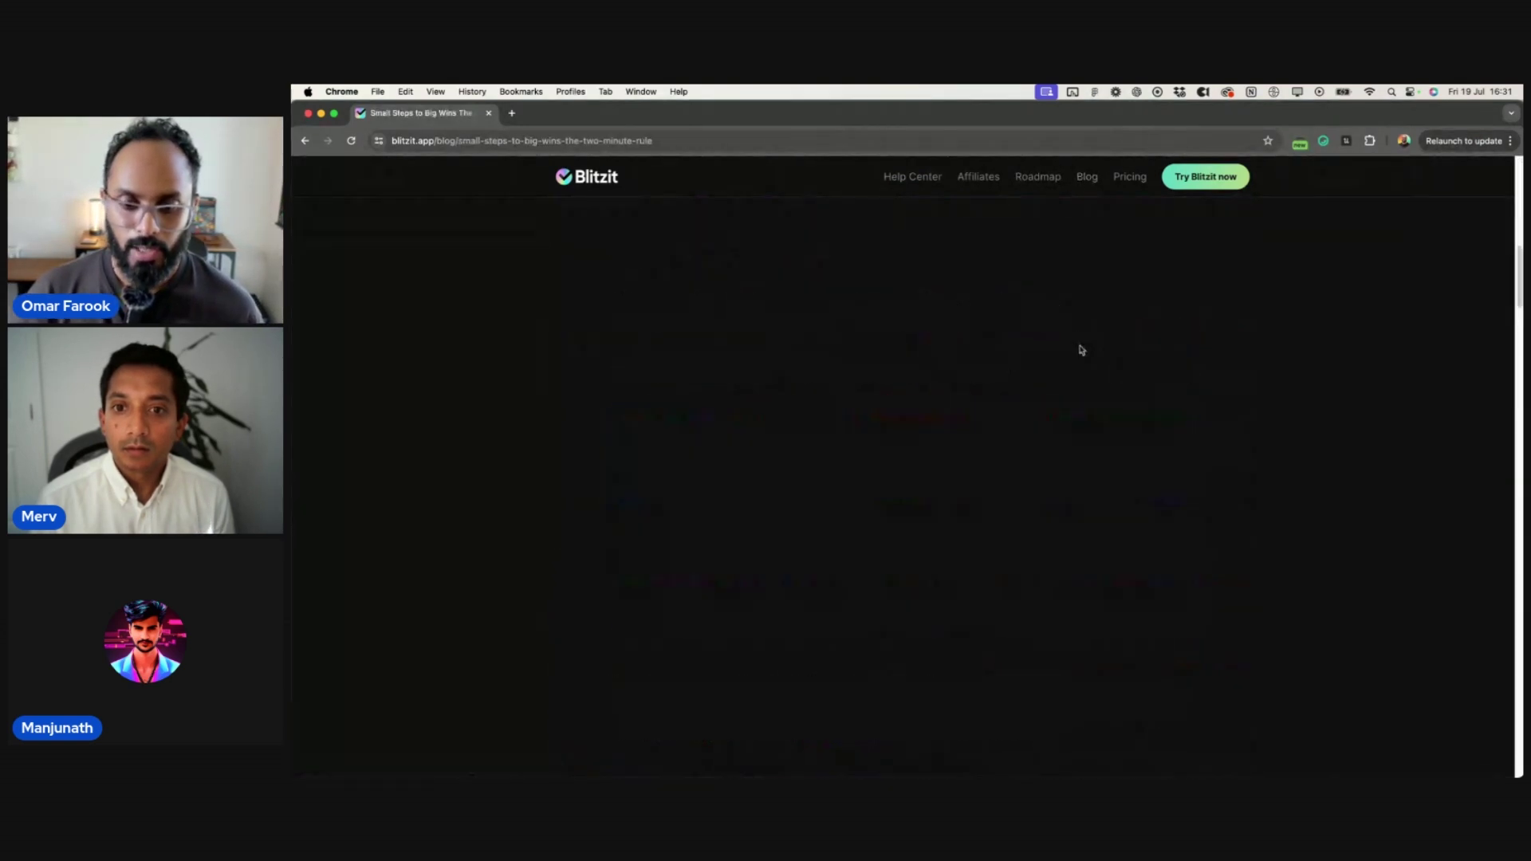
{"action": "scroll", "coordinate": [1063, 352], "scroll_direction": "down", "scroll_amount": 10}
{"action": "scroll", "coordinate": [1060, 355], "scroll_direction": "up", "scroll_amount": 5}
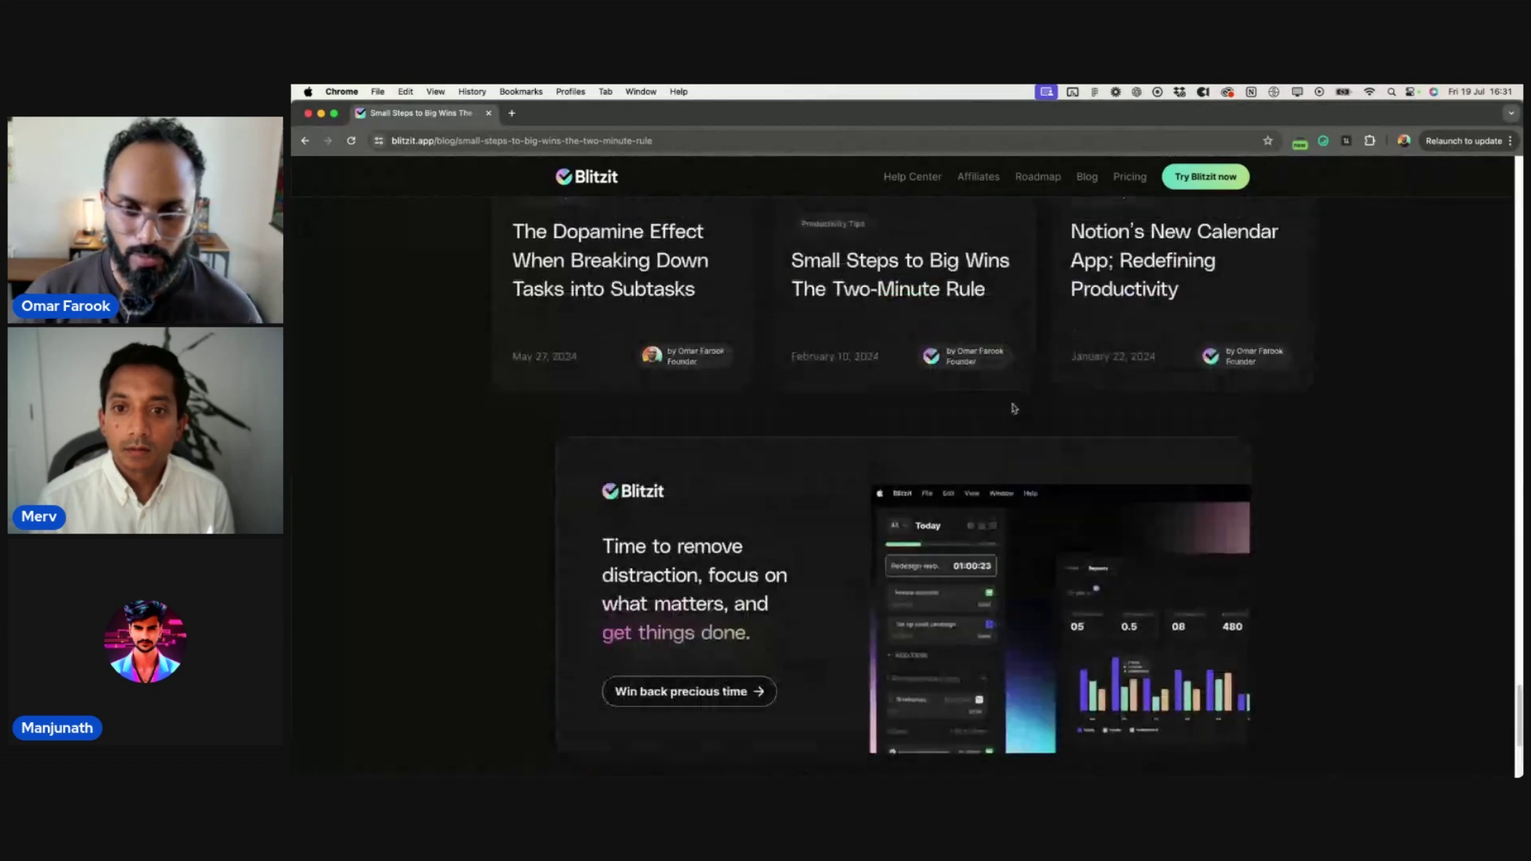
{"action": "scroll", "coordinate": [1037, 438], "scroll_direction": "up", "scroll_amount": 4}
{"action": "left_click", "coordinate": [1178, 609]}
{"action": "scroll", "coordinate": [1104, 417], "scroll_direction": "down", "scroll_amount": 5}
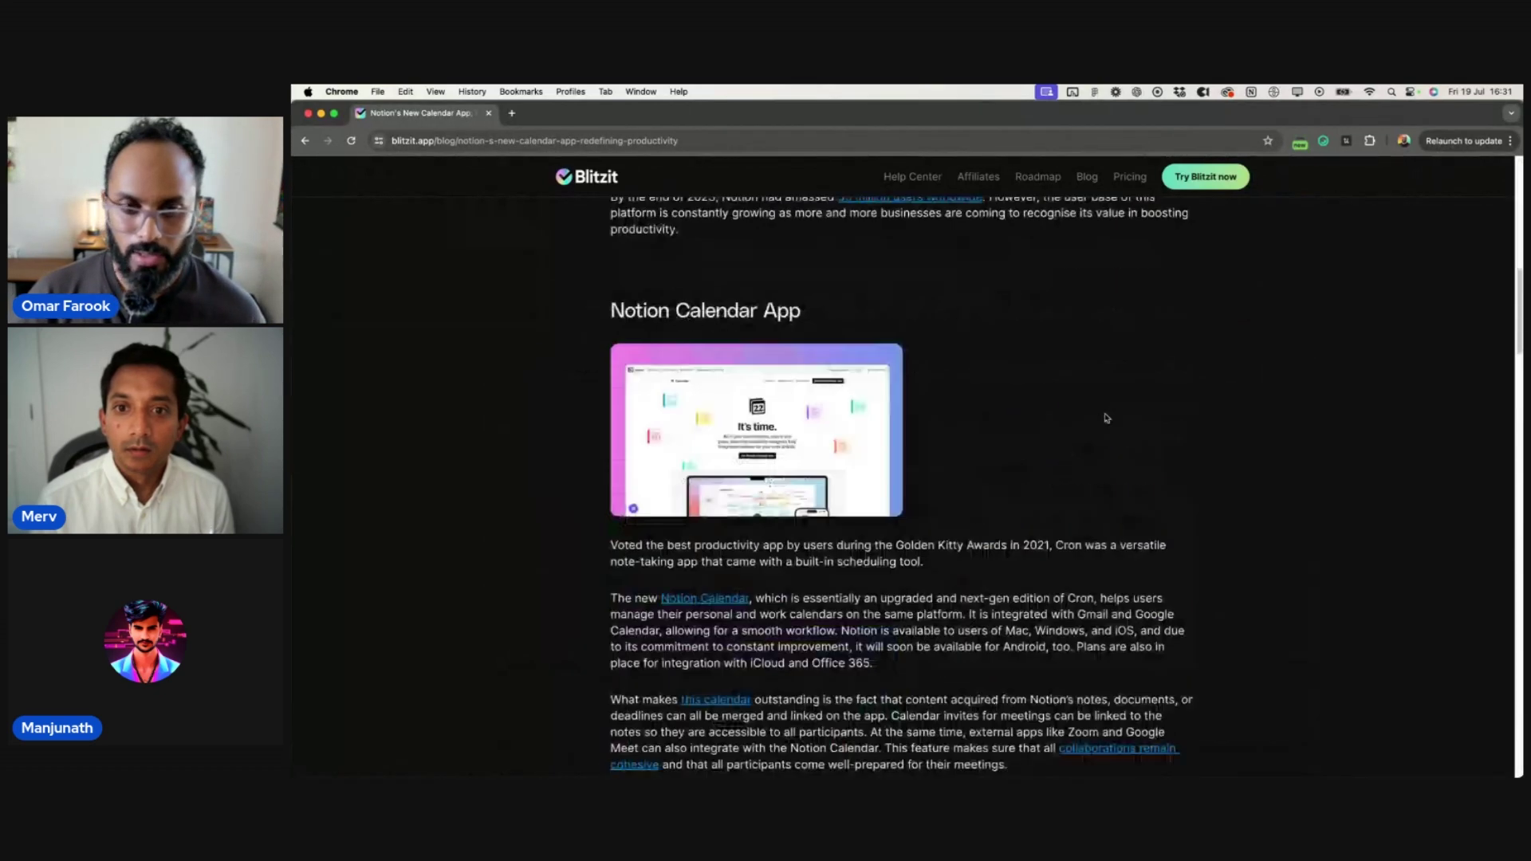
{"action": "scroll", "coordinate": [1117, 414], "scroll_direction": "up", "scroll_amount": 5}
- From the help centre home, read the reminders, Subtasks, report and Notion articles, ending on Upcoming integrations
{"action": "left_click", "coordinate": [912, 176]}
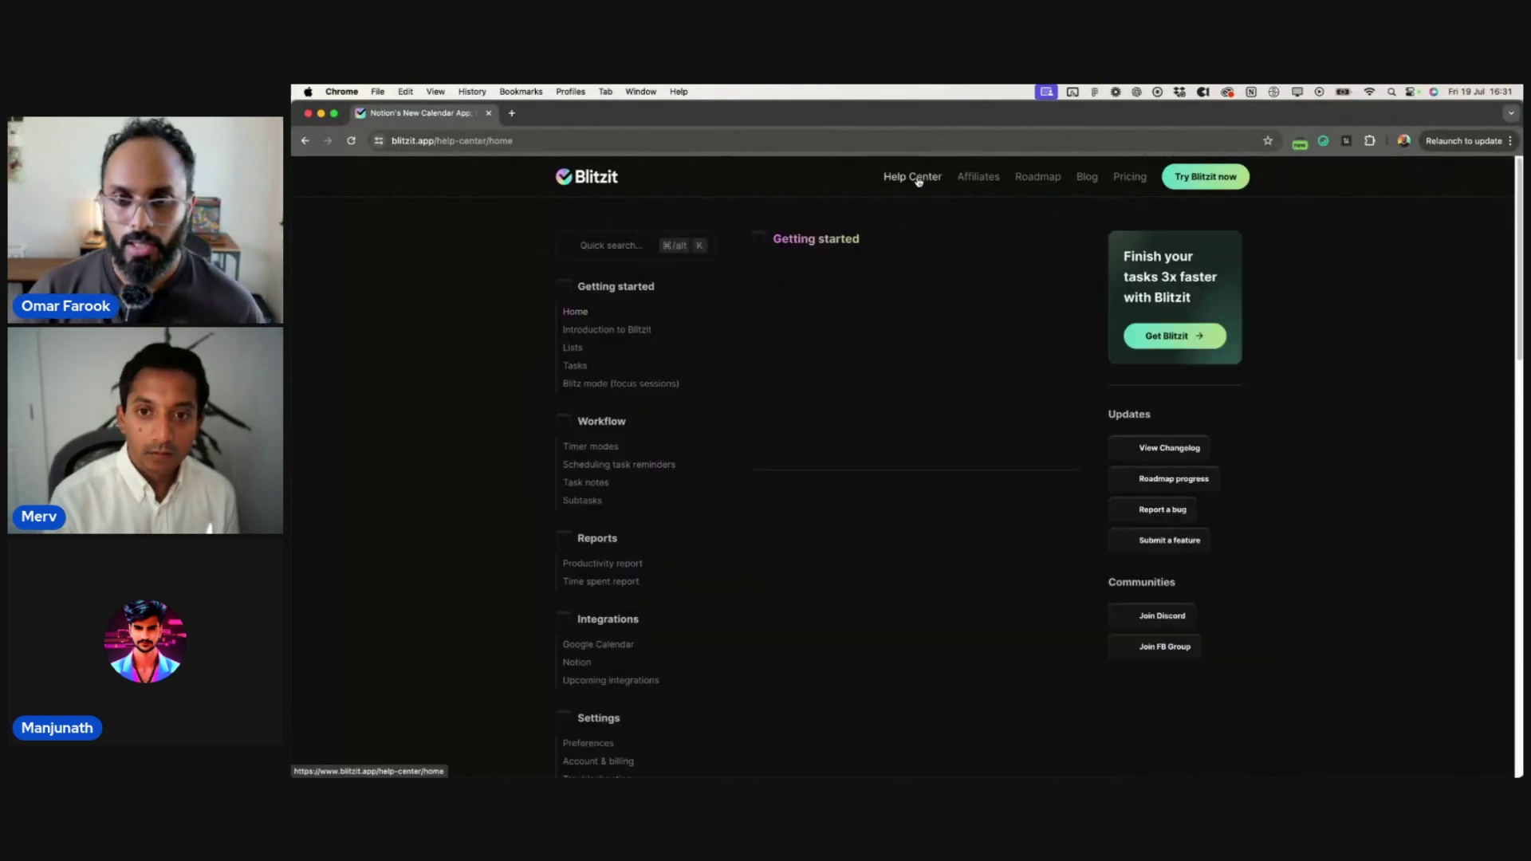
{"action": "left_click", "coordinate": [599, 466]}
{"action": "left_click", "coordinate": [583, 500]}
{"action": "left_click", "coordinate": [592, 564]}
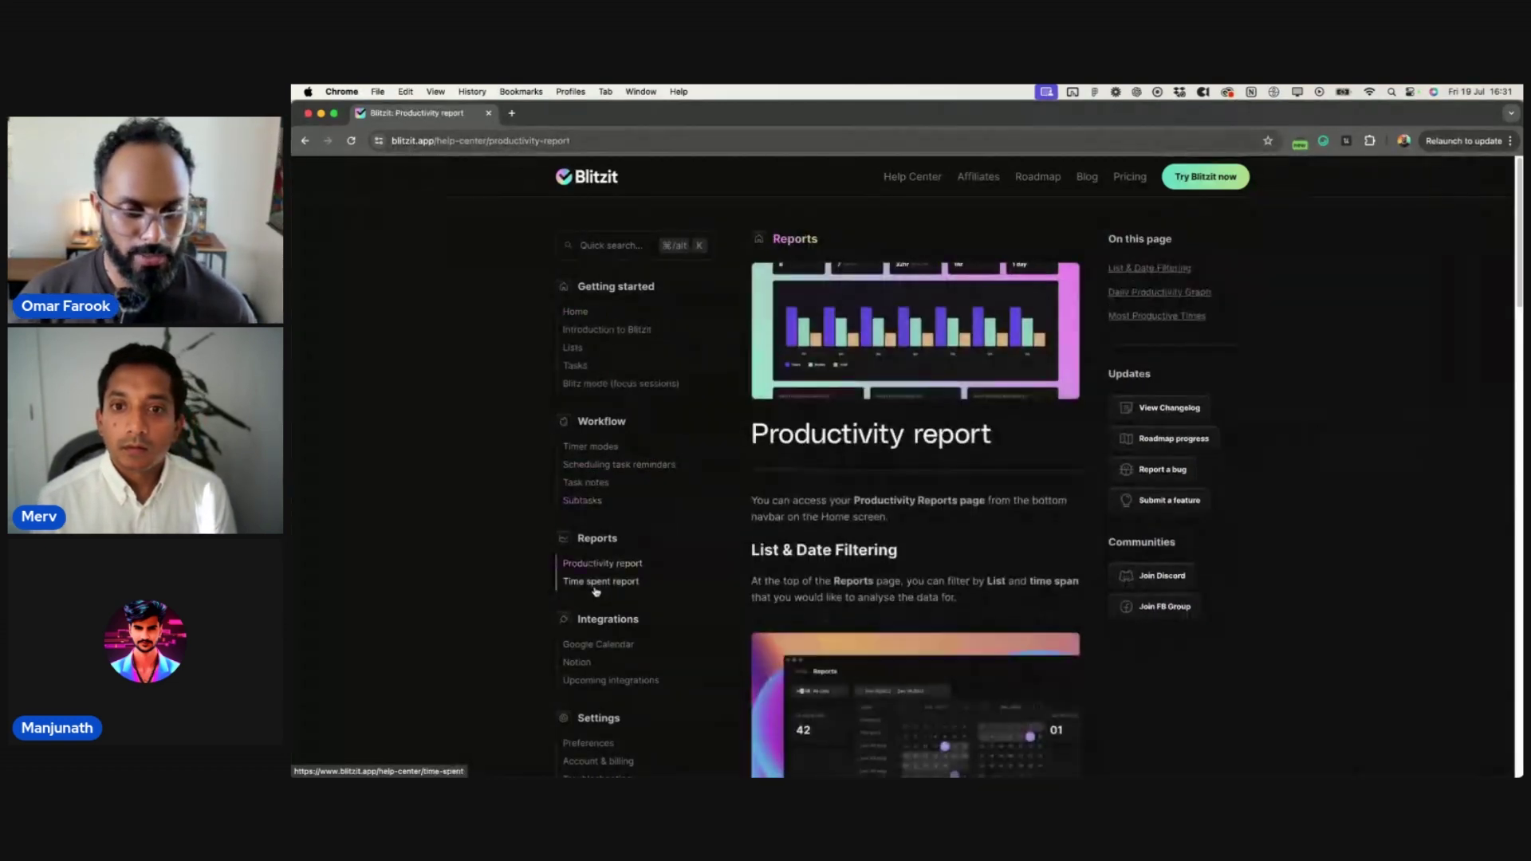
{"action": "left_click", "coordinate": [600, 581]}
{"action": "left_click", "coordinate": [591, 626]}
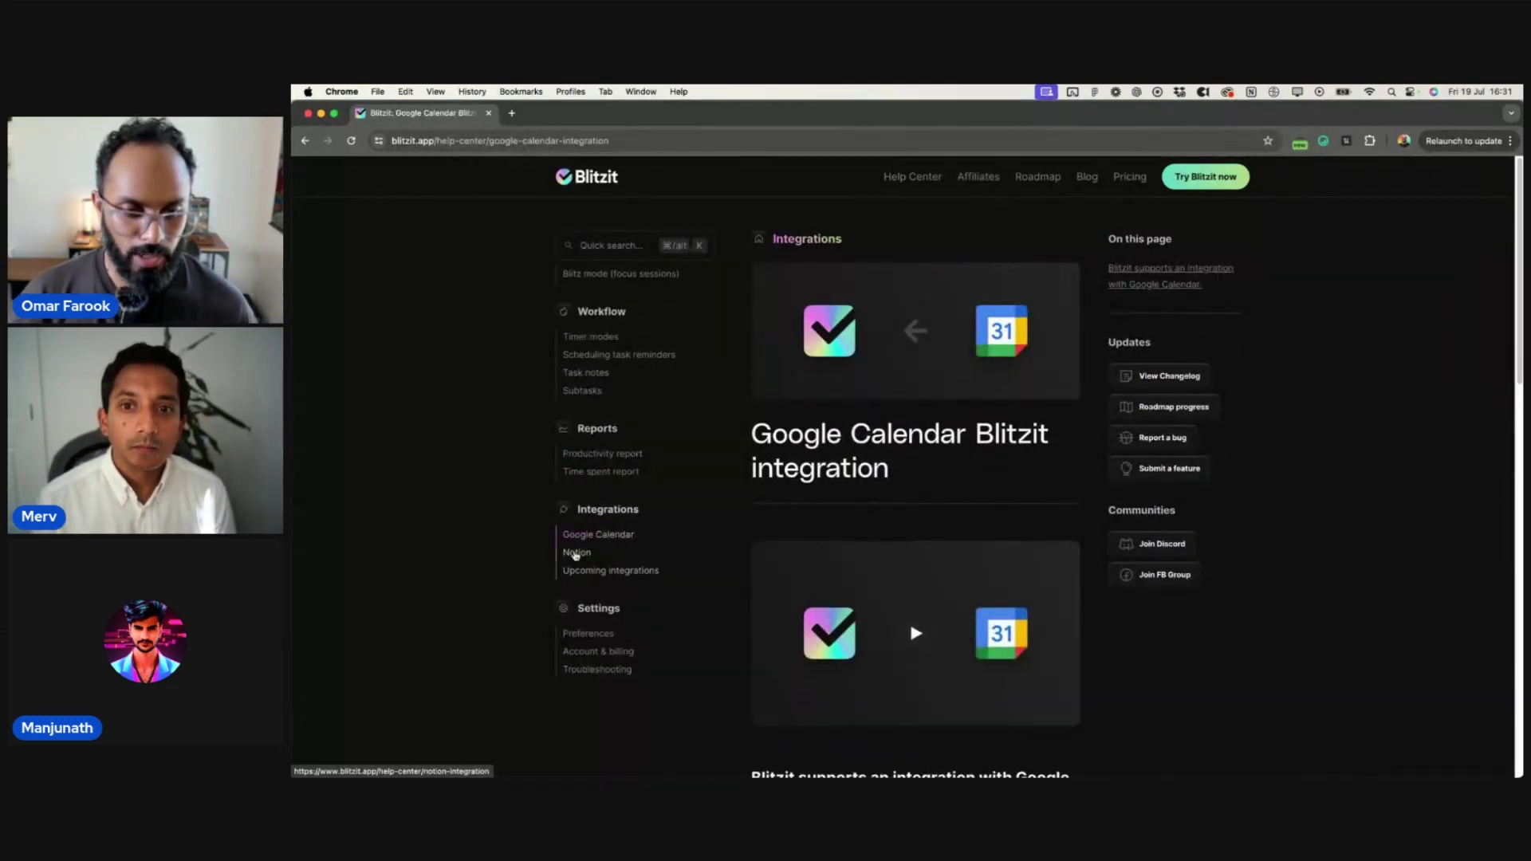
{"action": "left_click", "coordinate": [590, 664]}
{"action": "left_click", "coordinate": [594, 680]}
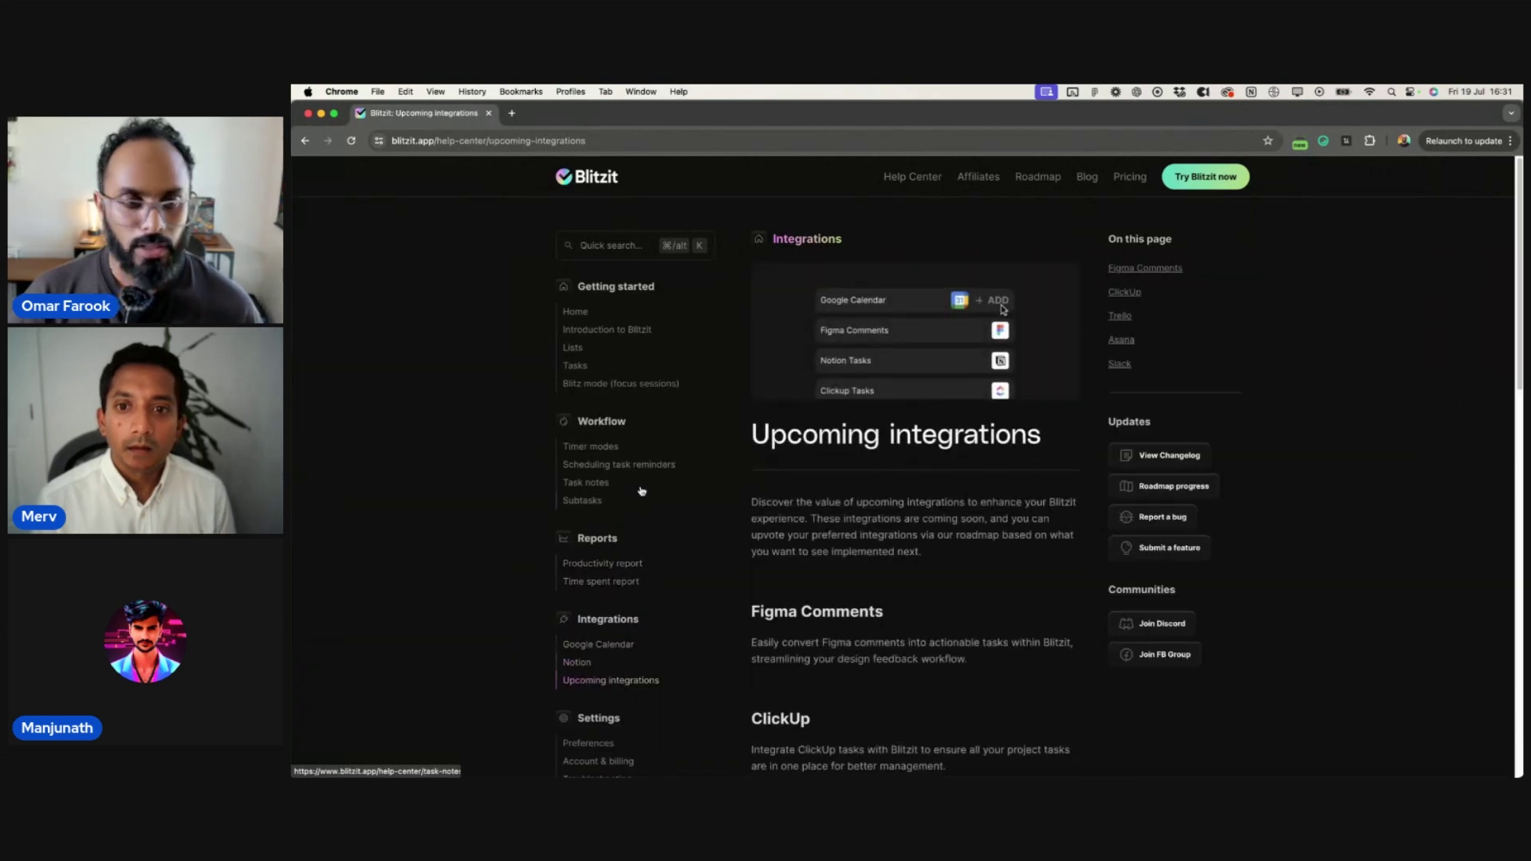
{"action": "mouse_move", "coordinate": [717, 772]}
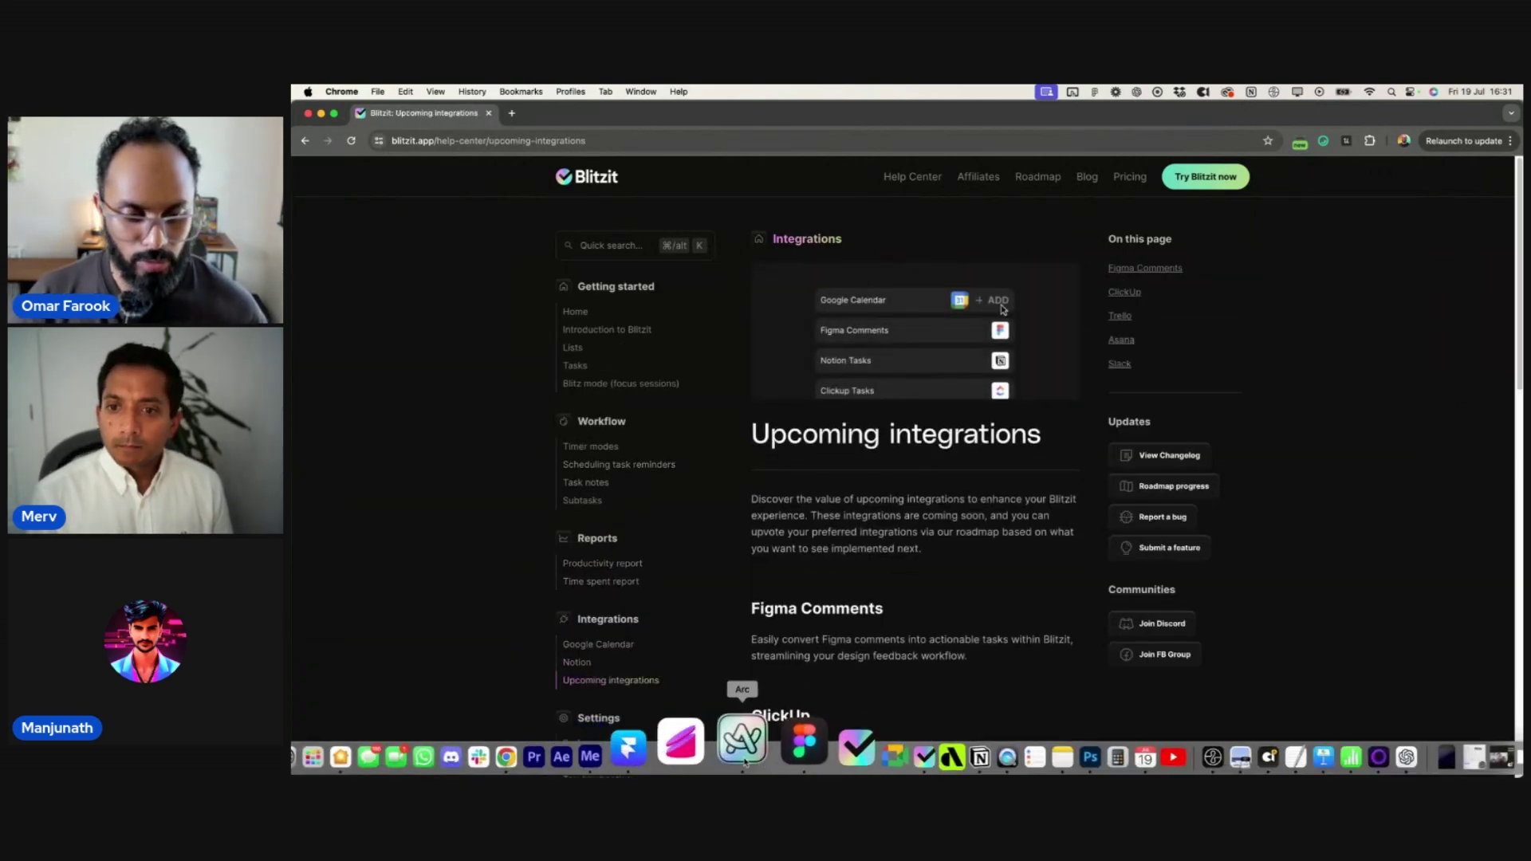
{"action": "left_click", "coordinate": [741, 756]}
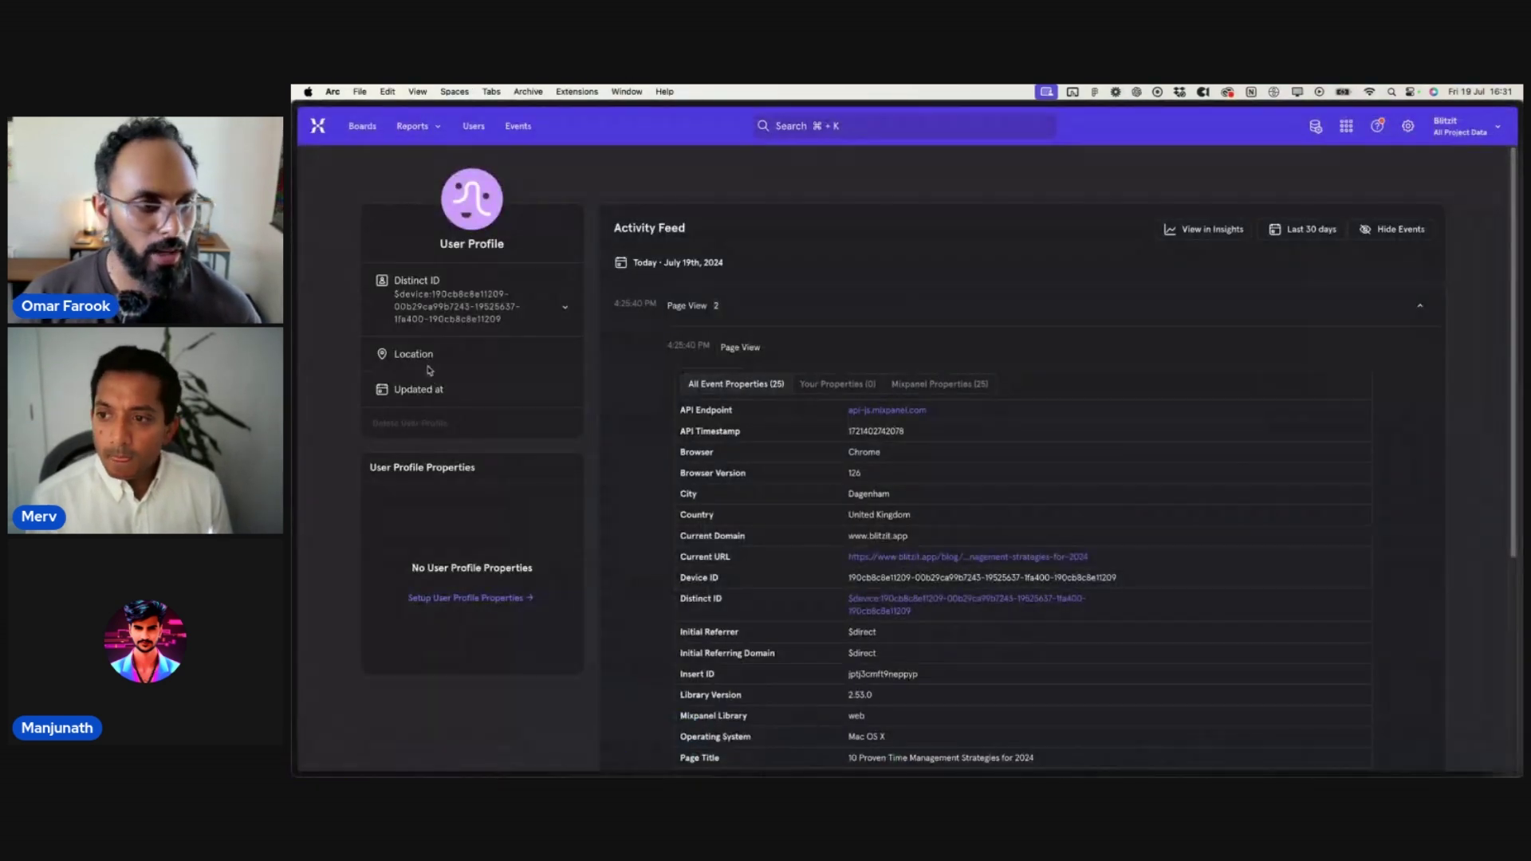
{"action": "left_click", "coordinate": [517, 127]}
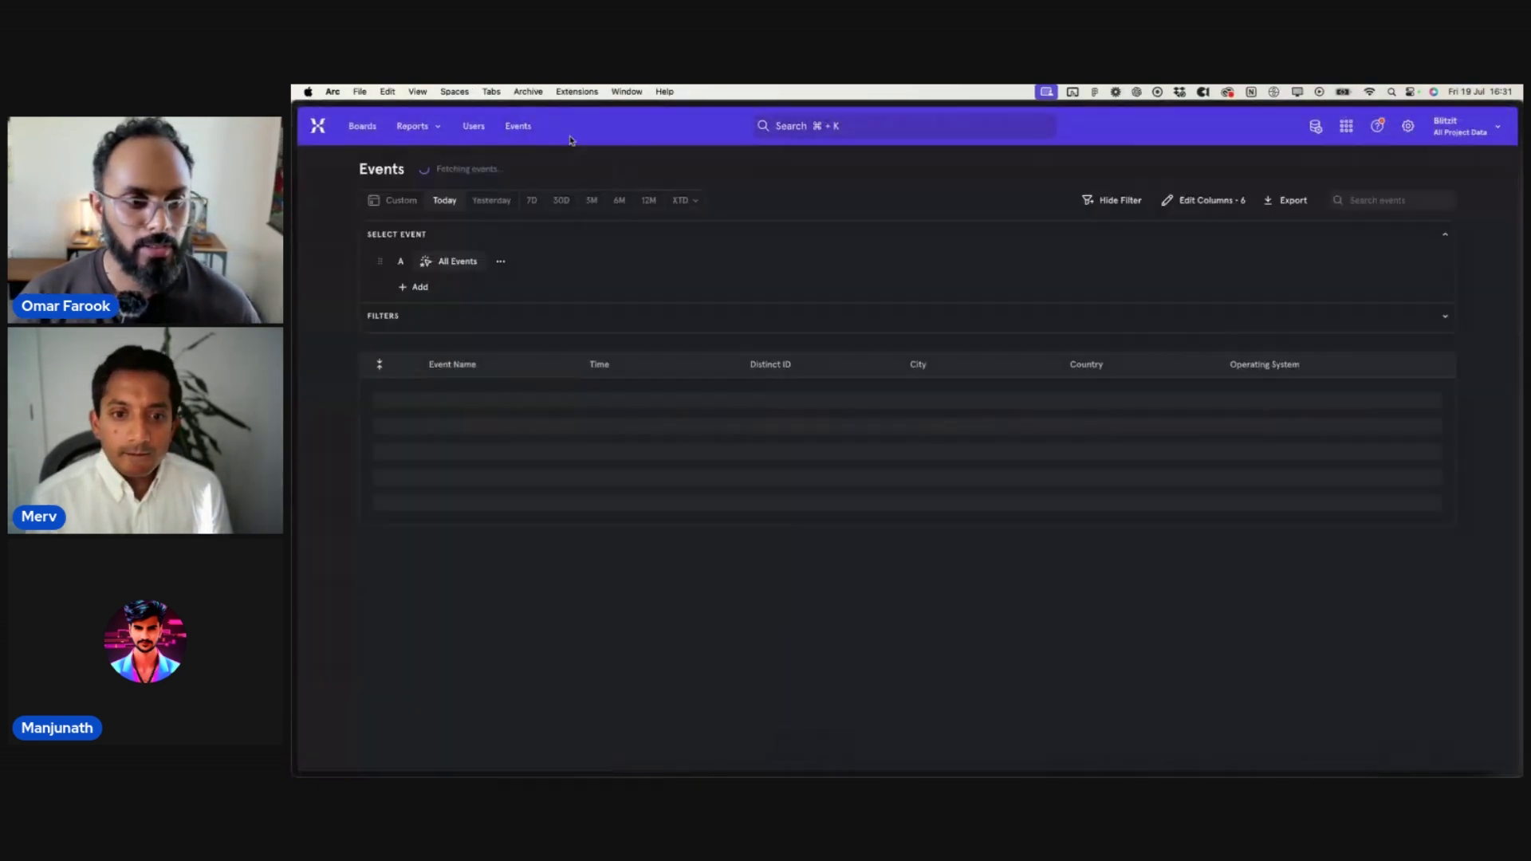
{"action": "mouse_move", "coordinate": [295, 319]}
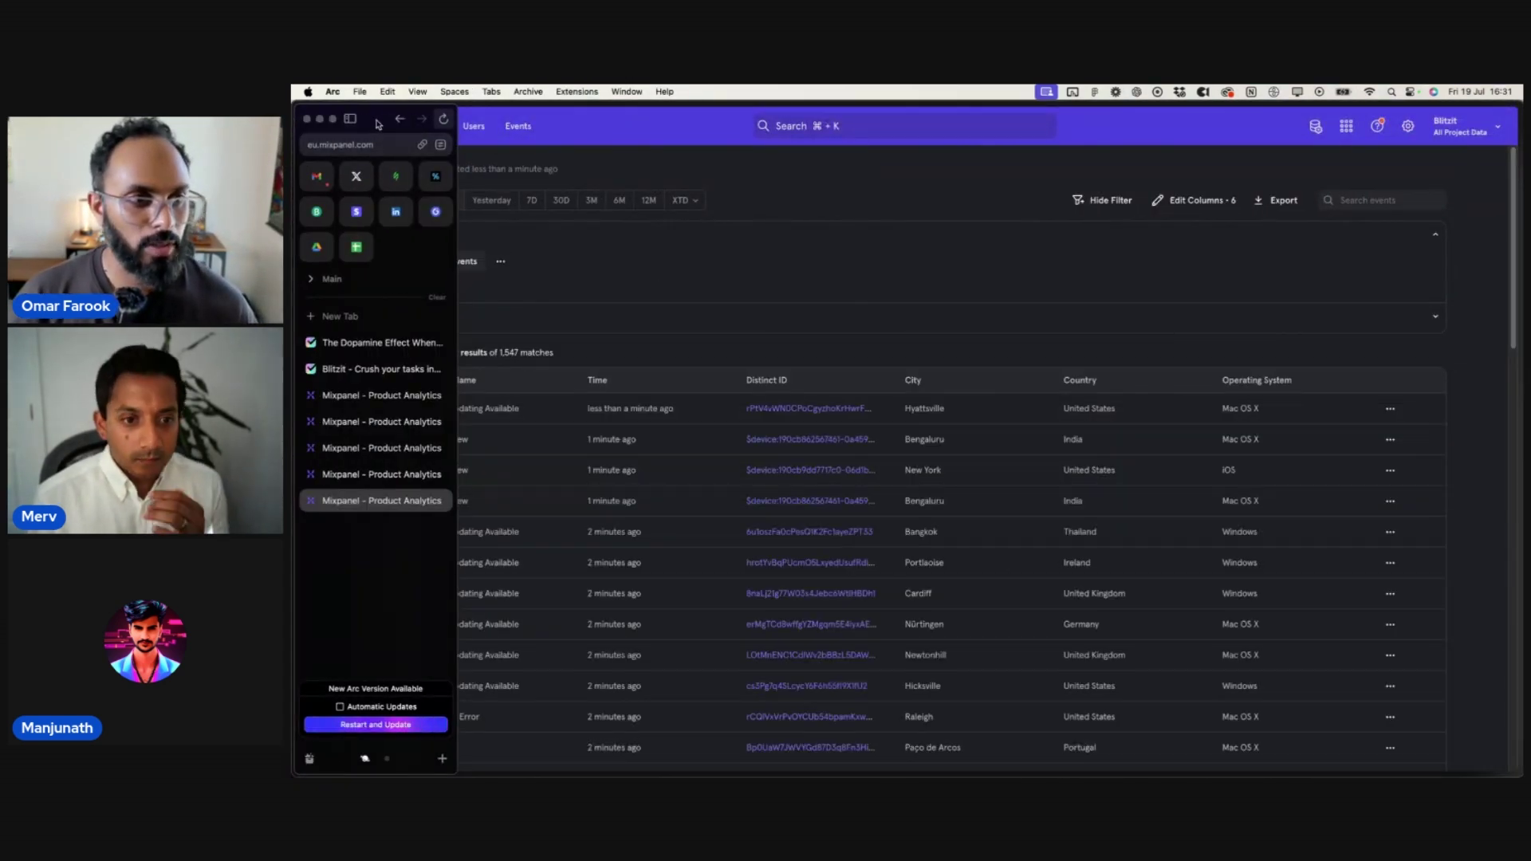
{"action": "left_click", "coordinate": [398, 119]}
{"action": "left_click", "coordinate": [398, 120]}
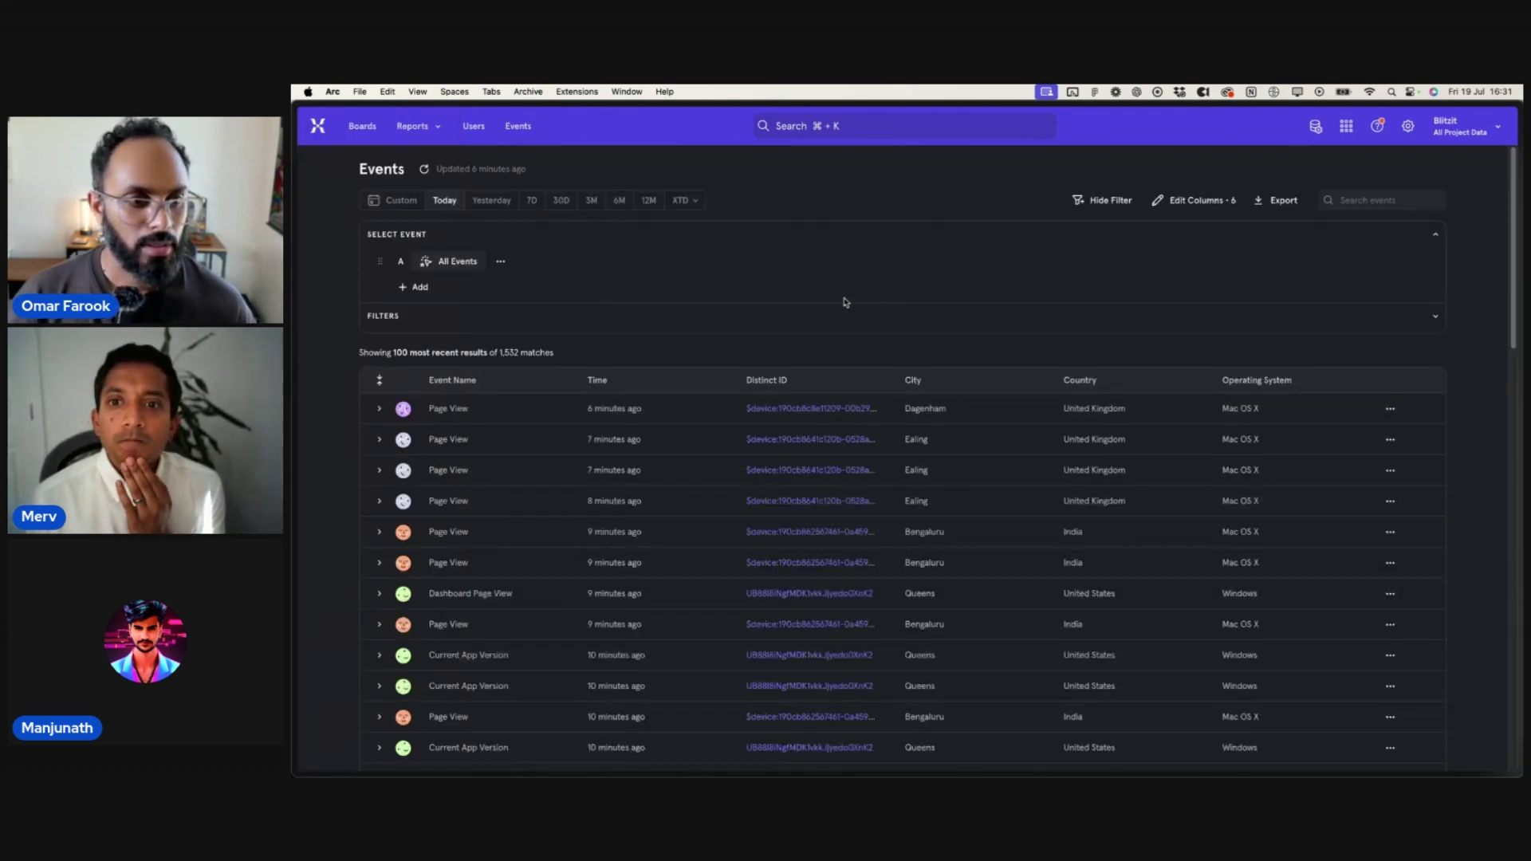
{"action": "mouse_move", "coordinate": [309, 139]}
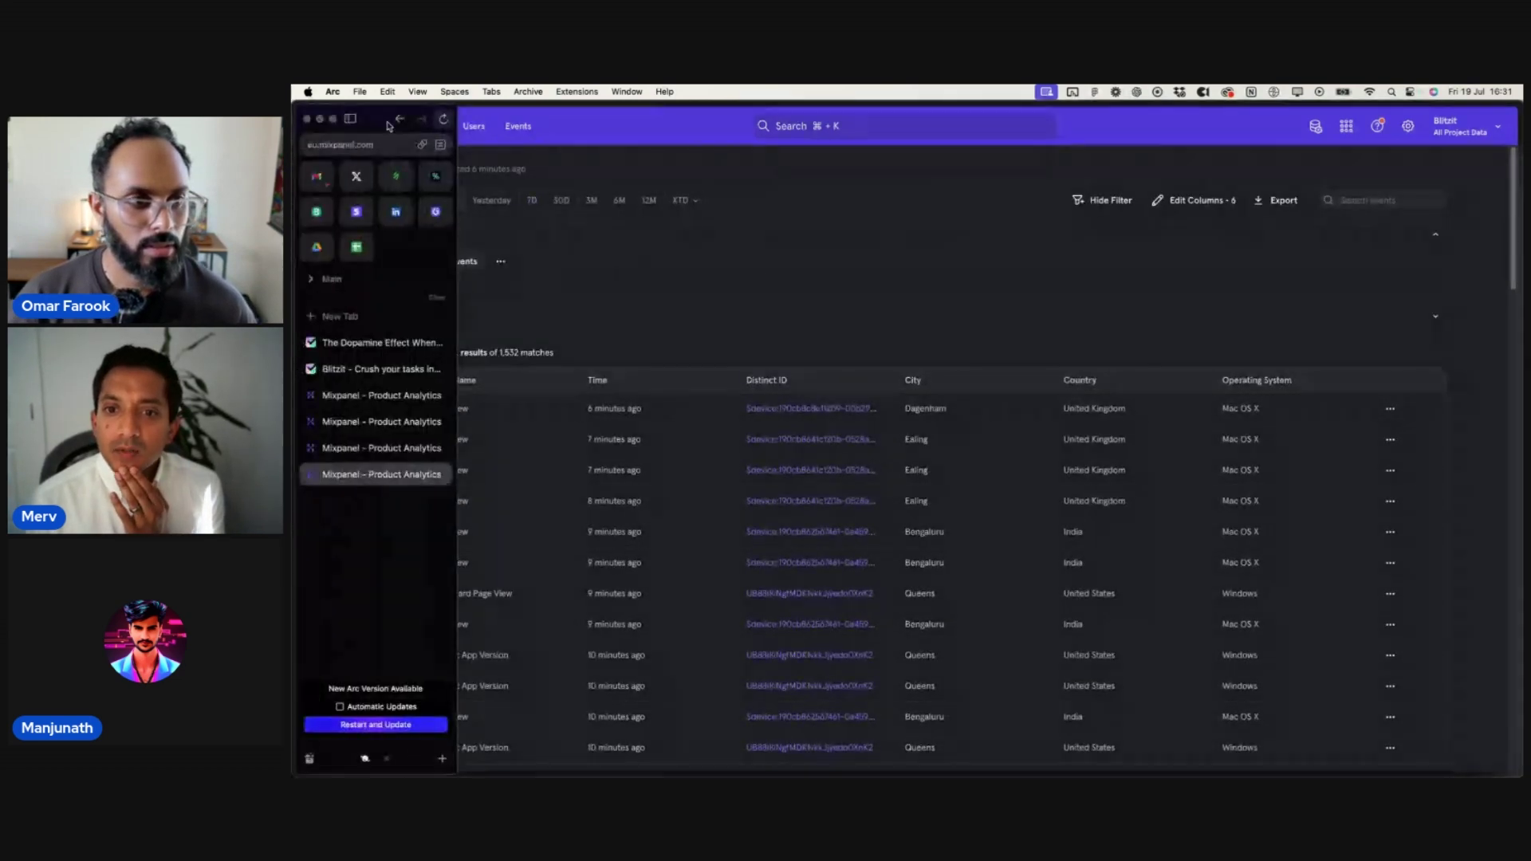
{"action": "left_click", "coordinate": [398, 120]}
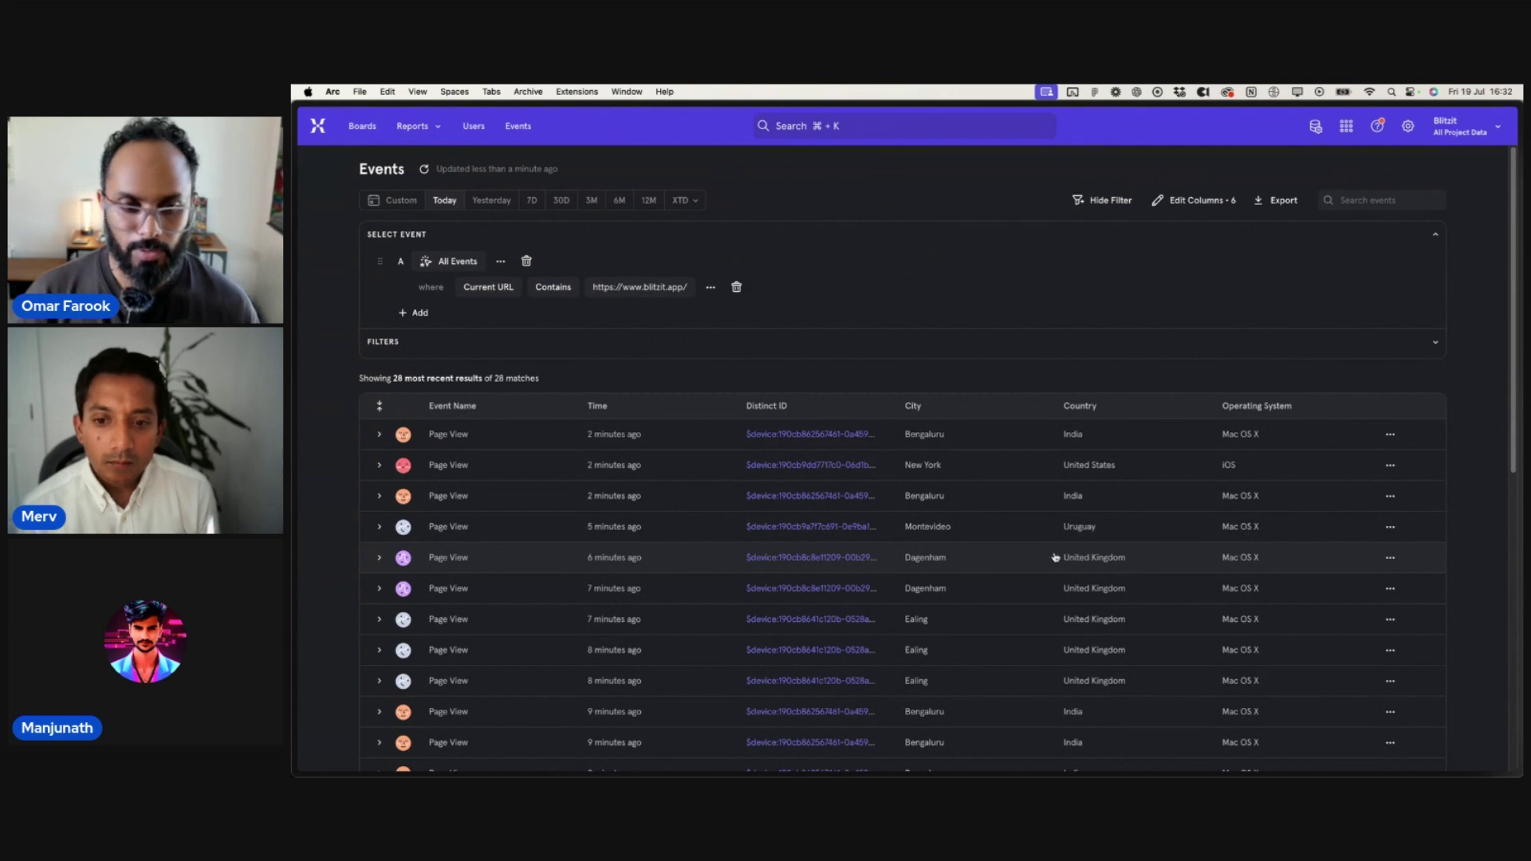
- Expand and collapse both Dagenham page views to inspect their event properties
{"action": "left_click", "coordinate": [1055, 558]}
{"action": "scroll", "coordinate": [1056, 557], "scroll_direction": "down", "scroll_amount": 3}
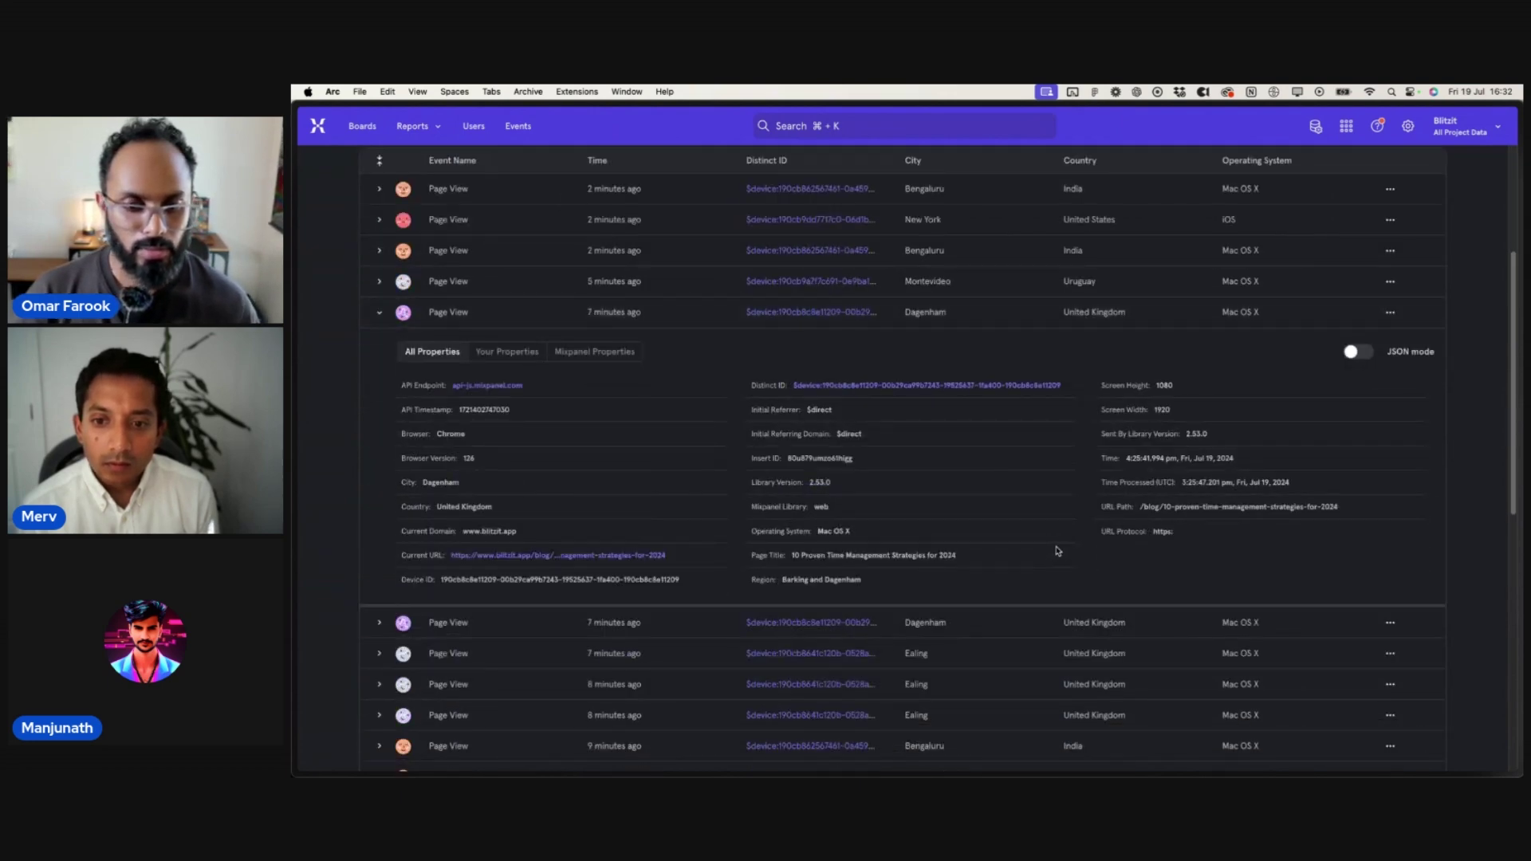
{"action": "scroll", "coordinate": [1057, 550], "scroll_direction": "up", "scroll_amount": 3}
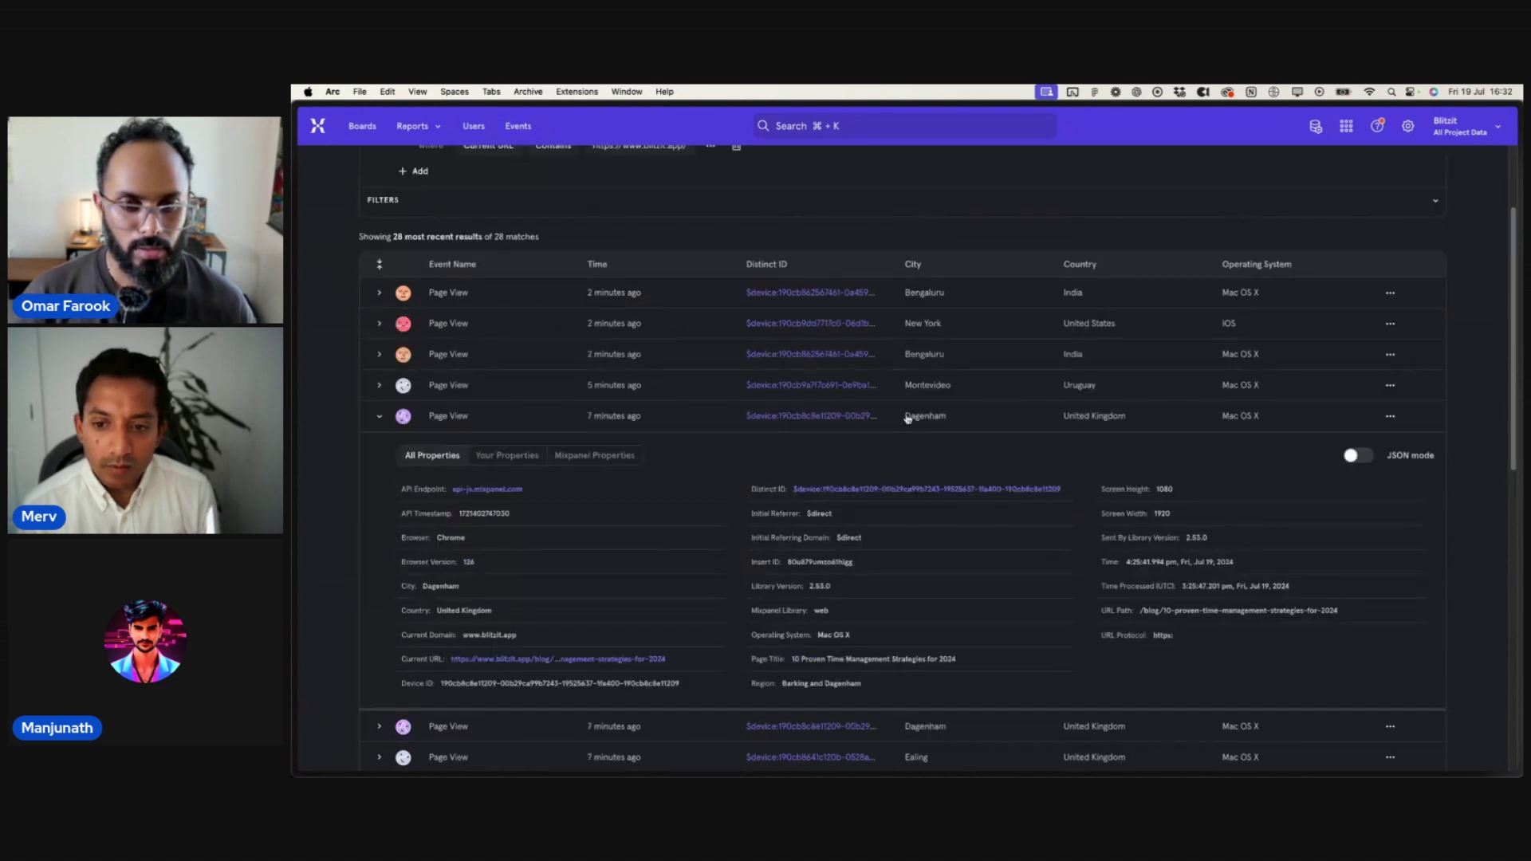
{"action": "left_click", "coordinate": [930, 423]}
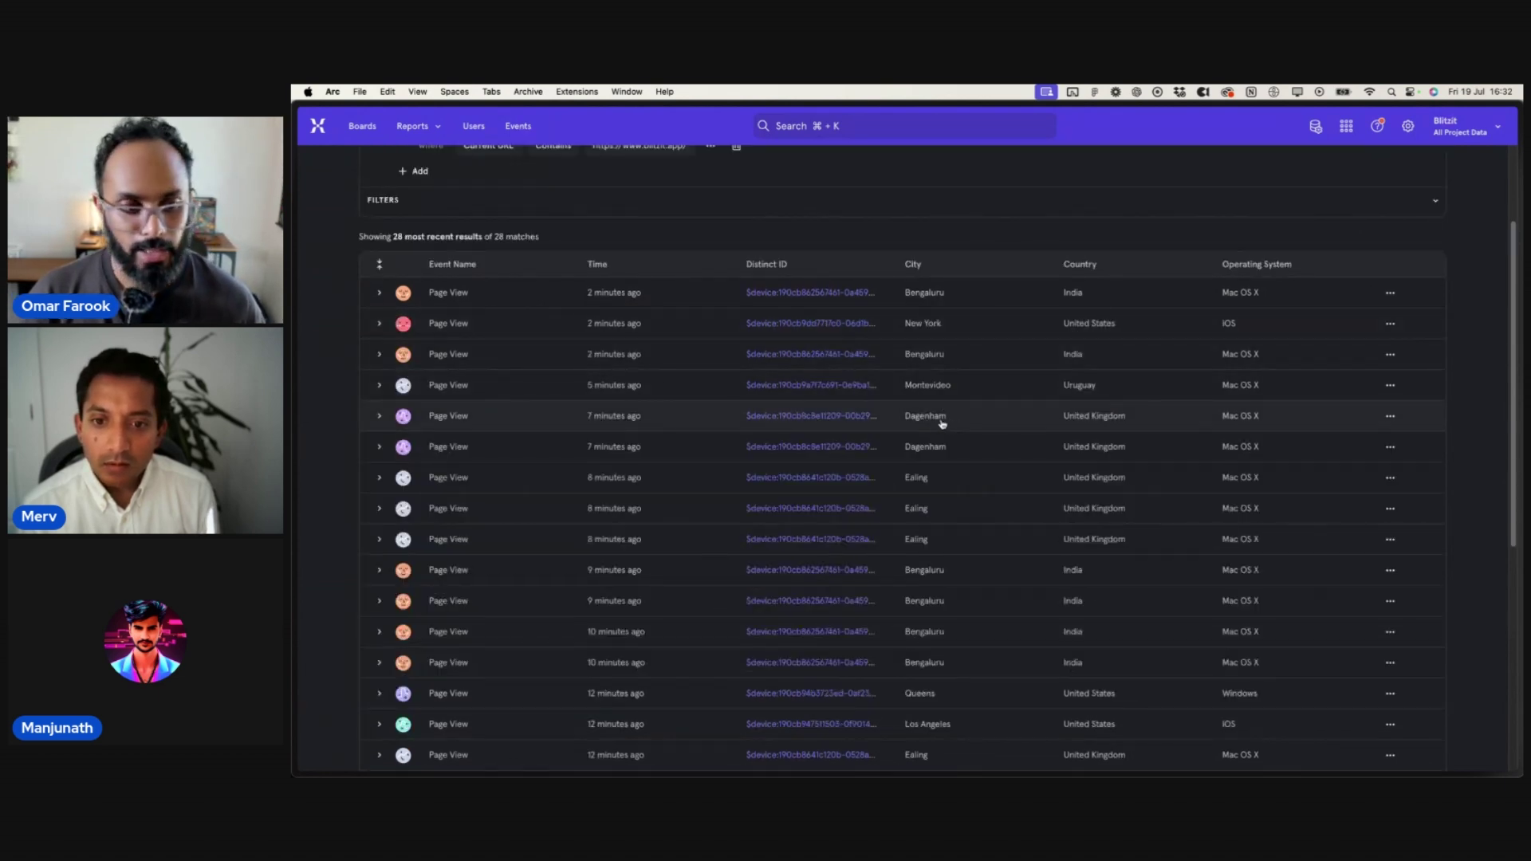
{"action": "left_click", "coordinate": [987, 449]}
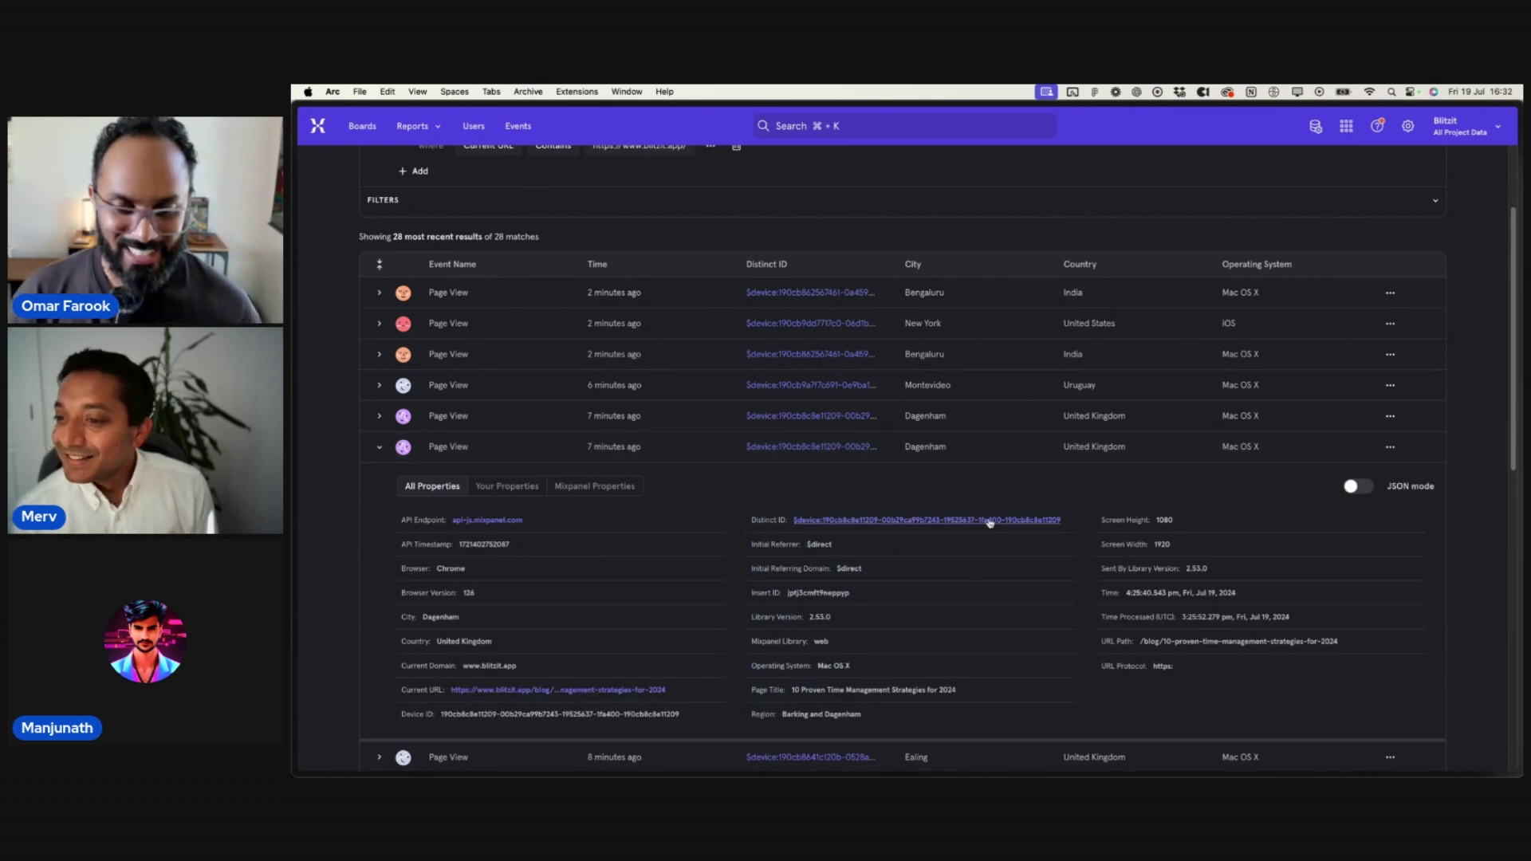
{"action": "left_click", "coordinate": [961, 421]}
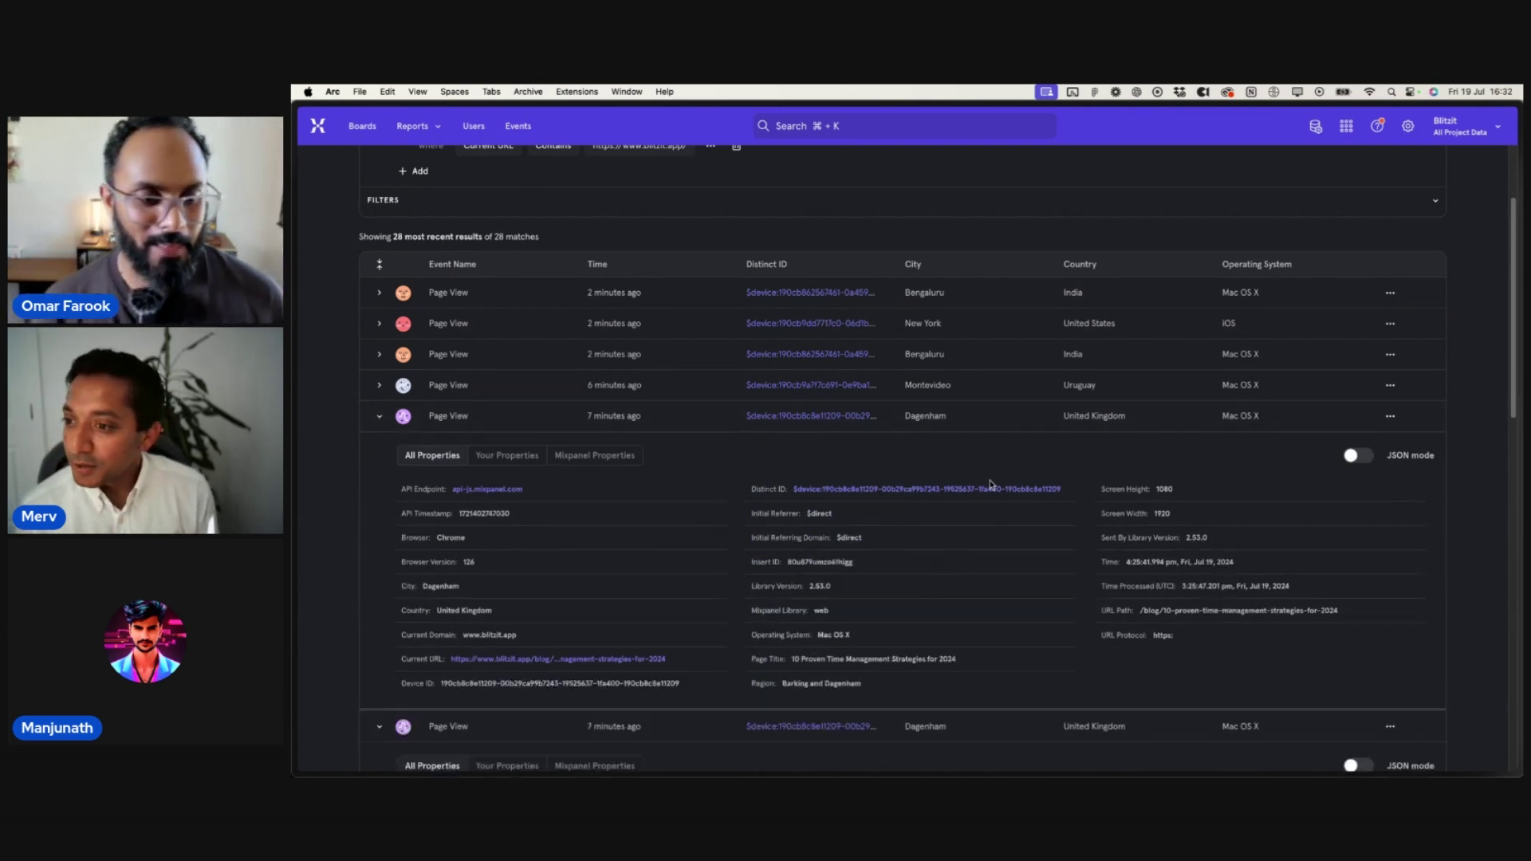
{"action": "left_click", "coordinate": [379, 416]}
{"action": "key", "text": "super+Tab"}
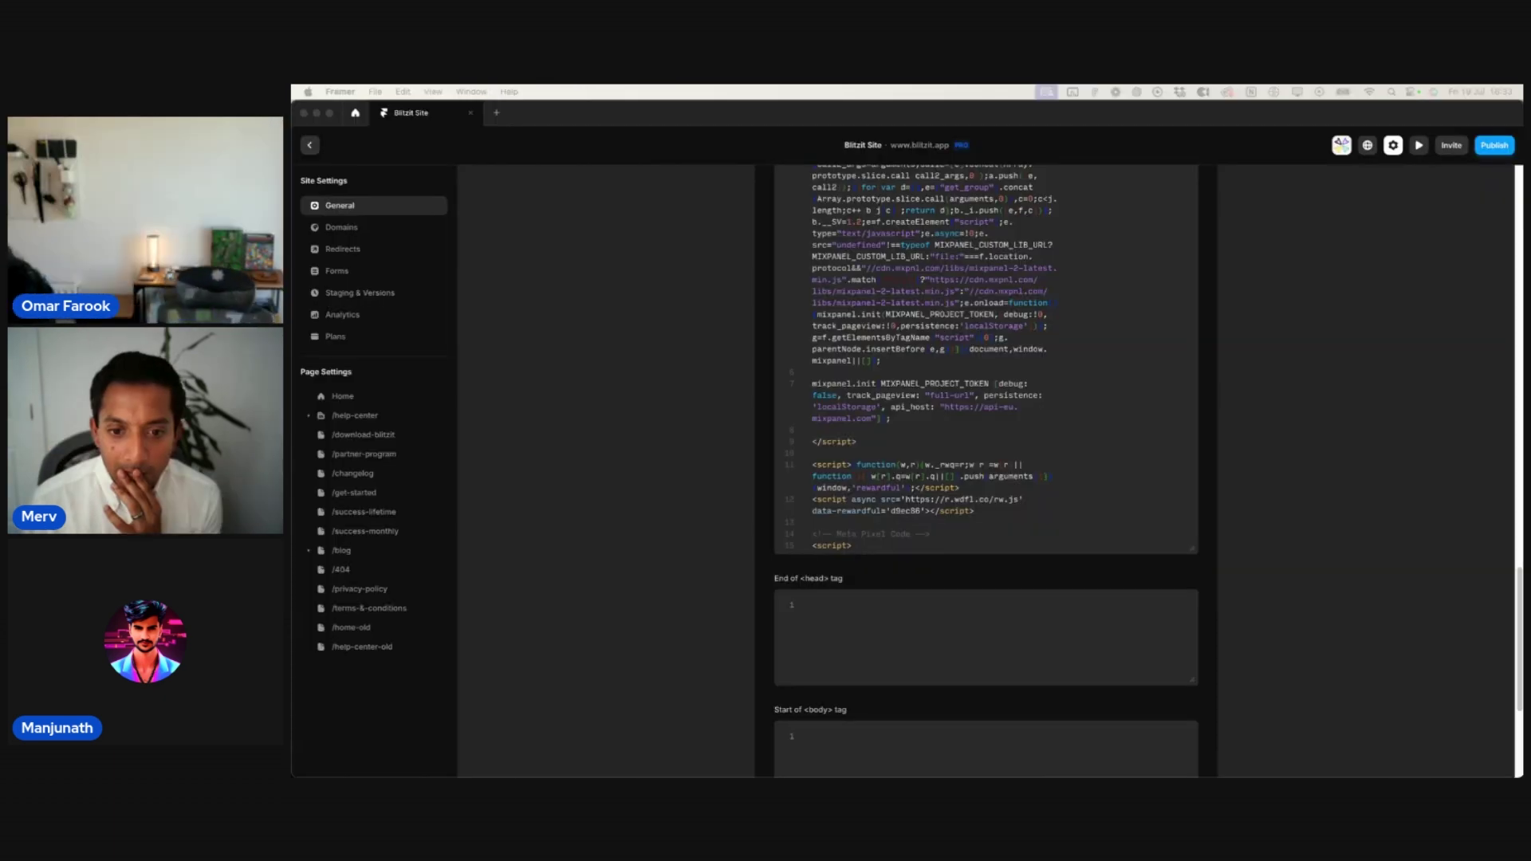
{"action": "scroll", "coordinate": [974, 533], "scroll_direction": "down", "scroll_amount": 2}
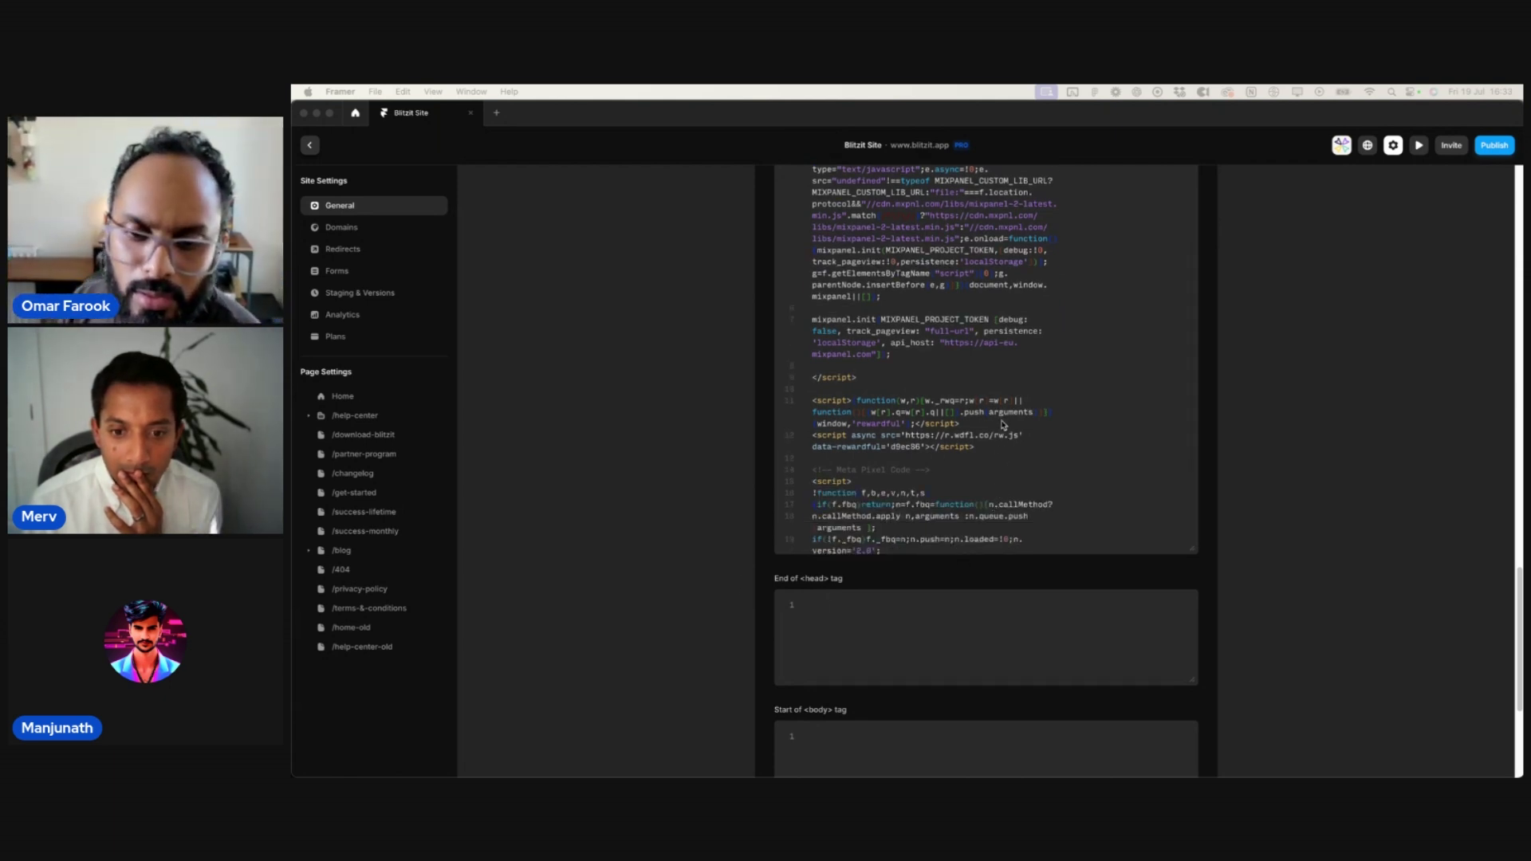
{"action": "scroll", "coordinate": [946, 363], "scroll_direction": "up", "scroll_amount": 2}
{"action": "left_click", "coordinate": [918, 425]}
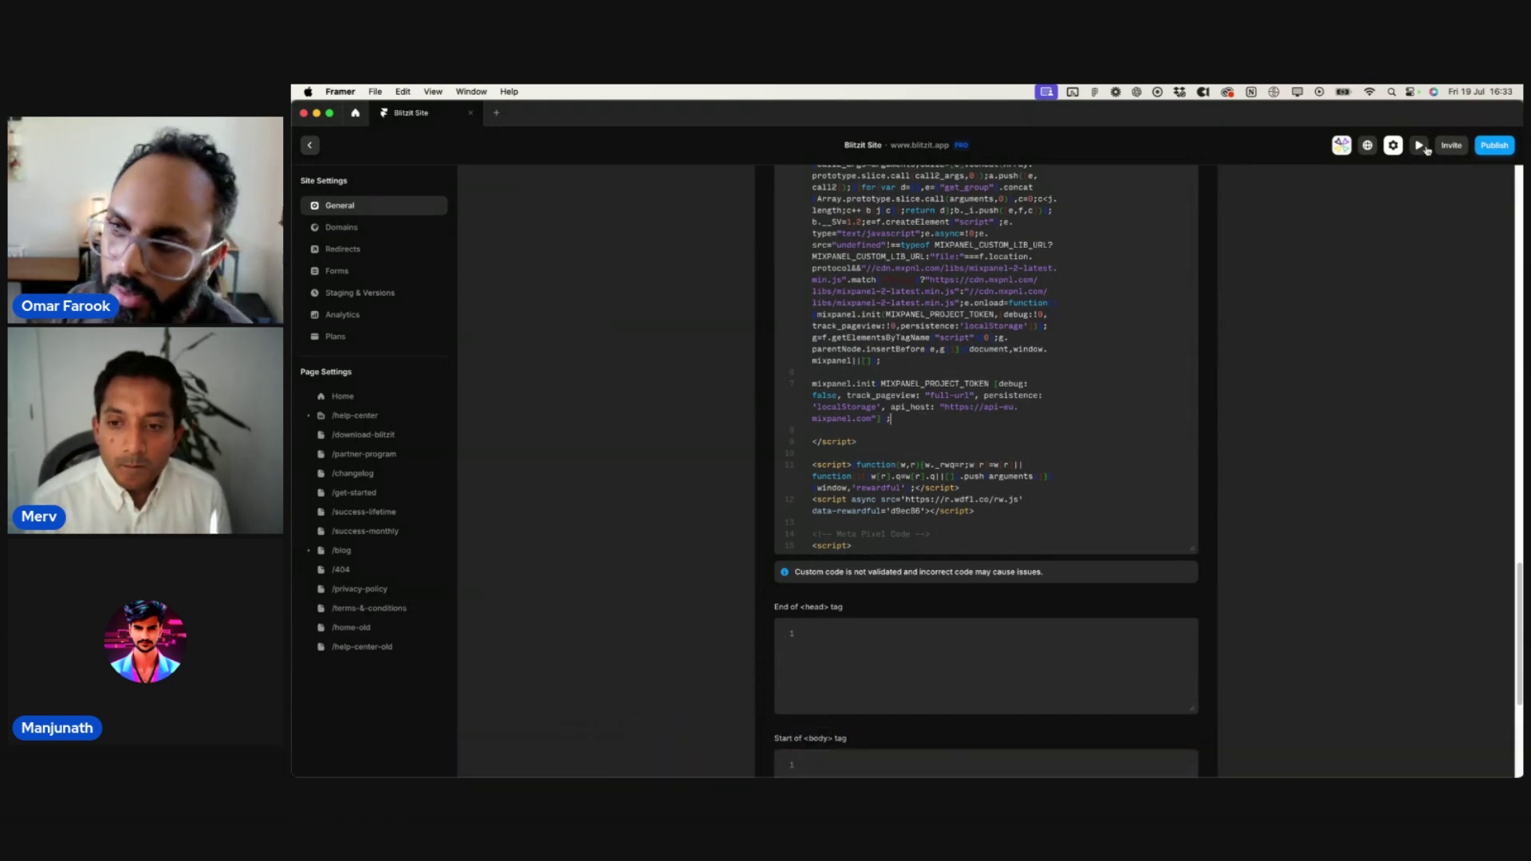
{"action": "left_click", "coordinate": [1493, 145]}
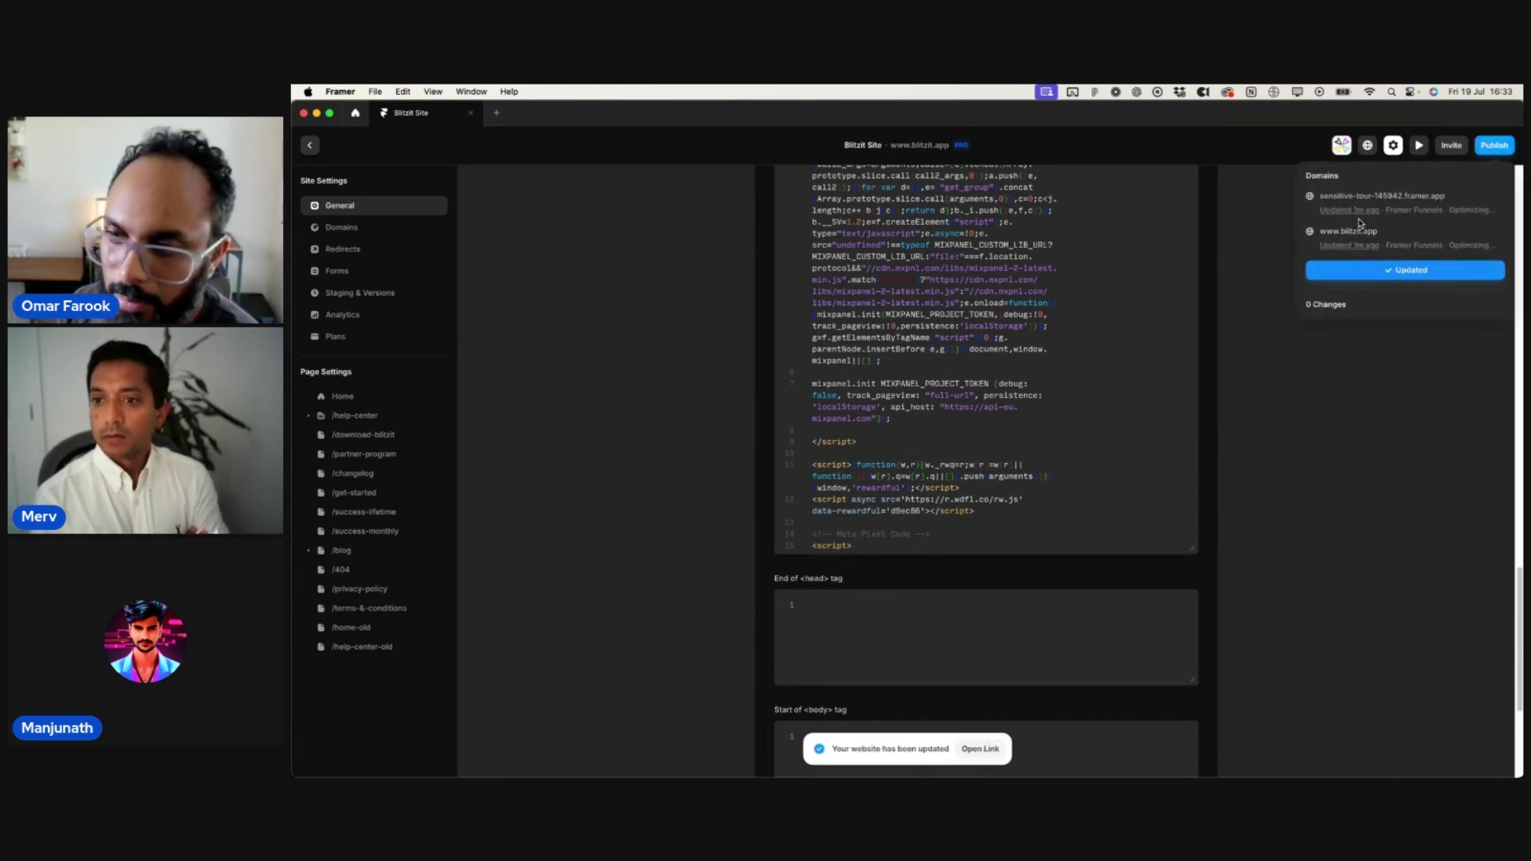
{"action": "left_click", "coordinate": [1356, 231]}
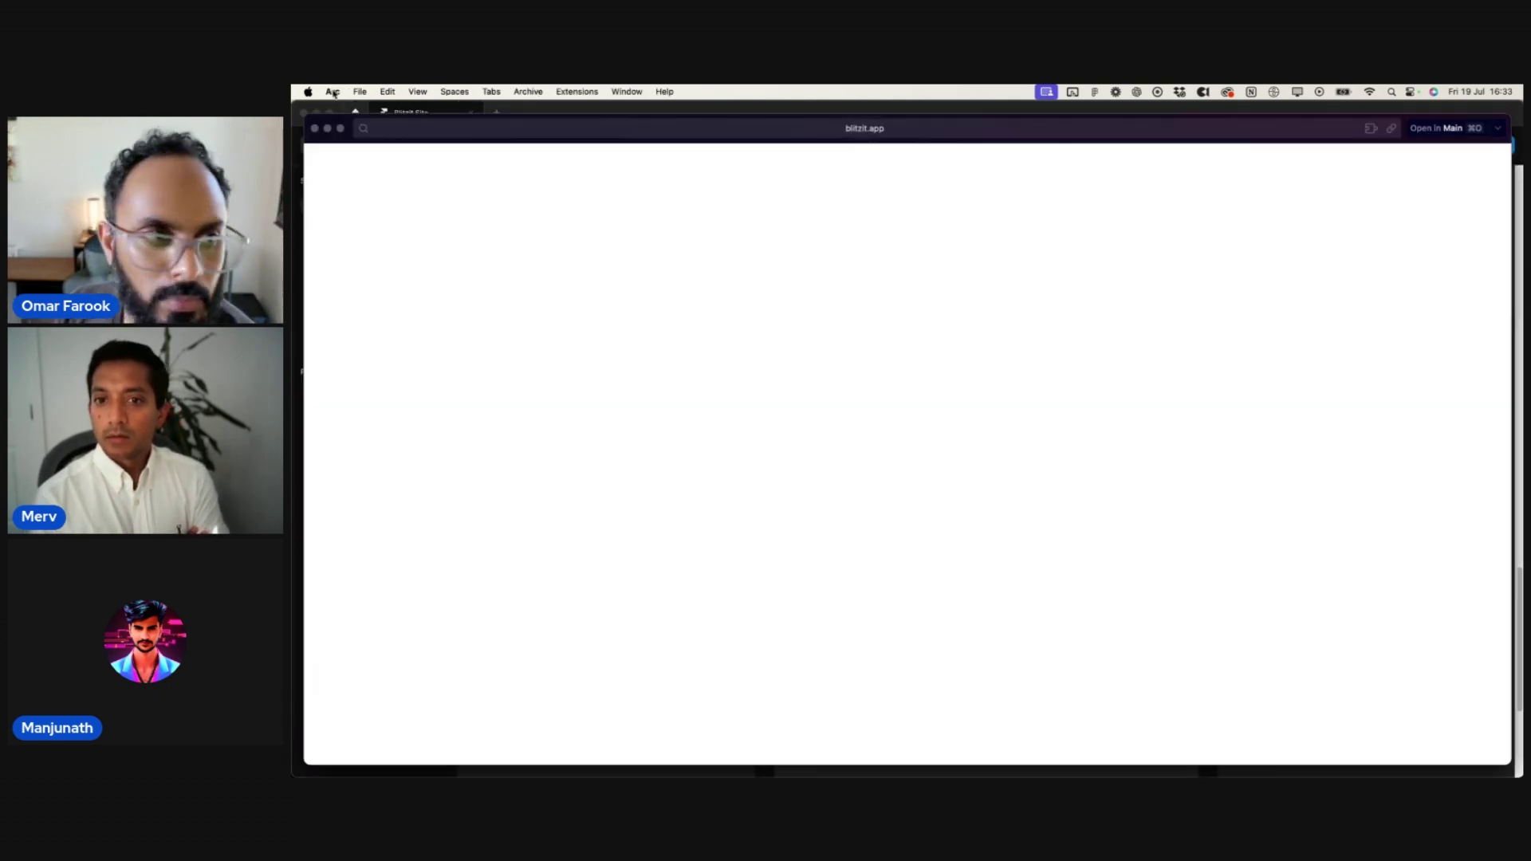
{"action": "key", "text": "super+w"}
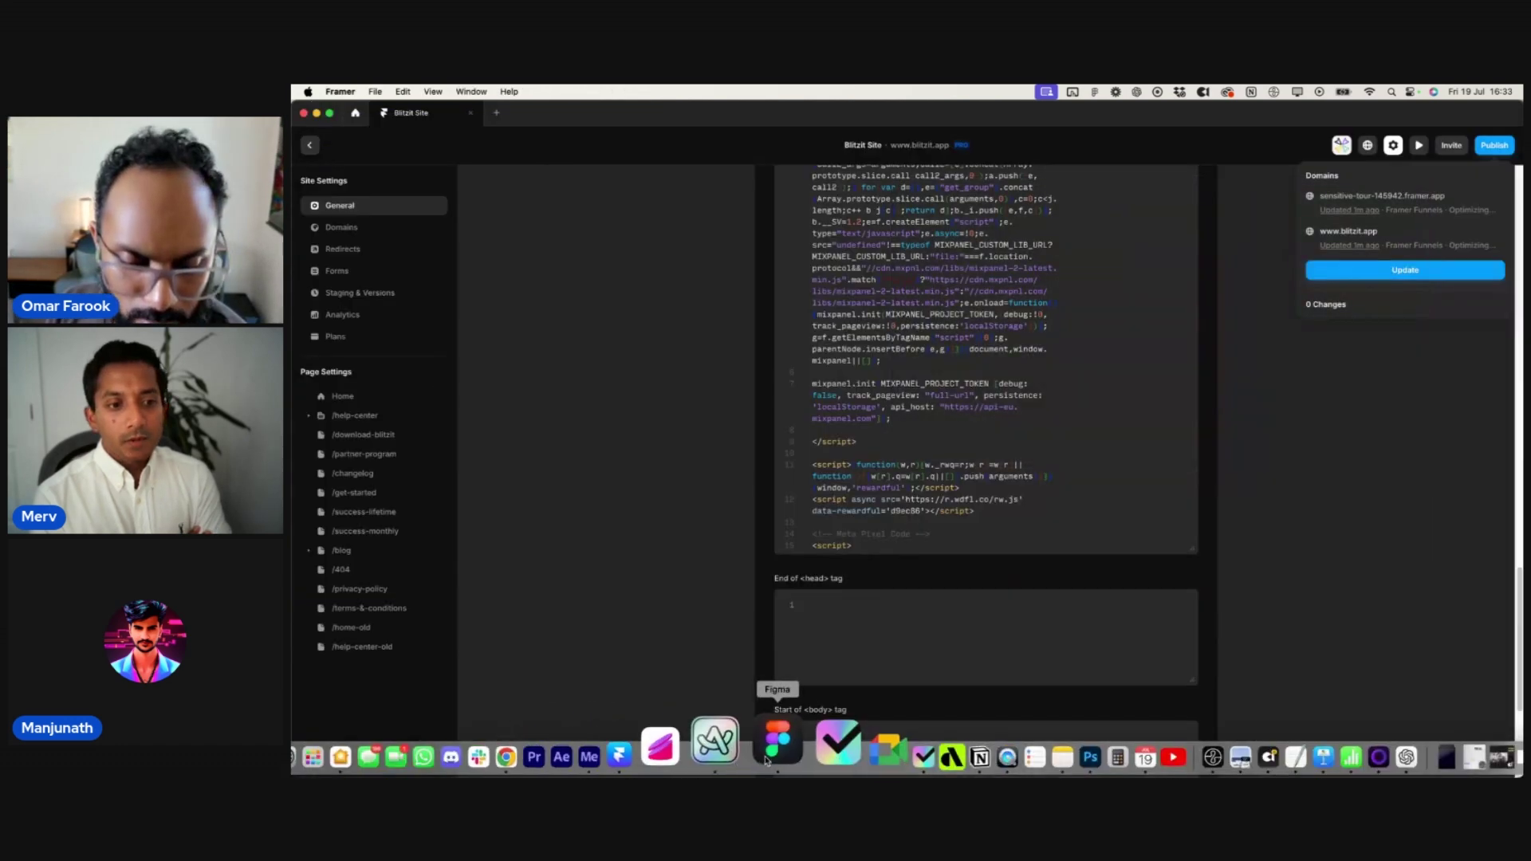
- Read the Blitz mode, Lists, Timer modes and Scheduling task reminders help articles, then return to Framer
{"action": "left_click", "coordinate": [560, 751]}
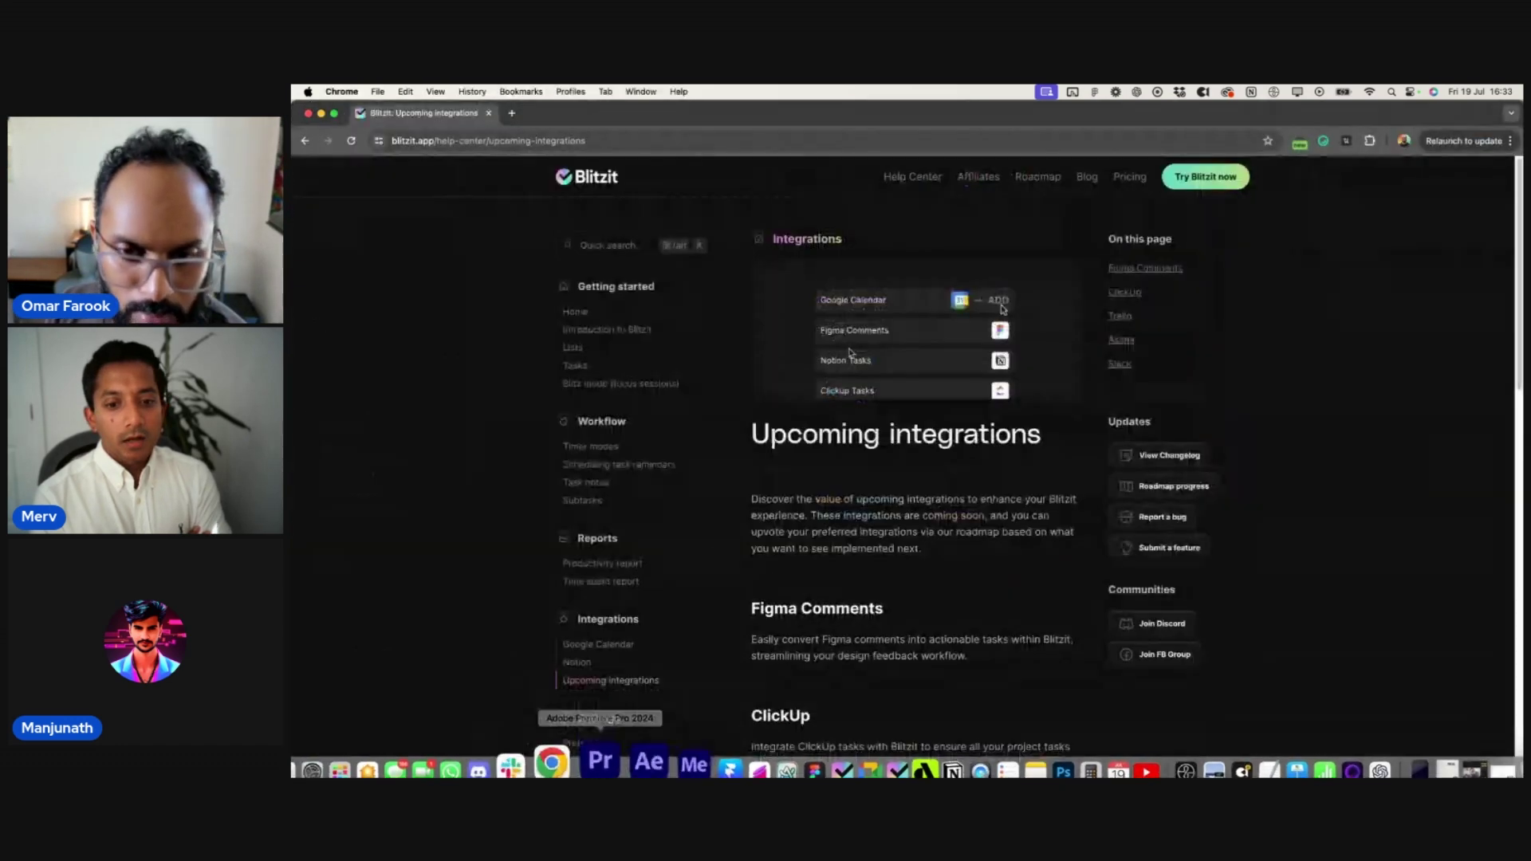
{"action": "left_click", "coordinate": [594, 384]}
{"action": "left_click", "coordinate": [572, 348]}
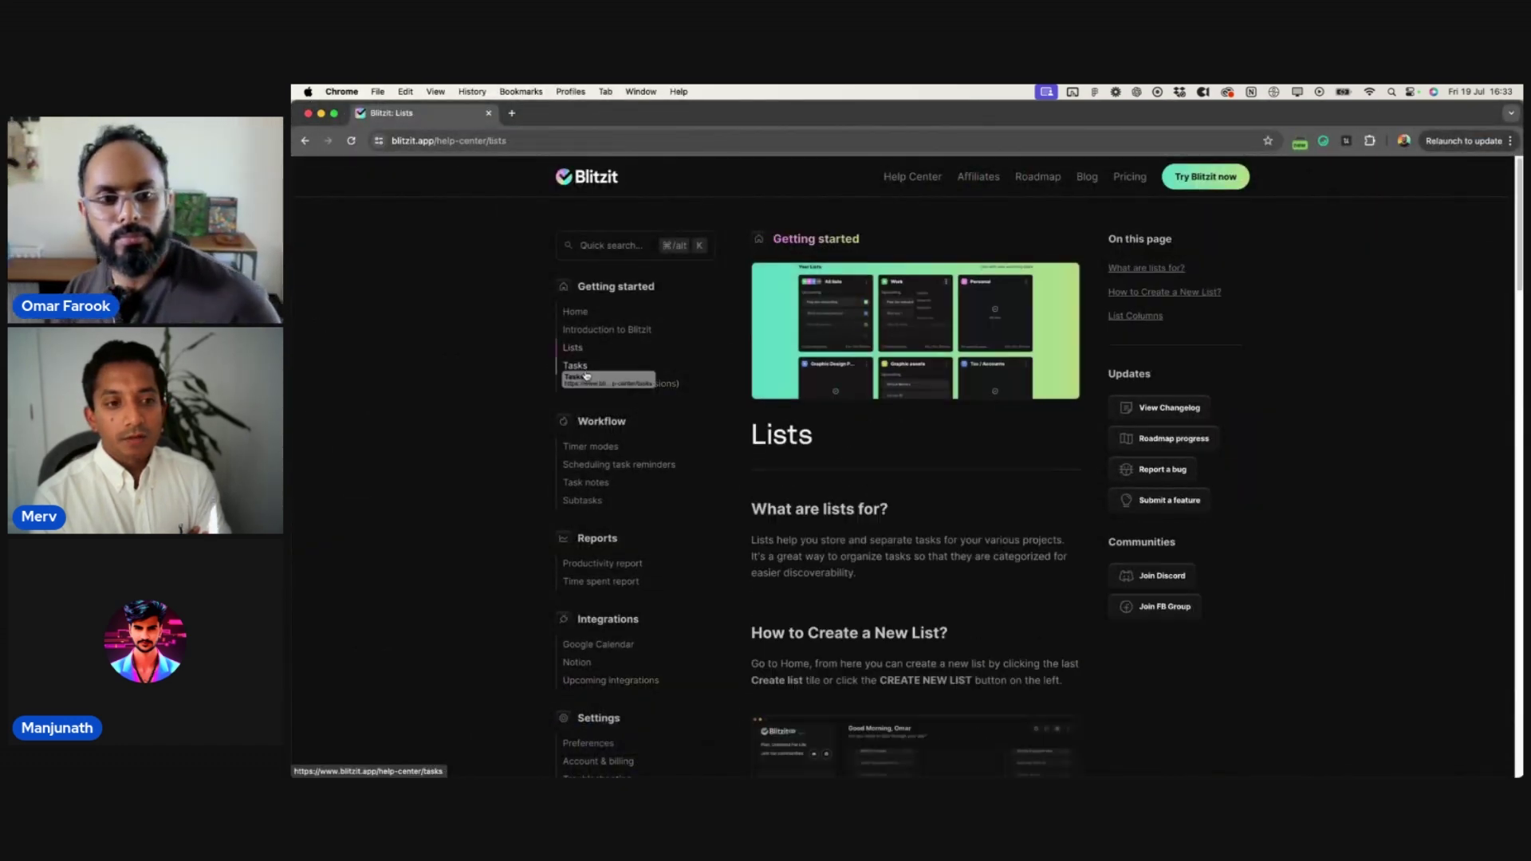
{"action": "left_click", "coordinate": [578, 447]}
{"action": "left_click", "coordinate": [583, 463]}
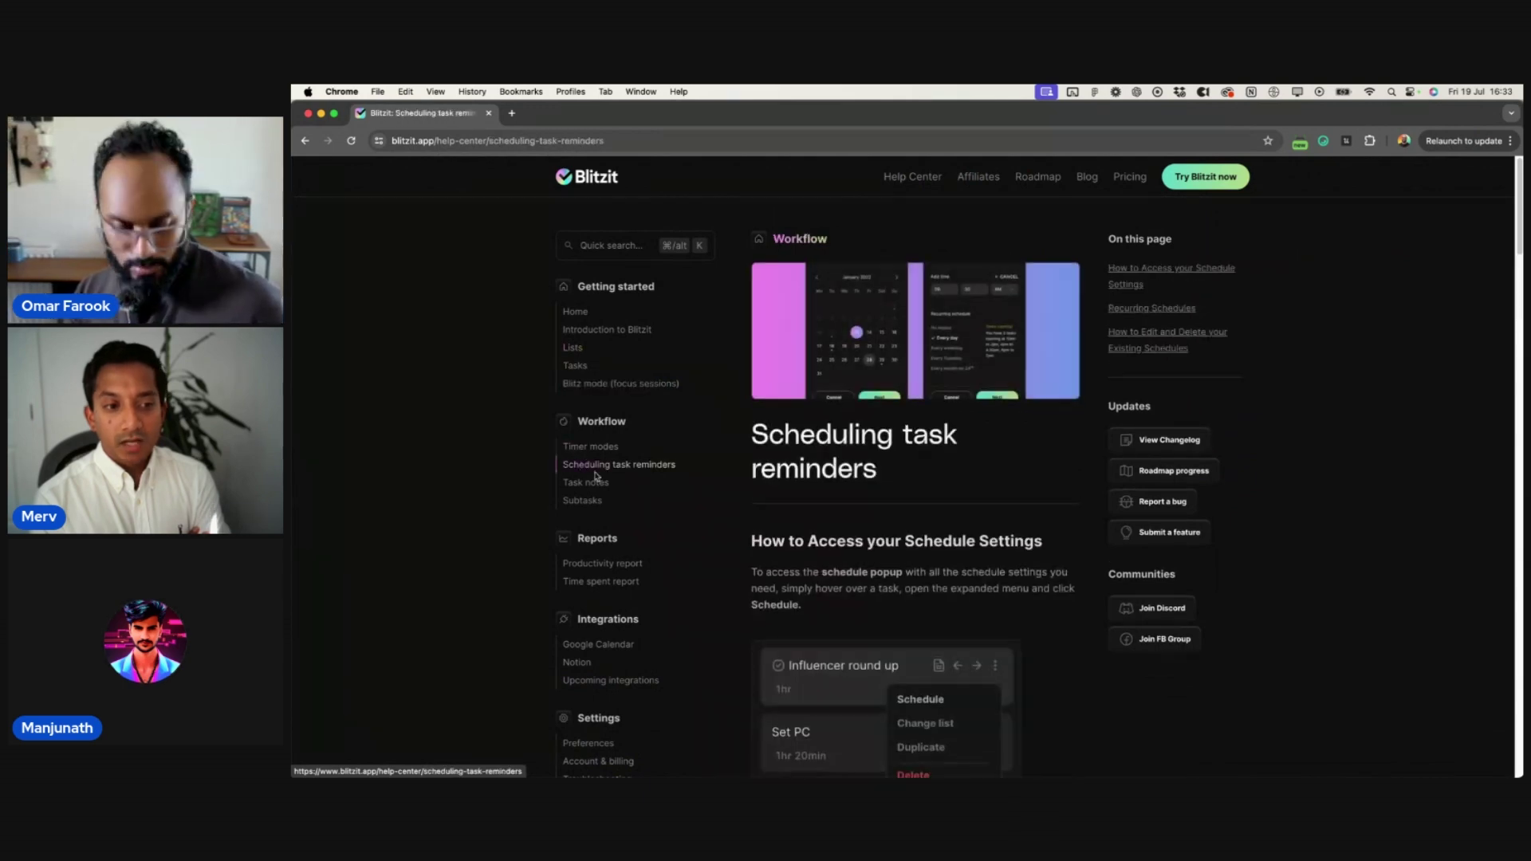
{"action": "scroll", "coordinate": [926, 589], "scroll_direction": "down", "scroll_amount": 10}
{"action": "mouse_move", "coordinate": [917, 753]}
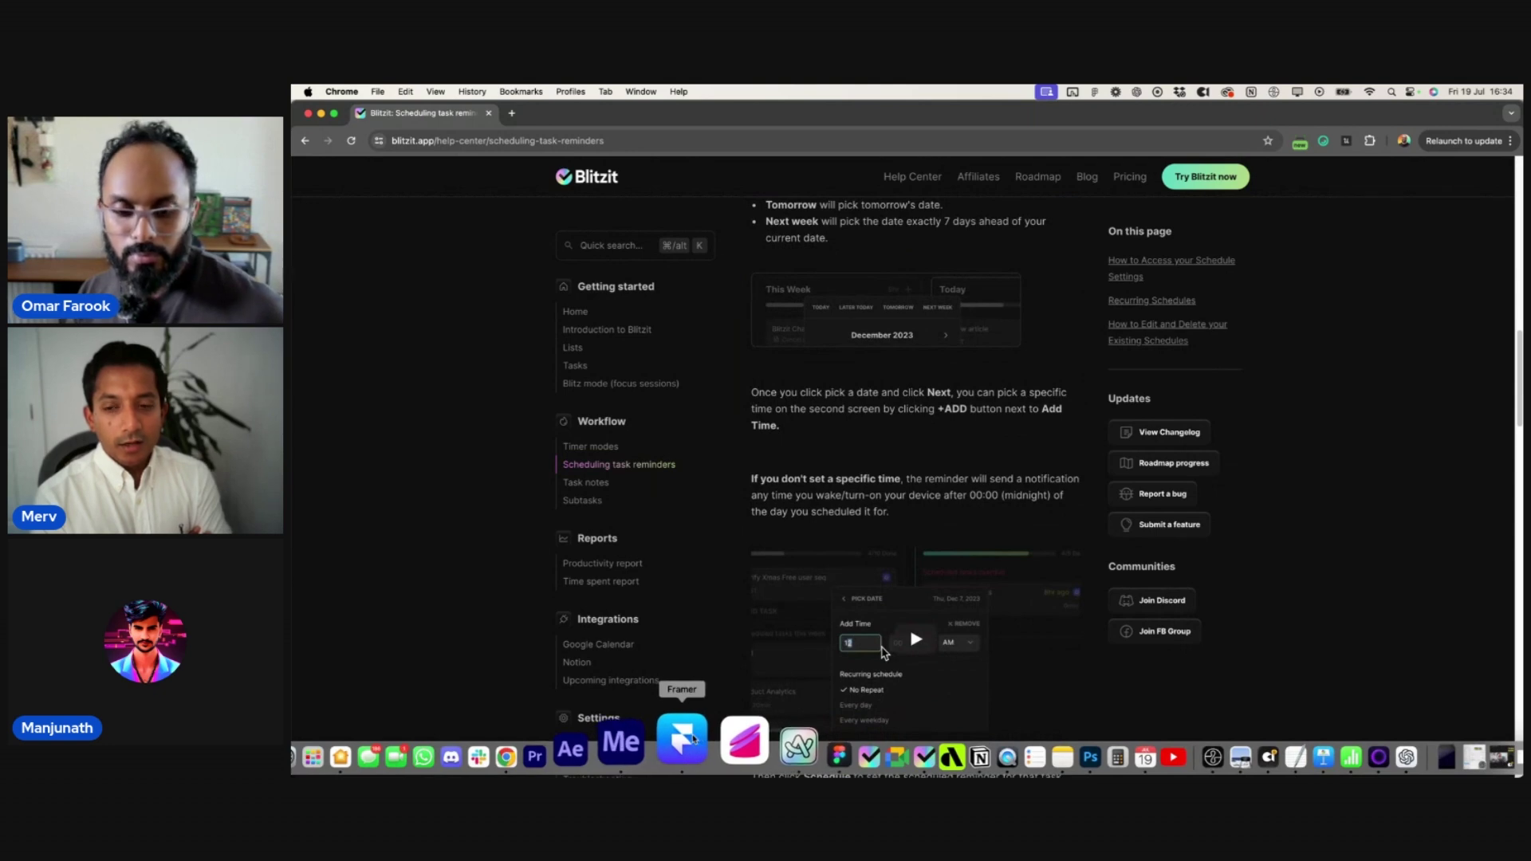
{"action": "left_click", "coordinate": [695, 740]}
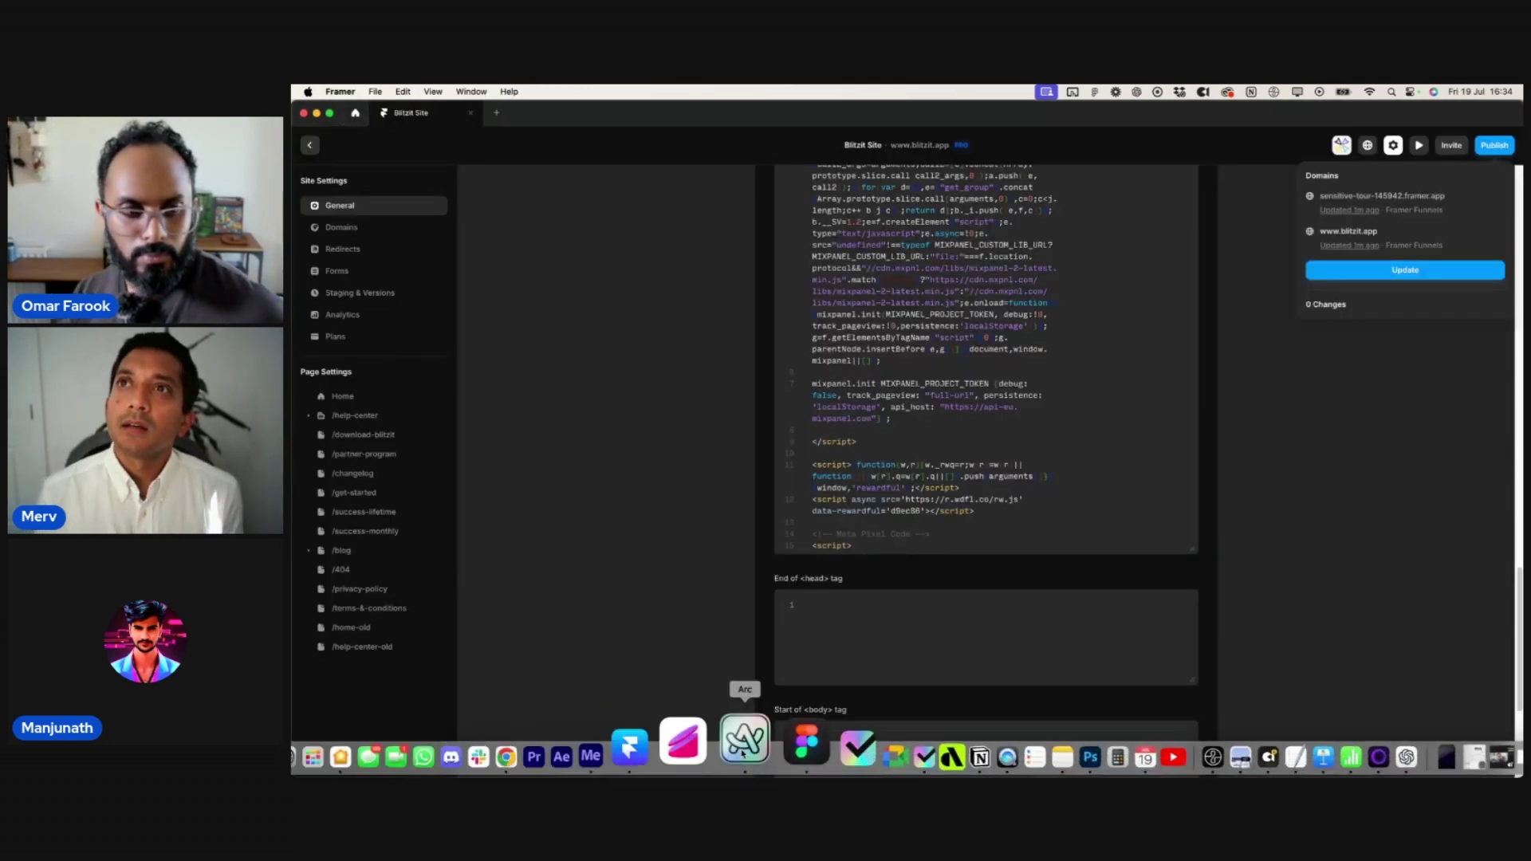
- Reload the blitzit.app-filtered Events feed and scroll through all 28 Page View matches
{"action": "left_click", "coordinate": [745, 740]}
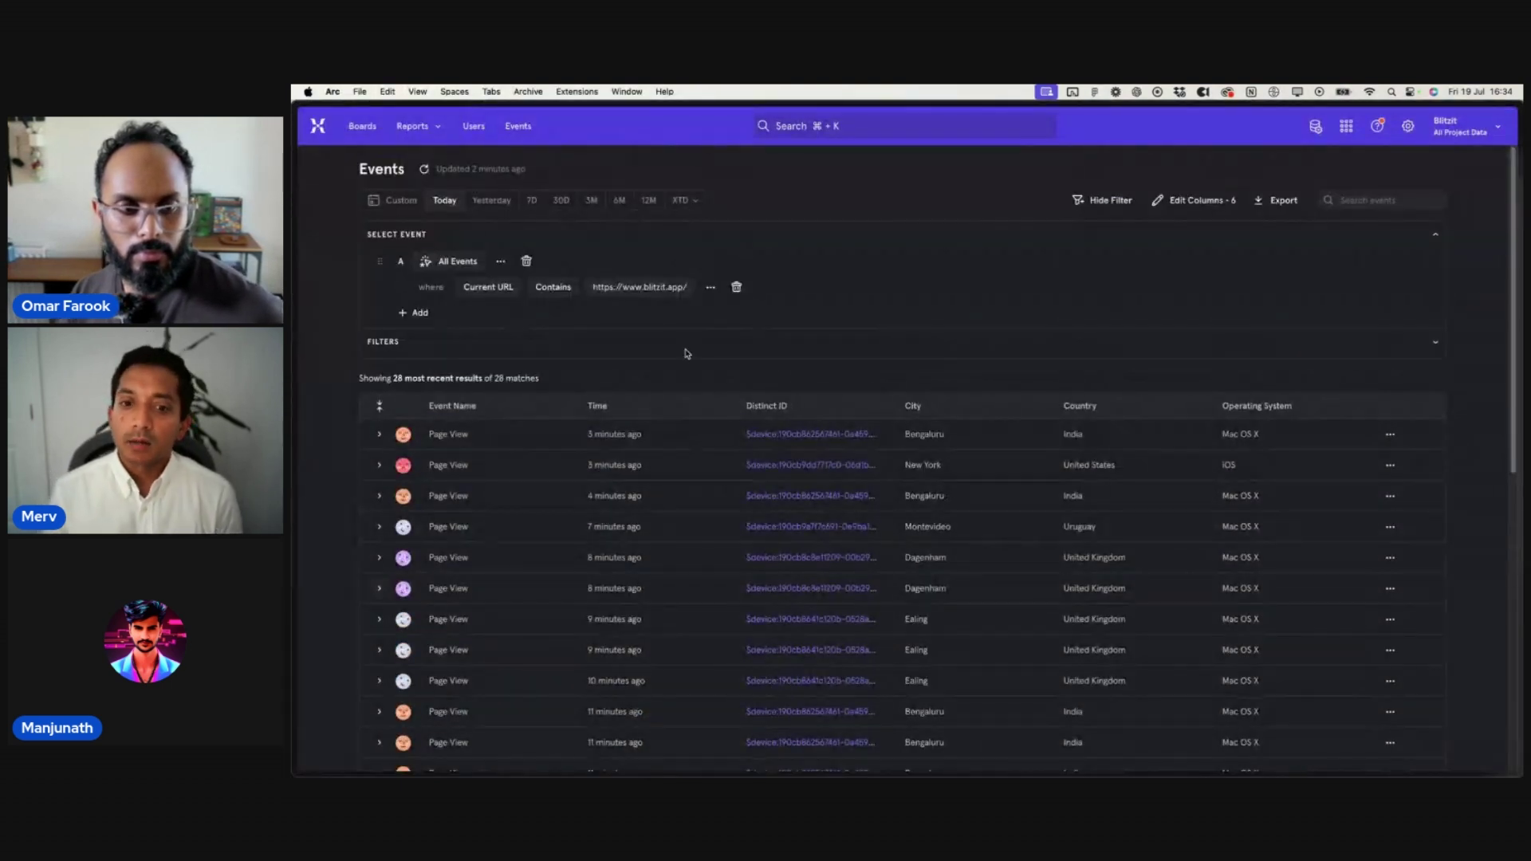
{"action": "key", "text": "super+r"}
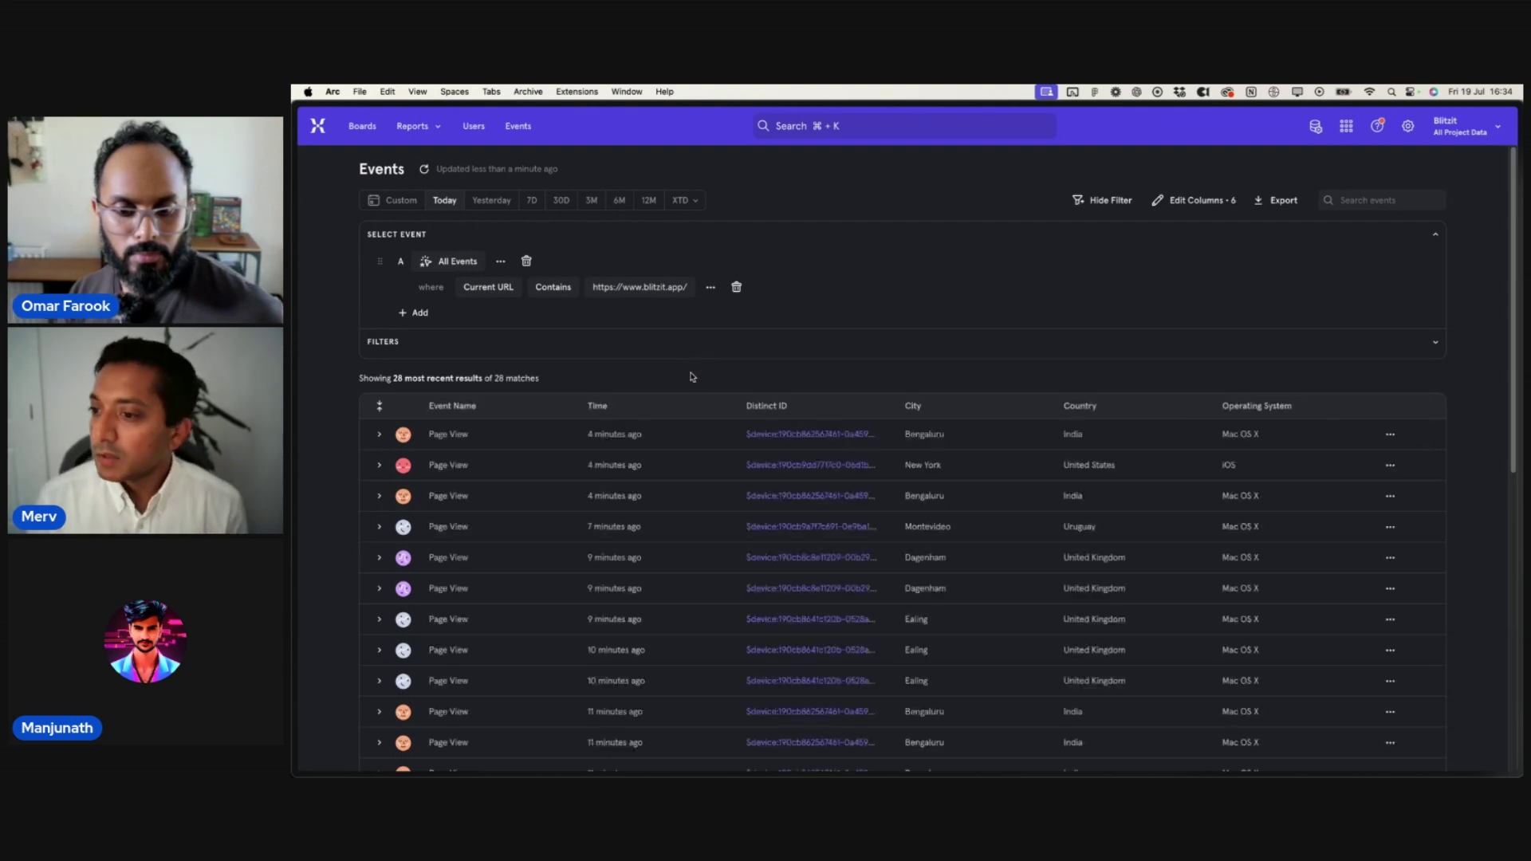
{"action": "scroll", "coordinate": [682, 520], "scroll_direction": "down", "scroll_amount": 4}
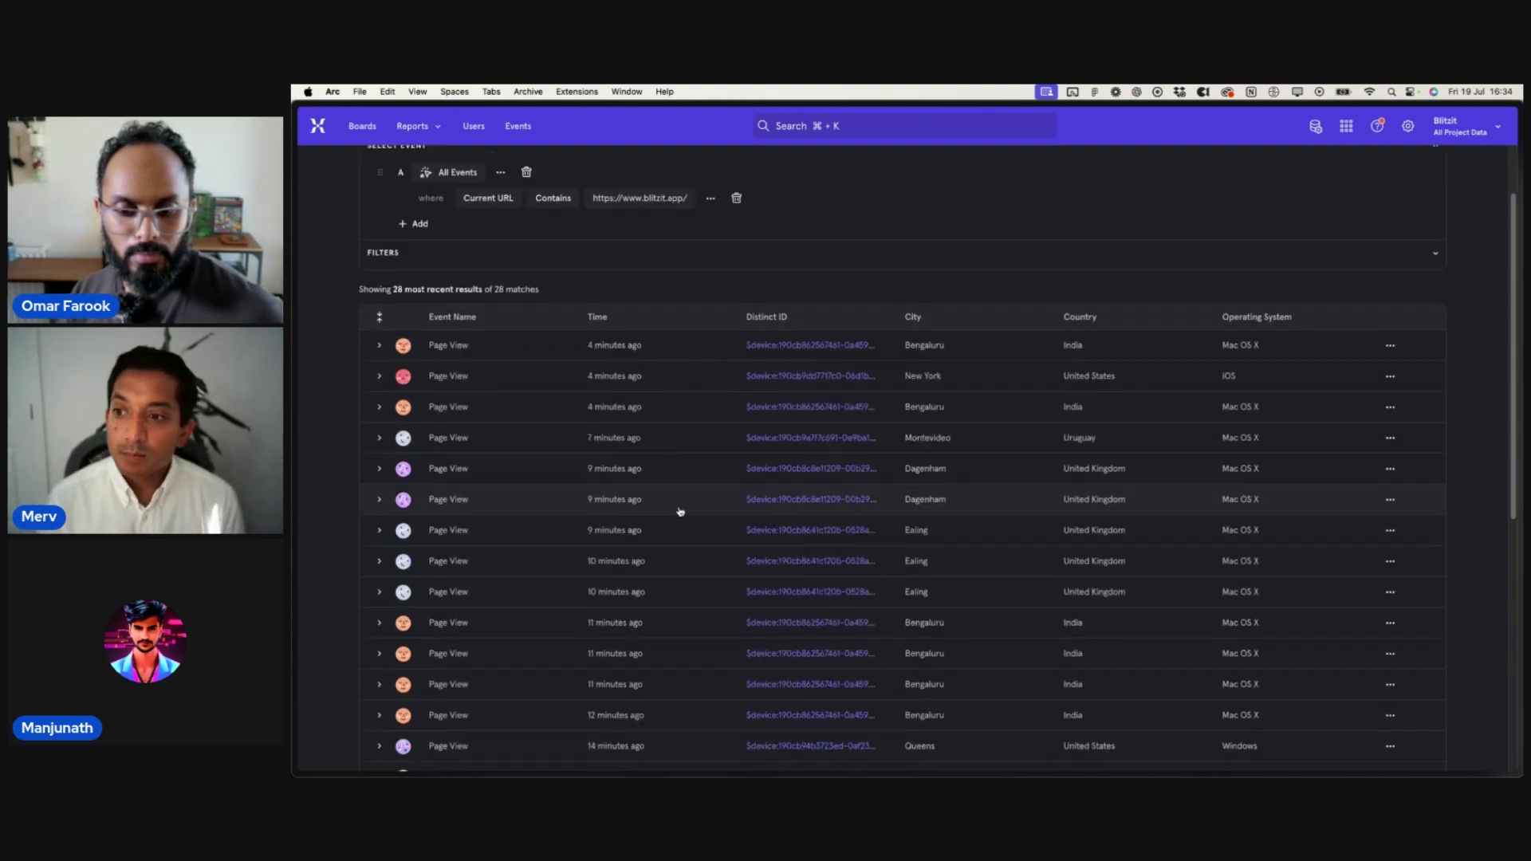
{"action": "scroll", "coordinate": [694, 514], "scroll_direction": "down", "scroll_amount": 8}
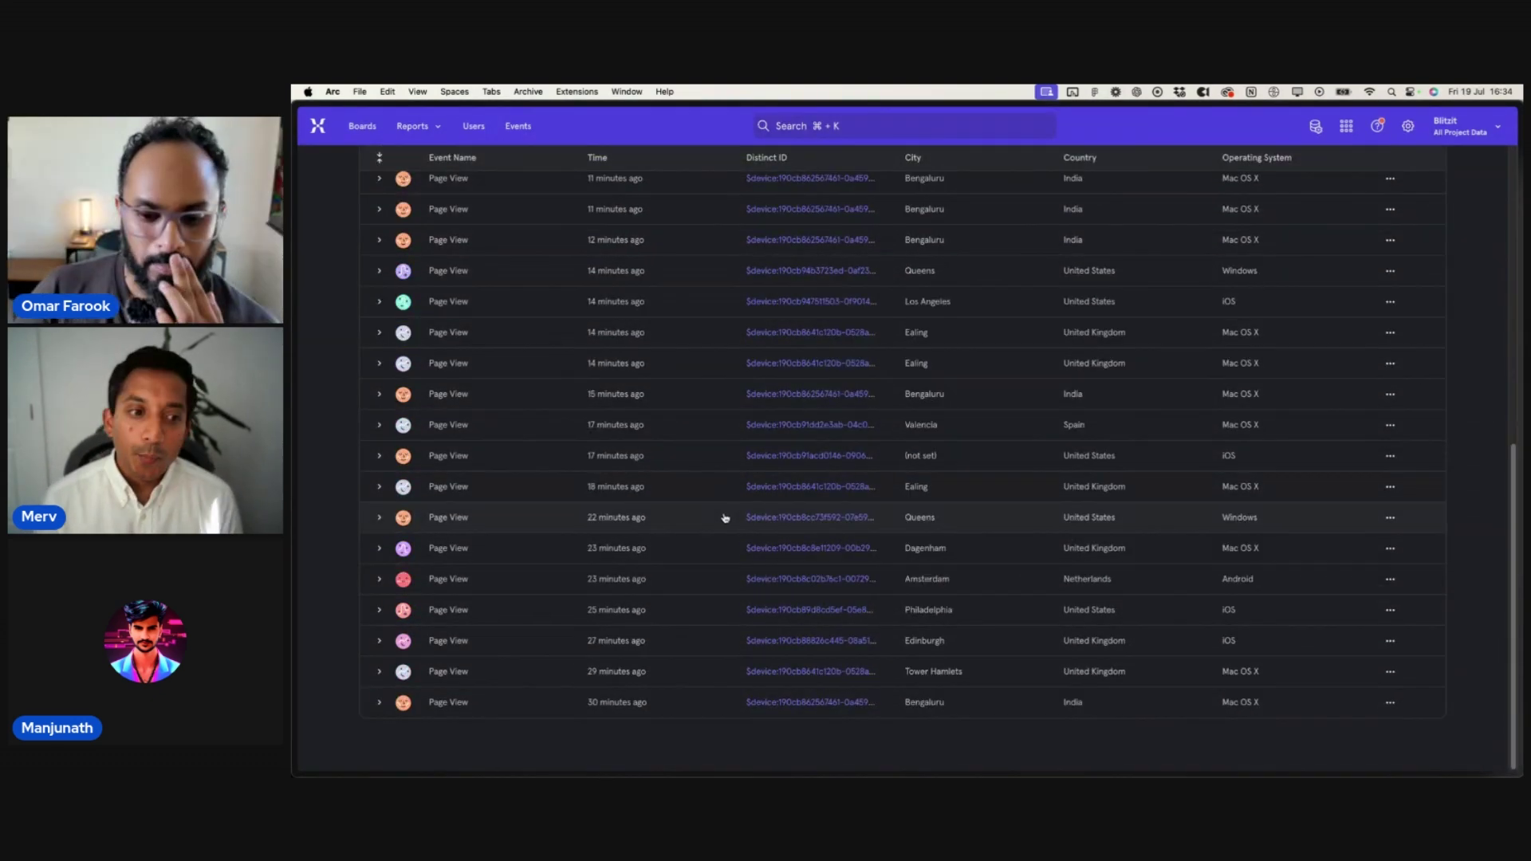